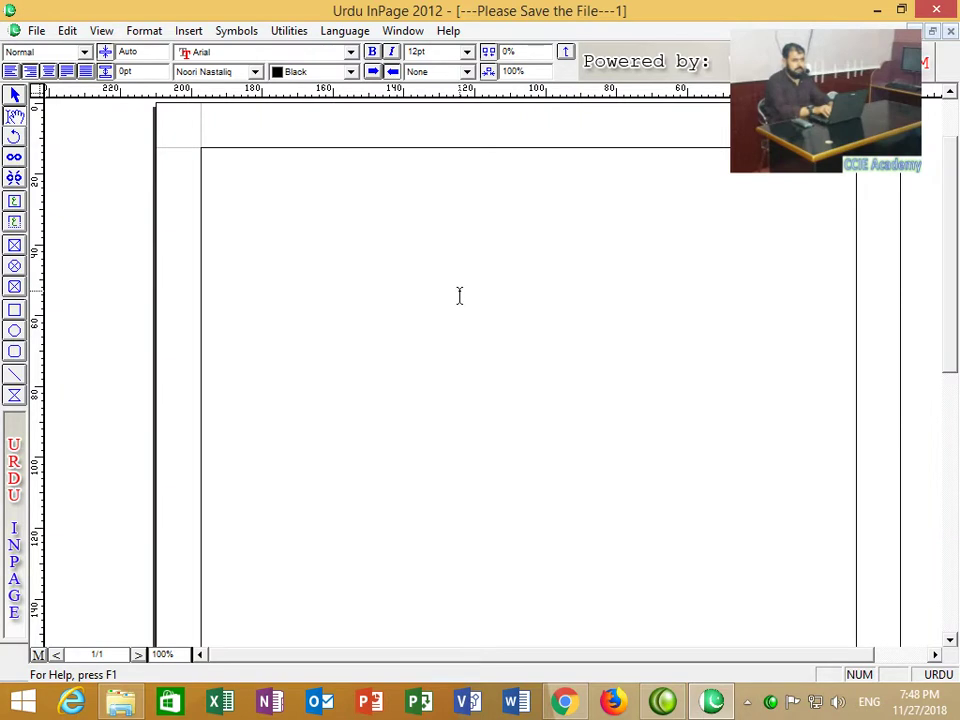
{"action": "left_click", "coordinate": [35, 28]}
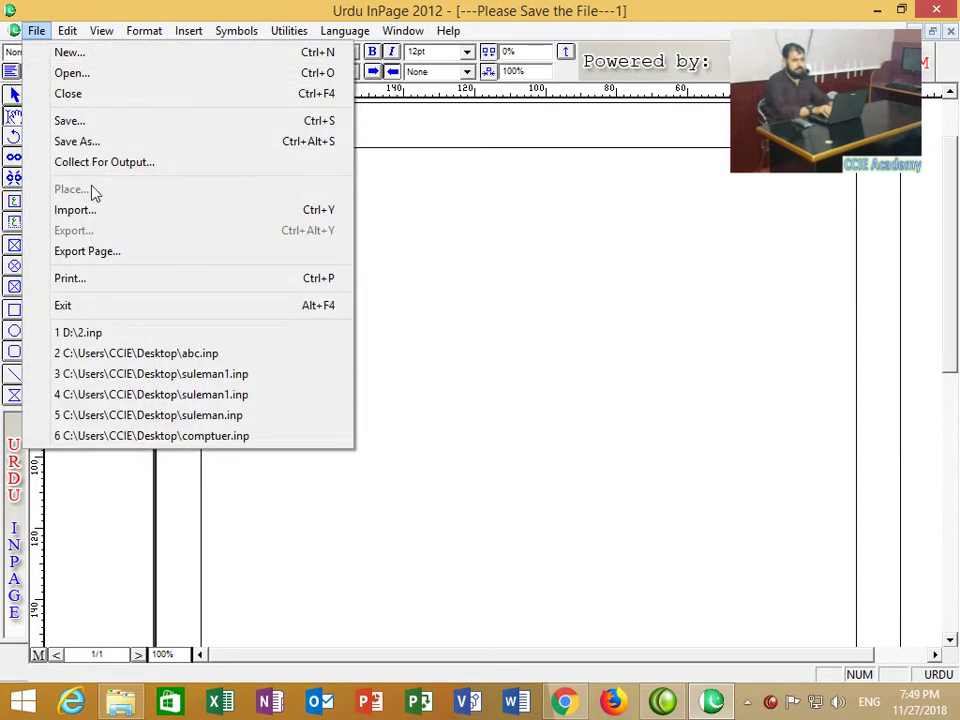
{"action": "left_click", "coordinate": [506, 324]}
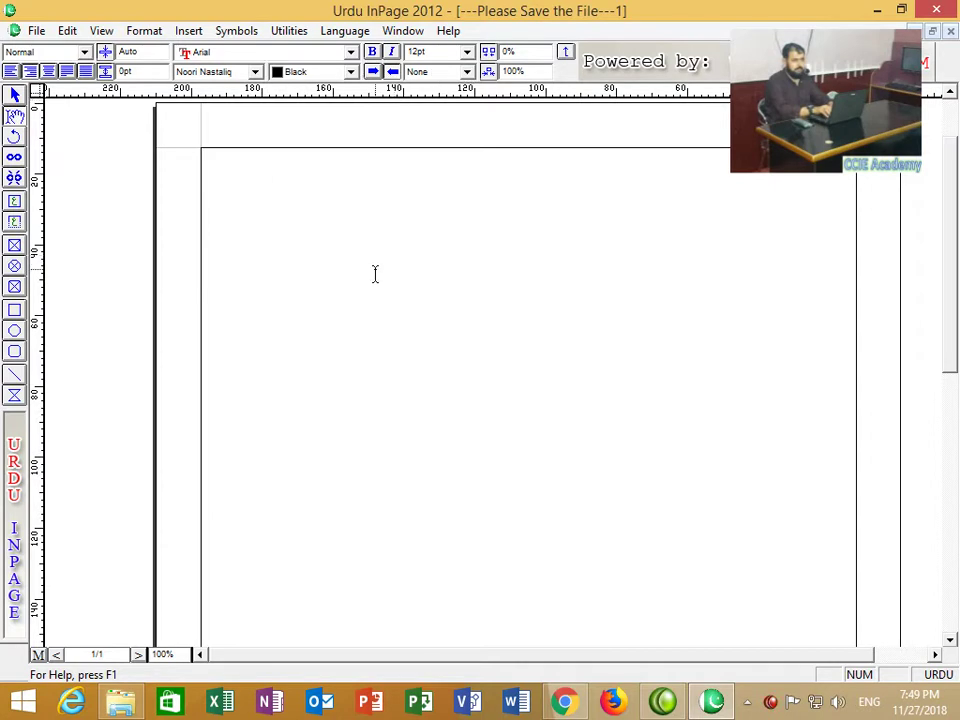
{"action": "left_click", "coordinate": [67, 31]}
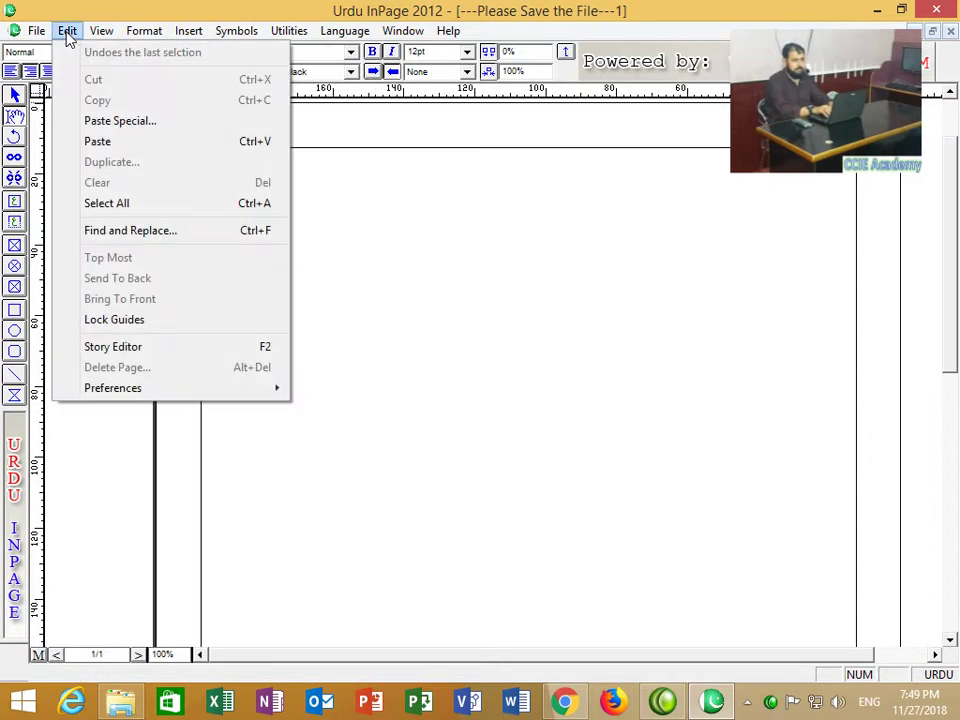
{"action": "left_click", "coordinate": [735, 271]}
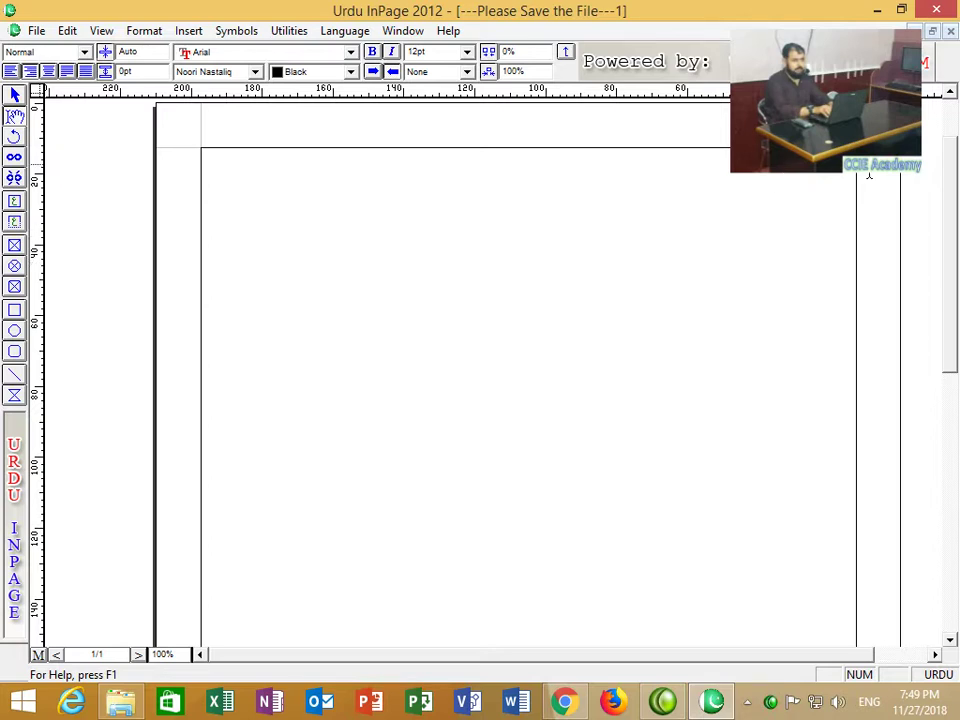
Step: Set the font size to 36pt and enter سی سی آئی ای اکیڈمی on the first line of the page
{"action": "left_click", "coordinate": [467, 51]}
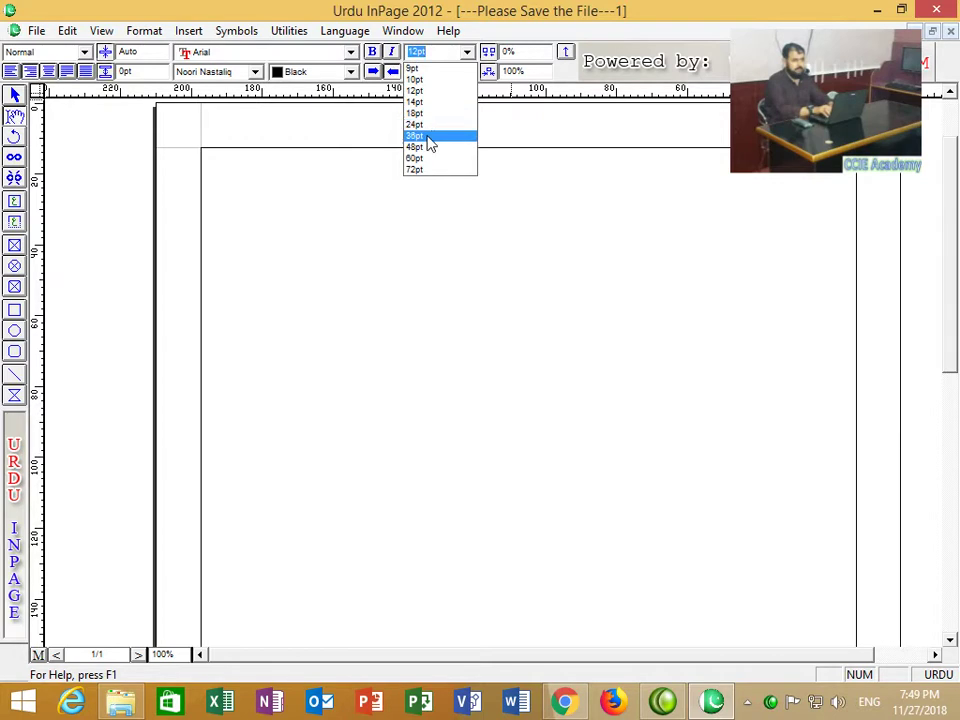
{"action": "left_click", "coordinate": [428, 137]}
{"action": "left_click", "coordinate": [647, 261]}
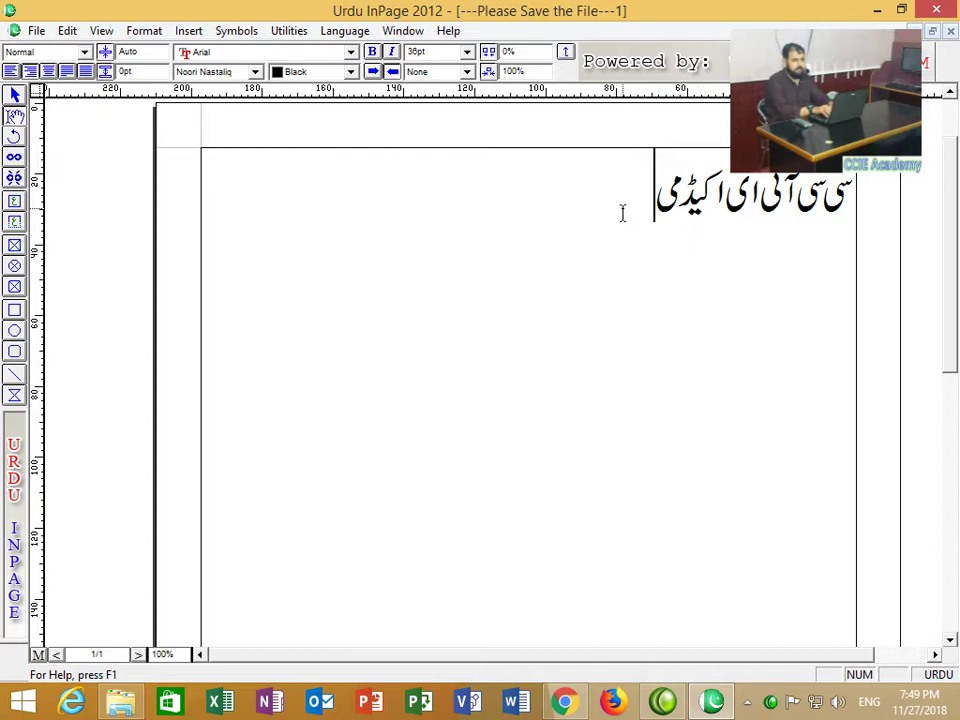
Step: Delete the whole Urdu line and undo the deletion
{"action": "left_click_drag", "start_coordinate": [650, 196], "coordinate": [865, 195]}
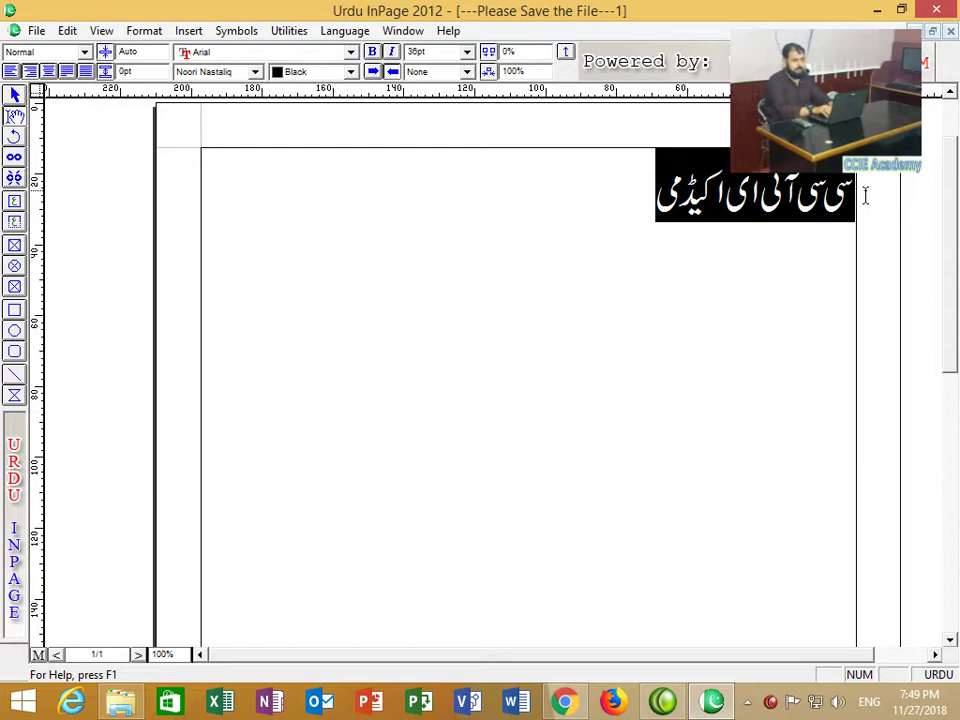
{"action": "key", "text": "Delete"}
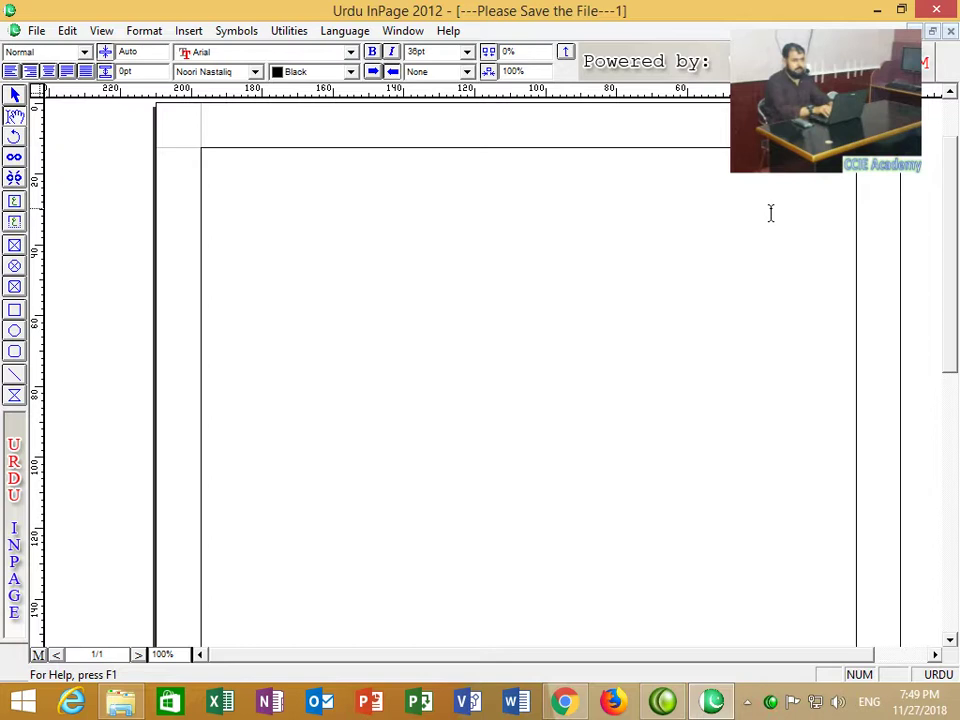
{"action": "left_click", "coordinate": [68, 33]}
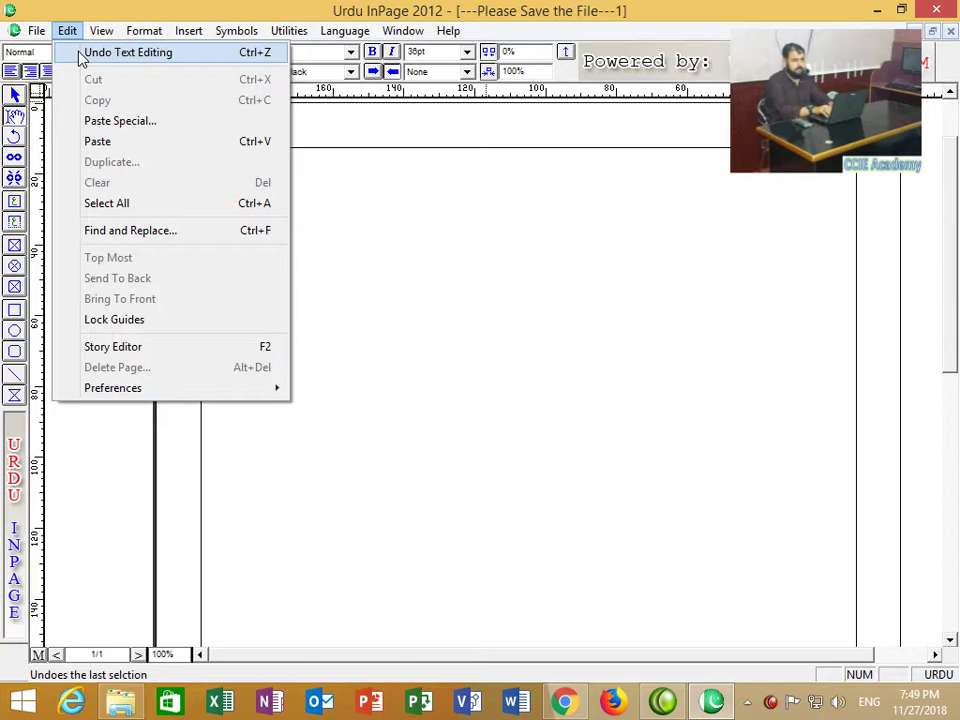
{"action": "left_click", "coordinate": [82, 56]}
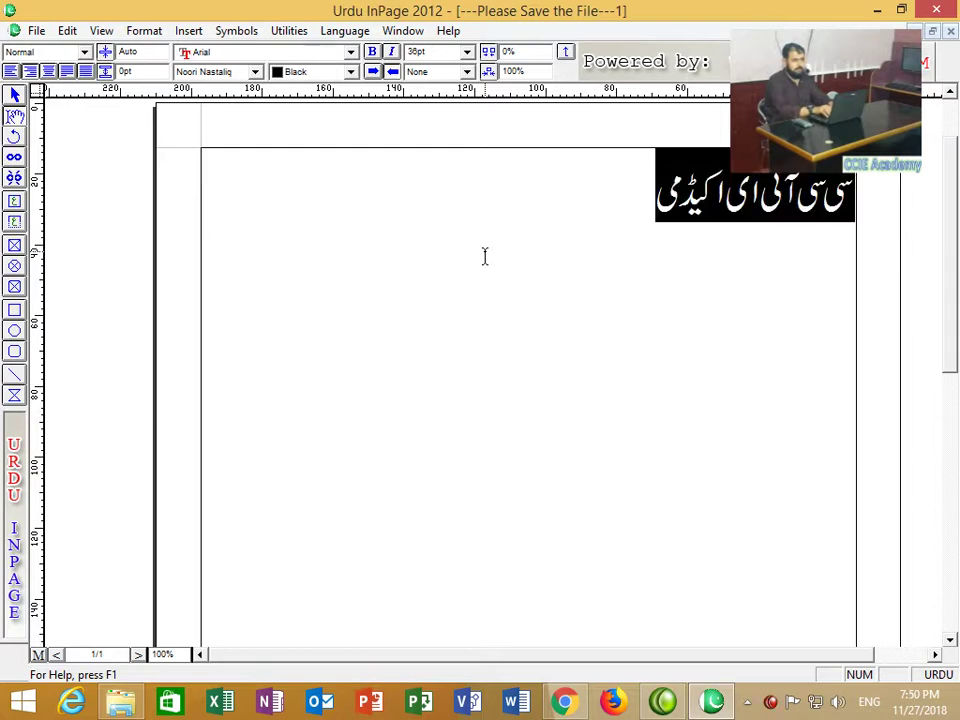
{"action": "left_click", "coordinate": [585, 229]}
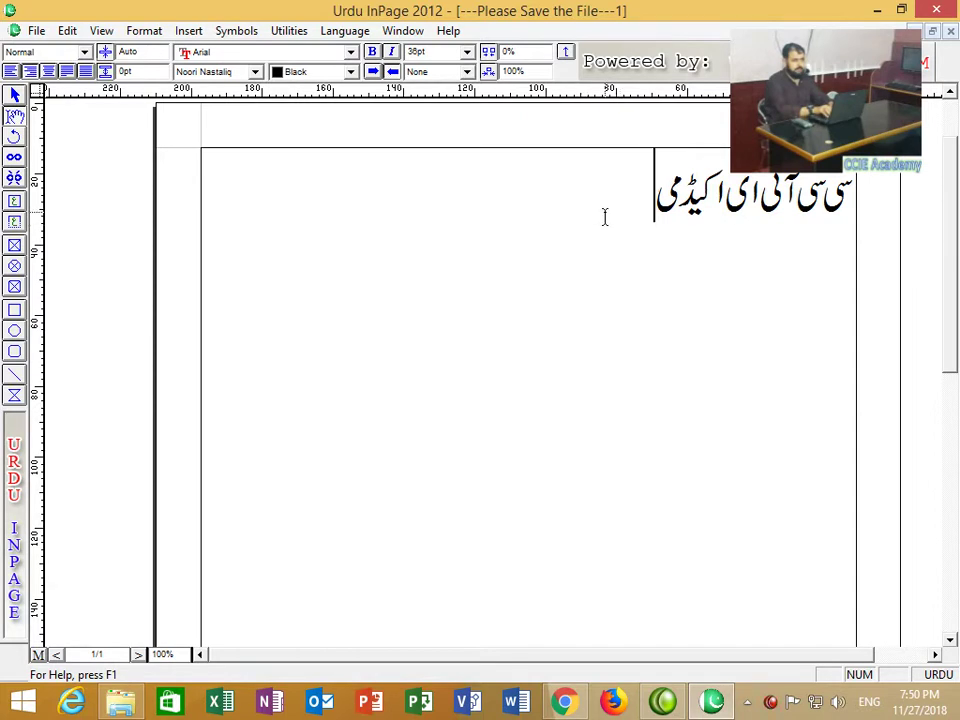
Step: Delete the entire first line of Urdu text two more times, undoing each deletion
{"action": "left_click_drag", "start_coordinate": [604, 217], "coordinate": [934, 199]}
{"action": "key", "text": "Delete"}
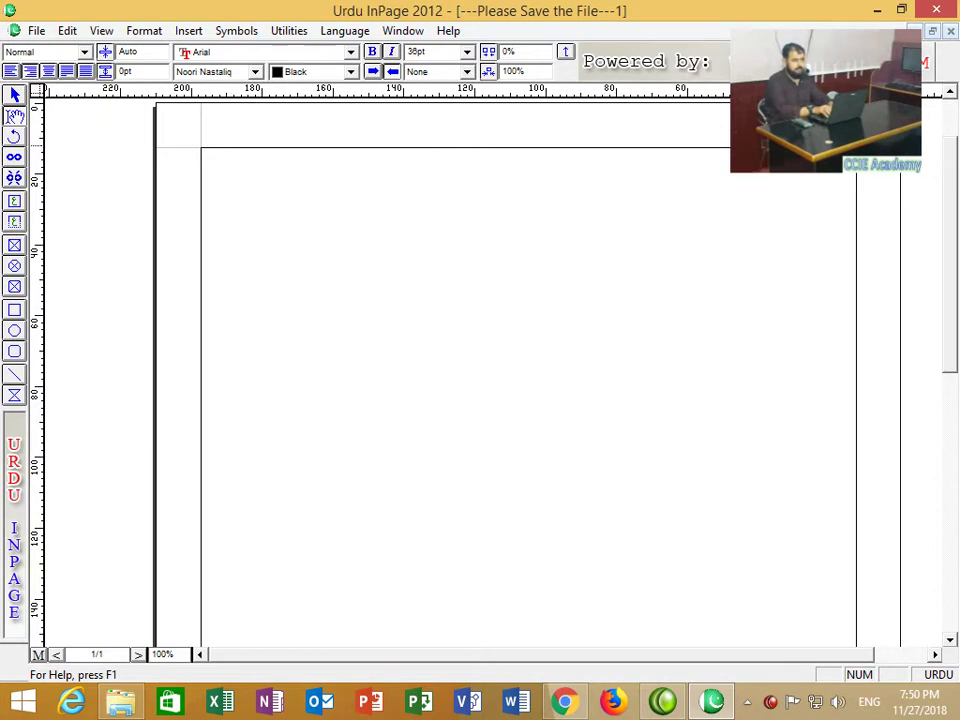
{"action": "key", "text": "ctrl+z"}
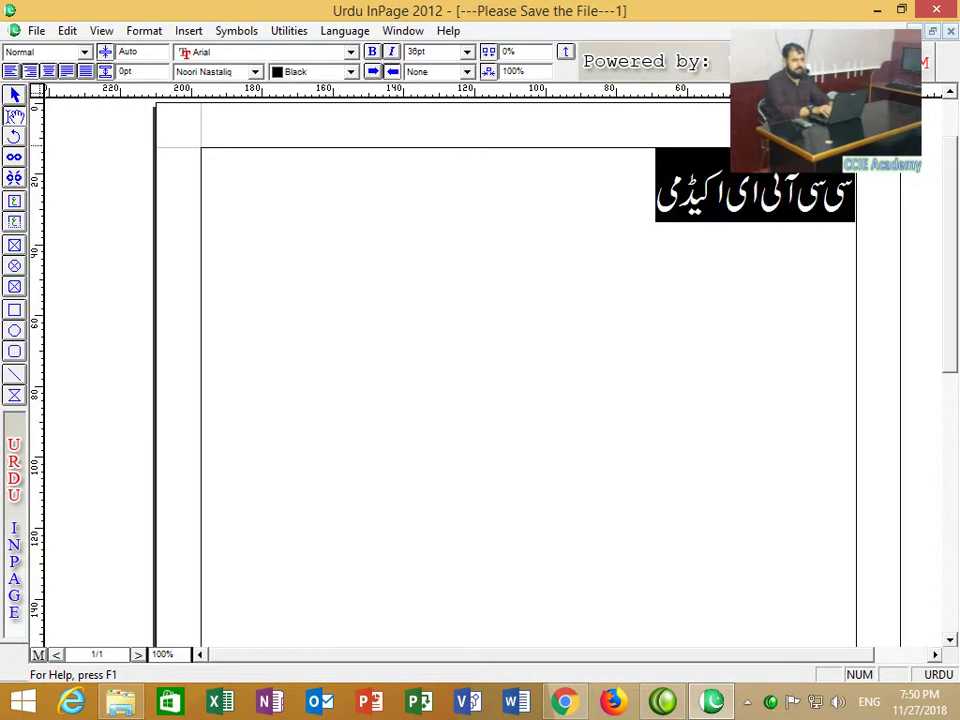
{"action": "key", "text": "Delete"}
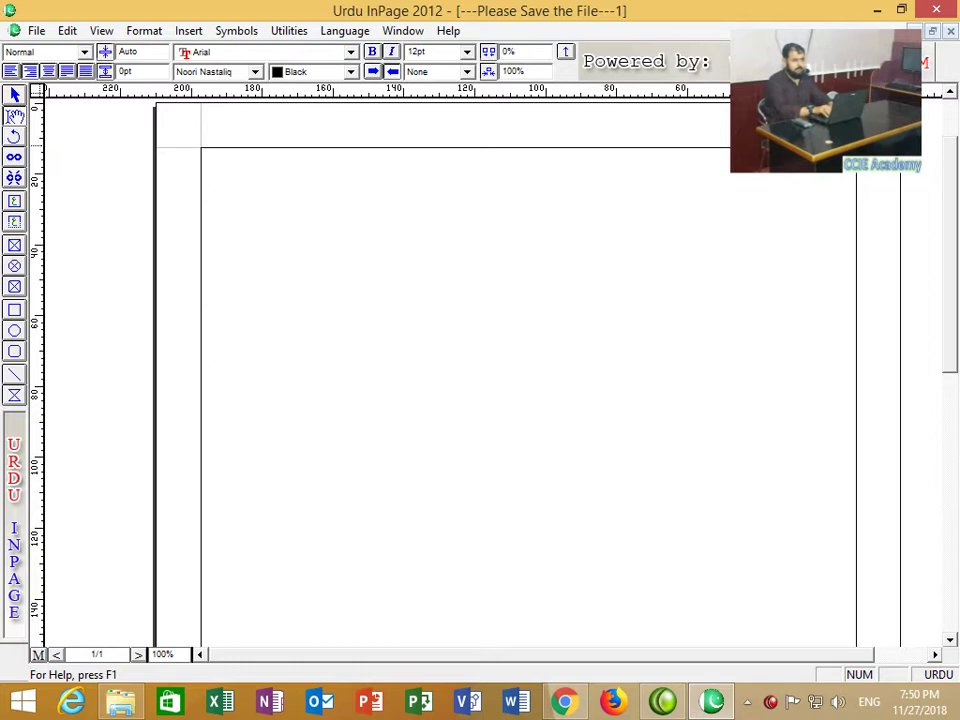
{"action": "key", "text": "ctrl+z"}
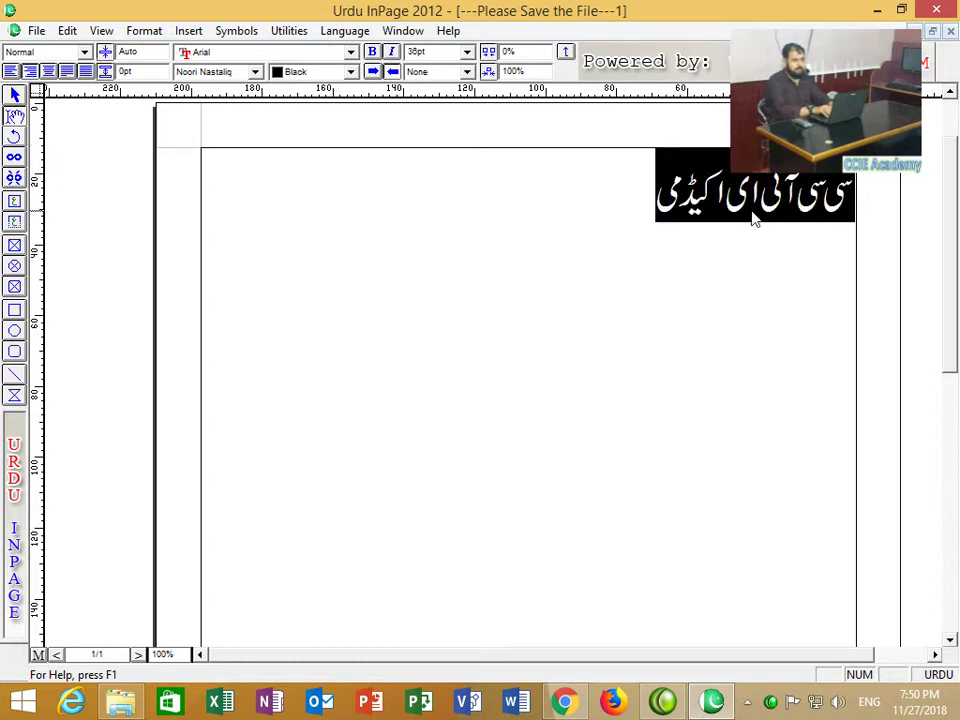
{"action": "left_click", "coordinate": [724, 226]}
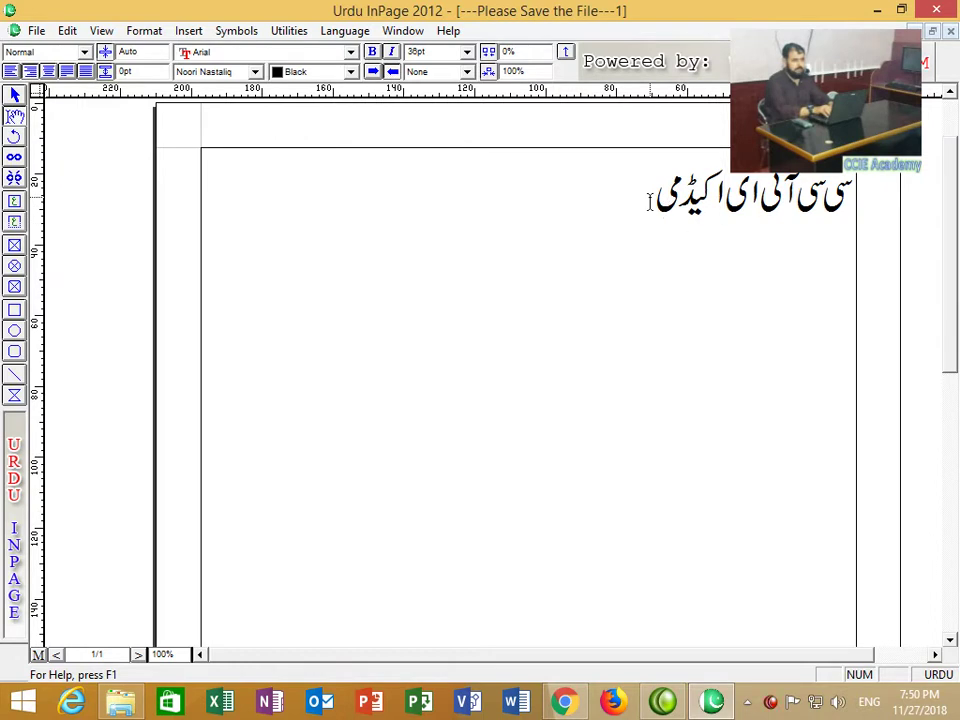
Step: Copy the word اکیڈمی from the end of the first line and paste it three lines below
{"action": "left_click_drag", "start_coordinate": [649, 203], "coordinate": [729, 195]}
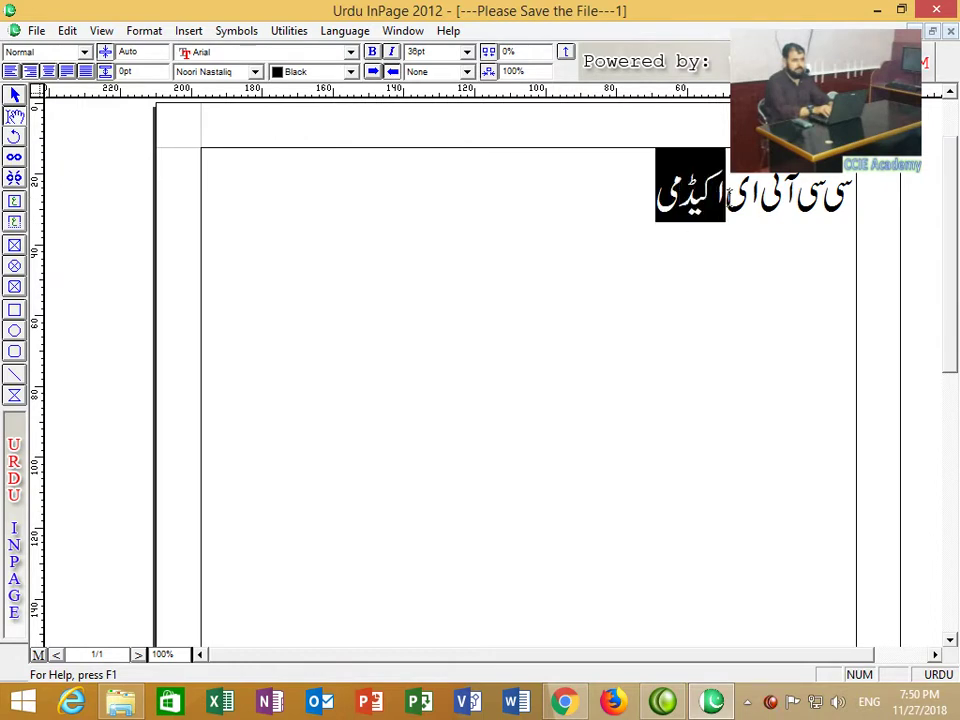
{"action": "left_click", "coordinate": [67, 30]}
{"action": "left_click", "coordinate": [112, 101]}
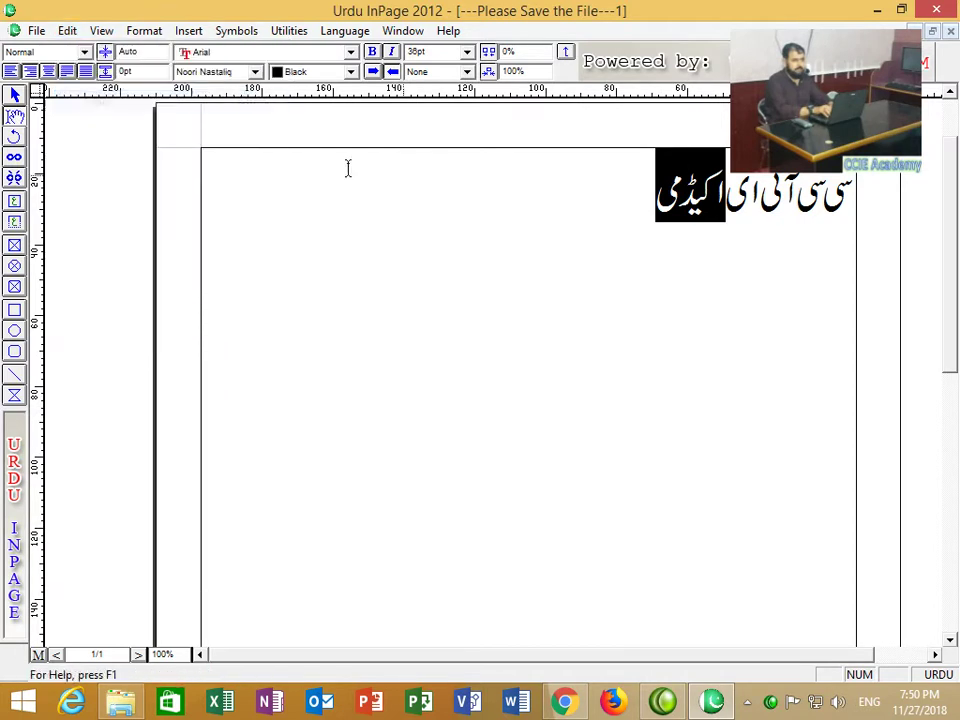
{"action": "left_click", "coordinate": [557, 230]}
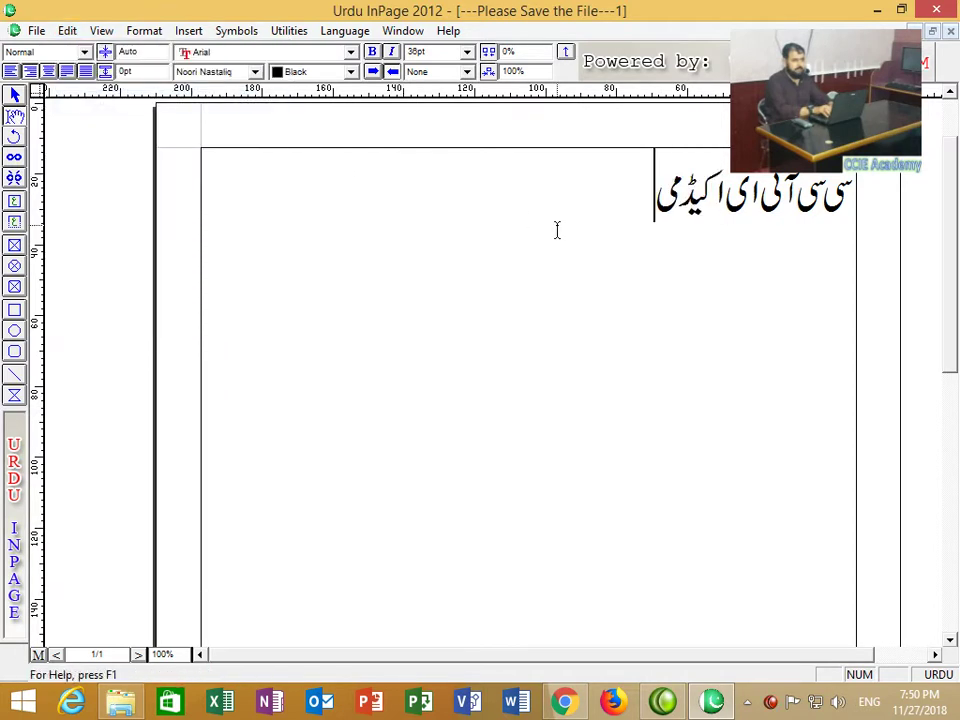
{"action": "key", "text": "Return"}
{"action": "left_click", "coordinate": [67, 30]}
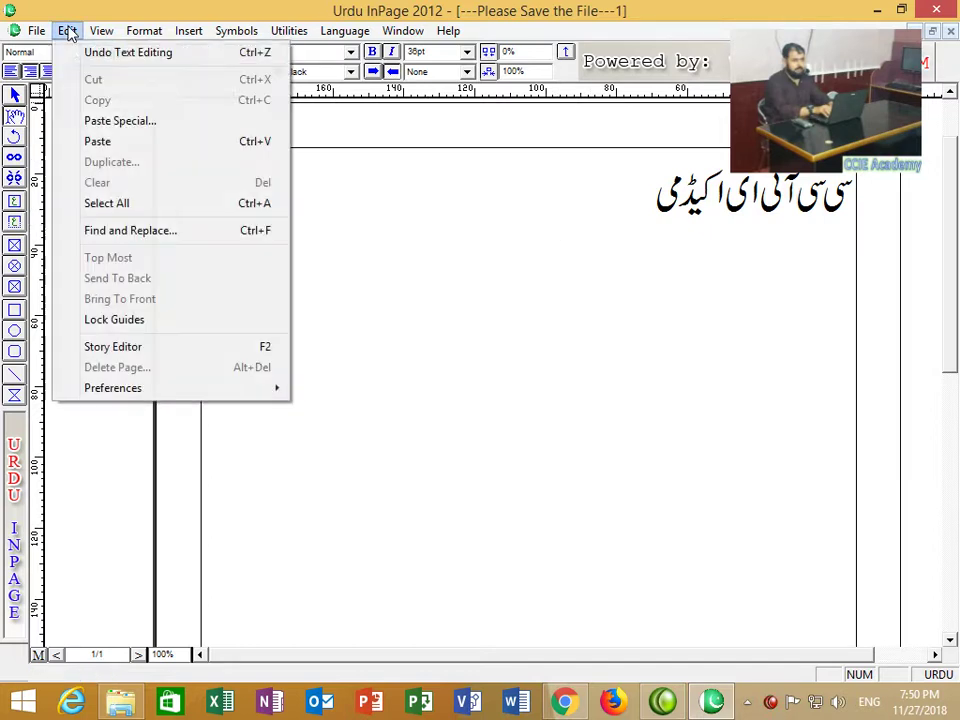
{"action": "left_click", "coordinate": [107, 143]}
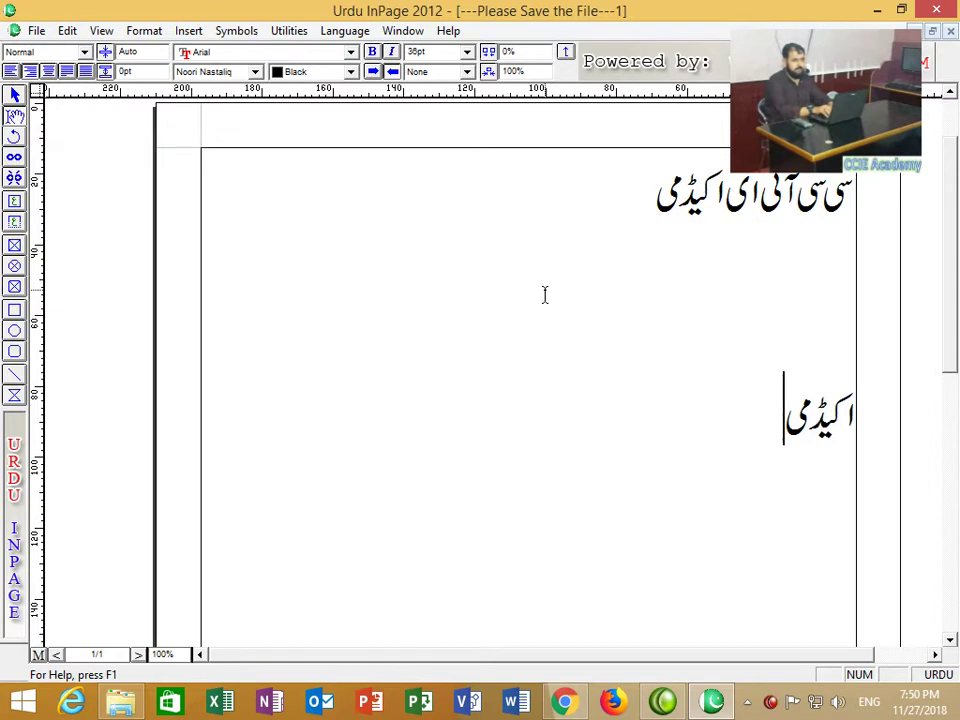
Step: Switch the typing language to English and write "edit added insert modify" on the line above the pasted word
{"action": "key", "text": "Up"}
{"action": "left_click", "coordinate": [938, 674]}
{"action": "type", "text": "edit"}
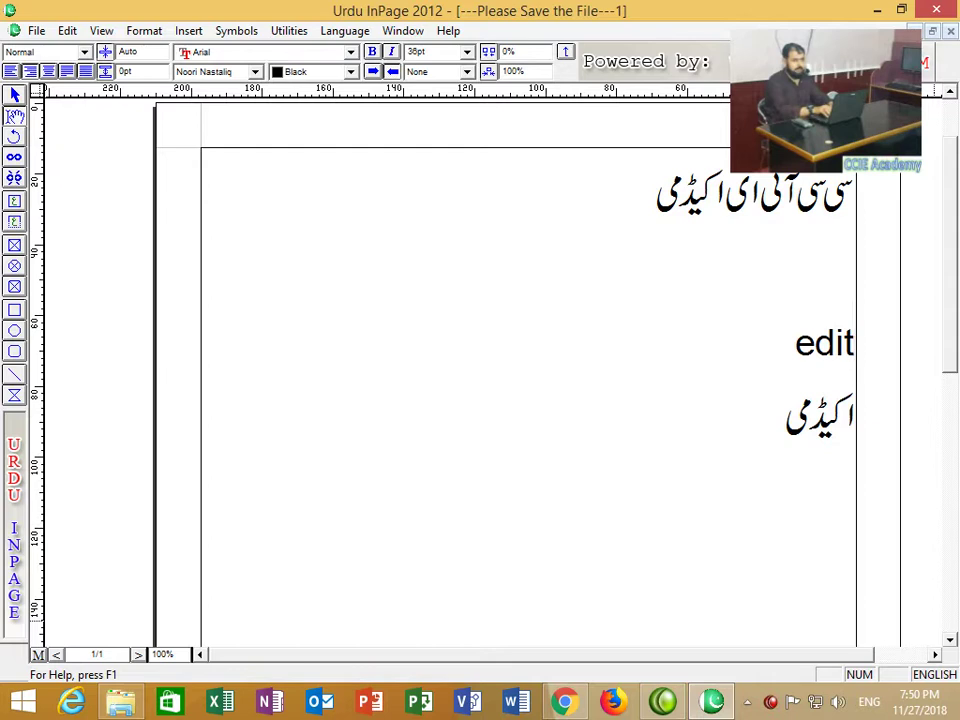
{"action": "type", "text": " add"}
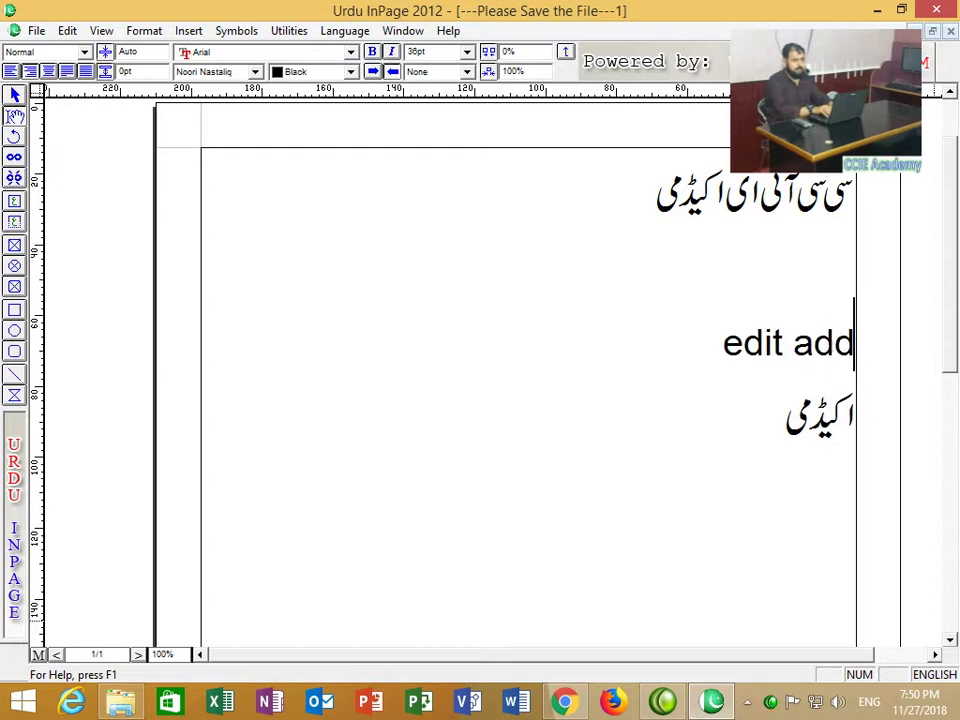
{"action": "type", "text": "ed int"}
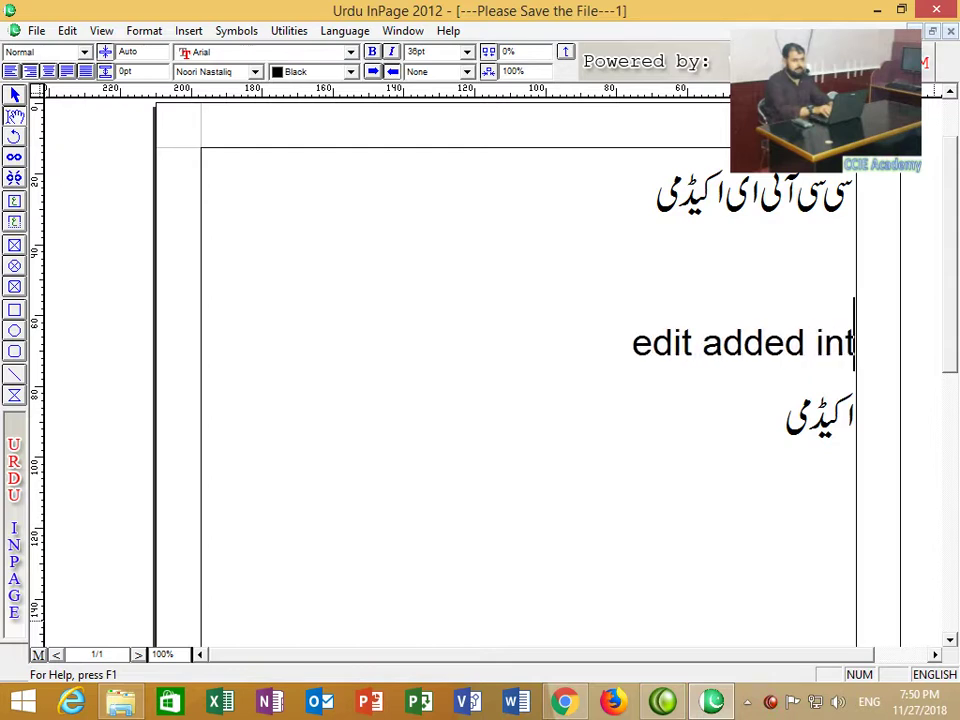
{"action": "key", "text": "BackSpace"}
{"action": "type", "text": "sert"}
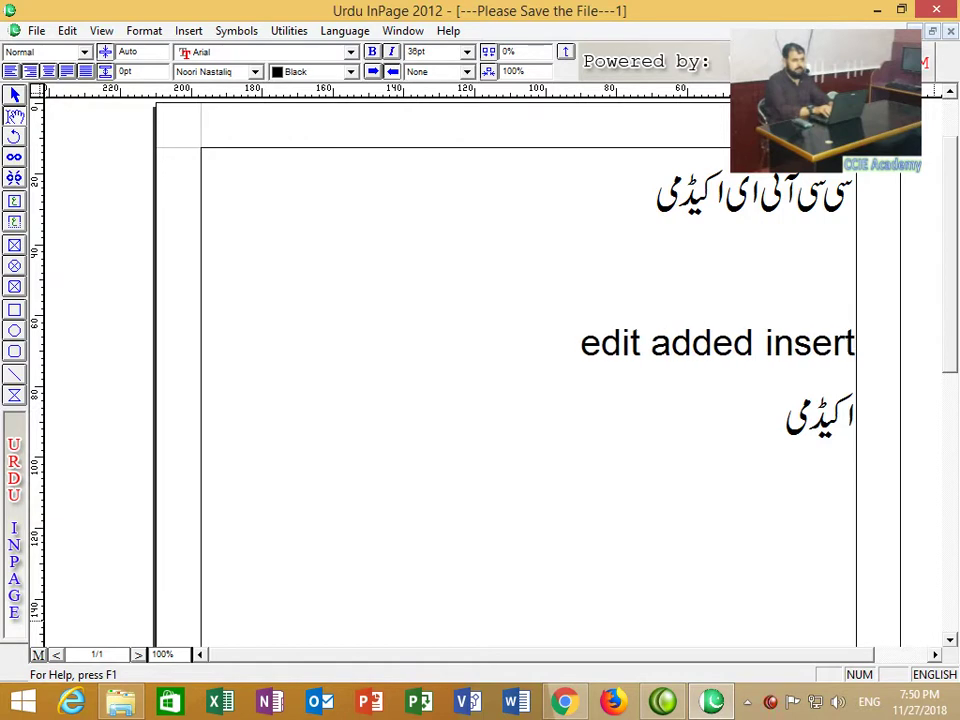
{"action": "type", "text": " mo"}
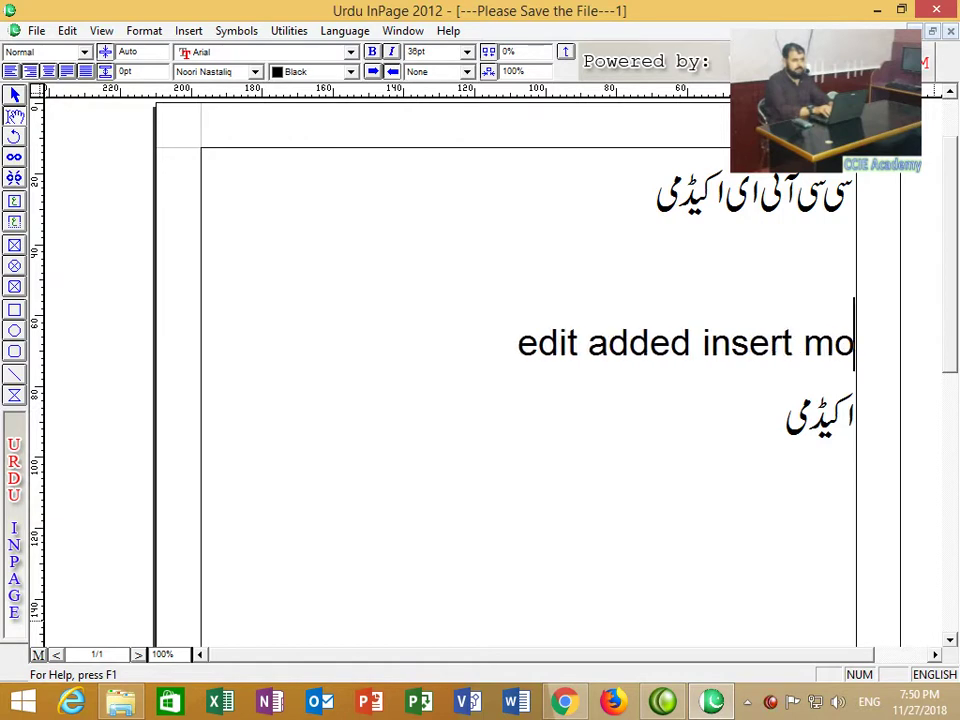
{"action": "type", "text": "dify"}
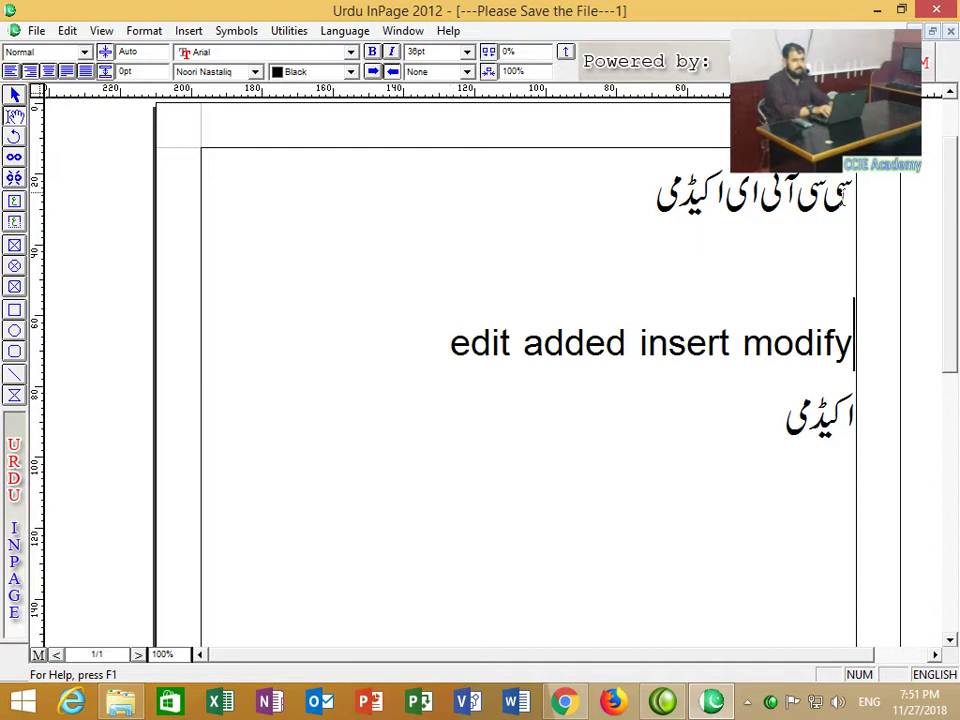
{"action": "left_click", "coordinate": [658, 195]}
{"action": "left_click_drag", "start_coordinate": [658, 195], "coordinate": [832, 195]}
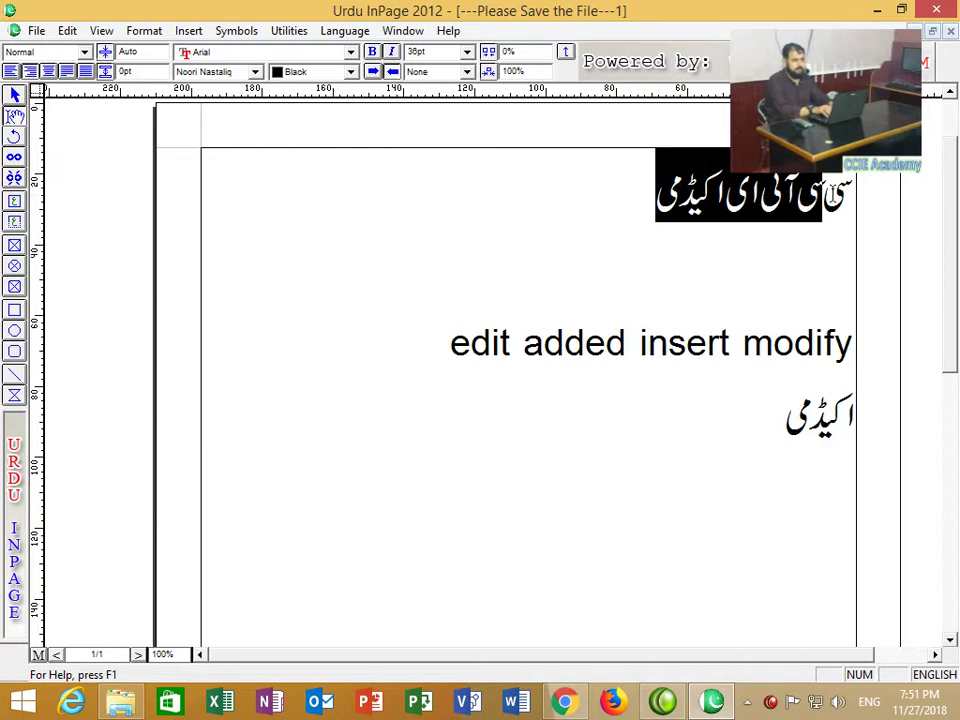
{"action": "left_click", "coordinate": [832, 195]}
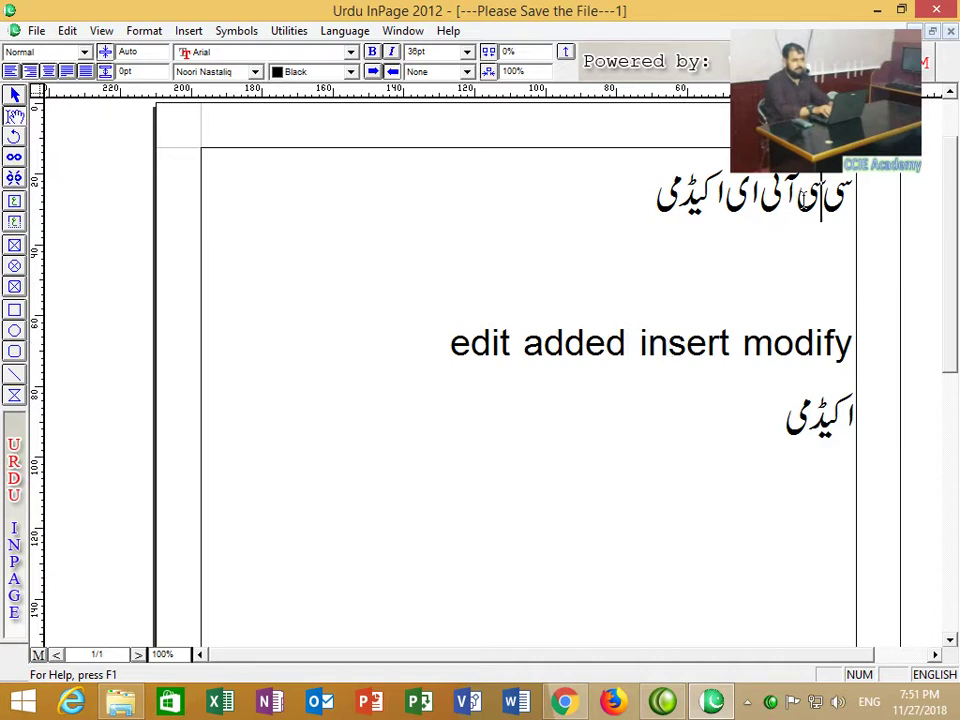
Step: Append the word "change" to the end of the English line
{"action": "left_click", "coordinate": [861, 347]}
{"action": "type", "text": "chang"}
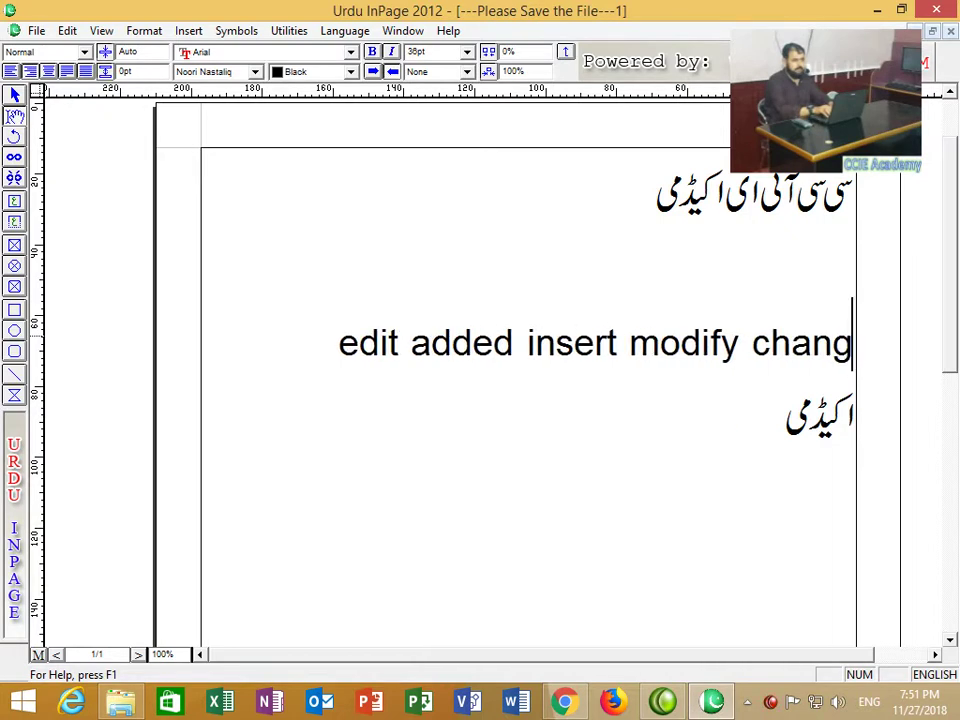
{"action": "type", "text": "e"}
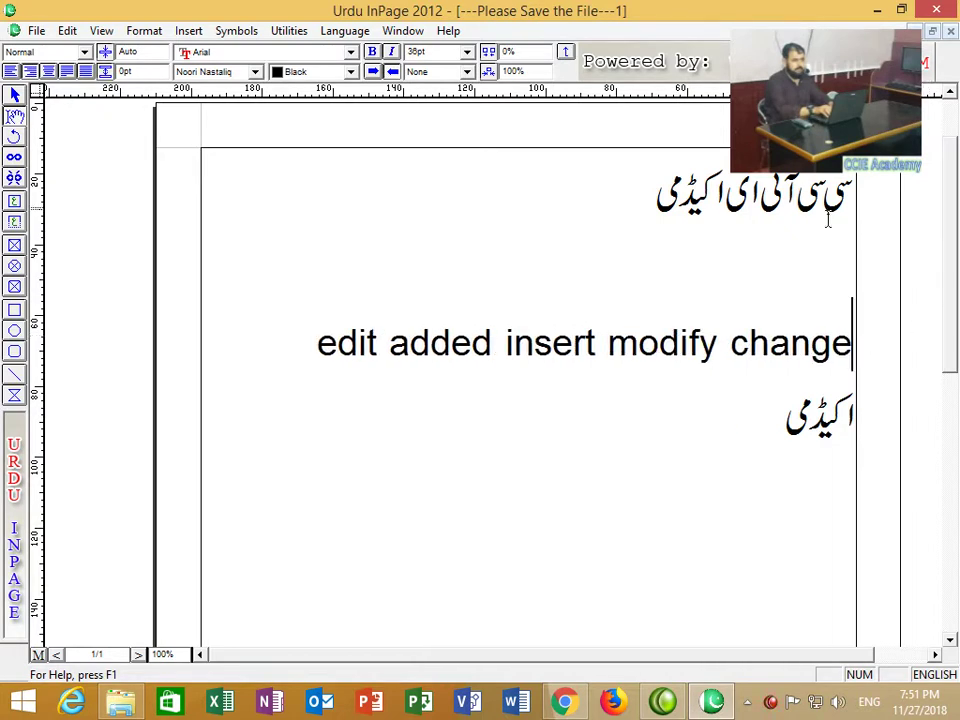
{"action": "left_click", "coordinate": [390, 343]}
{"action": "left_click_drag", "start_coordinate": [390, 343], "coordinate": [471, 343]}
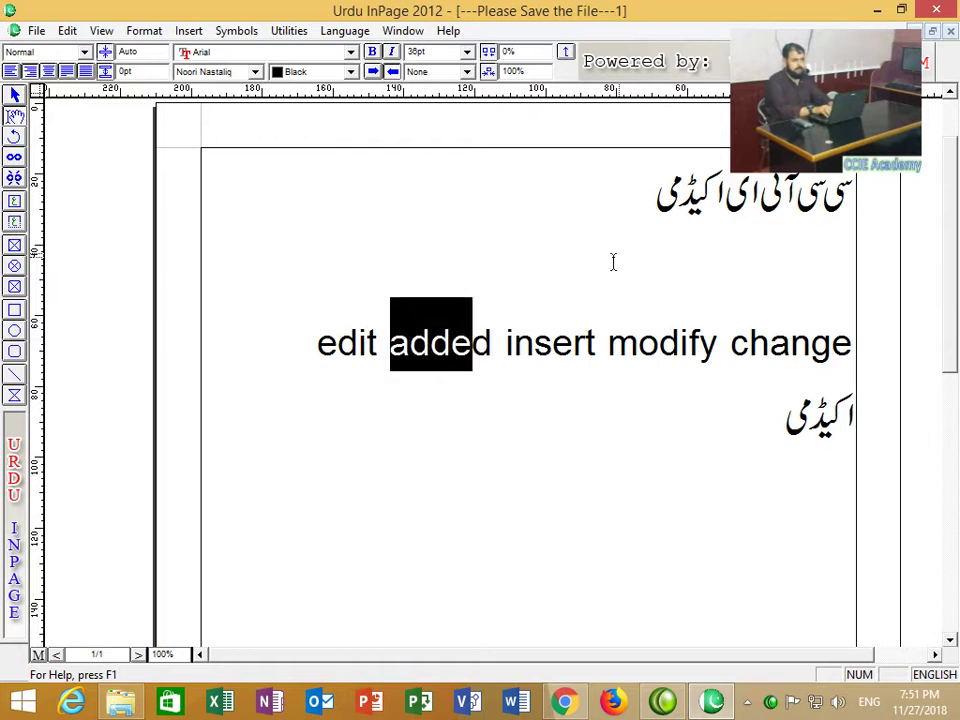
{"action": "left_click", "coordinate": [642, 207]}
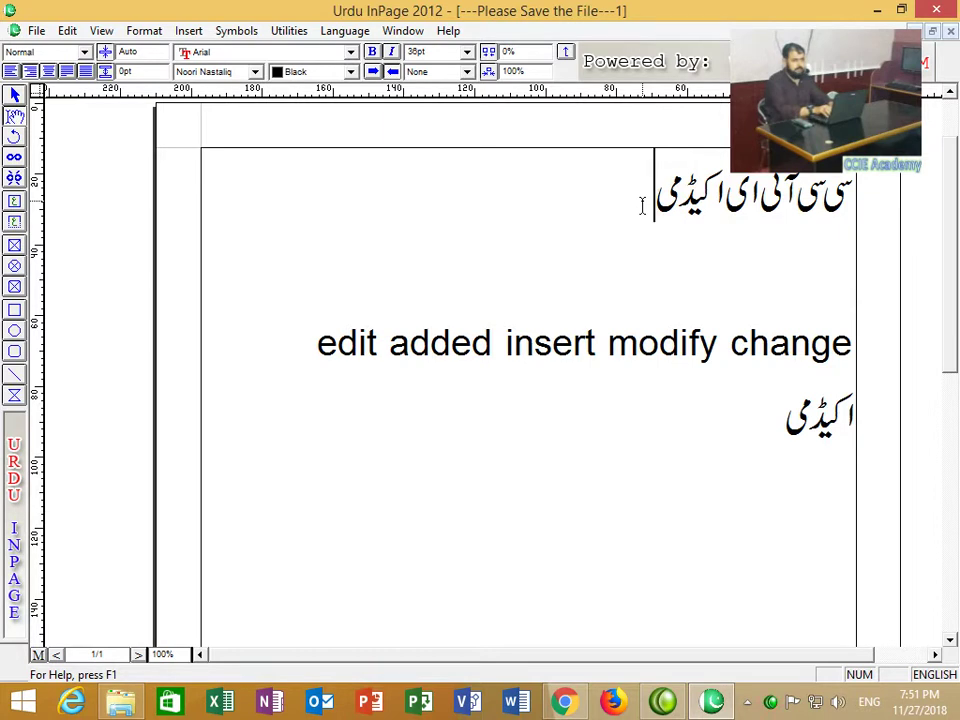
{"action": "left_click", "coordinate": [335, 343]}
{"action": "left_click", "coordinate": [518, 343]}
{"action": "left_click", "coordinate": [686, 343]}
{"action": "left_click", "coordinate": [790, 343]}
{"action": "left_click_drag", "start_coordinate": [317, 343], "coordinate": [472, 343]}
{"action": "left_click", "coordinate": [410, 343]}
{"action": "left_click", "coordinate": [502, 358]}
Step: Clear the whole English line "edit added insert modify change"
{"action": "left_click_drag", "start_coordinate": [853, 343], "coordinate": [326, 354]}
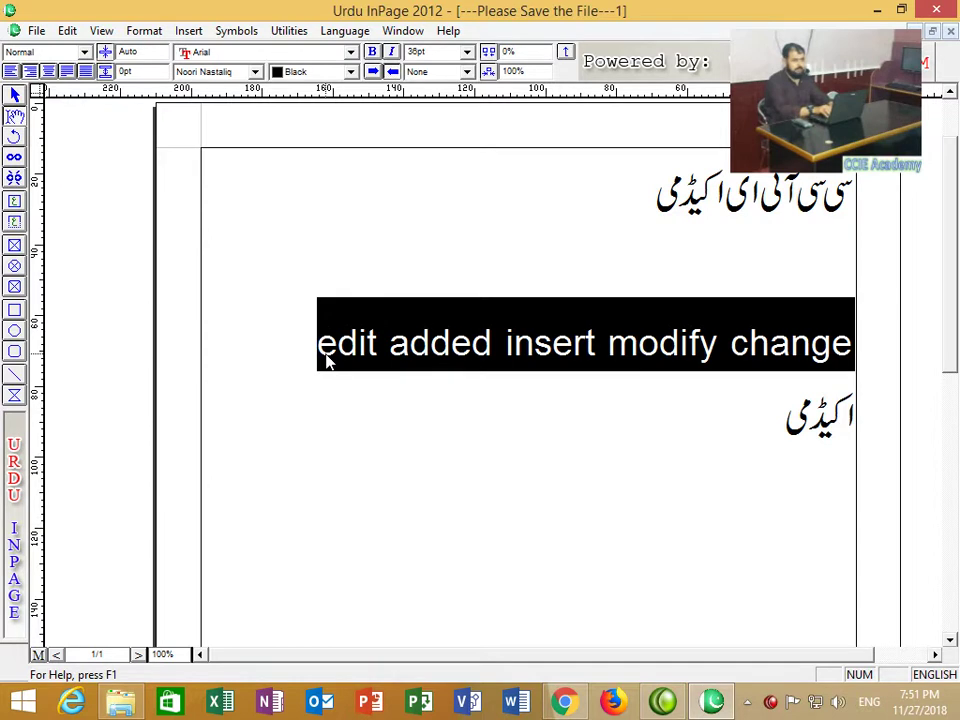
{"action": "left_click", "coordinate": [68, 33]}
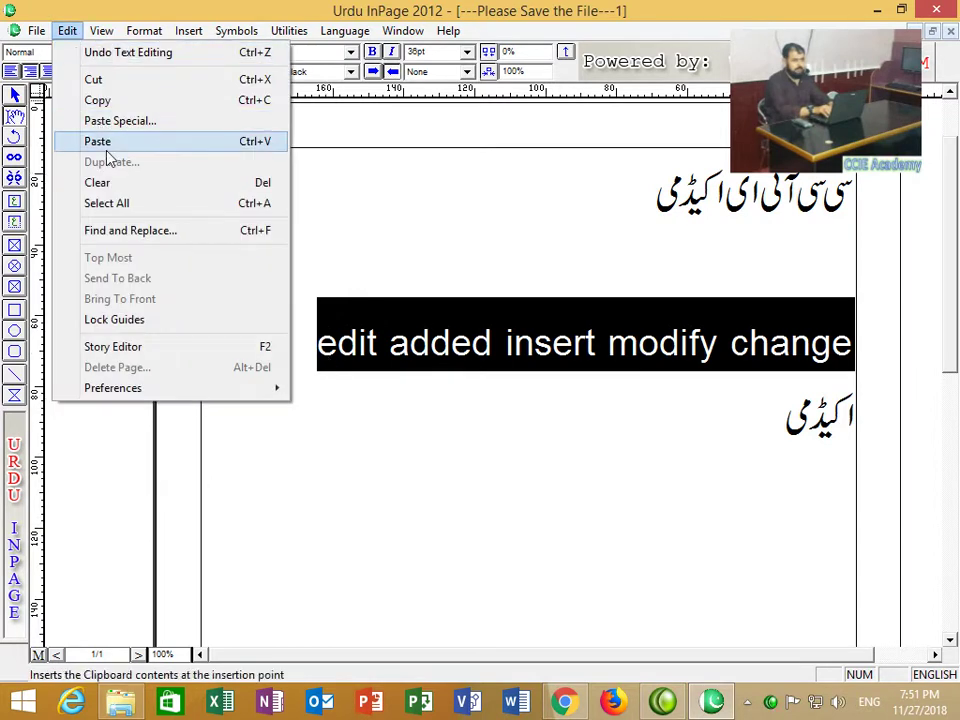
{"action": "left_click", "coordinate": [98, 183]}
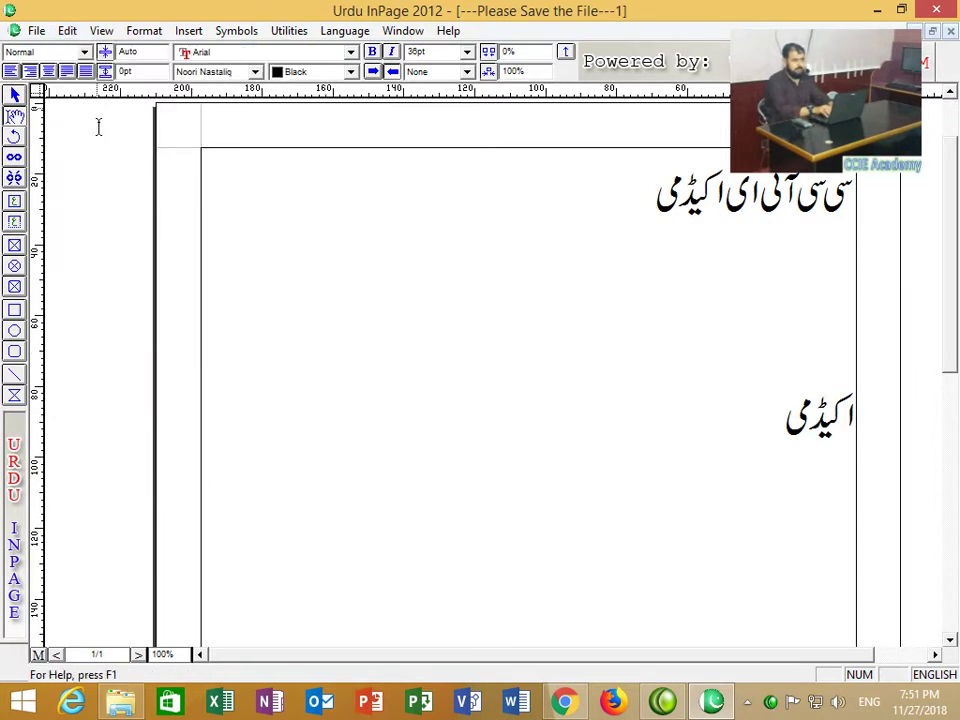
Step: Select all the text at once, and delete only the word اکیڈمی on the lower line with blank space above it
{"action": "left_click", "coordinate": [68, 33]}
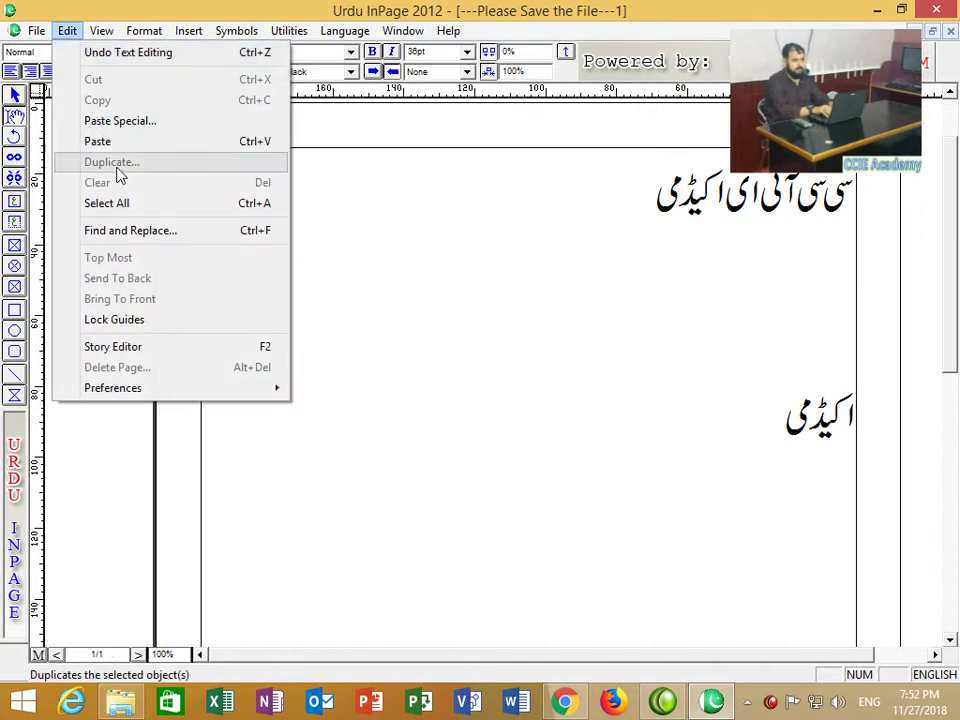
{"action": "left_click", "coordinate": [129, 209]}
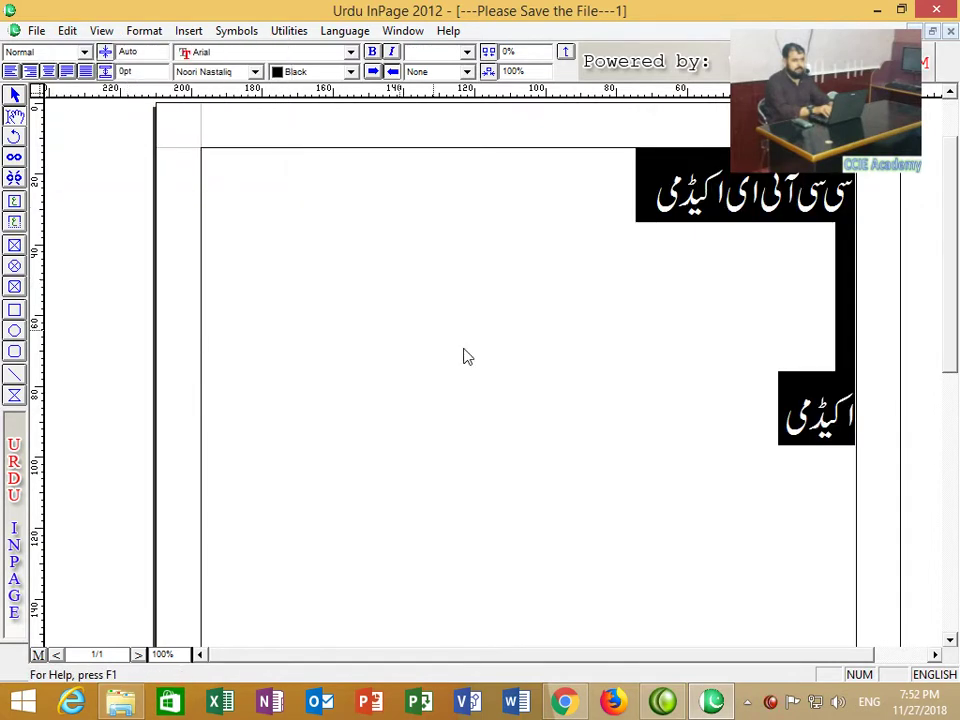
{"action": "left_click_drag", "start_coordinate": [775, 420], "coordinate": [860, 420]}
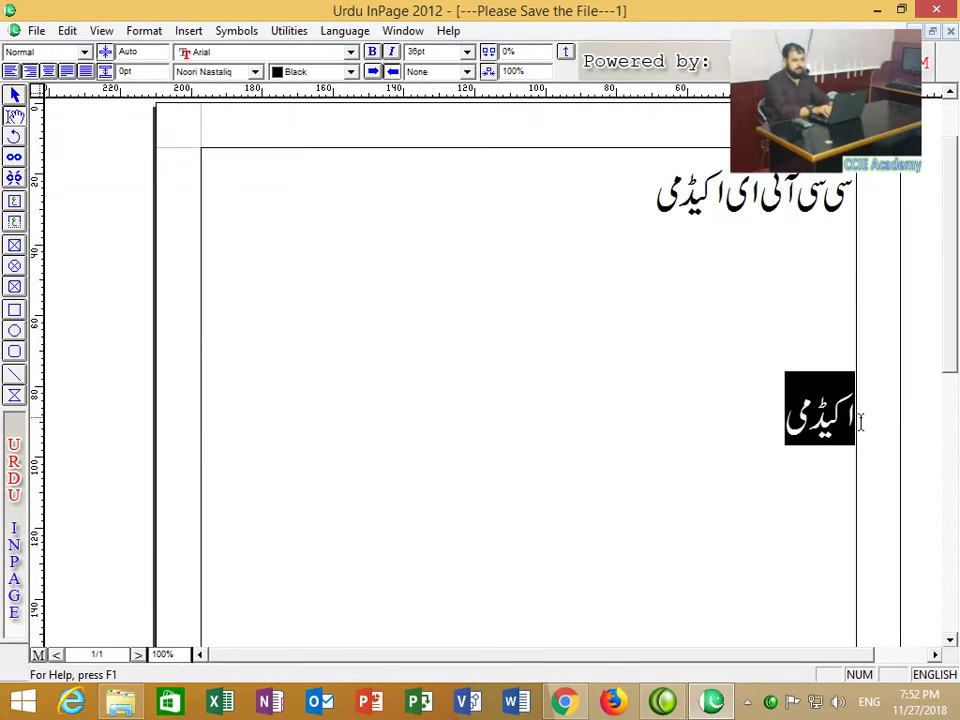
{"action": "key", "text": "BackSpace"}
{"action": "key", "text": "BackSpace"}
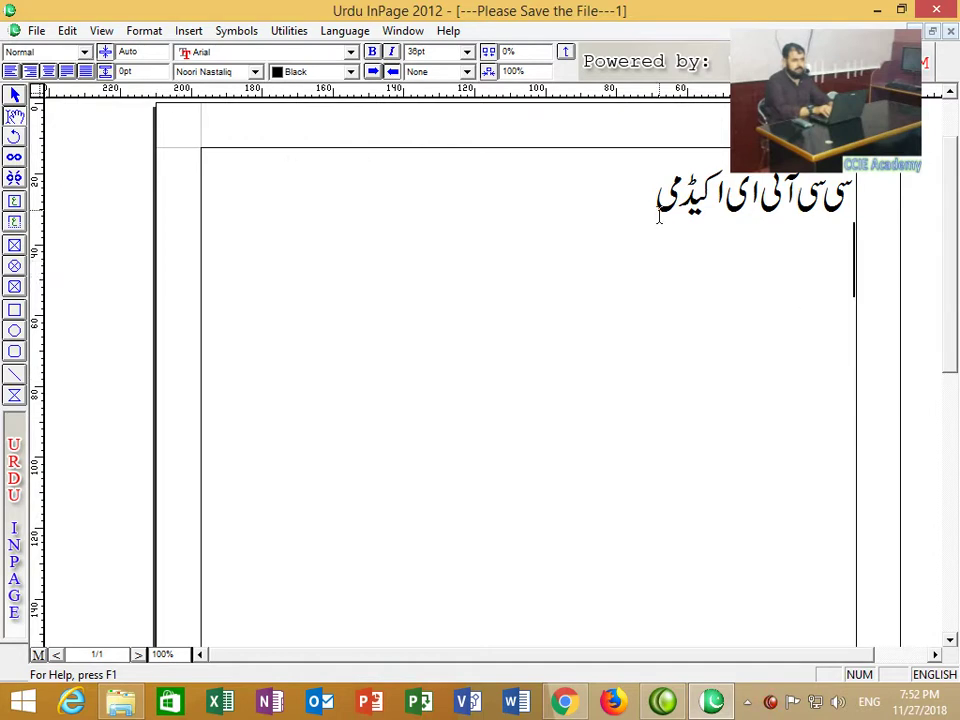
Step: Cut سی سی آئی ای from the first line and paste it three lines below
{"action": "left_click_drag", "start_coordinate": [852, 195], "coordinate": [540, 145]}
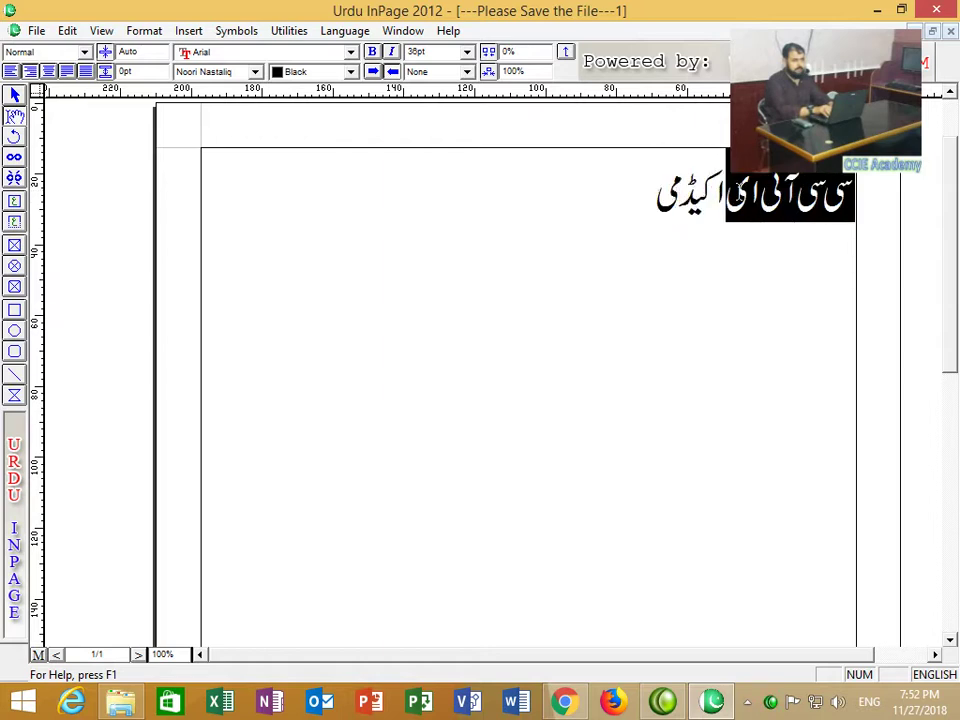
{"action": "left_click", "coordinate": [67, 30]}
{"action": "left_click", "coordinate": [95, 79]}
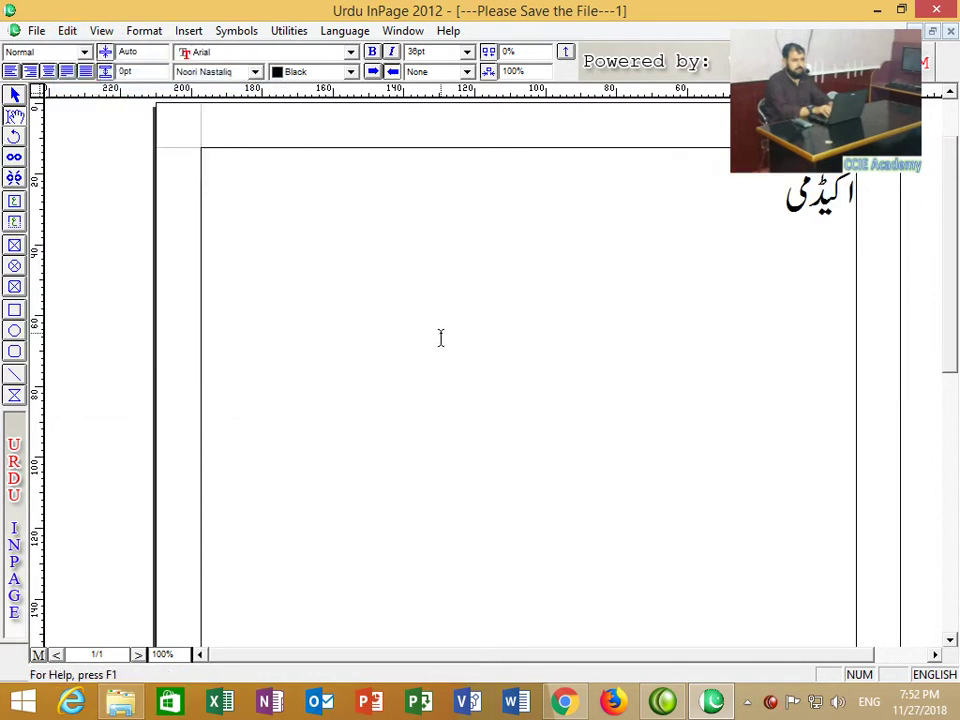
{"action": "key", "text": "Return"}
{"action": "key", "text": "Return"}
{"action": "key", "text": "Return"}
{"action": "type", "text": "سی سی آئی ای"}
Step: Cut the remaining اکیڈمی from the first line and paste it at the end of سی سی آئی ای
{"action": "left_click_drag", "start_coordinate": [716, 197], "coordinate": [916, 224]}
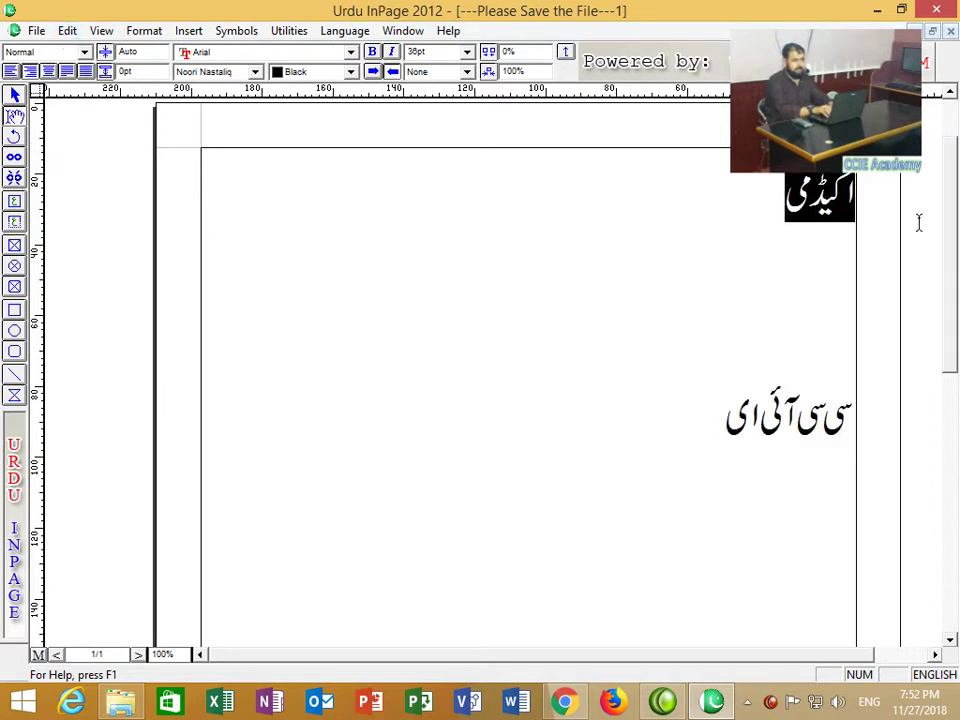
{"action": "key", "text": "Delete"}
{"action": "left_click", "coordinate": [705, 435]}
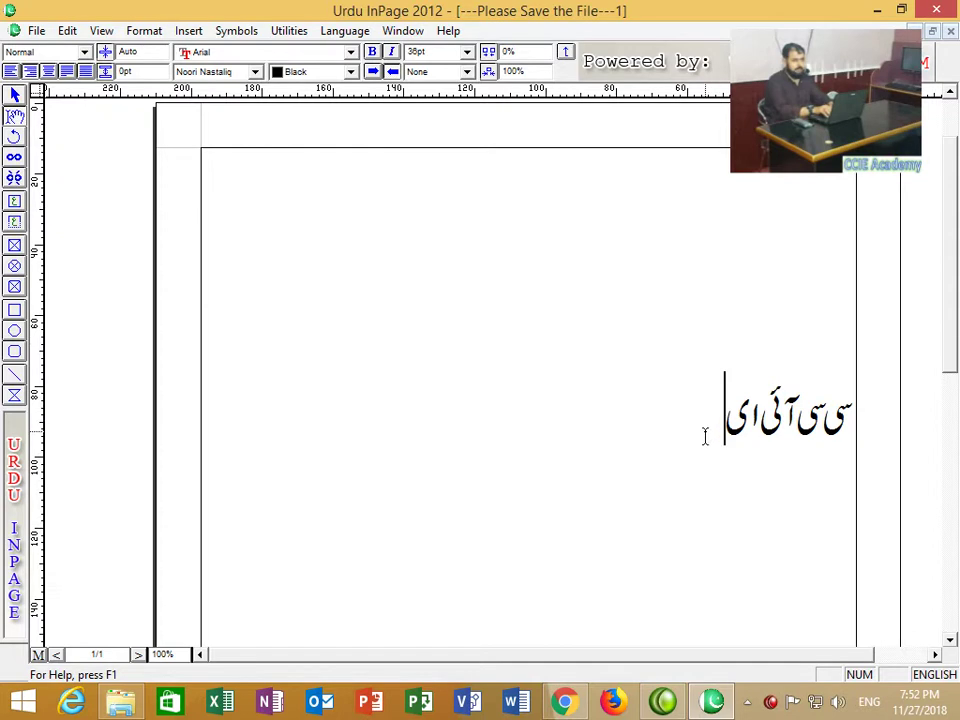
{"action": "key", "text": "ctrl+v"}
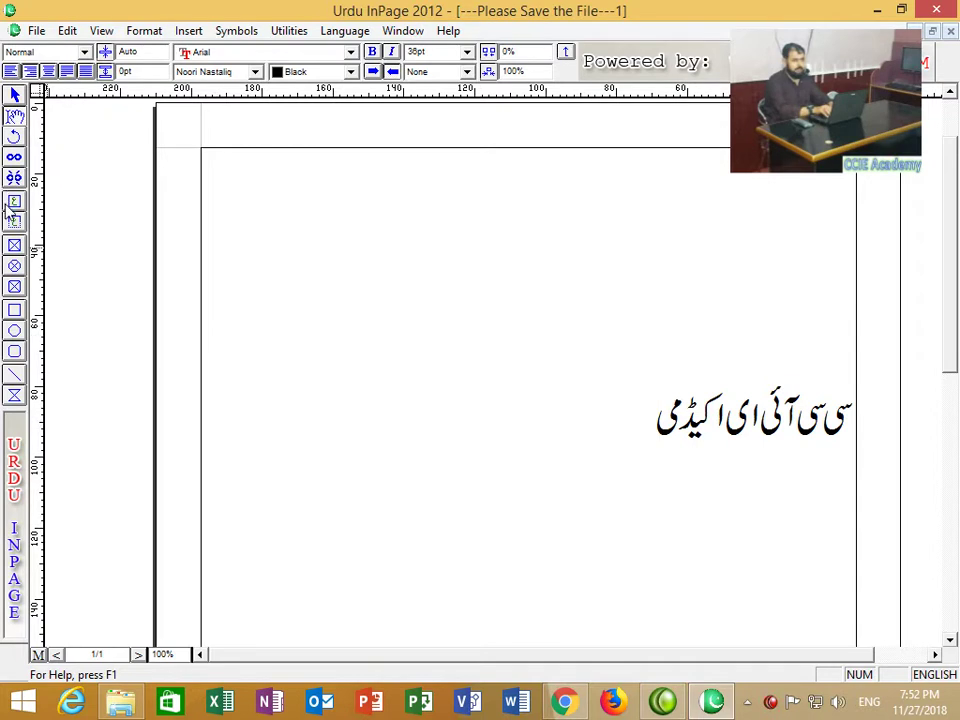
Step: Draw a text box about 70 mm wide and 43 mm high on the empty upper part of the page
{"action": "left_click", "coordinate": [14, 154]}
{"action": "left_click_drag", "start_coordinate": [268, 214], "coordinate": [515, 371]}
{"action": "left_click", "coordinate": [617, 407]}
Step: Cut سی سی آئی ای اکیڈمی from the page and paste it into the text box
{"action": "left_click", "coordinate": [14, 116]}
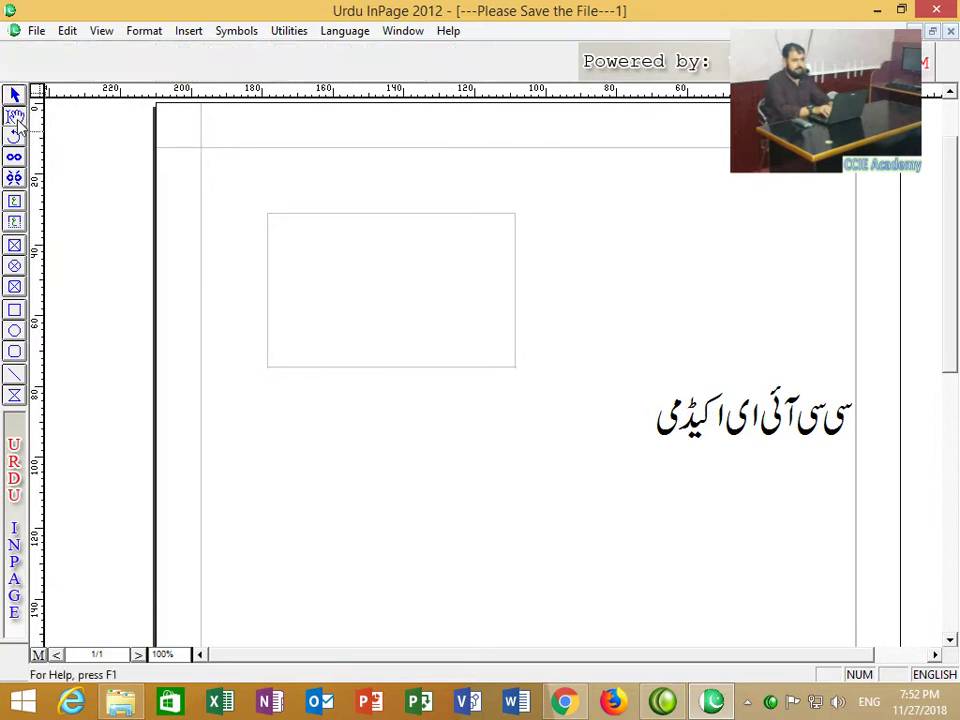
{"action": "left_click_drag", "start_coordinate": [656, 428], "coordinate": [853, 430]}
{"action": "key", "text": "Delete"}
{"action": "left_click", "coordinate": [465, 257]}
{"action": "key", "text": "ctrl+v"}
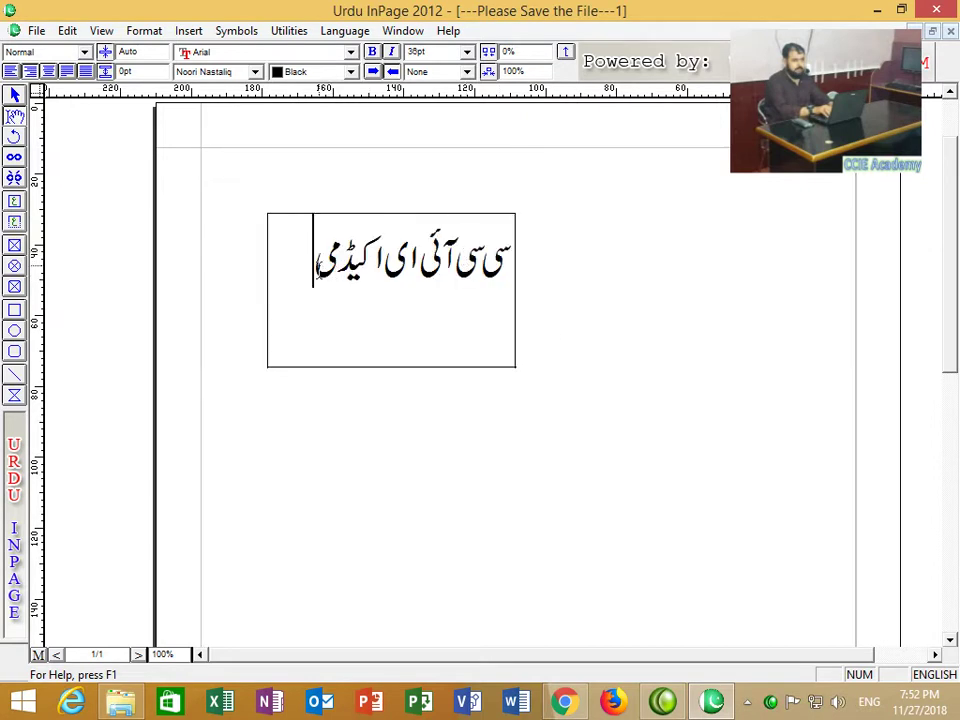
Step: Move the Urdu text out of the text box onto the first line of the page
{"action": "double_click", "coordinate": [390, 268]}
{"action": "left_click_drag", "start_coordinate": [391, 268], "coordinate": [498, 262]}
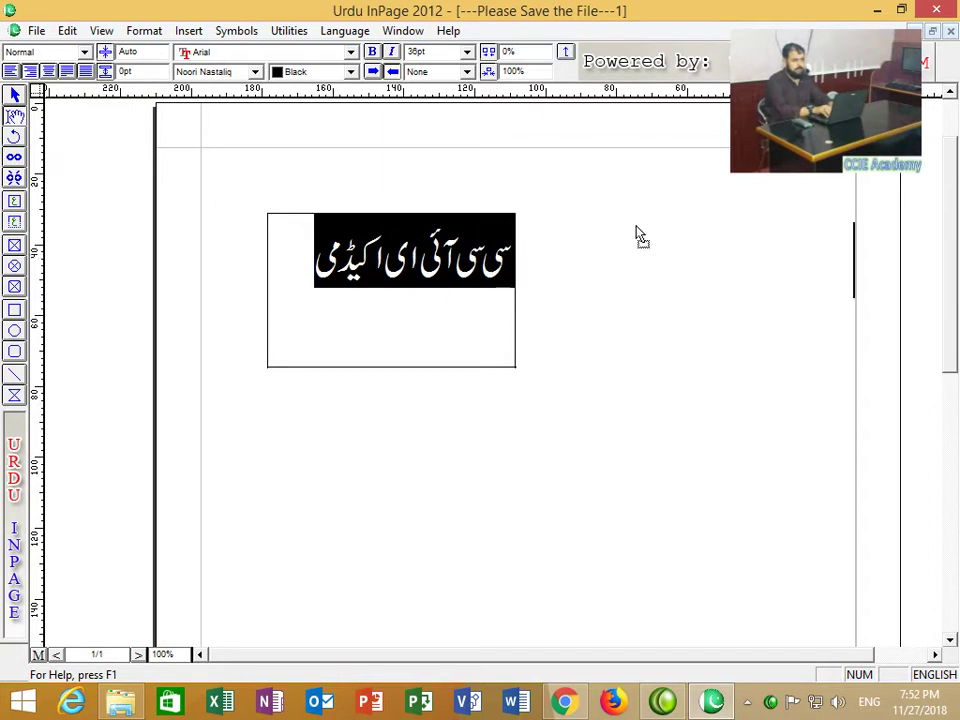
{"action": "left_click_drag", "start_coordinate": [699, 220], "coordinate": [697, 221]}
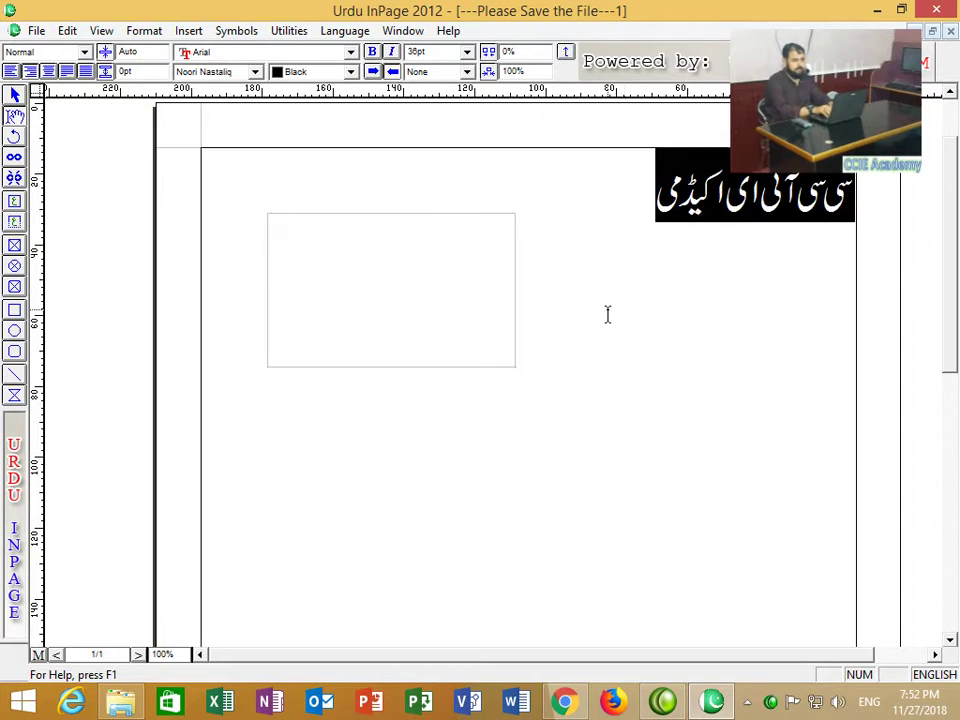
Step: Delete the empty text box and place the text cursor two lines below the Urdu text
{"action": "left_click", "coordinate": [15, 94]}
{"action": "left_click", "coordinate": [380, 266]}
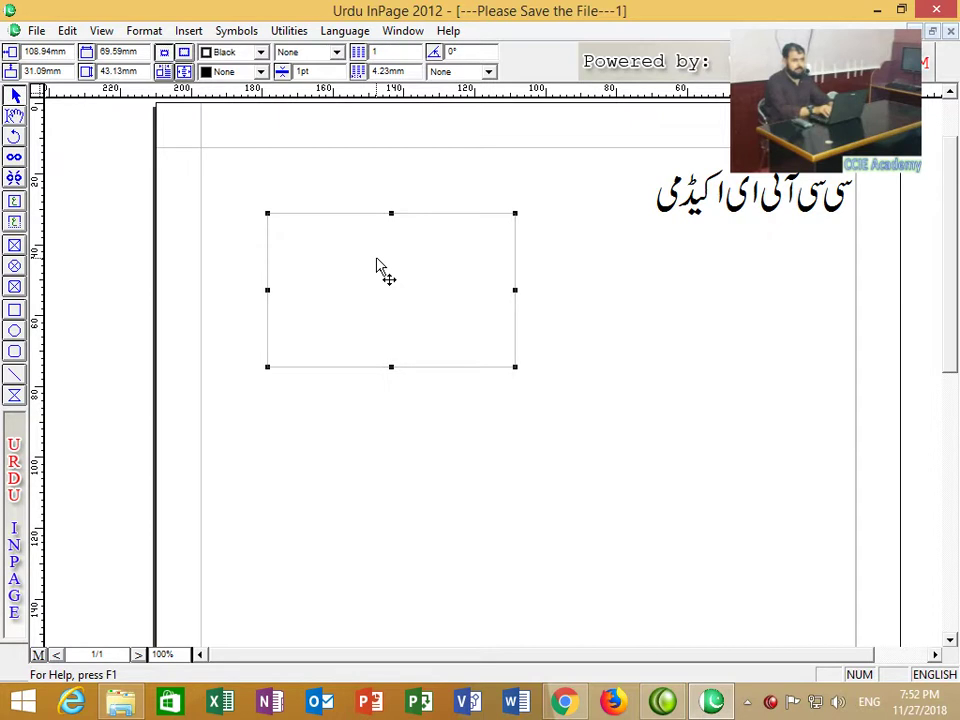
{"action": "key", "text": "Delete"}
{"action": "left_click", "coordinate": [587, 281]}
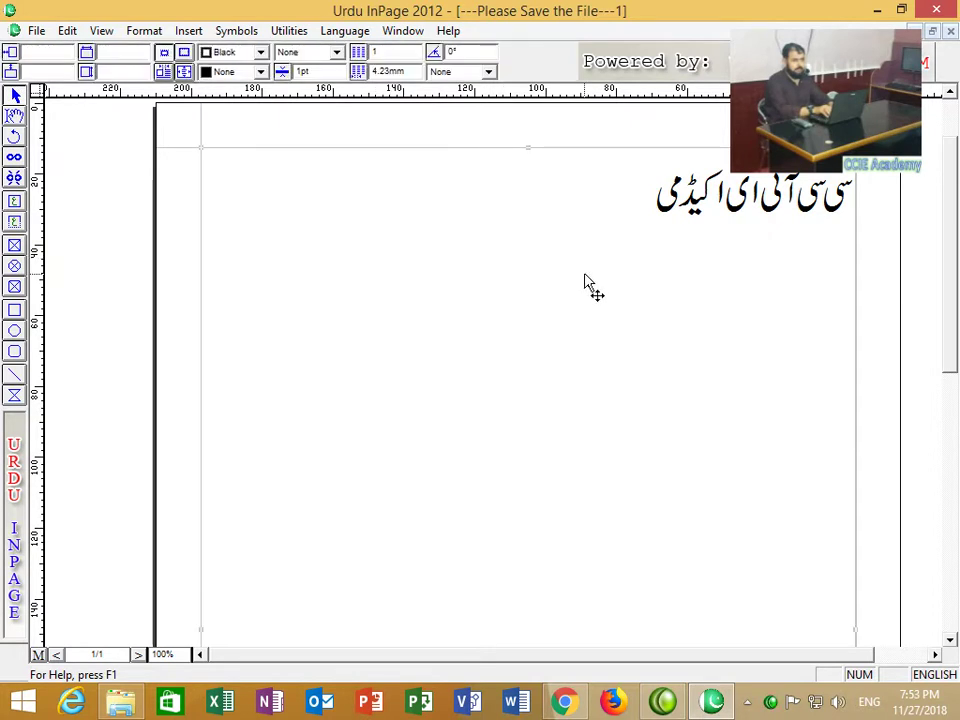
{"action": "left_click", "coordinate": [15, 115]}
{"action": "left_click", "coordinate": [686, 321]}
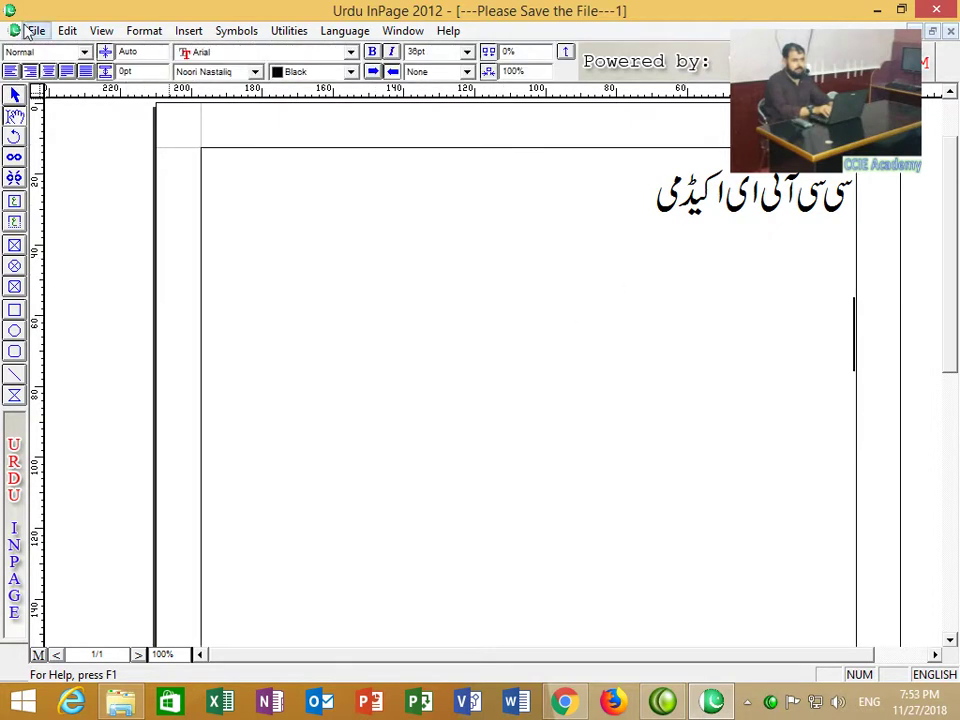
{"action": "left_click", "coordinate": [67, 31]}
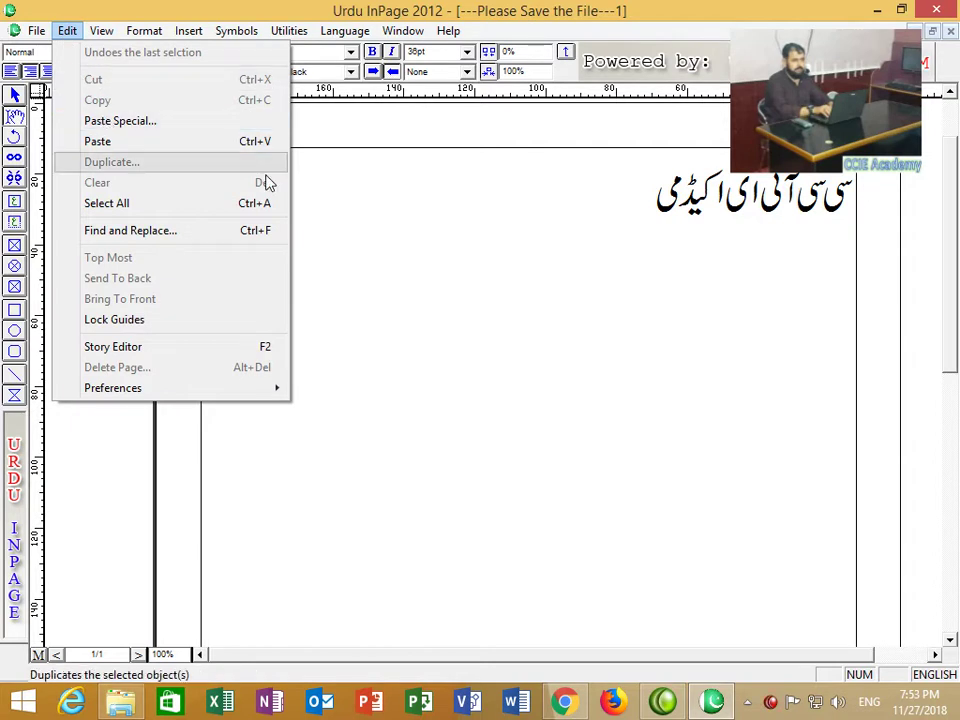
{"action": "left_click", "coordinate": [559, 272]}
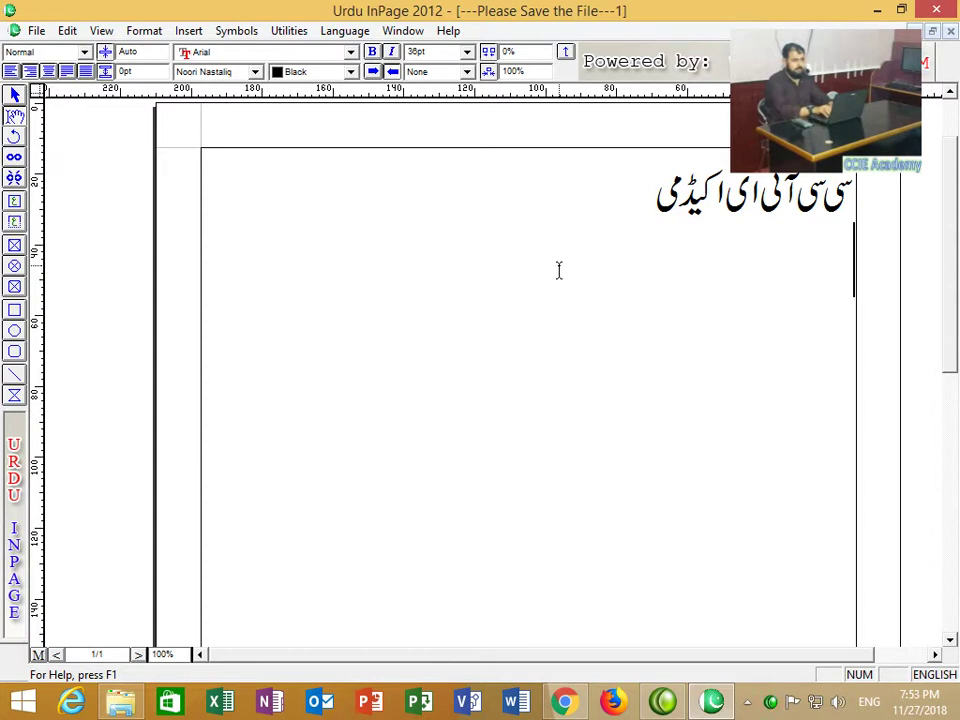
Step: Open Notepad and write "computer" in its blank document
{"action": "key", "text": "super+r"}
{"action": "type", "text": "notepad"}
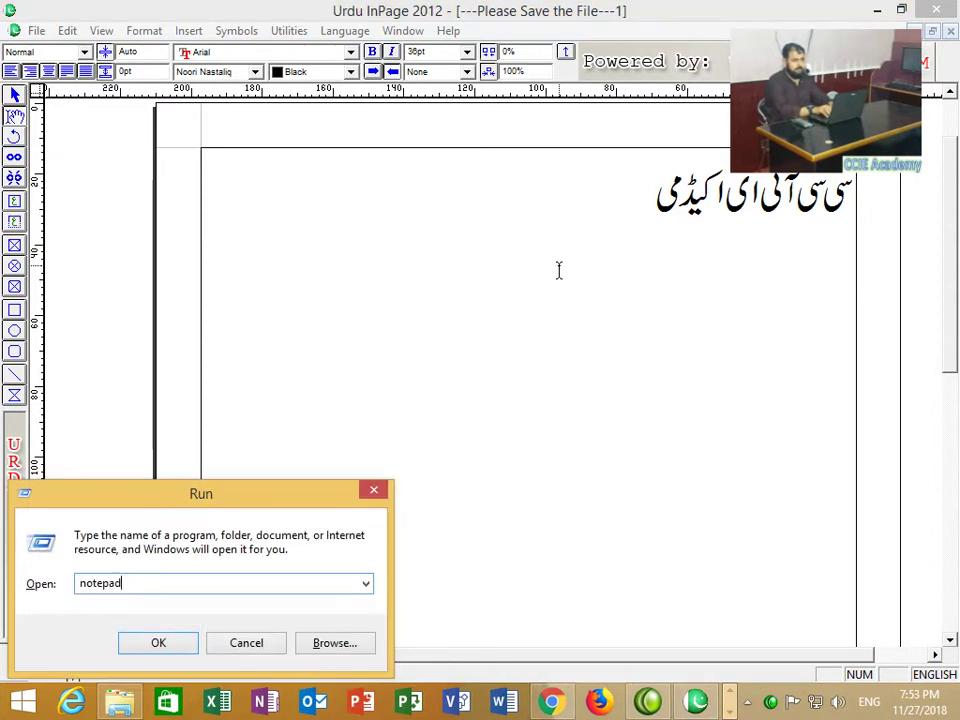
{"action": "key", "text": "Return"}
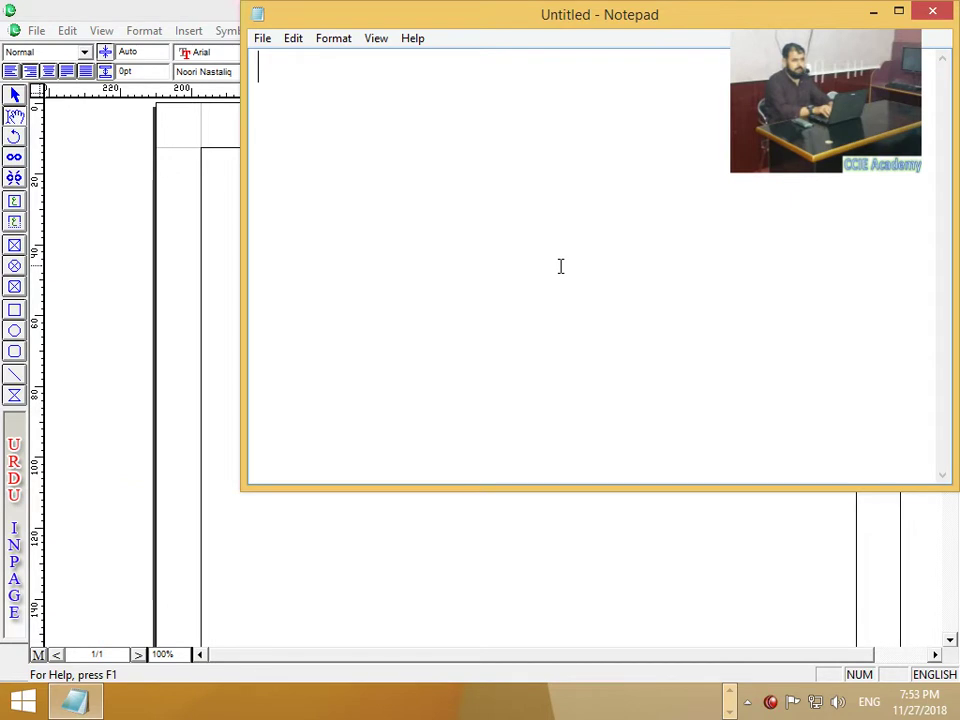
{"action": "type", "text": "computer"}
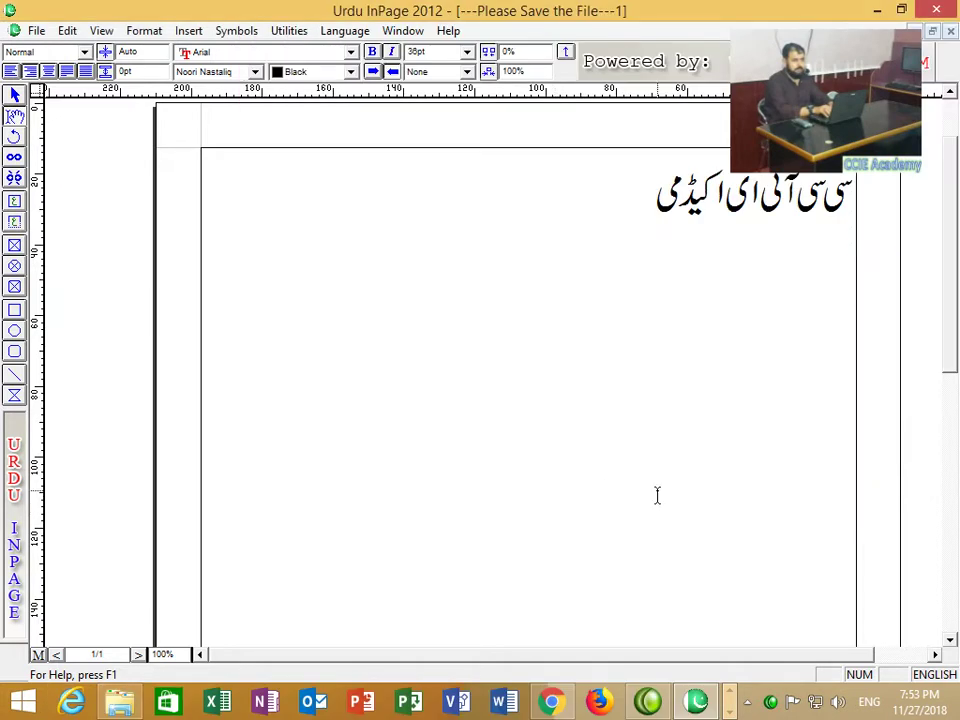
{"action": "left_click", "coordinate": [809, 312]}
{"action": "left_click", "coordinate": [67, 31]}
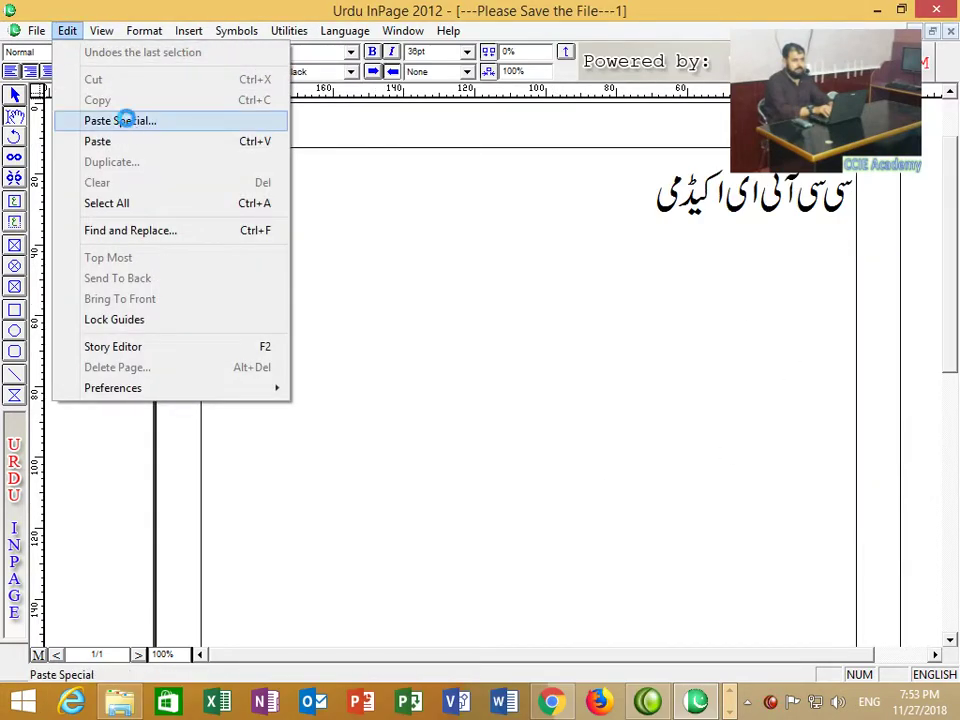
{"action": "left_click", "coordinate": [120, 121]}
{"action": "left_click", "coordinate": [381, 324]}
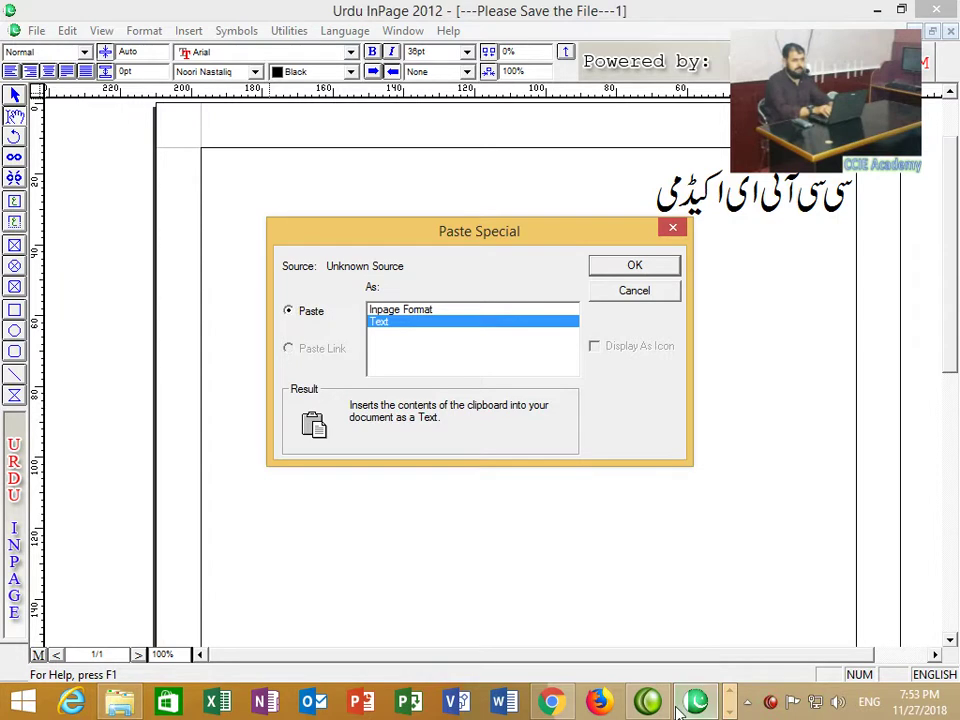
{"action": "mouse_move", "coordinate": [692, 706]}
{"action": "left_click", "coordinate": [732, 710]}
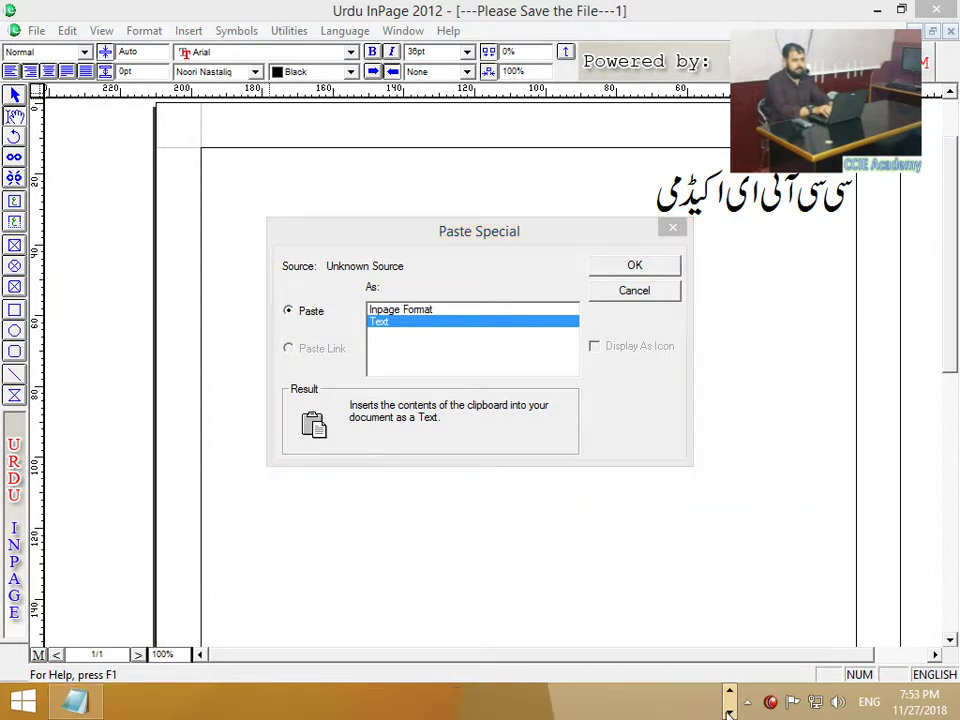
{"action": "left_click", "coordinate": [730, 693]}
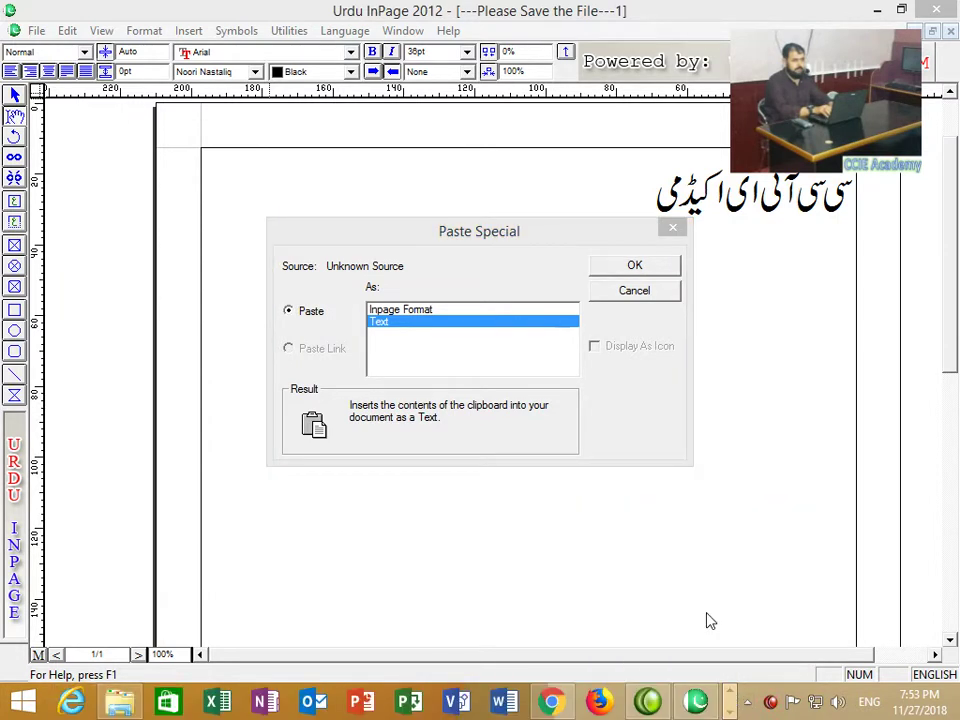
{"action": "left_click", "coordinate": [637, 289]}
Step: Switch to Notepad, copy the word "computer", and return to the InPage document
{"action": "left_click", "coordinate": [730, 710]}
{"action": "left_click", "coordinate": [731, 693]}
{"action": "left_click", "coordinate": [730, 710]}
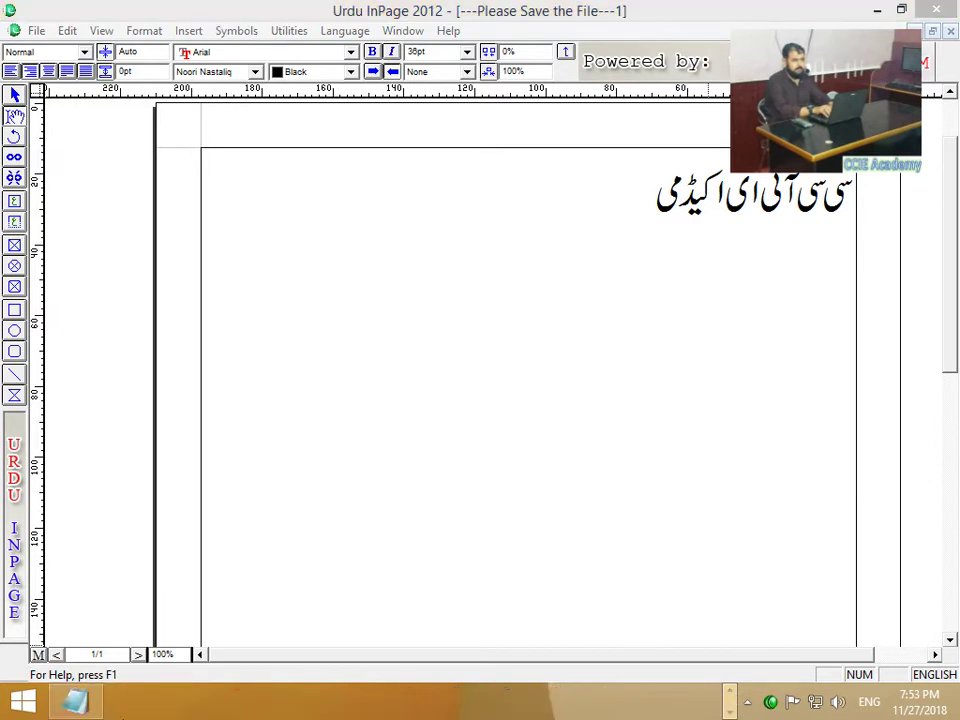
{"action": "left_click", "coordinate": [75, 702]}
{"action": "left_click_drag", "start_coordinate": [379, 67], "coordinate": [258, 67]}
{"action": "right_click", "coordinate": [318, 67]}
{"action": "left_click", "coordinate": [368, 123]}
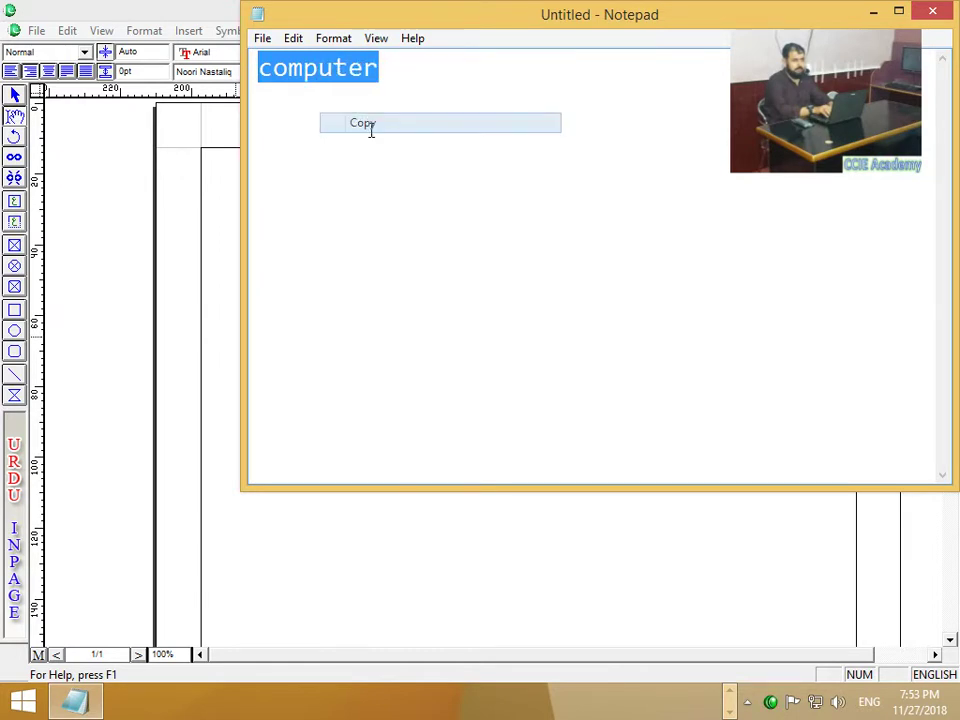
{"action": "left_click", "coordinate": [867, 10]}
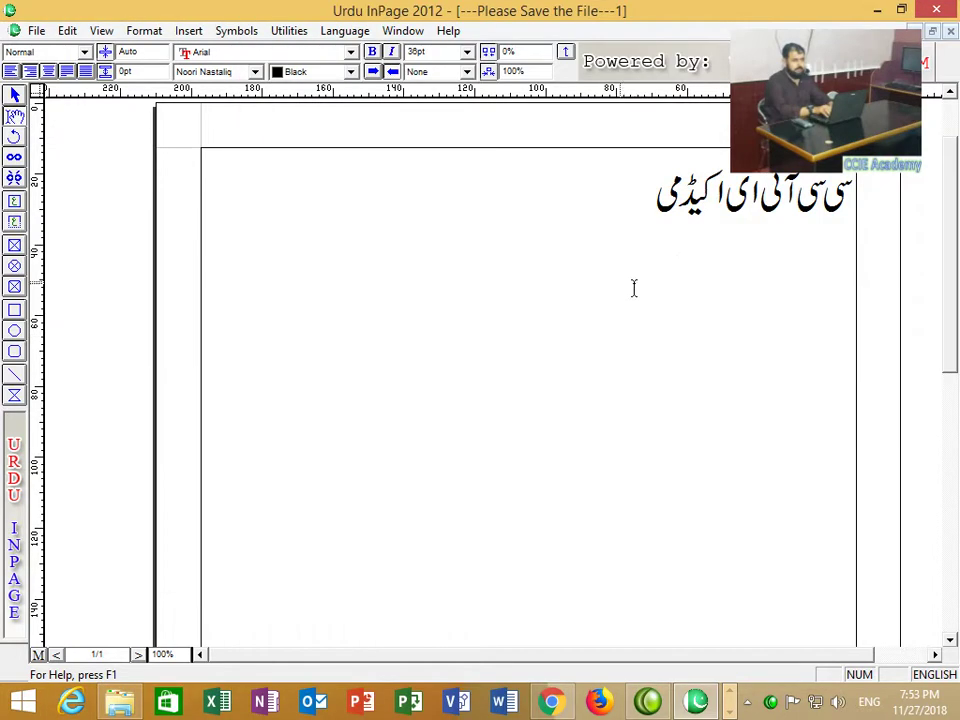
Step: Paste the copied word below the Urdu line, and erase it together with the last letters of اکیڈمی
{"action": "left_click", "coordinate": [67, 31]}
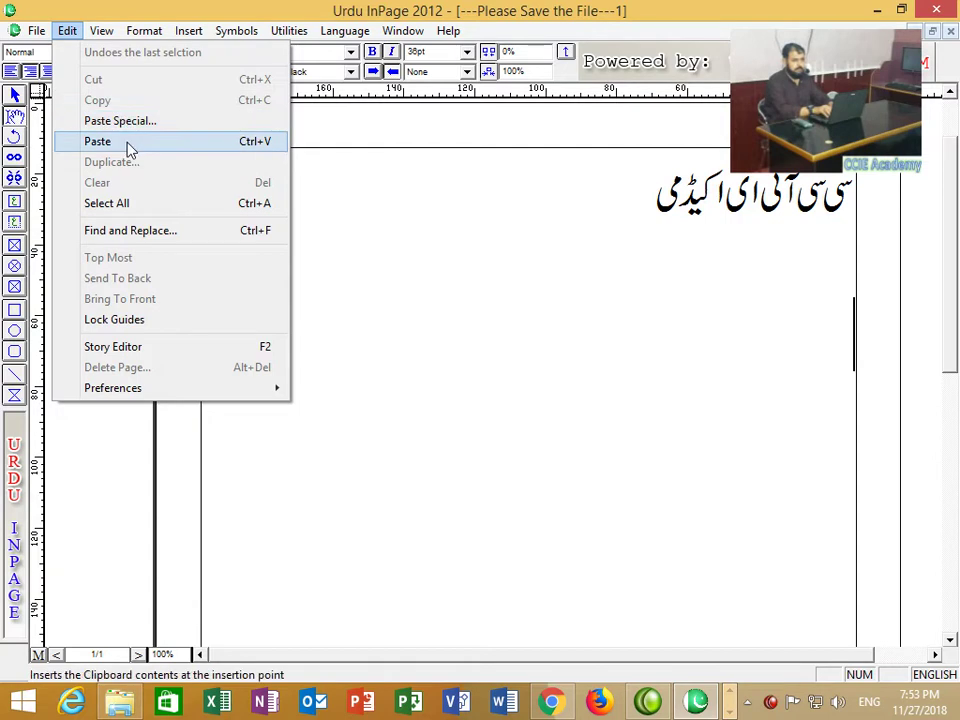
{"action": "left_click", "coordinate": [125, 145]}
{"action": "key", "text": "BackSpace"}
{"action": "key", "text": "BackSpace"}
{"action": "key", "text": "BackSpace"}
{"action": "key", "text": "BackSpace"}
{"action": "key", "text": "BackSpace"}
{"action": "key", "text": "BackSpace"}
{"action": "key", "text": "BackSpace"}
{"action": "key", "text": "BackSpace"}
{"action": "key", "text": "BackSpace"}
{"action": "key", "text": "BackSpace"}
{"action": "key", "text": "BackSpace"}
{"action": "key", "text": "BackSpace"}
{"action": "key", "text": "BackSpace"}
{"action": "key", "text": "BackSpace"}
{"action": "key", "text": "BackSpace"}
Step: Try to retype the end of the Urdu line, and switch the typing language to Urdu
{"action": "type", "text": "k"}
{"action": "key", "text": "BackSpace"}
{"action": "type", "text": "k"}
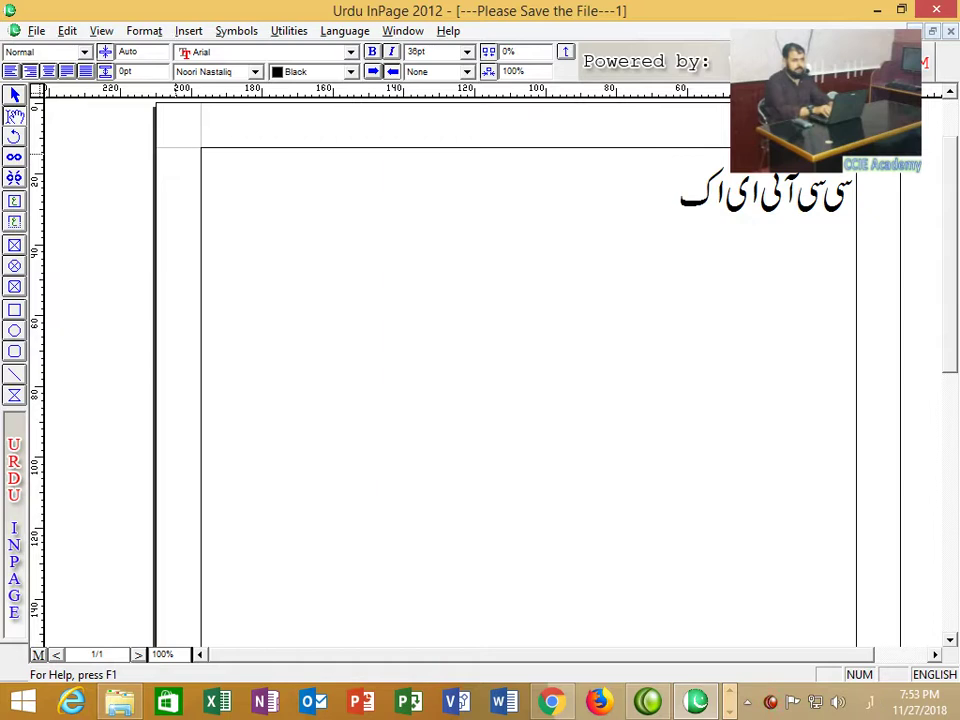
{"action": "left_click", "coordinate": [947, 676]}
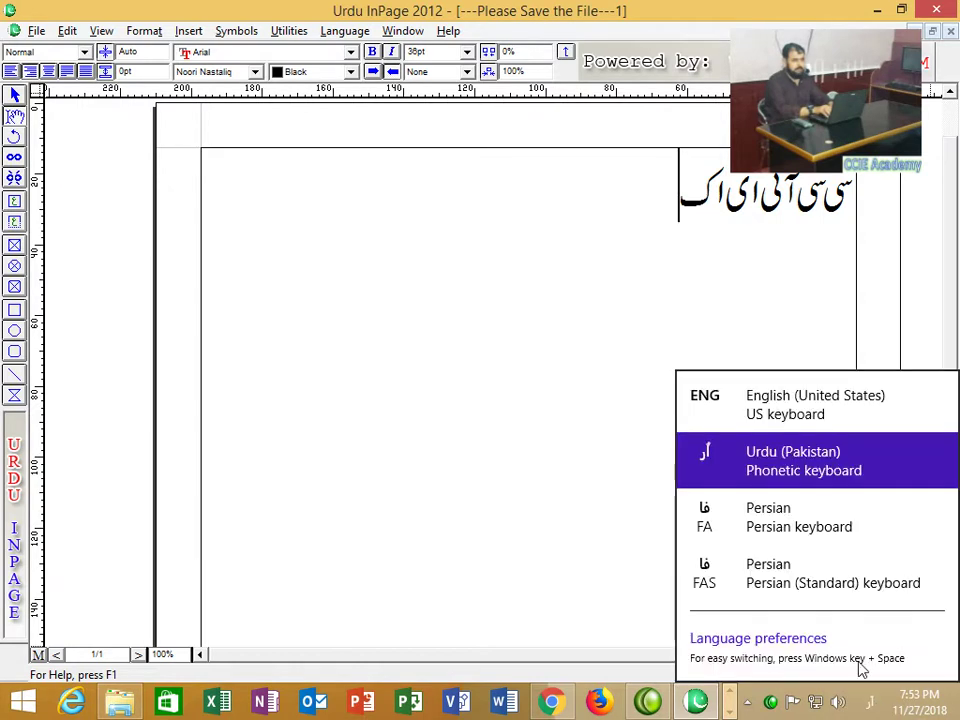
{"action": "left_click", "coordinate": [770, 420]}
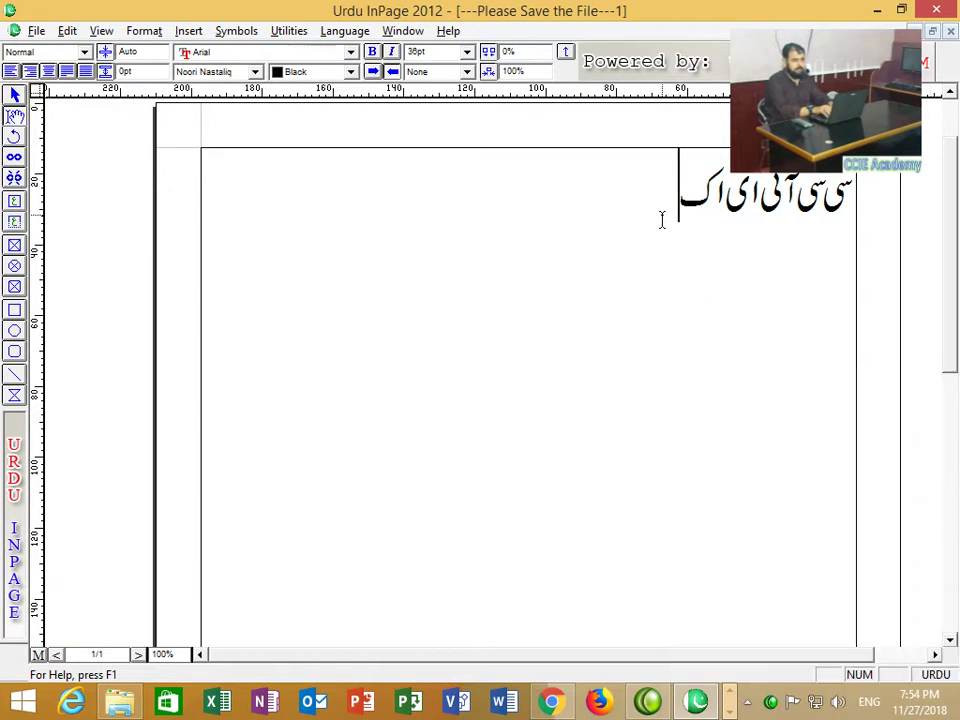
Step: Complete the Urdu line with یڈمی, and insert the copied word on a new line below it as Text using Paste Special
{"action": "type", "text": "یڈمی"}
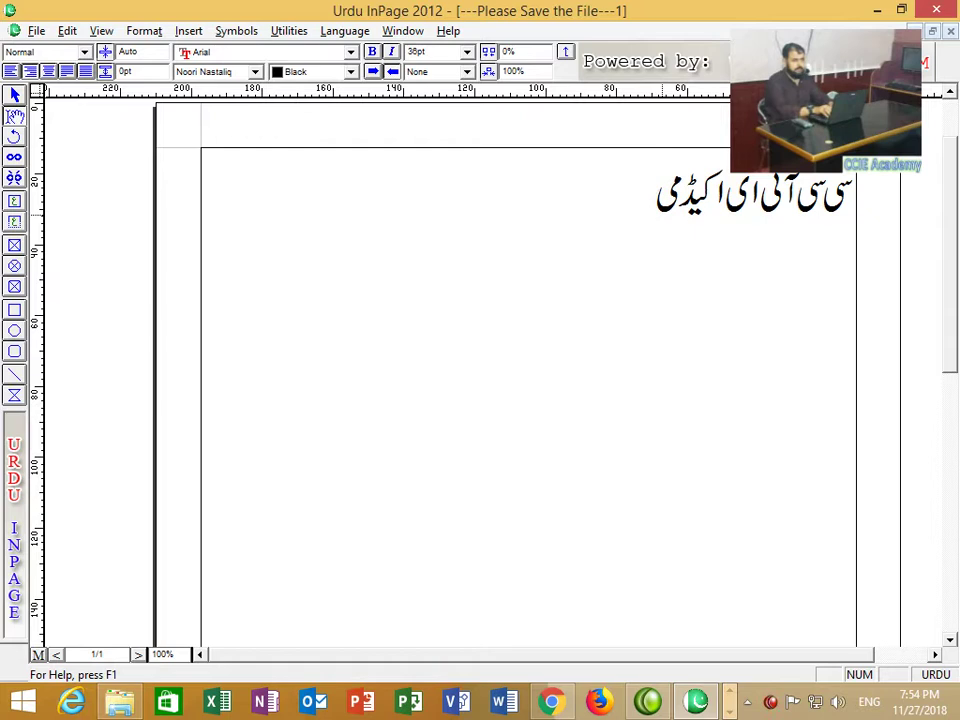
{"action": "key", "text": "Return"}
{"action": "left_click", "coordinate": [66, 33]}
{"action": "left_click", "coordinate": [96, 121]}
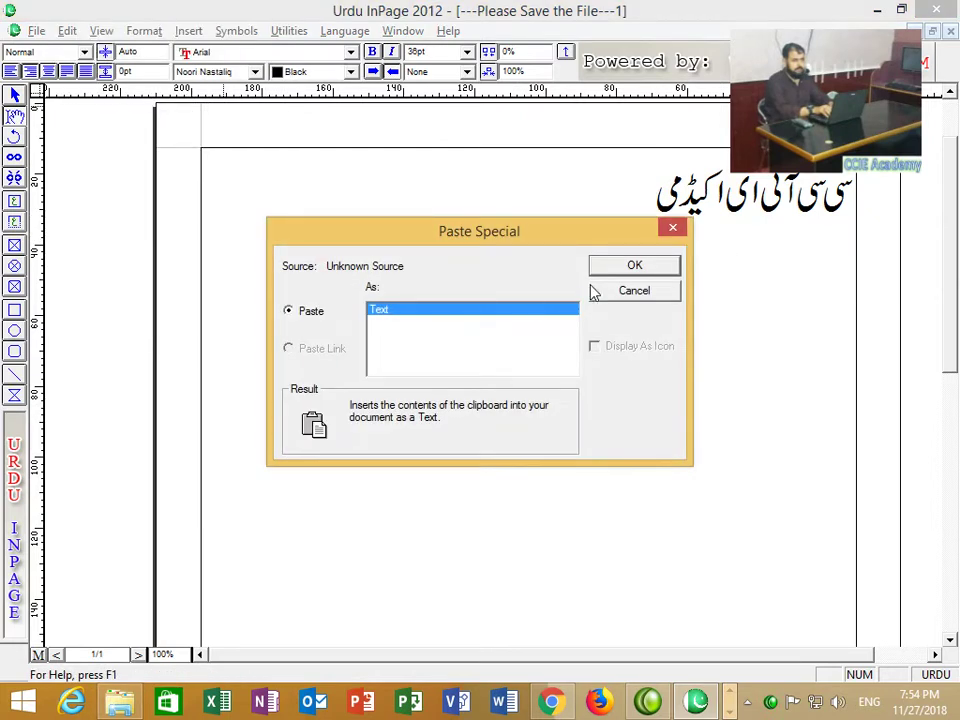
{"action": "left_click", "coordinate": [594, 270]}
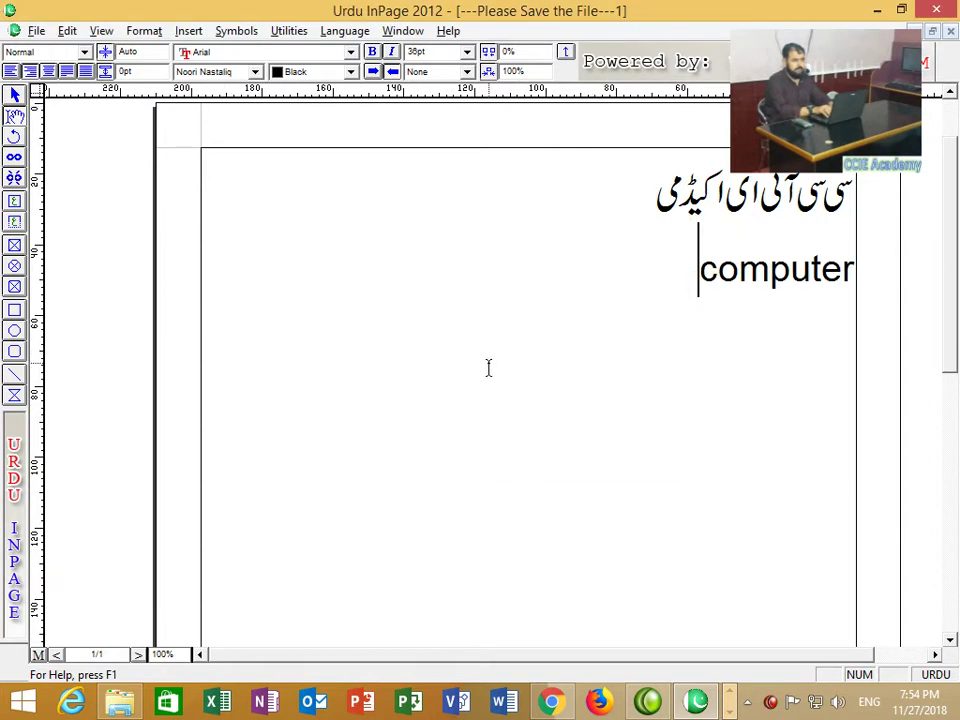
Step: Start a new line below "computer" and open a blank document in Word
{"action": "key", "text": "Return"}
{"action": "left_click", "coordinate": [504, 701]}
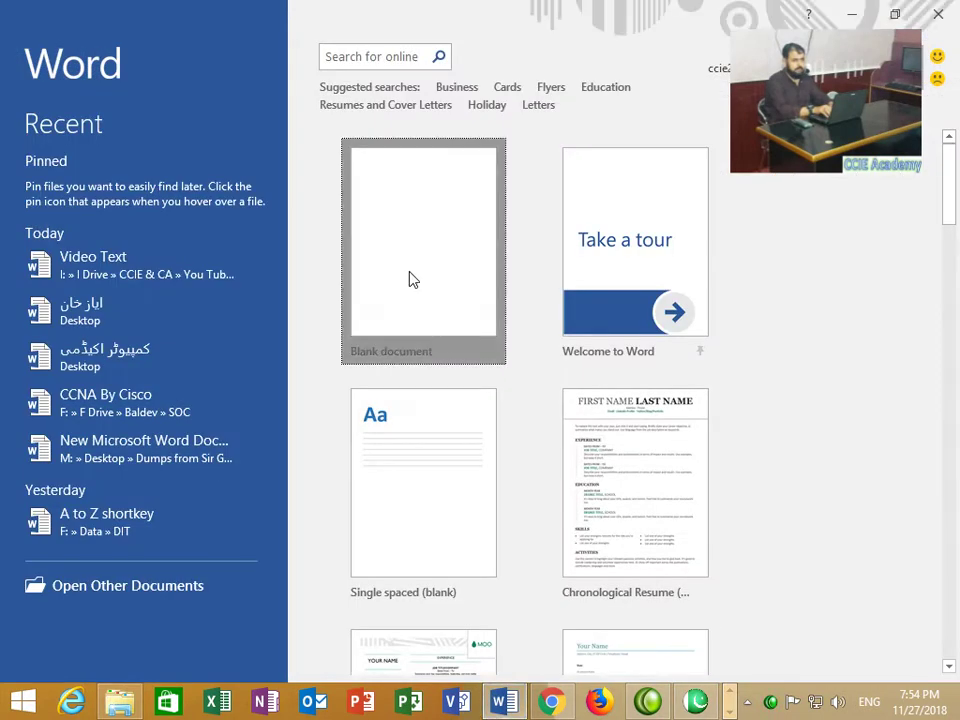
{"action": "left_click", "coordinate": [411, 279]}
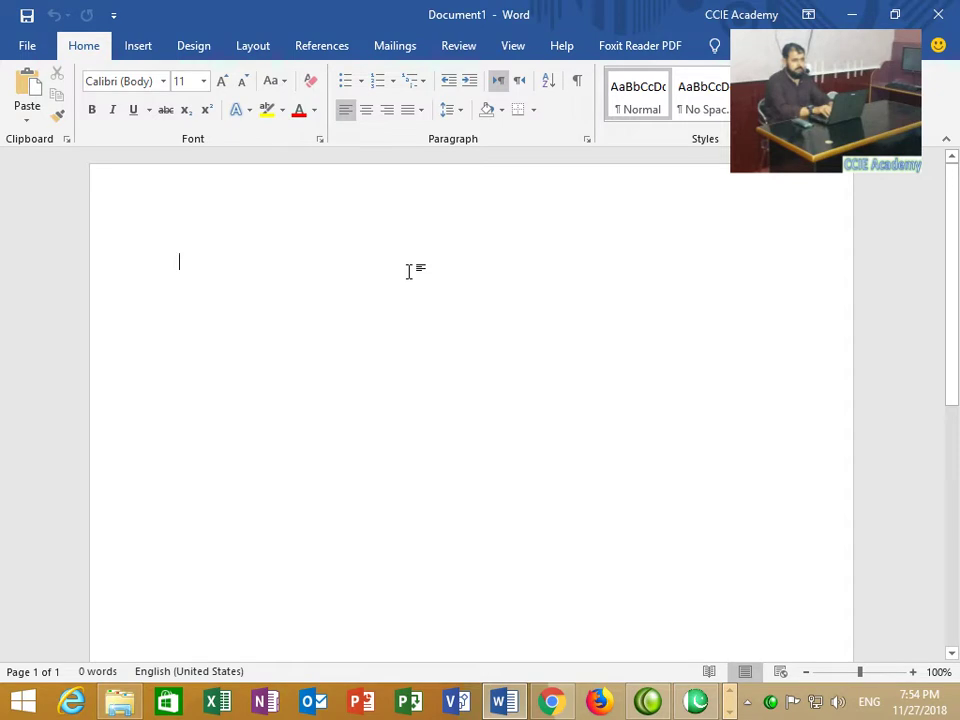
{"action": "type", "text": "ccie acade"}
{"action": "key", "text": "BackSpace"}
{"action": "key", "text": "BackSpace"}
{"action": "key", "text": "BackSpace"}
{"action": "key", "text": "BackSpace"}
{"action": "key", "text": "BackSpace"}
{"action": "key", "text": "BackSpace"}
{"action": "key", "text": "BackSpace"}
{"action": "key", "text": "BackSpace"}
{"action": "key", "text": "BackSpace"}
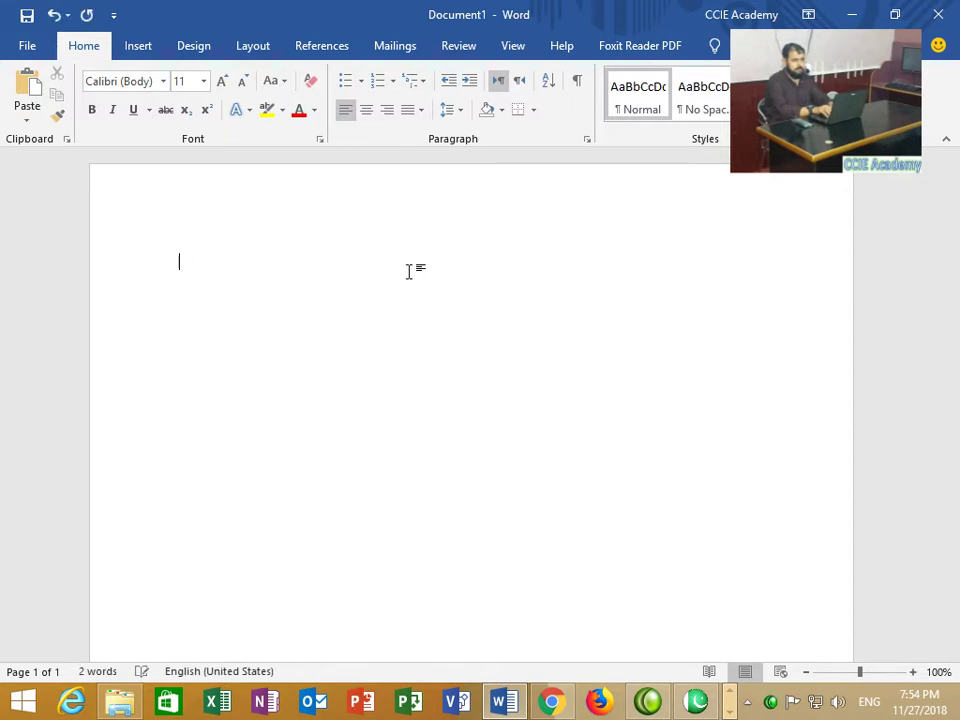
Step: Write "CCIE ACADEMY" in the blank document, copy it, and return to the InPage document
{"action": "type", "text": "CCIE ACADEMY"}
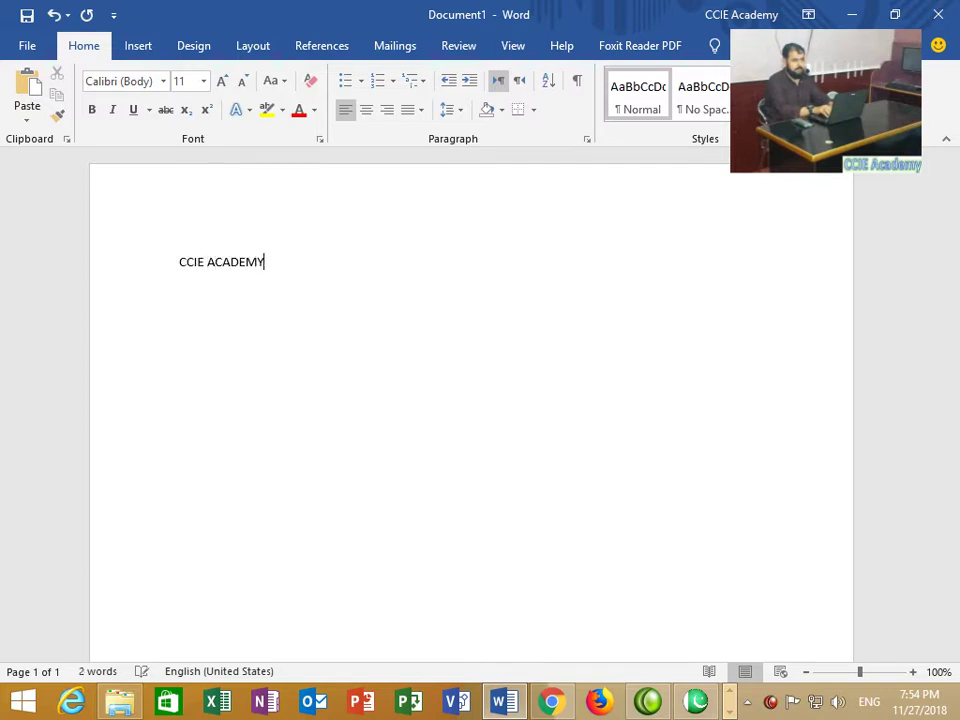
{"action": "left_click_drag", "start_coordinate": [336, 279], "coordinate": [179, 262]}
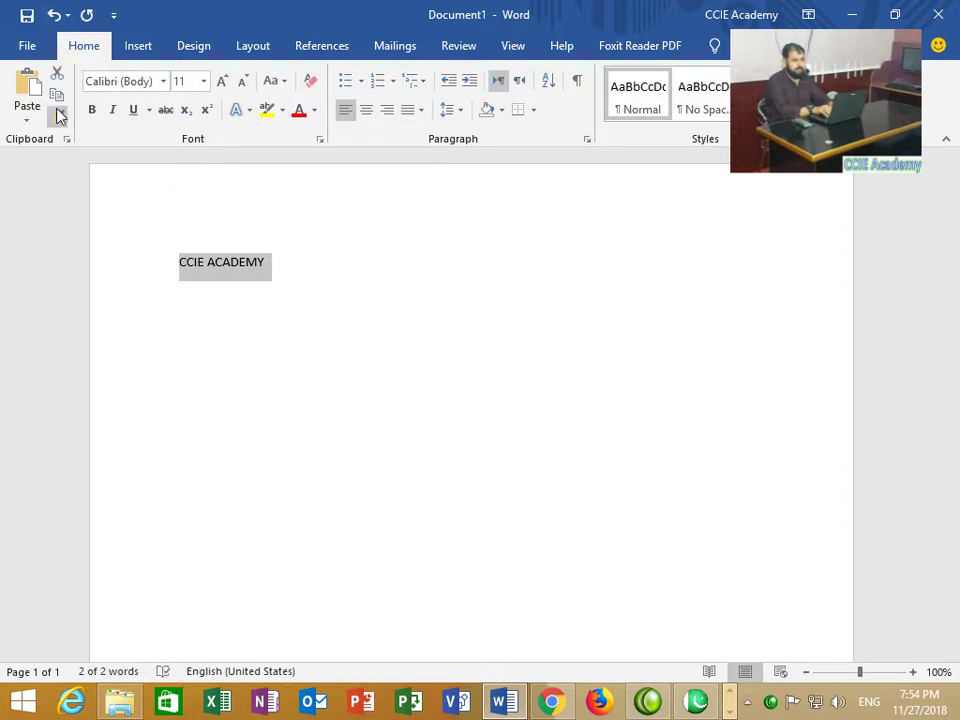
{"action": "left_click", "coordinate": [851, 14]}
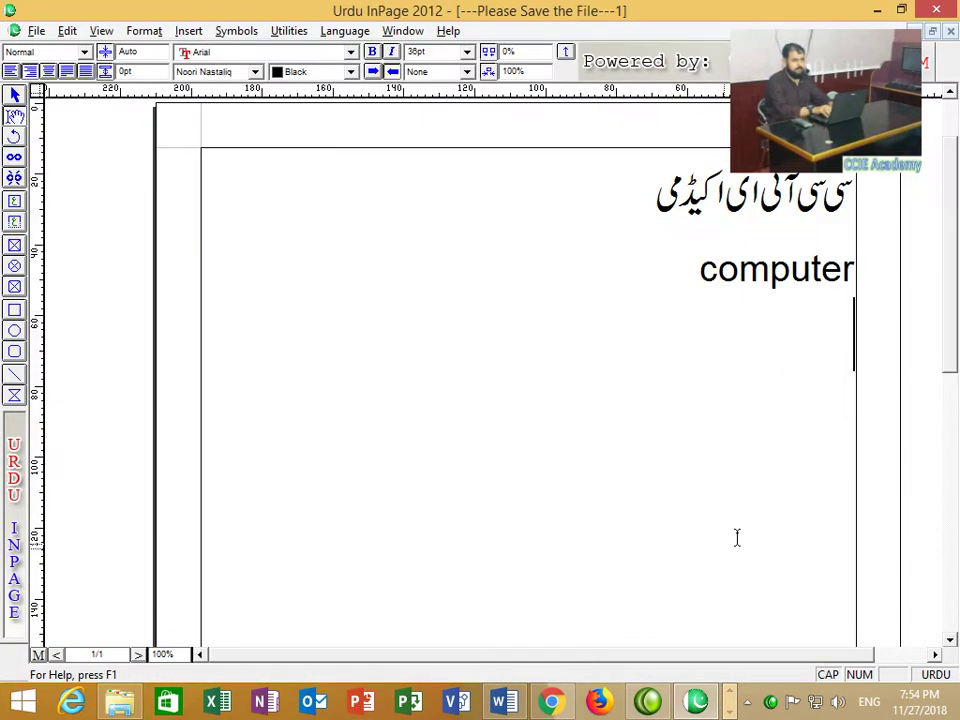
{"action": "left_click", "coordinate": [696, 703]}
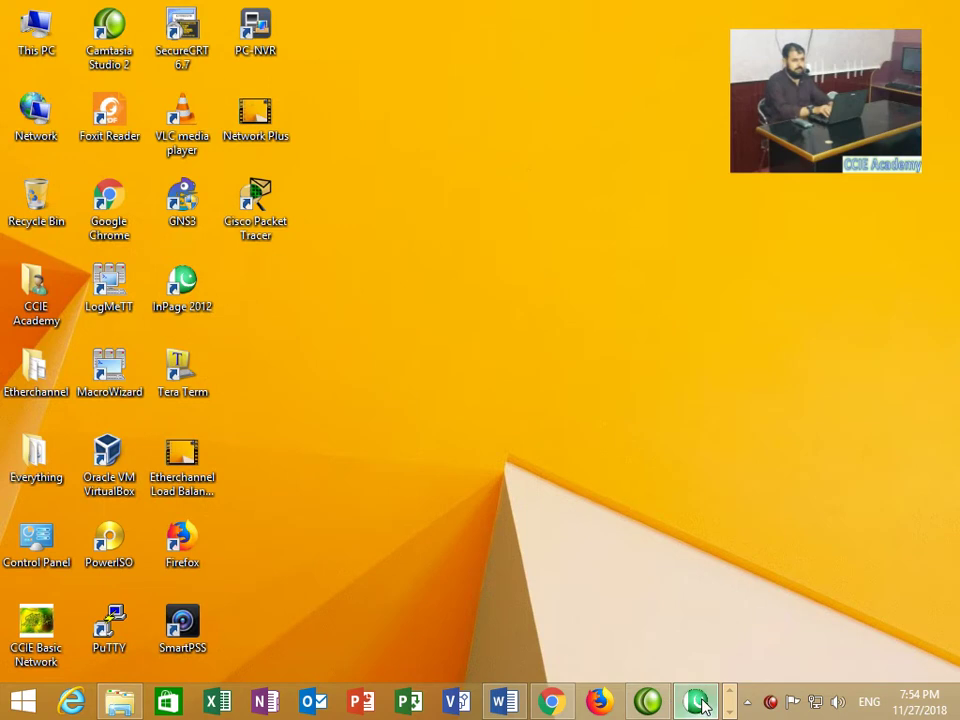
{"action": "left_click", "coordinate": [694, 702]}
Step: Insert the copied text below "computer" as a linked Microsoft Word Document using Paste Special with Paste Link
{"action": "left_click", "coordinate": [67, 30]}
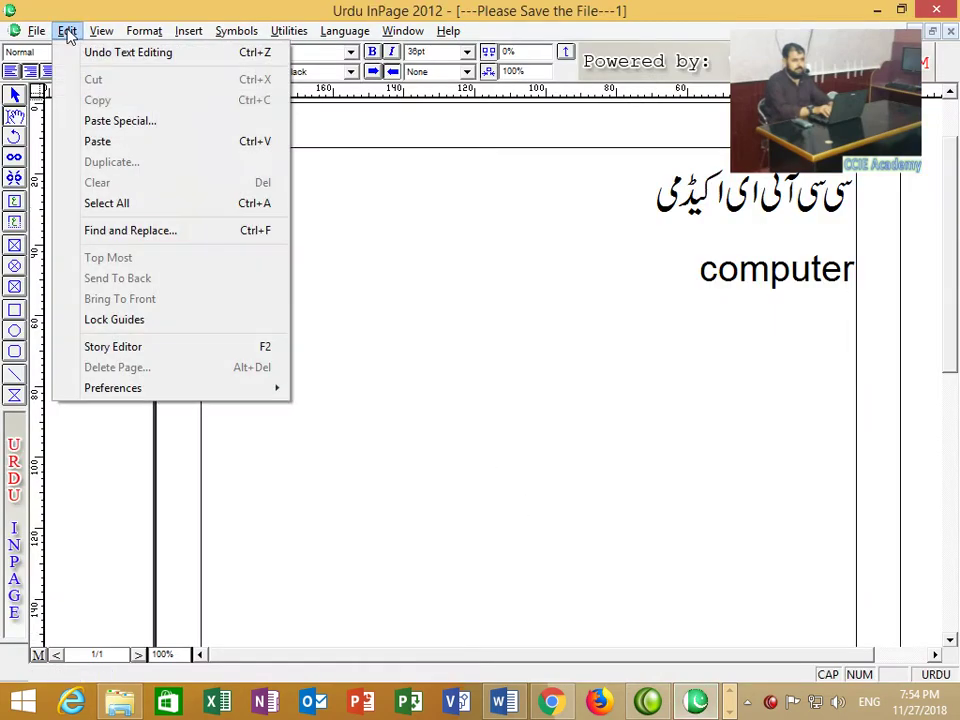
{"action": "left_click", "coordinate": [135, 121]}
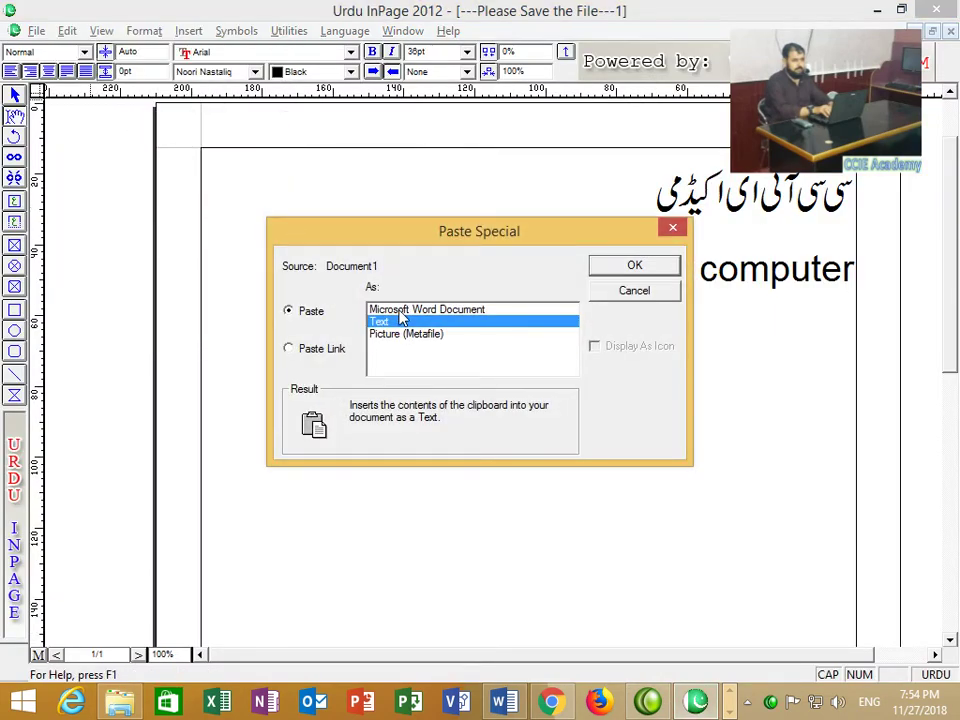
{"action": "left_click", "coordinate": [400, 311]}
{"action": "left_click", "coordinate": [322, 352]}
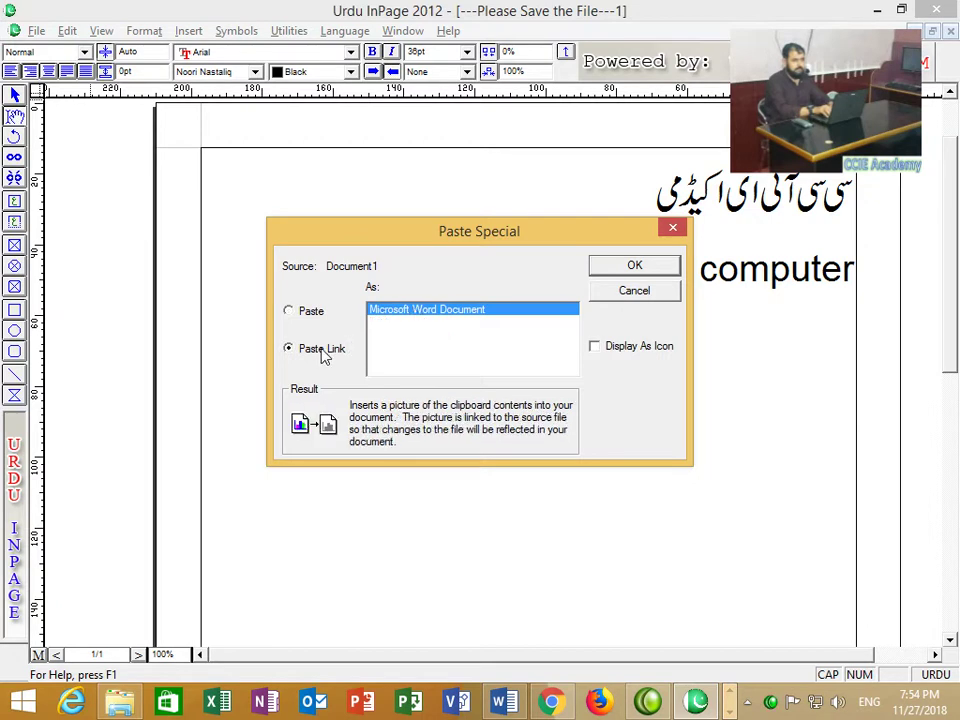
{"action": "left_click", "coordinate": [614, 268]}
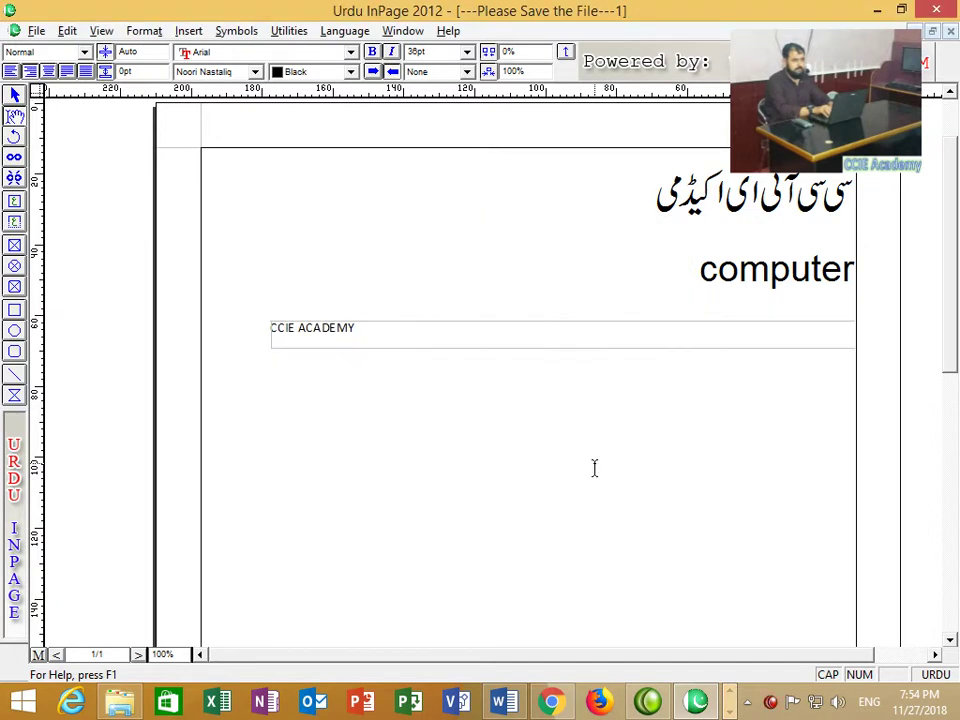
Step: Open the linked object's source in Word and expand the abbreviation so the line reads "COMPUTER CAREER INTERNATIOANL EDUCATION ACADEMY"
{"action": "left_click", "coordinate": [401, 331]}
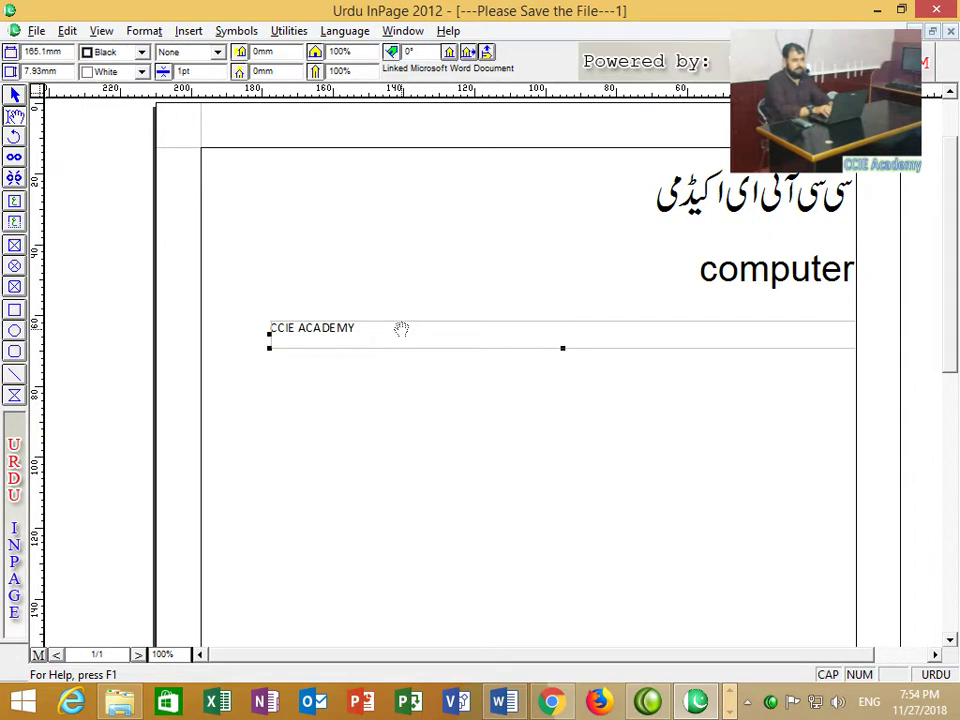
{"action": "double_click", "coordinate": [401, 331]}
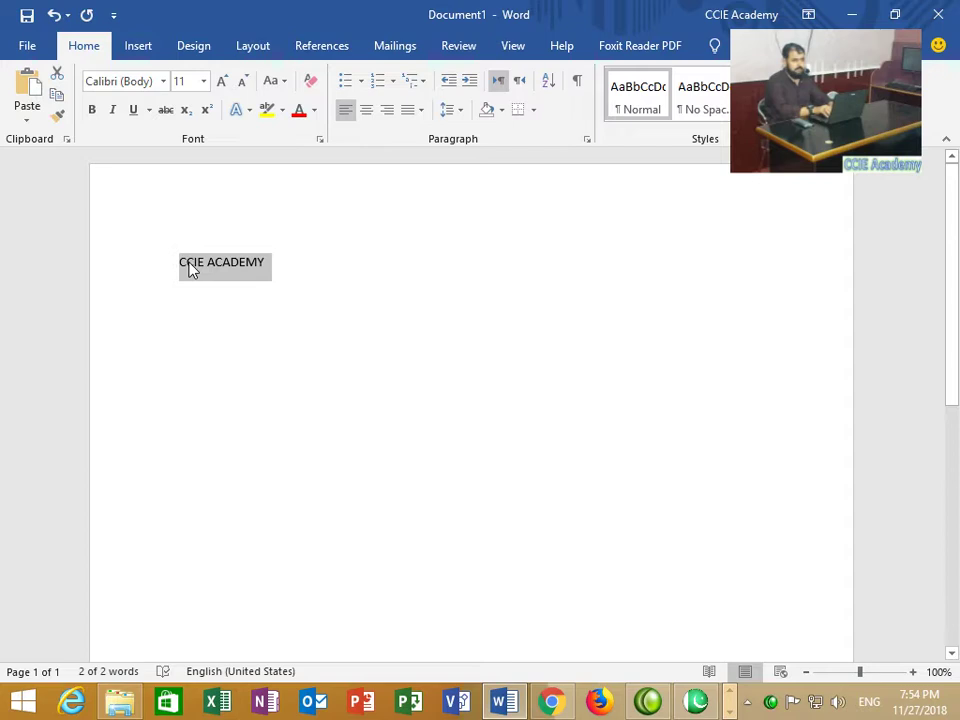
{"action": "left_click", "coordinate": [190, 268]}
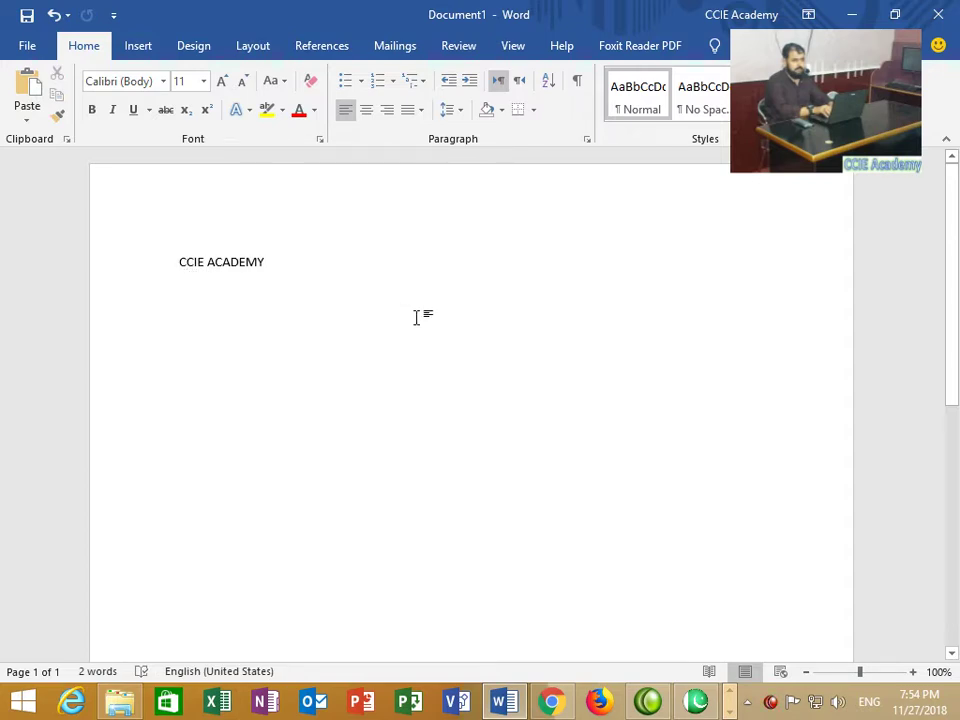
{"action": "type", "text": "OMPUTER"}
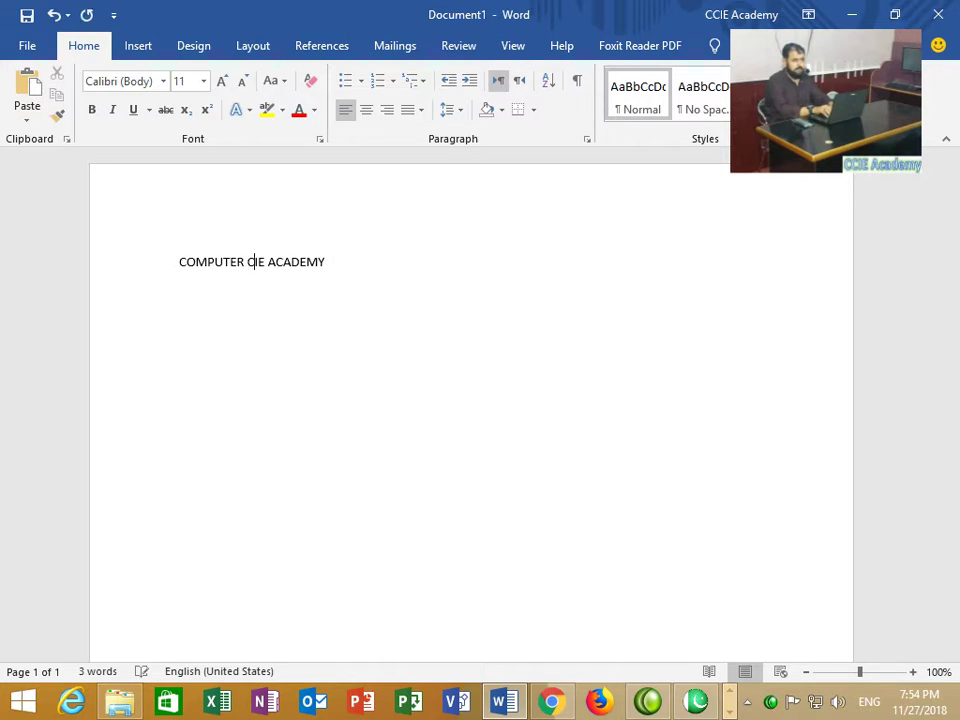
{"action": "key", "text": "Delete"}
{"action": "type", "text": "AREER"}
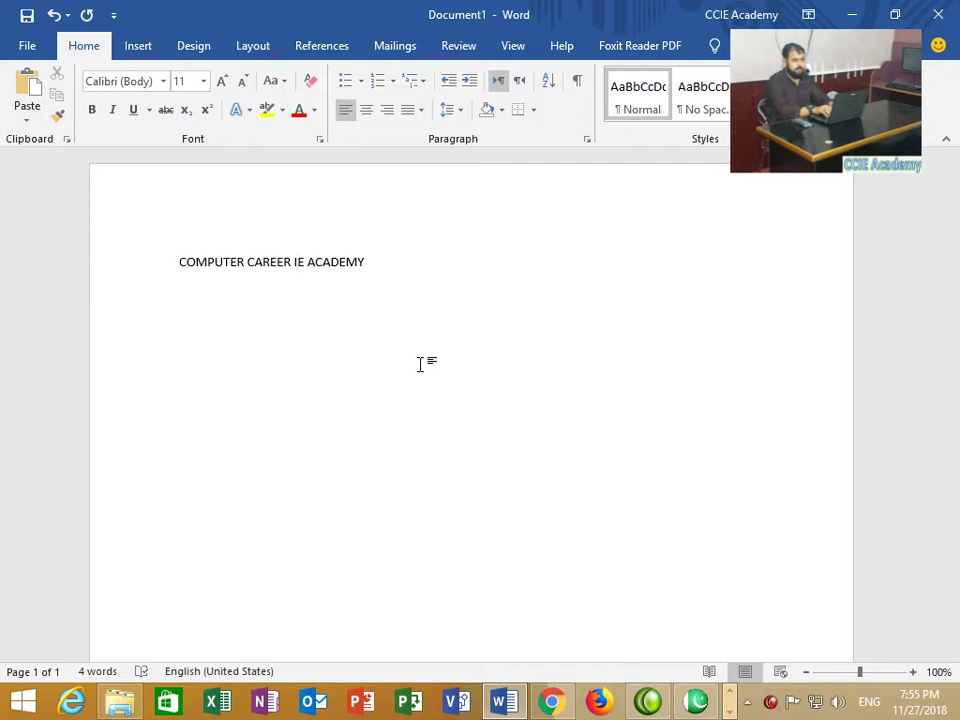
{"action": "type", "text": "INTER"}
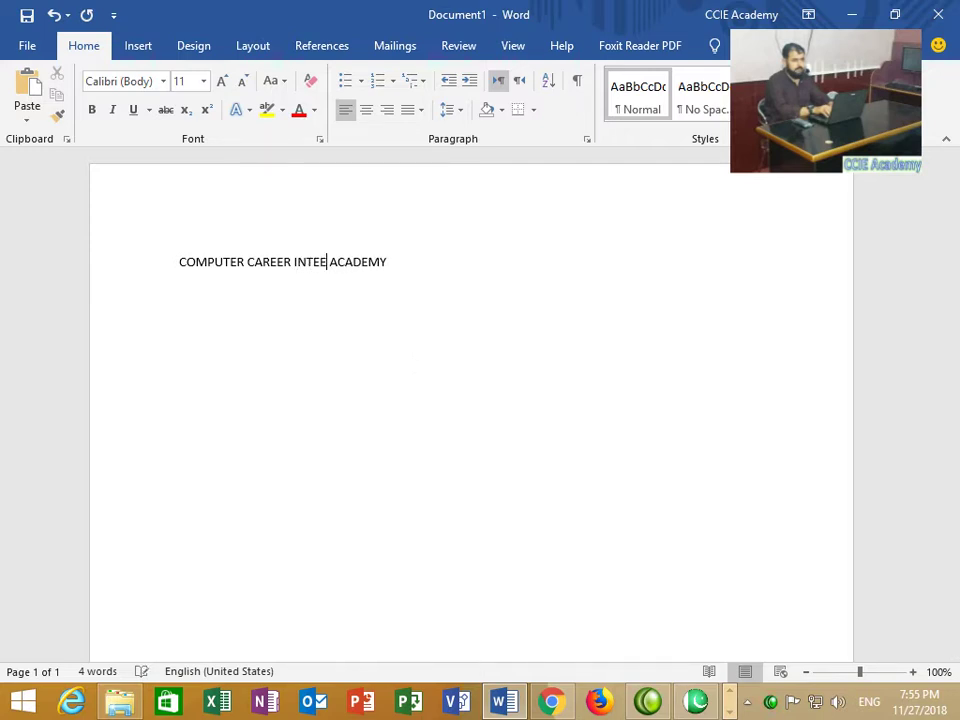
{"action": "type", "text": "NATIOANL E"}
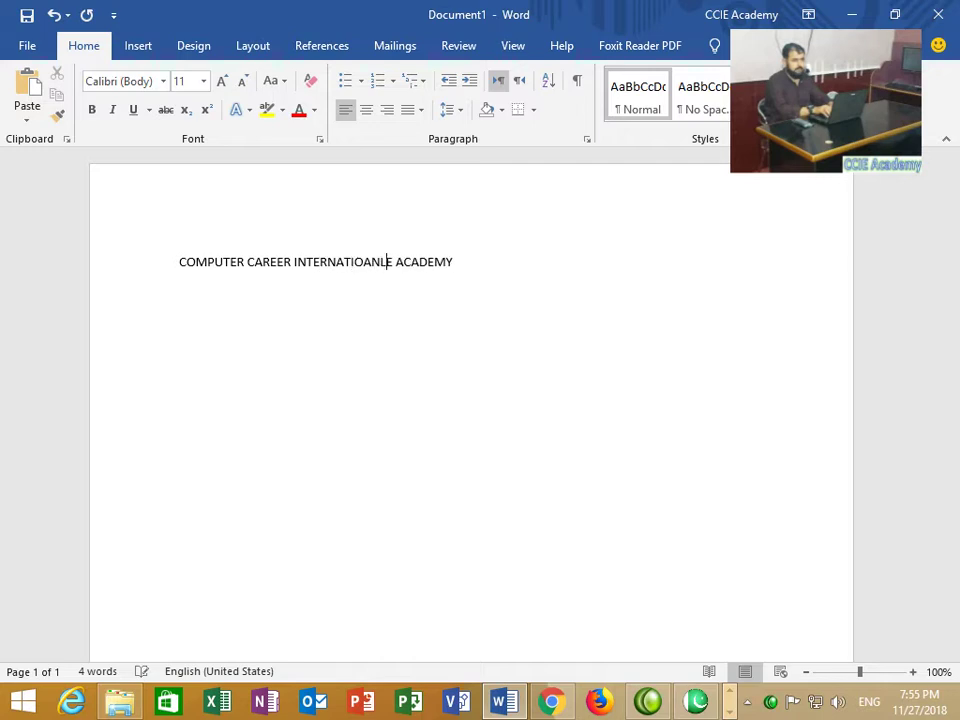
{"action": "type", "text": "DUCATION"}
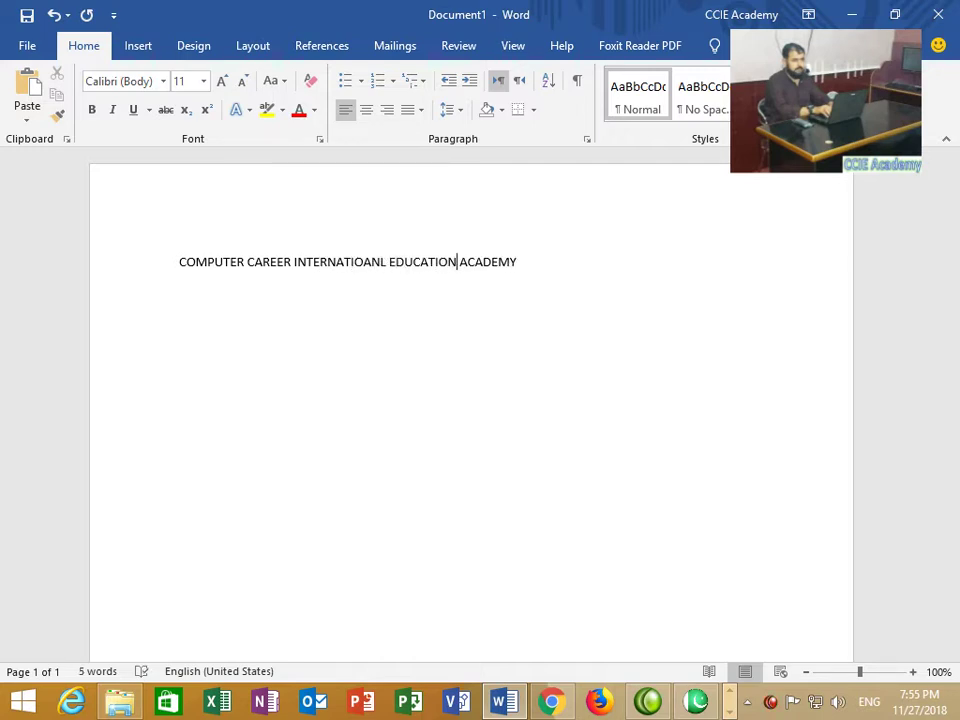
Step: Return to InPage and shift the linked text within its frame to offsets of about -28.05 mm and 1.14 mm
{"action": "mouse_move", "coordinate": [690, 707]}
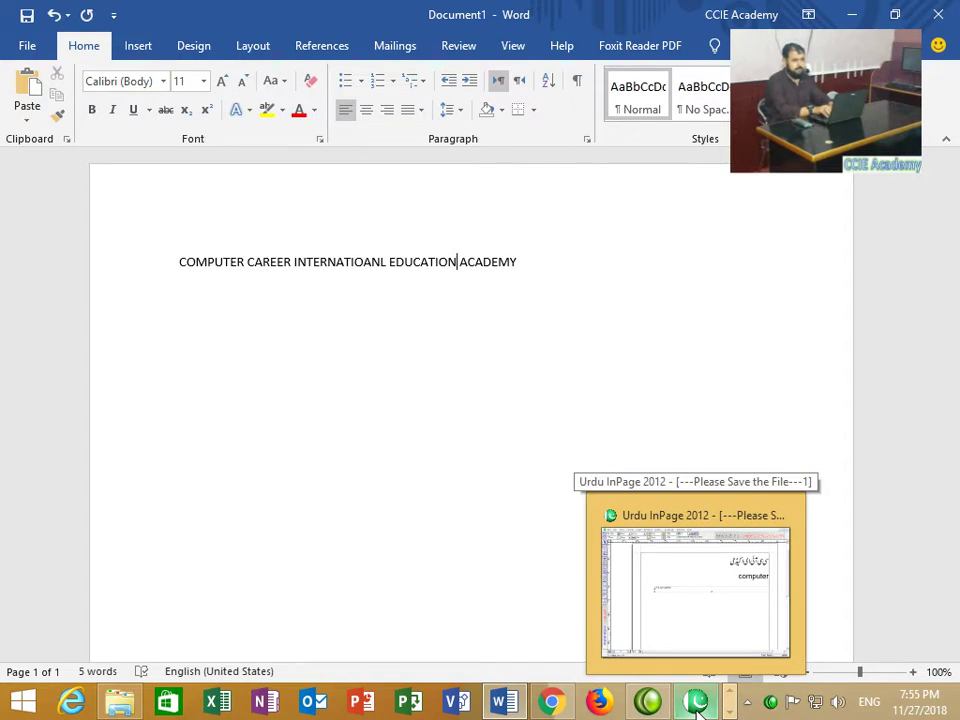
{"action": "left_click", "coordinate": [697, 705]}
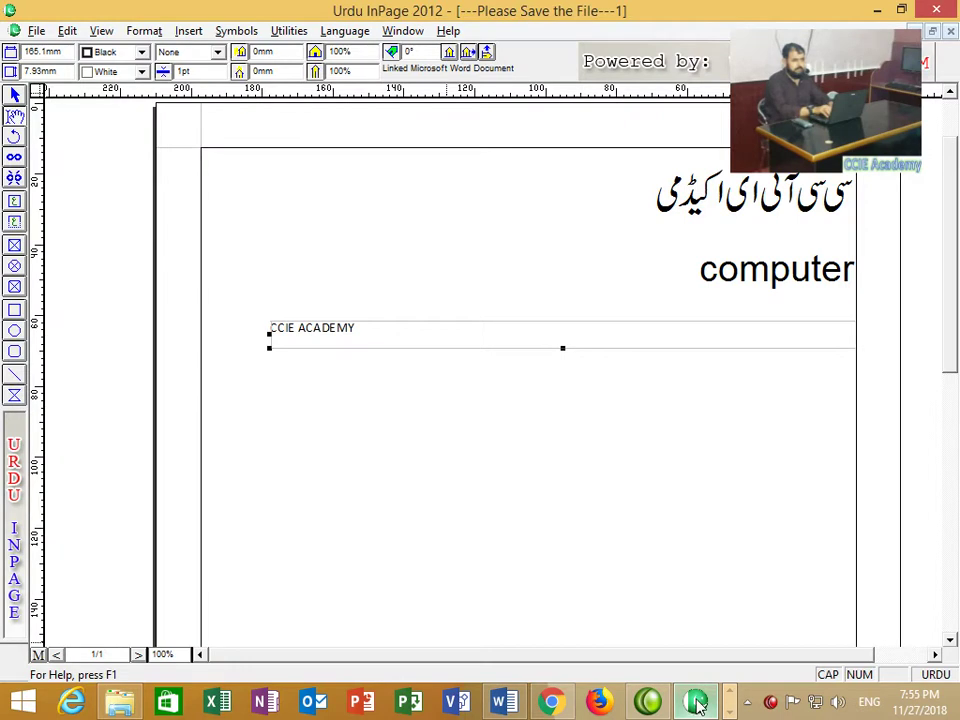
{"action": "left_click", "coordinate": [345, 343]}
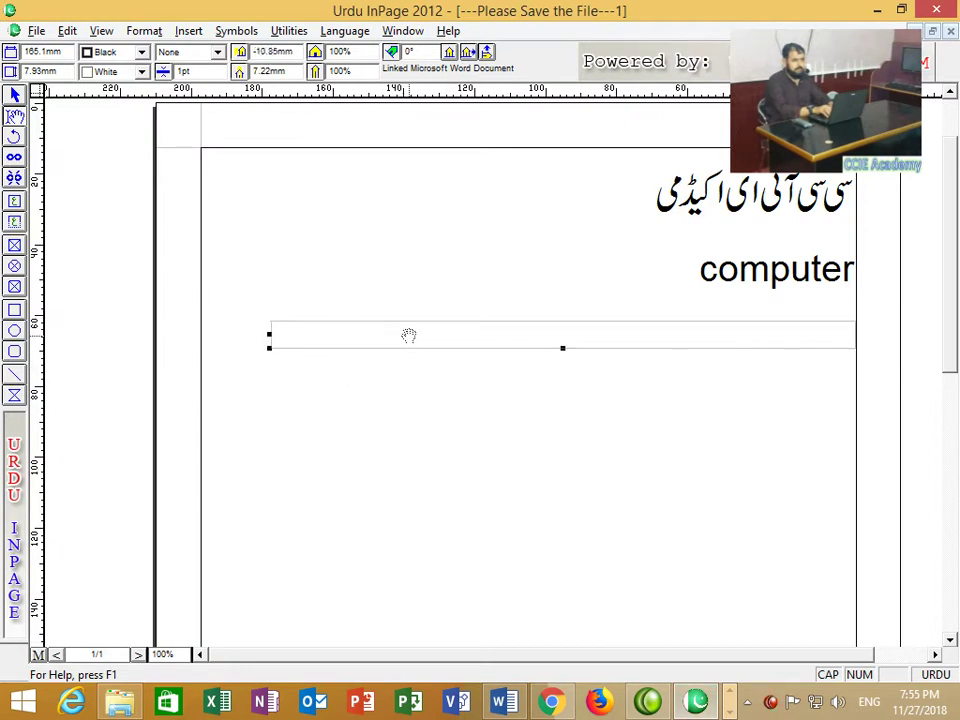
{"action": "type", "text": "COMPUTER CAREER INTERNATIOANL EDUCATION ACADEMY"}
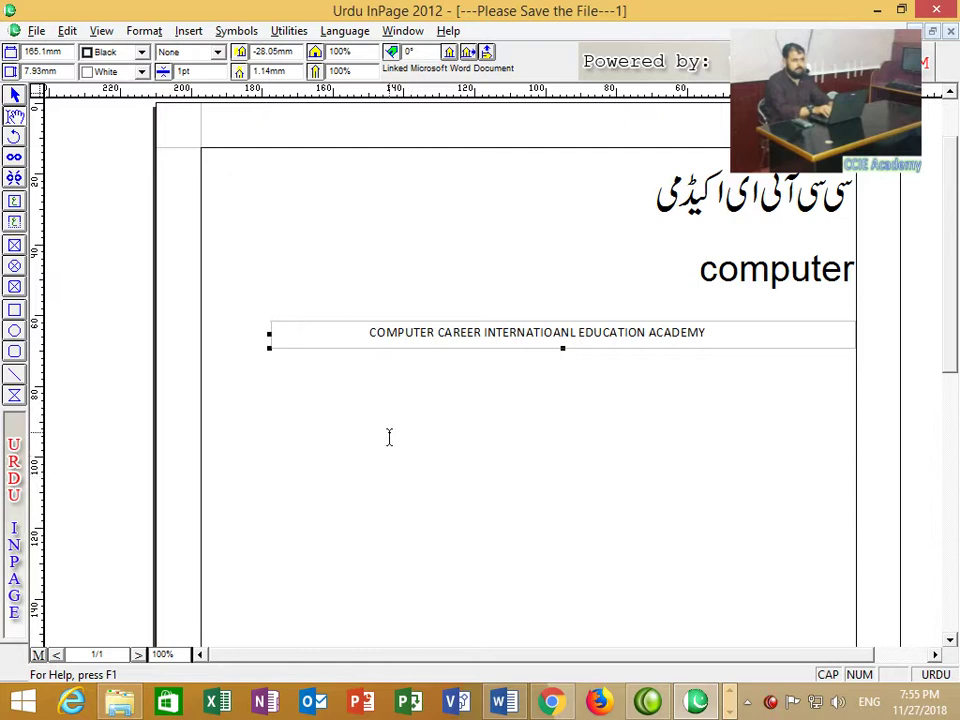
{"action": "left_click", "coordinate": [389, 437]}
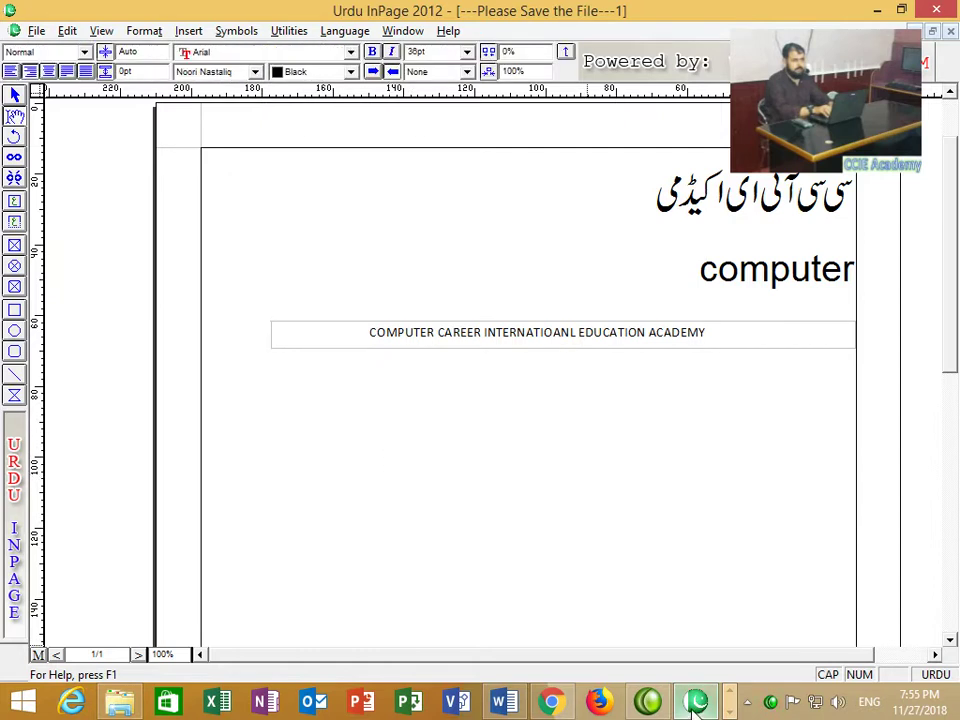
Step: Switch to Word, remove the whole sentence, and return to InPage to check the linked object
{"action": "left_click", "coordinate": [507, 704]}
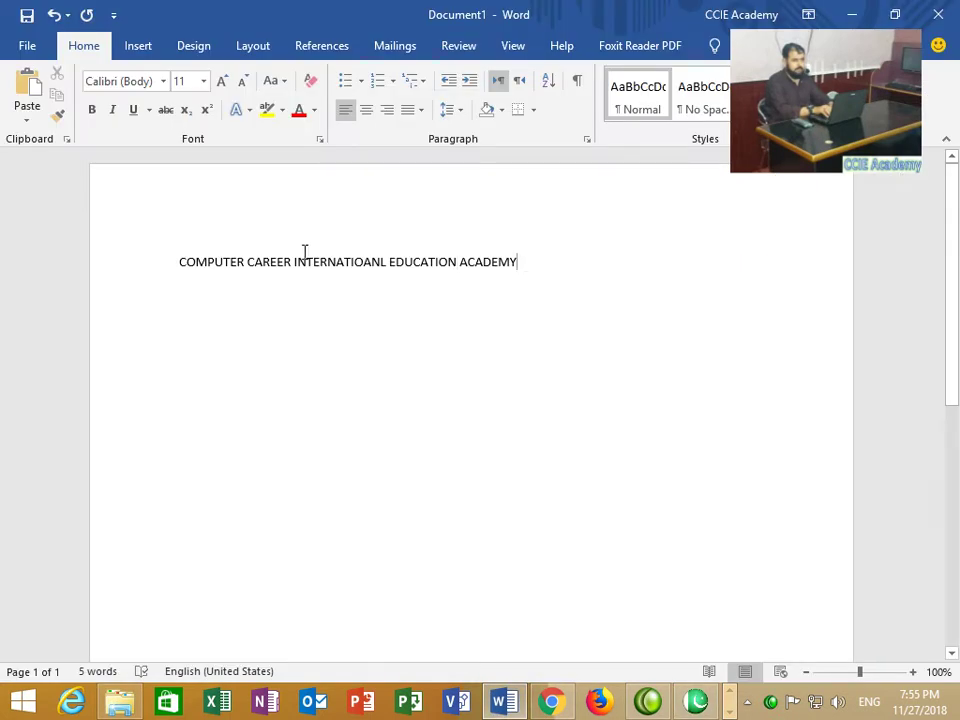
{"action": "left_click_drag", "start_coordinate": [527, 266], "coordinate": [109, 246]}
{"action": "key", "text": "ctrl+x"}
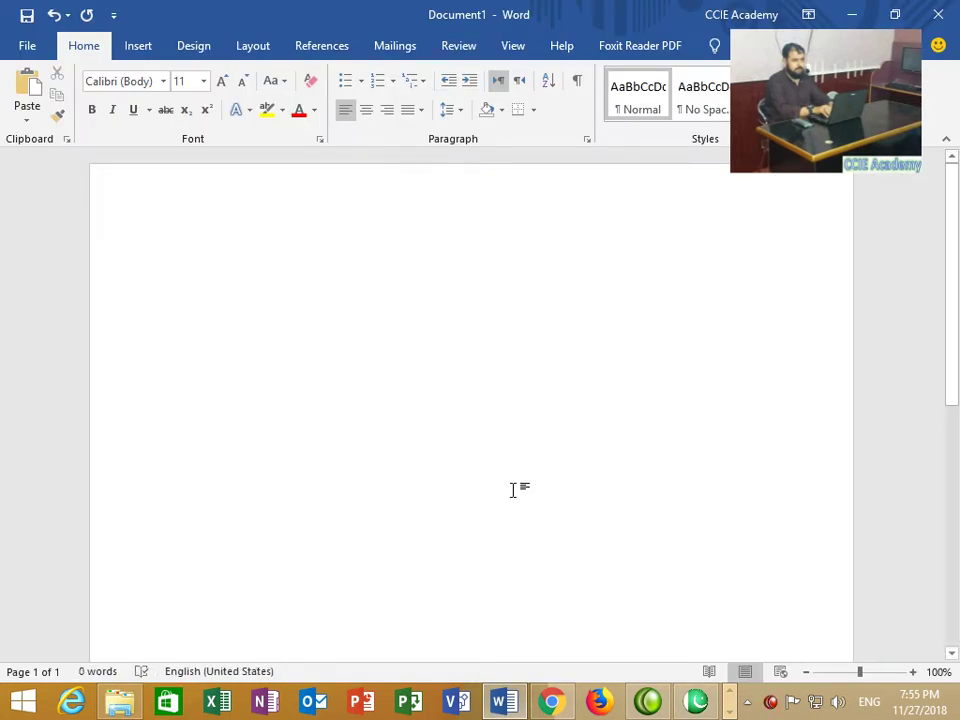
{"action": "left_click", "coordinate": [692, 702]}
{"action": "left_click", "coordinate": [615, 518]}
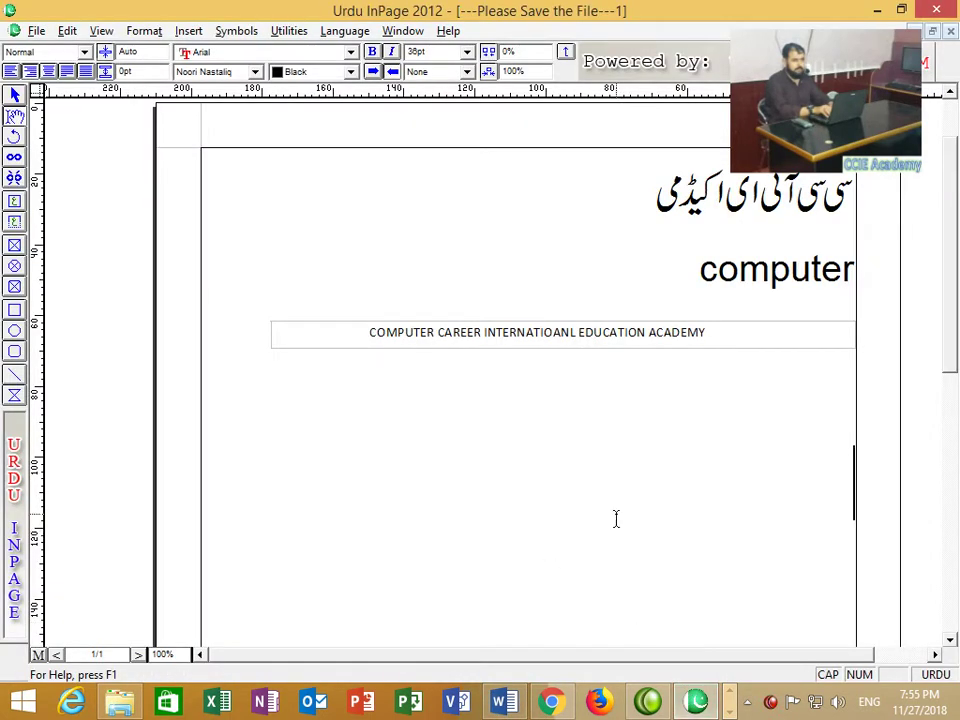
Step: Go back to Word and paste "CCIE ACADEMY" on two lines of the emptied document
{"action": "left_click", "coordinate": [693, 700]}
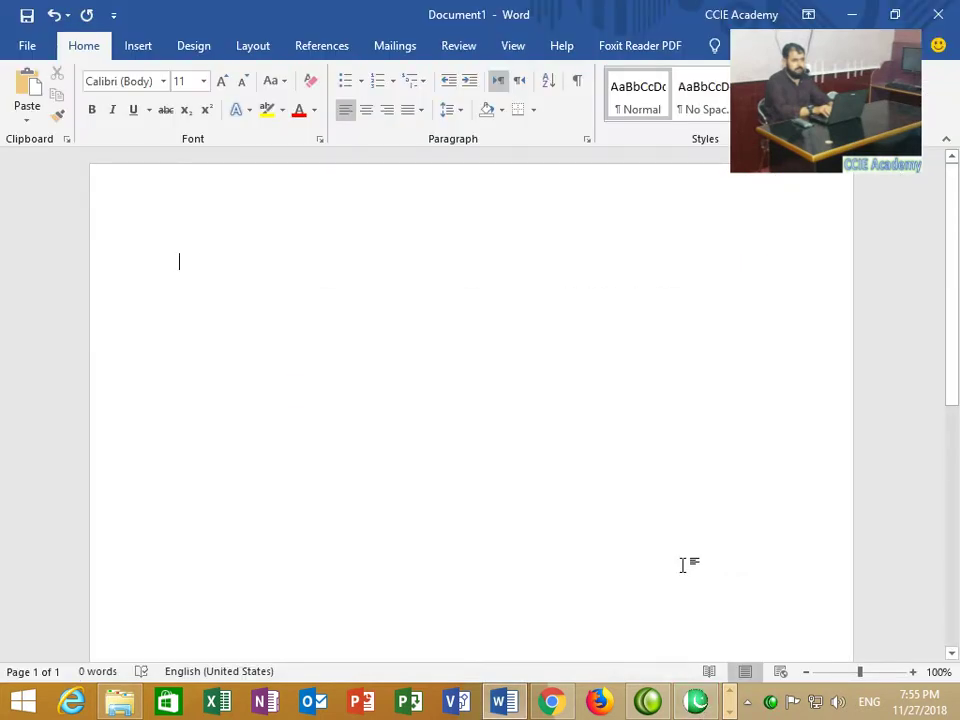
{"action": "key", "text": "ctrl+v"}
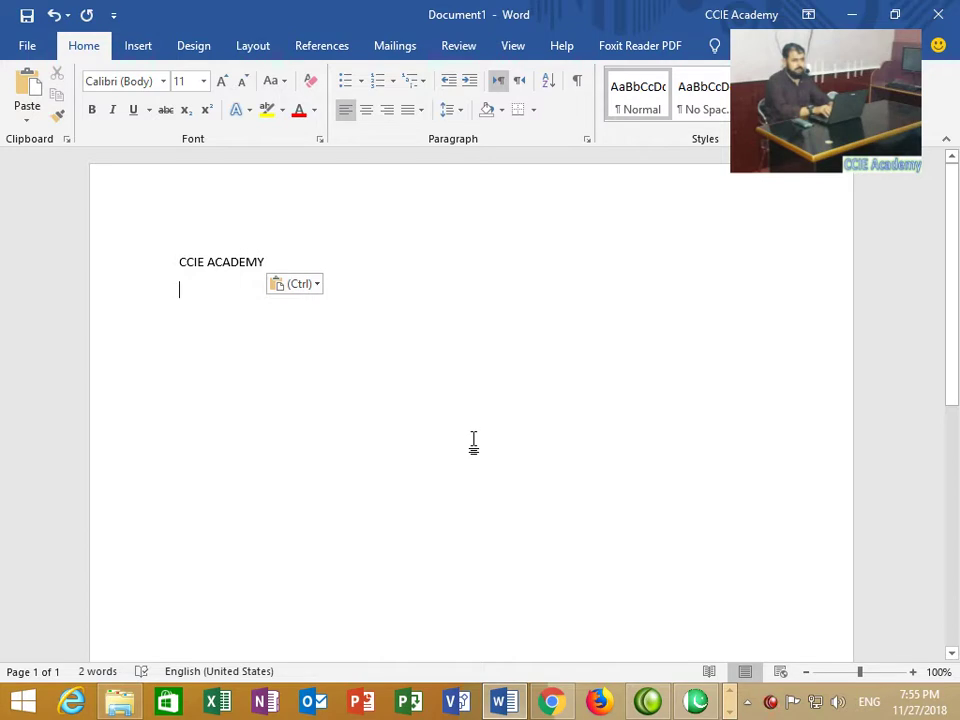
{"action": "left_click", "coordinate": [86, 261]}
{"action": "key", "text": "ctrl+c"}
{"action": "key", "text": "ctrl+v"}
{"action": "key", "text": "ctrl+v"}
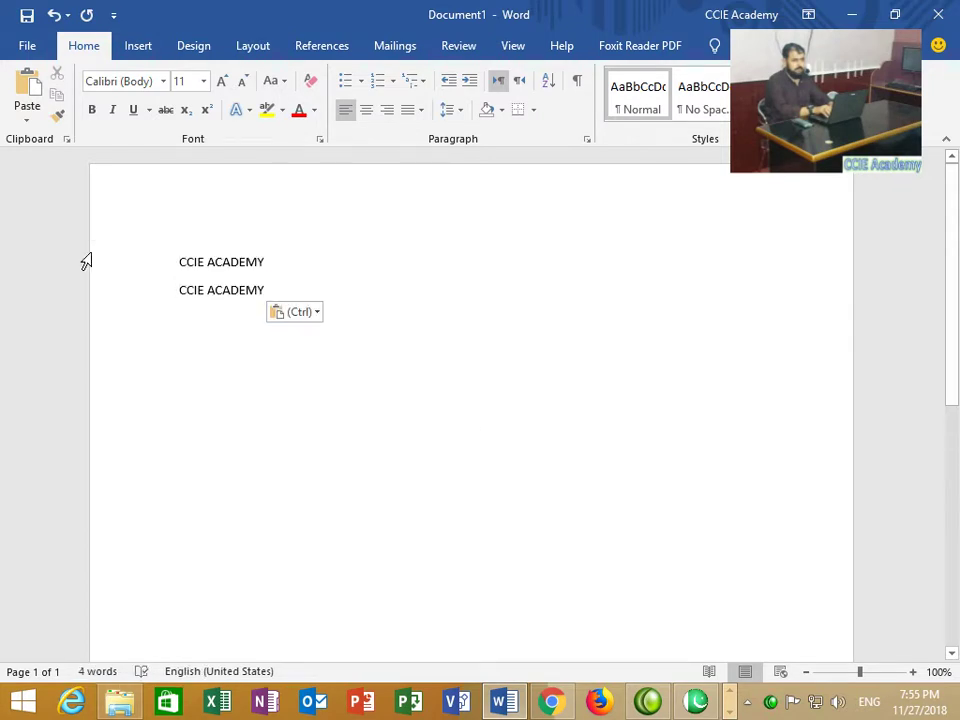
Step: Erase the pasted "CCIE ACADEMY" lines from the Word document
{"action": "key", "text": "BackSpace"}
{"action": "key", "text": "BackSpace"}
{"action": "key", "text": "BackSpace"}
{"action": "key", "text": "BackSpace"}
{"action": "key", "text": "BackSpace"}
{"action": "key", "text": "BackSpace"}
{"action": "key", "text": "ctrl+a"}
{"action": "key", "text": "Delete"}
Step: Undo the recent erasing and pasting and the removal of the full sentence in the Word document
{"action": "key", "text": "ctrl+z"}
{"action": "key", "text": "ctrl+z"}
{"action": "key", "text": "ctrl+z"}
{"action": "key", "text": "ctrl+z"}
{"action": "key", "text": "ctrl+z"}
{"action": "key", "text": "ctrl+z"}
{"action": "key", "text": "ctrl+z"}
{"action": "key", "text": "ctrl+z"}
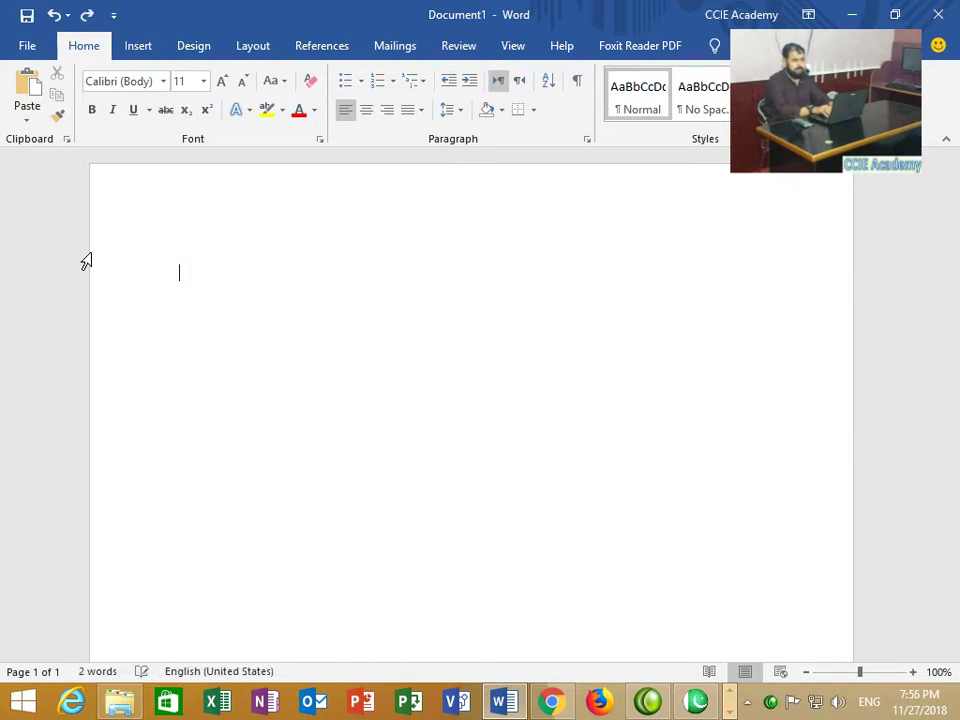
{"action": "key", "text": "ctrl+z"}
{"action": "key", "text": "ctrl+z"}
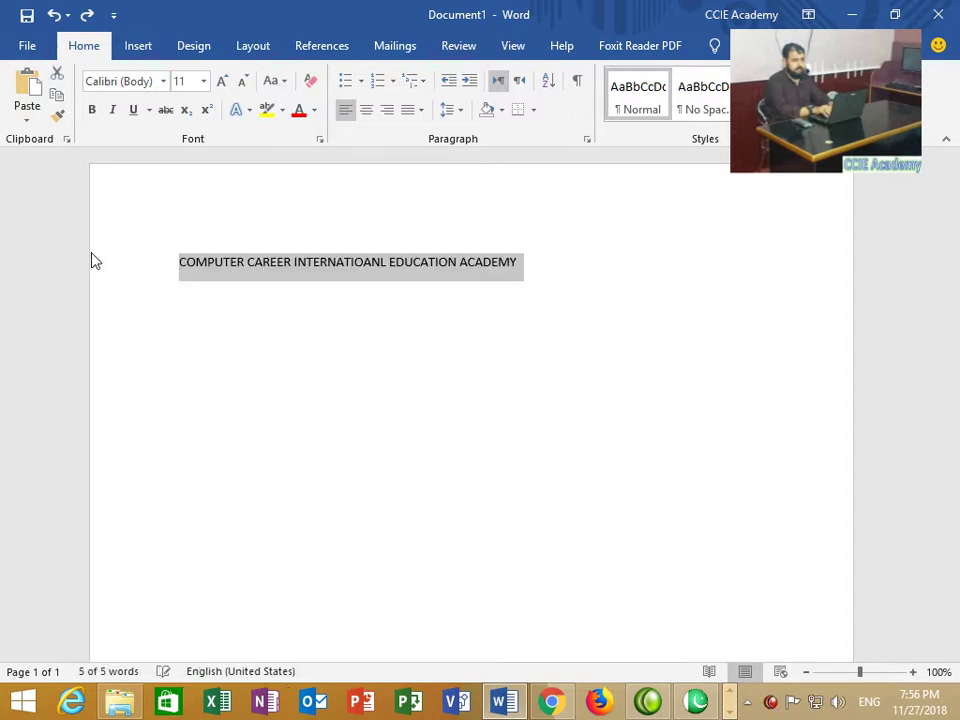
Step: Shorten "COMPUTER" to "C" in the Word document's sentence
{"action": "left_click", "coordinate": [247, 262]}
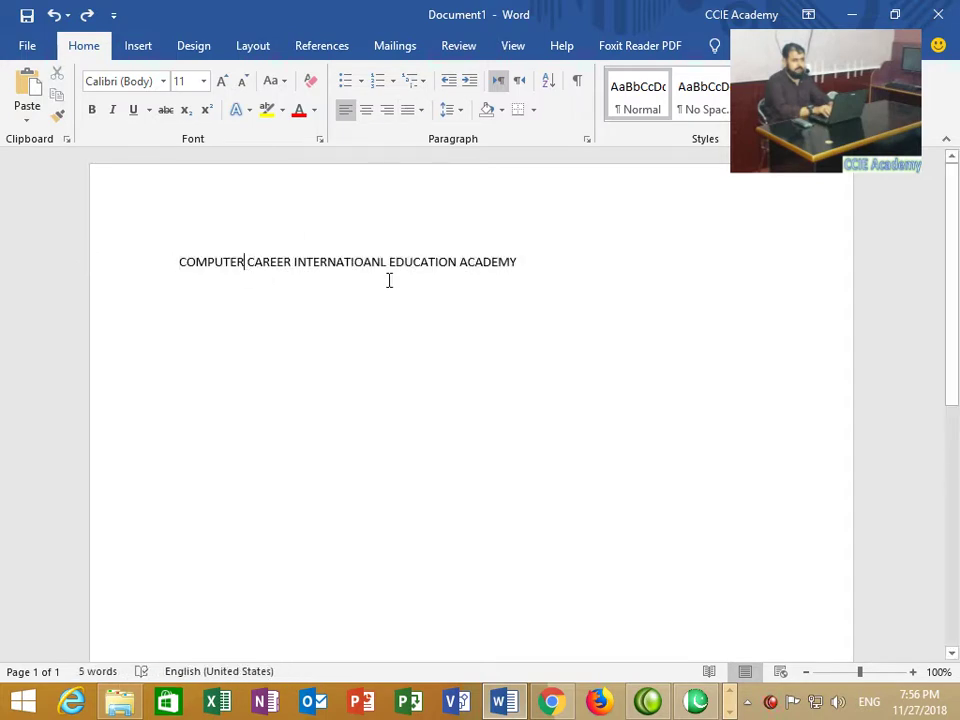
{"action": "key", "text": "BackSpace"}
{"action": "key", "text": "BackSpace"}
{"action": "key", "text": "BackSpace"}
{"action": "key", "text": "BackSpace"}
{"action": "key", "text": "BackSpace"}
{"action": "key", "text": "BackSpace"}
{"action": "key", "text": "BackSpace"}
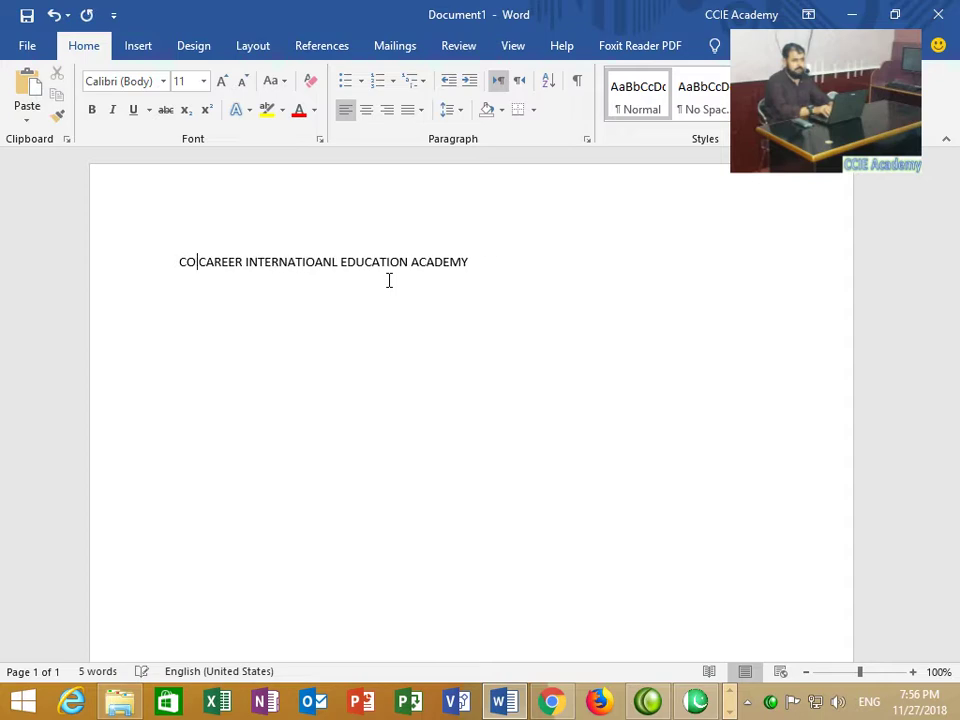
Step: Shorten "CAREER" to "C" in the sentence and switch to InPage to check the linked object
{"action": "key", "text": "Right"}
{"action": "key", "text": "BackSpace"}
{"action": "key", "text": "BackSpace"}
{"action": "key", "text": "BackSpace"}
{"action": "key", "text": "BackSpace"}
{"action": "key", "text": "BackSpace"}
{"action": "key", "text": "End"}
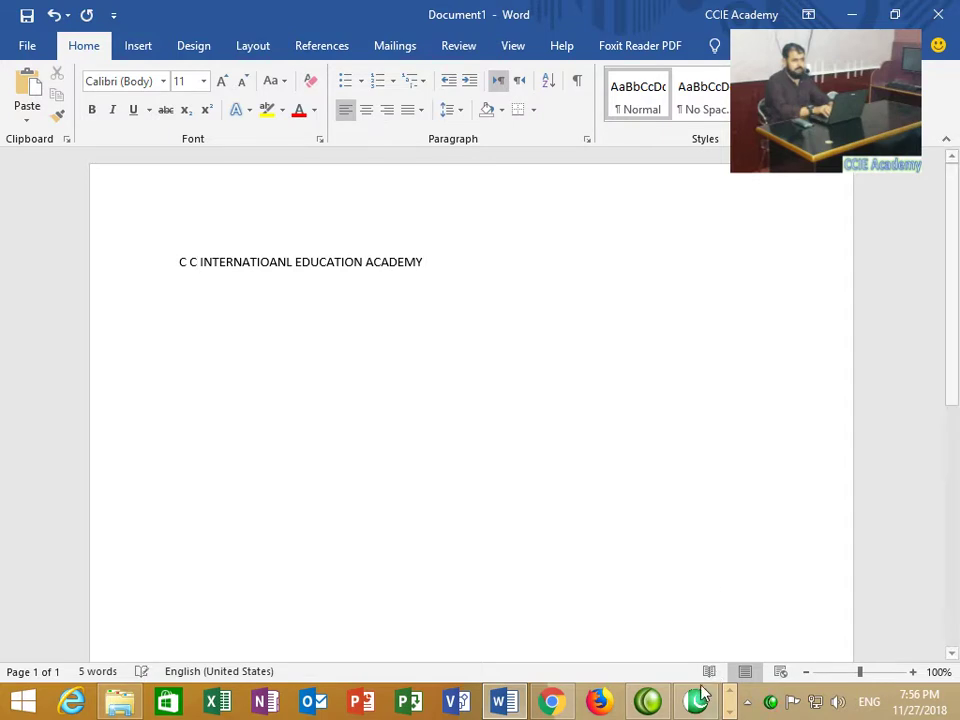
{"action": "left_click", "coordinate": [697, 702]}
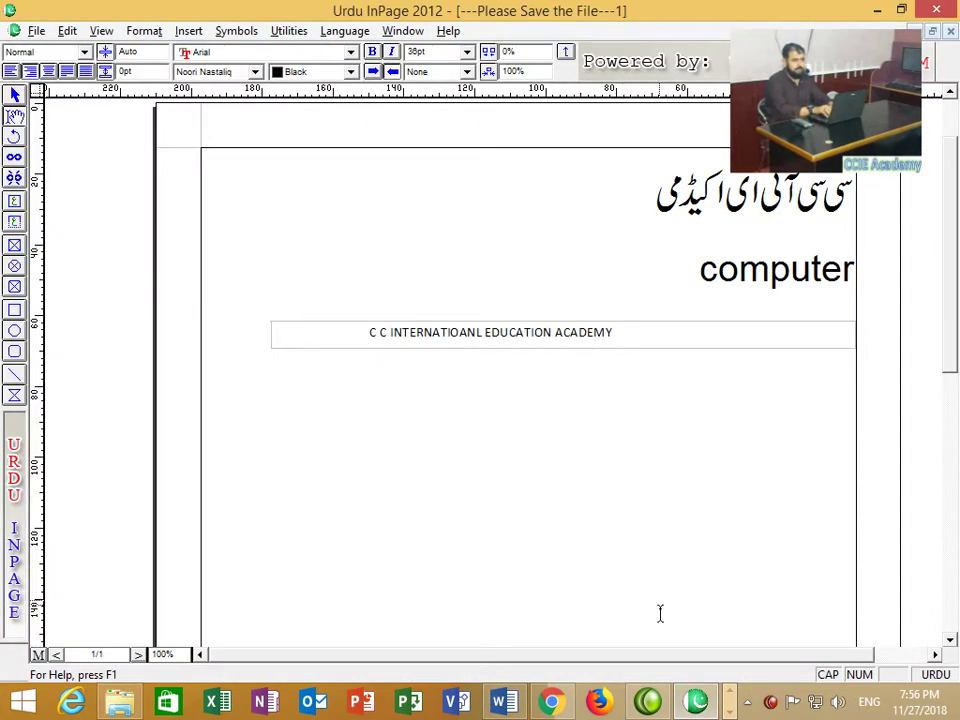
Step: Go back to Word and shorten "EDUCATION" to "E" in the sentence
{"action": "left_click", "coordinate": [697, 702]}
{"action": "left_click", "coordinate": [364, 262]}
{"action": "key", "text": "BackSpace"}
{"action": "key", "text": "BackSpace"}
{"action": "key", "text": "BackSpace"}
{"action": "key", "text": "BackSpace"}
{"action": "key", "text": "BackSpace"}
{"action": "key", "text": "BackSpace"}
{"action": "key", "text": "BackSpace"}
{"action": "key", "text": "BackSpace"}
{"action": "key", "text": "BackSpace"}
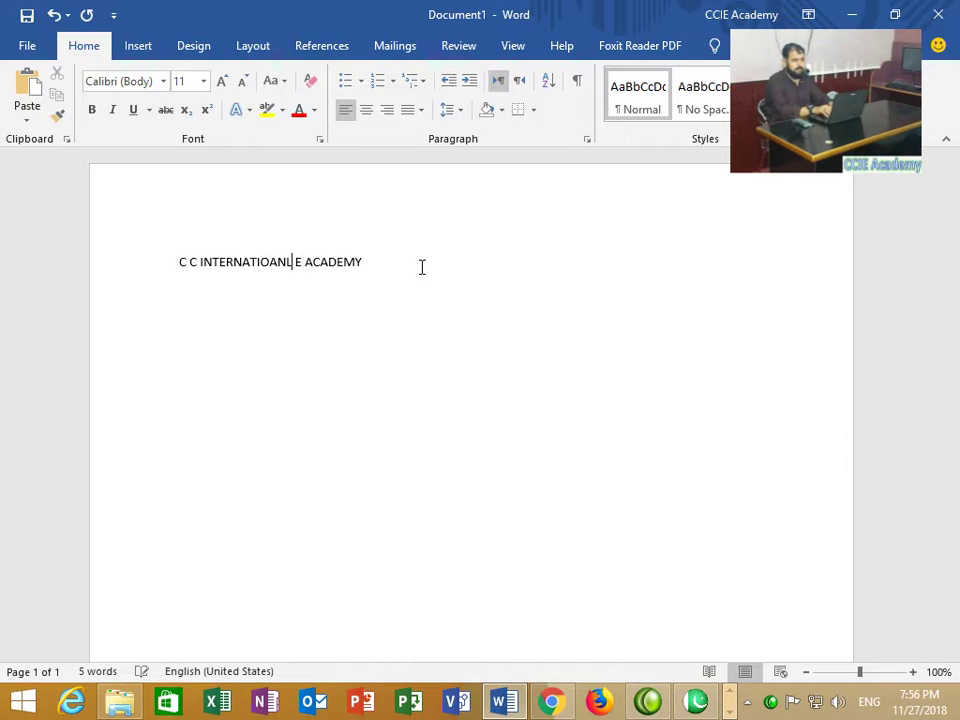
Step: Shorten the third word of the sentence to "I" so the line reads "C C I E ACADEMY"
{"action": "key", "text": "BackSpace"}
{"action": "key", "text": "BackSpace"}
{"action": "key", "text": "BackSpace"}
{"action": "key", "text": "BackSpace"}
{"action": "key", "text": "BackSpace"}
{"action": "key", "text": "BackSpace"}
{"action": "key", "text": "BackSpace"}
{"action": "key", "text": "BackSpace"}
{"action": "key", "text": "BackSpace"}
{"action": "key", "text": "BackSpace"}
{"action": "key", "text": "BackSpace"}
{"action": "key", "text": "BackSpace"}
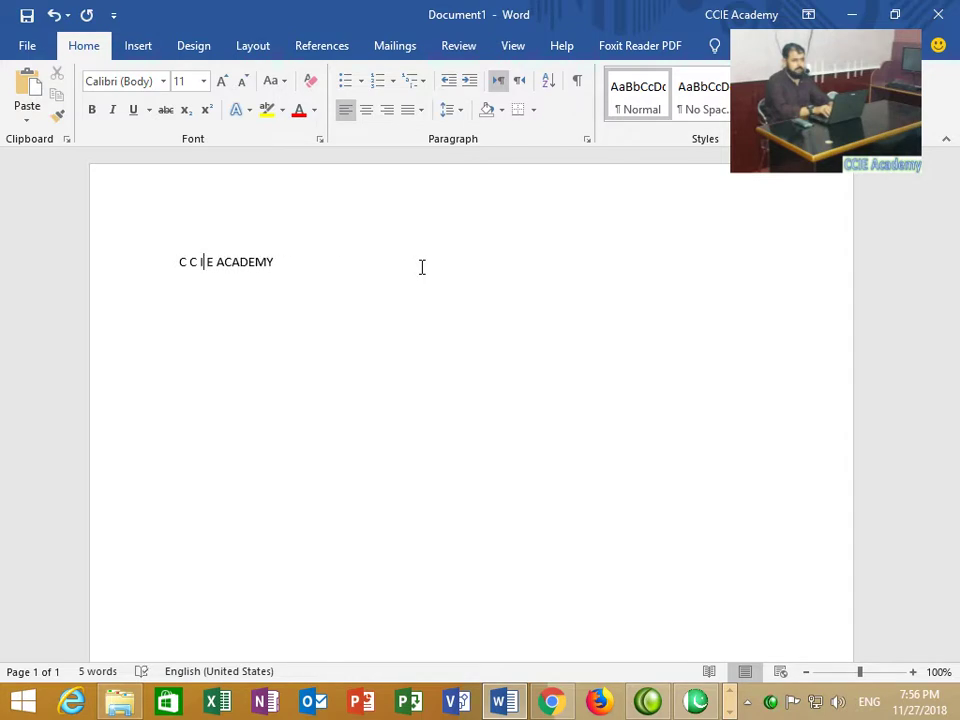
{"action": "left_click", "coordinate": [421, 267]}
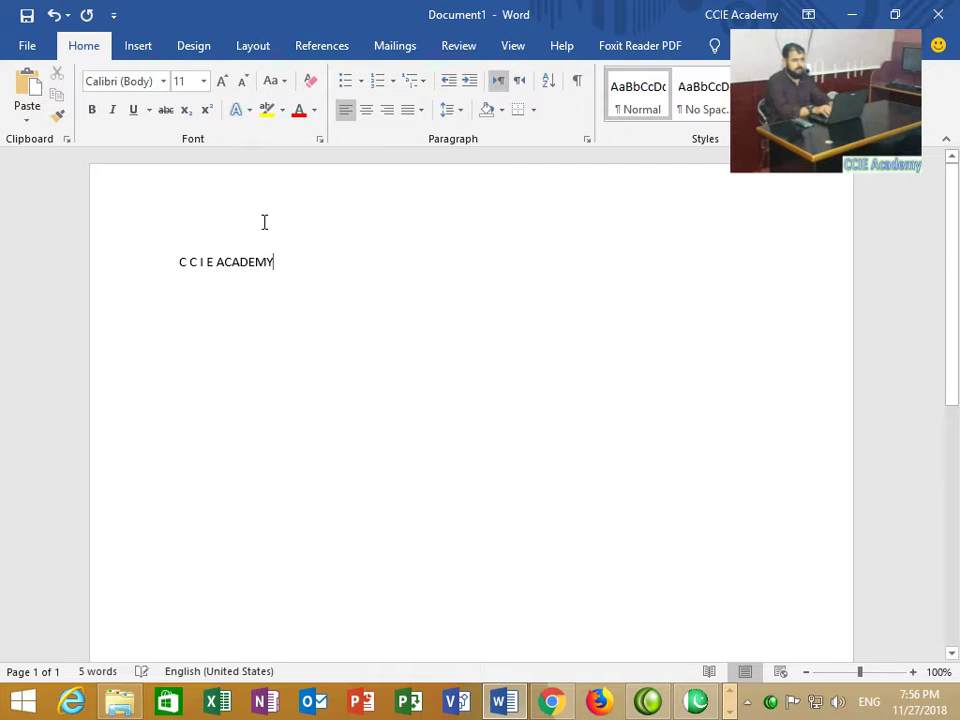
Step: Save the Word document to the Desktop as "C C I E ACADEMY"
{"action": "left_click", "coordinate": [28, 16]}
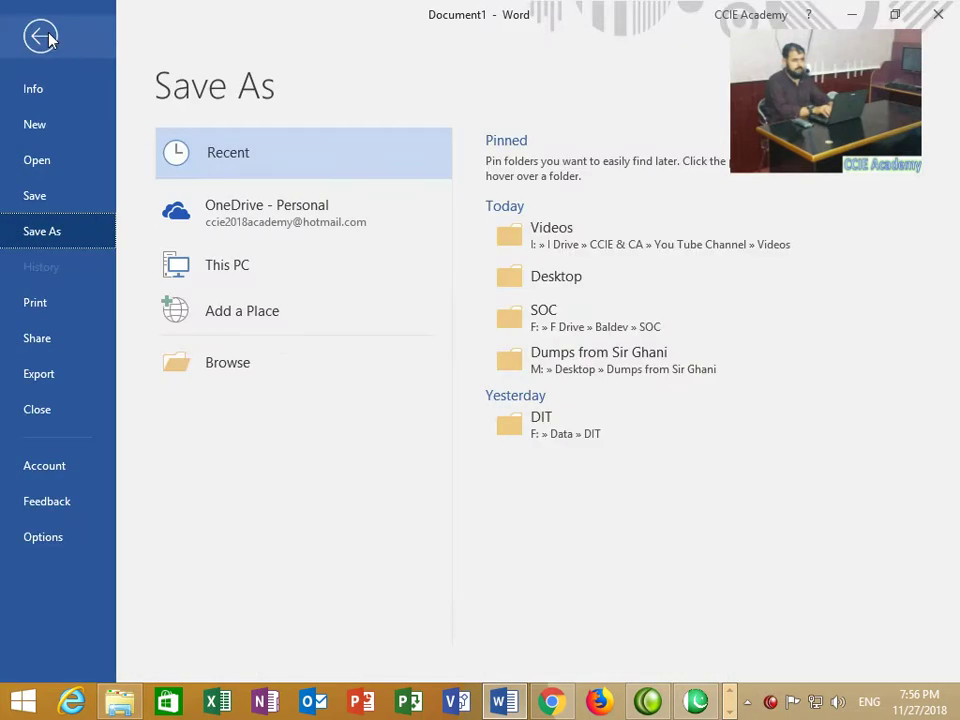
{"action": "left_click", "coordinate": [262, 362]}
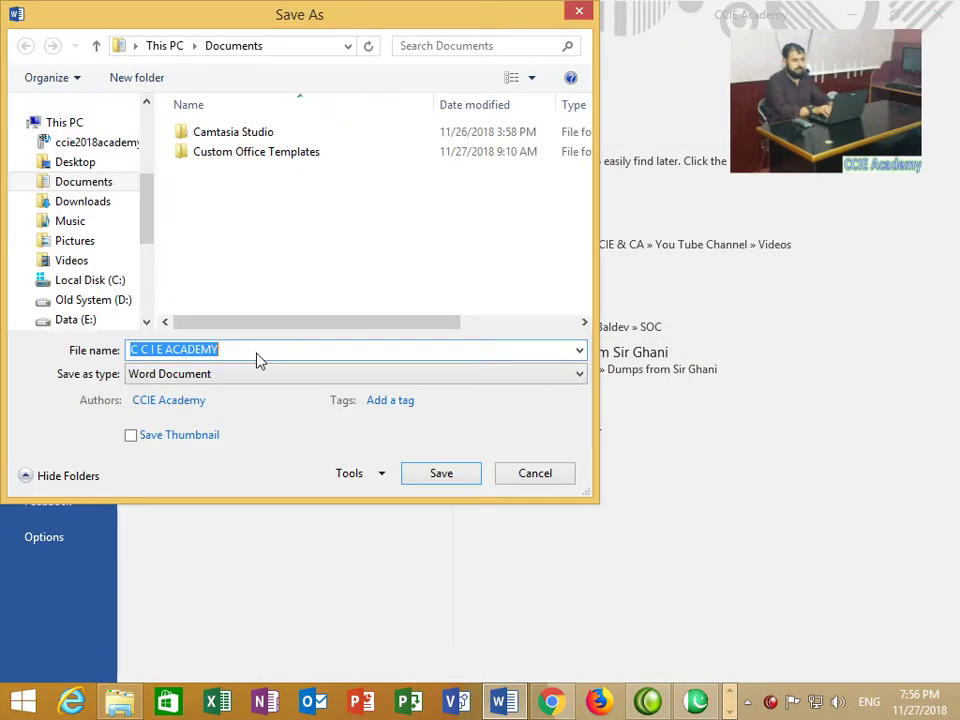
{"action": "left_click", "coordinate": [104, 172]}
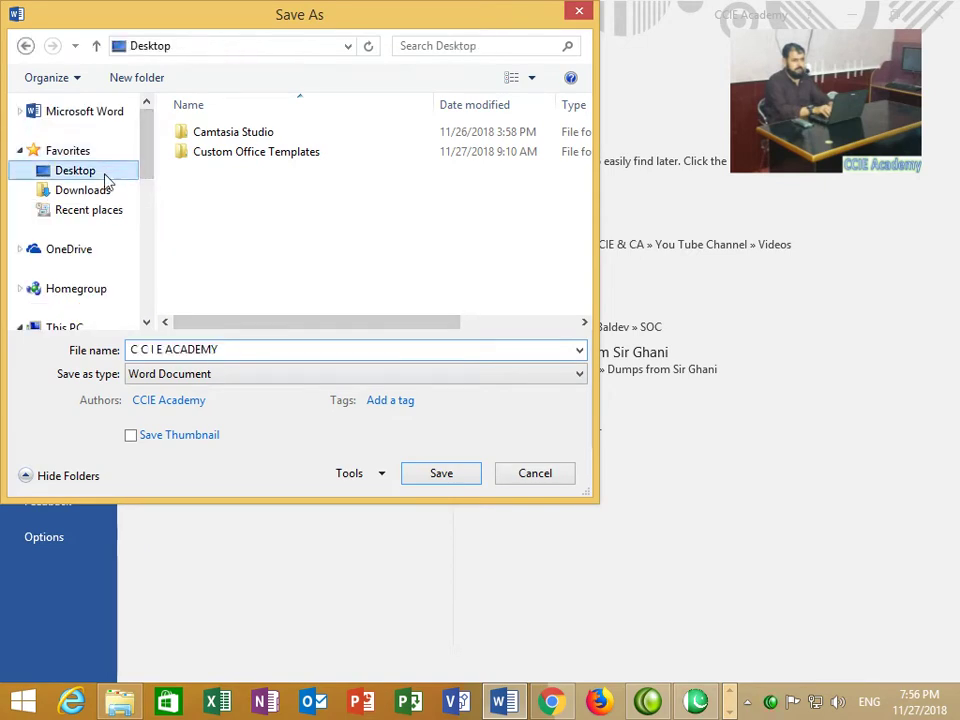
{"action": "left_click", "coordinate": [443, 481]}
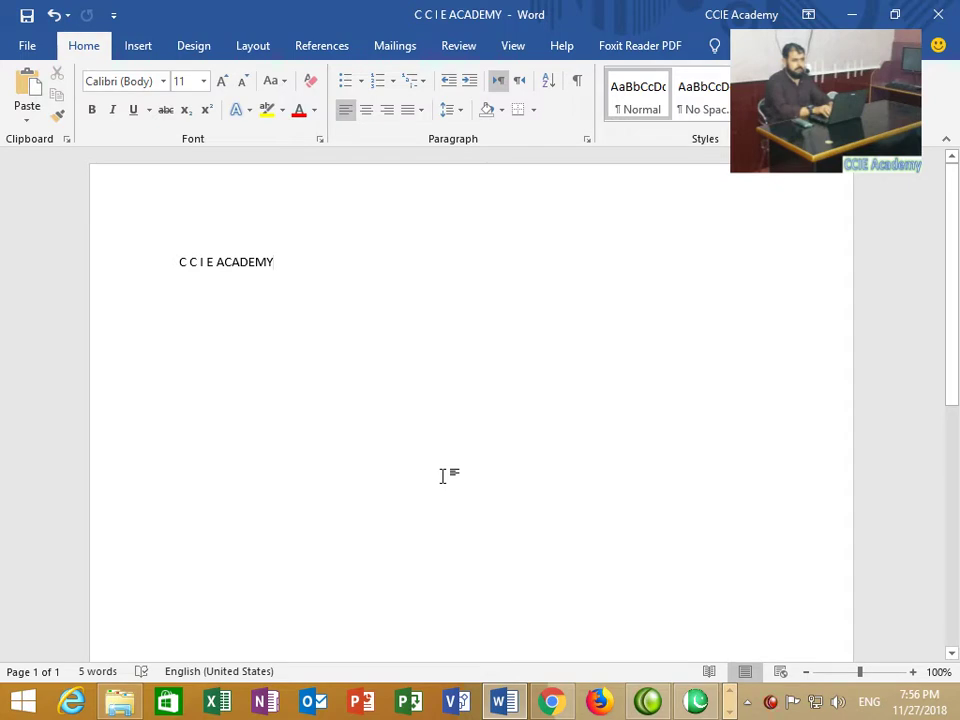
Step: Switch to InPage, save its document to the Desktop as "CCIE ACADEMY", and close InPage
{"action": "left_click", "coordinate": [696, 701]}
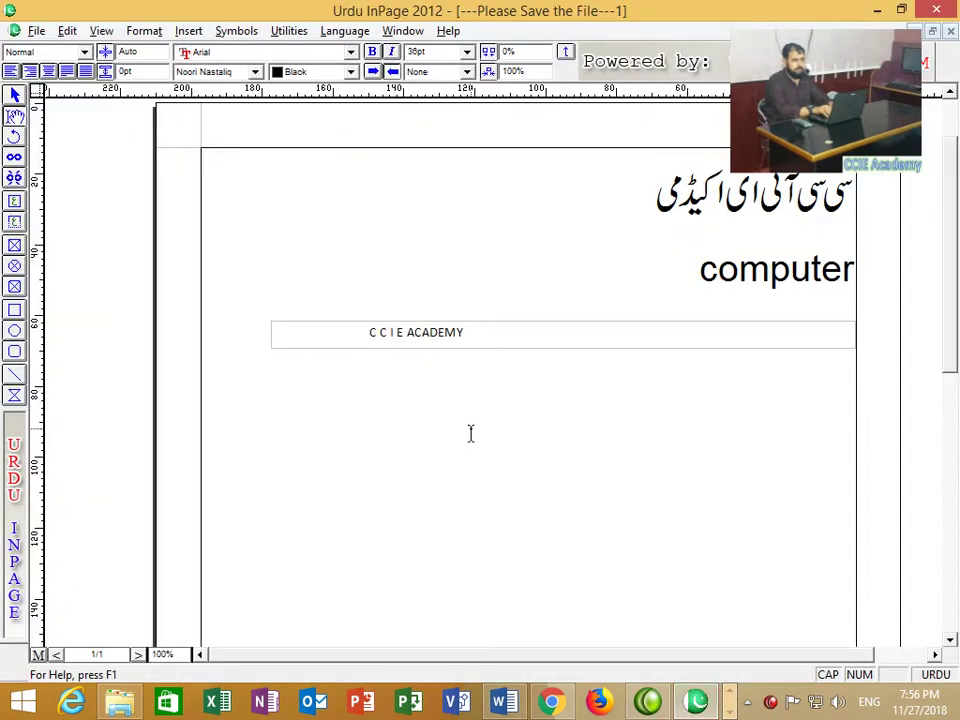
{"action": "left_click", "coordinate": [40, 34]}
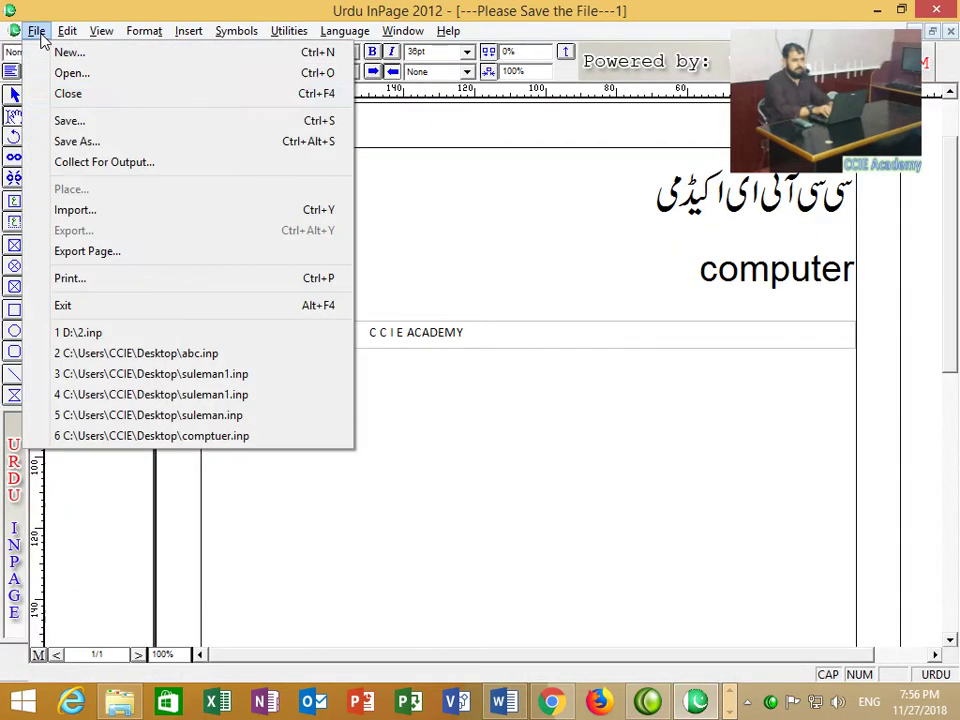
{"action": "left_click", "coordinate": [70, 121]}
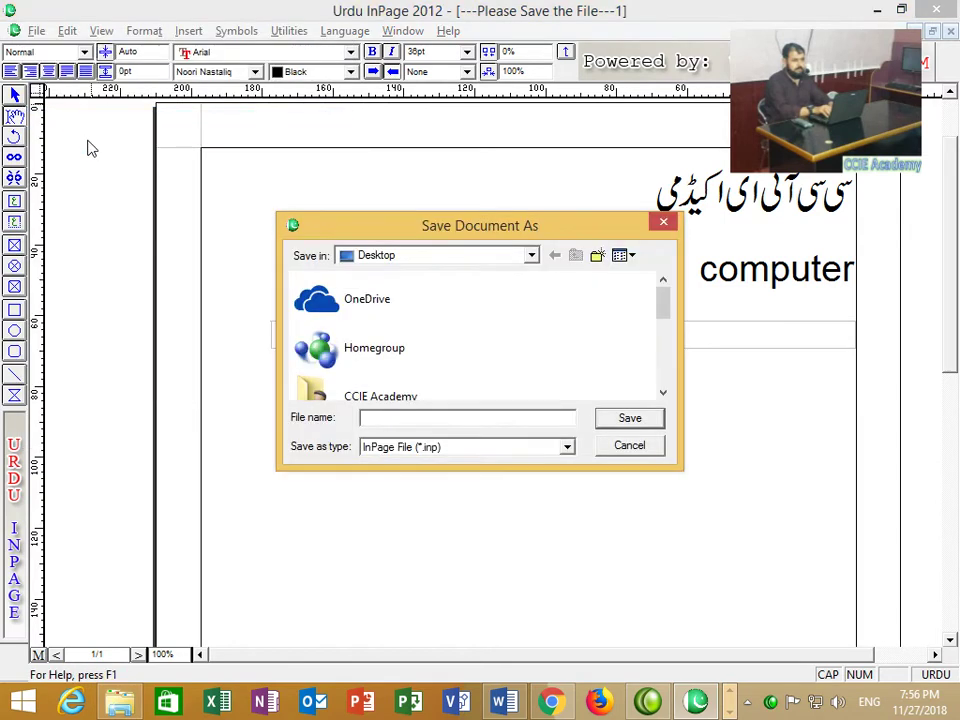
{"action": "type", "text": "CC"}
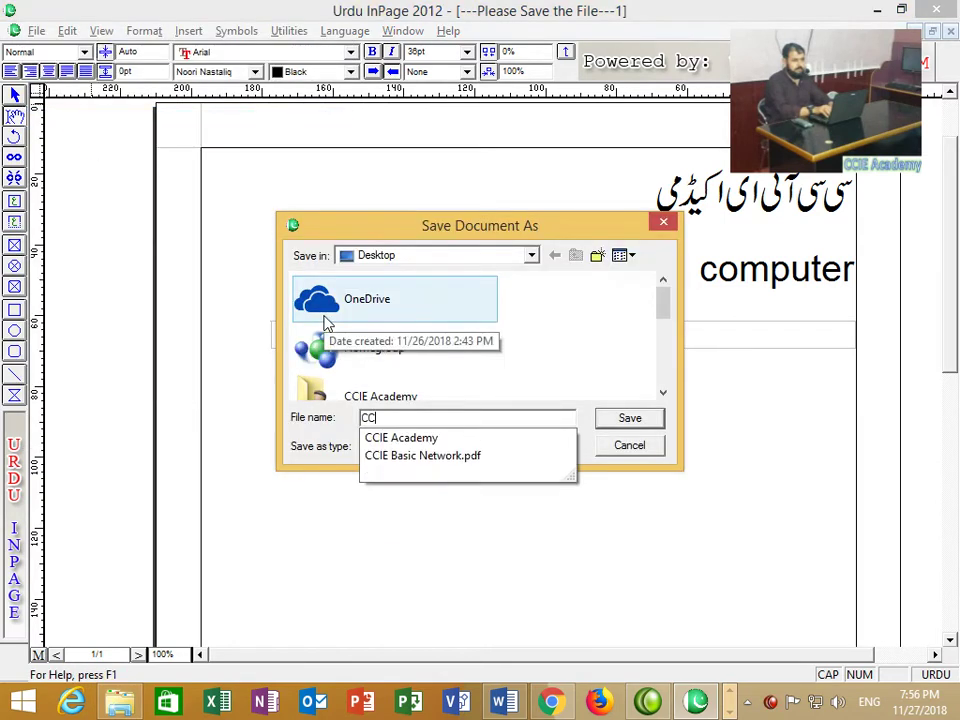
{"action": "type", "text": "IE ACADEMY"}
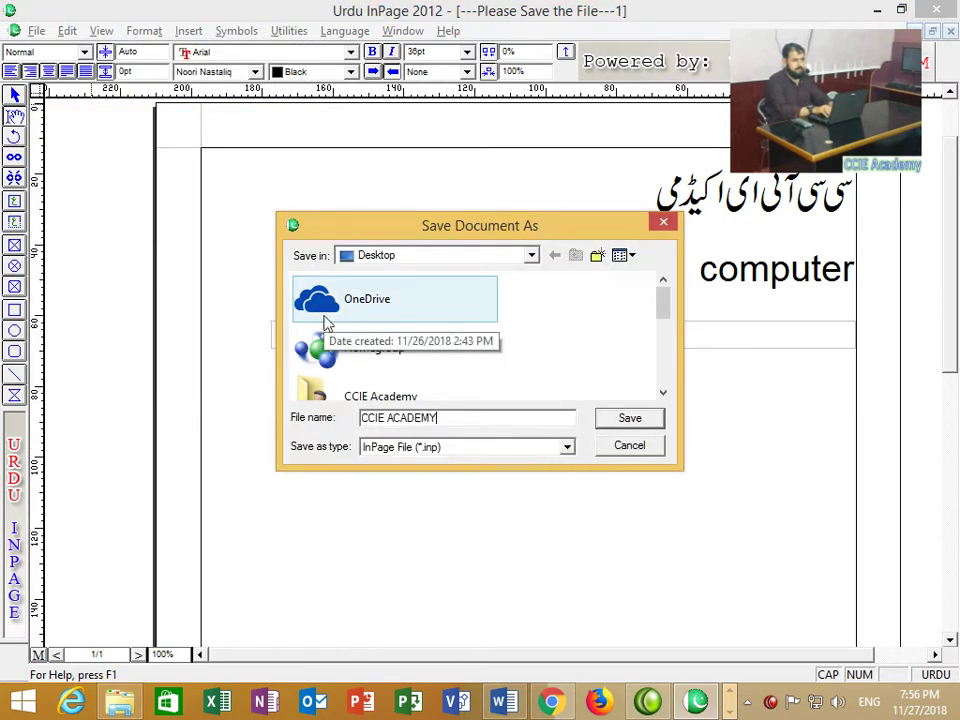
{"action": "left_click", "coordinate": [640, 421]}
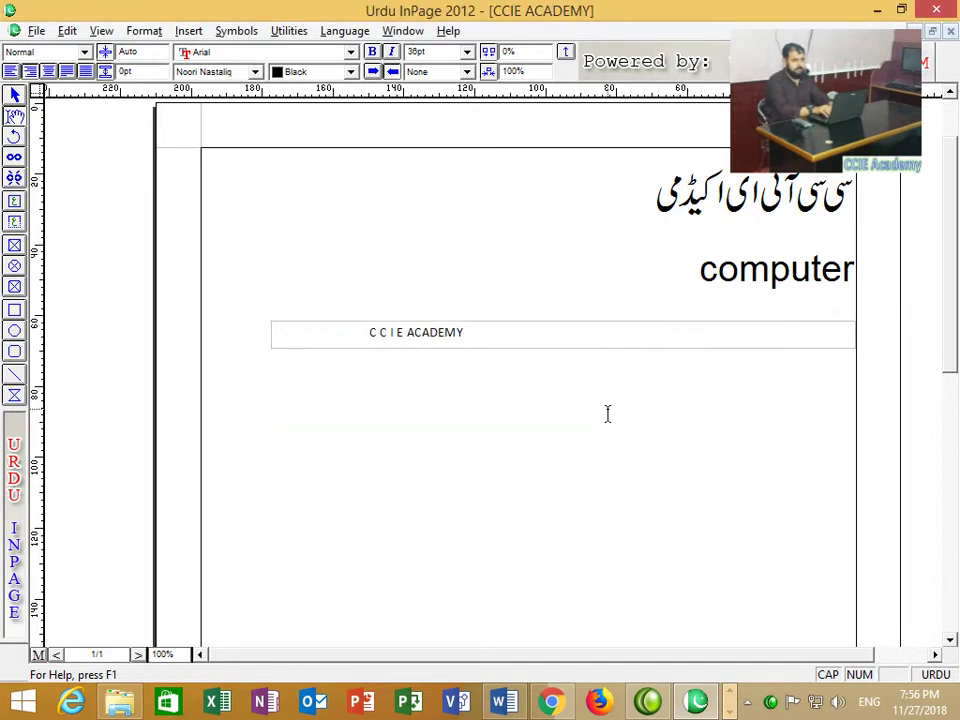
{"action": "left_click", "coordinate": [935, 10]}
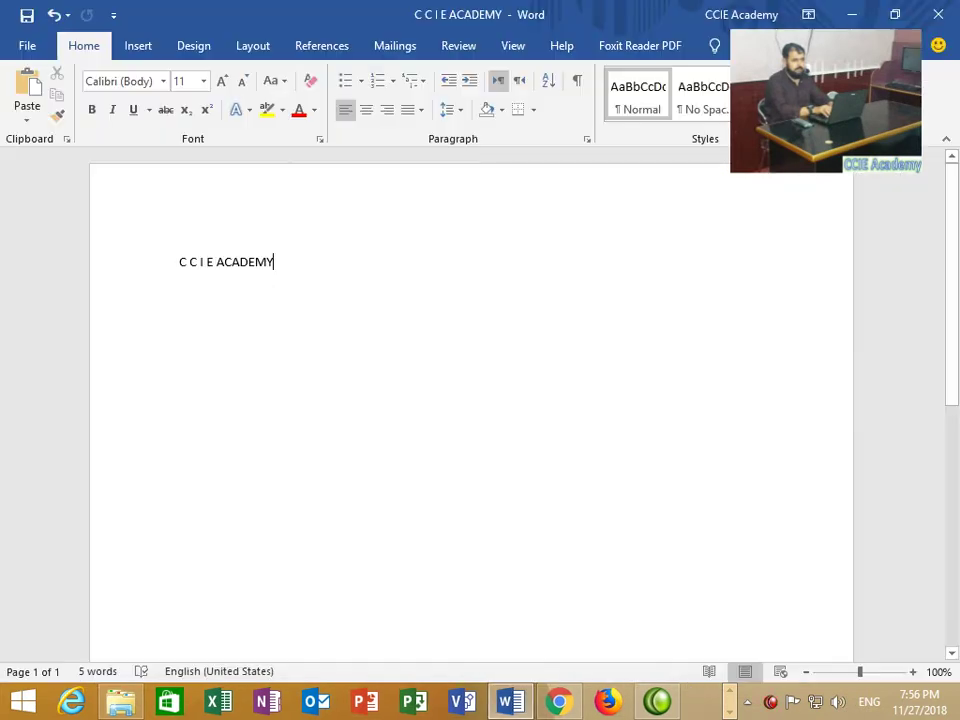
Step: Expand the first two initials in the Word document to "Computer Career"
{"action": "left_click", "coordinate": [189, 262]}
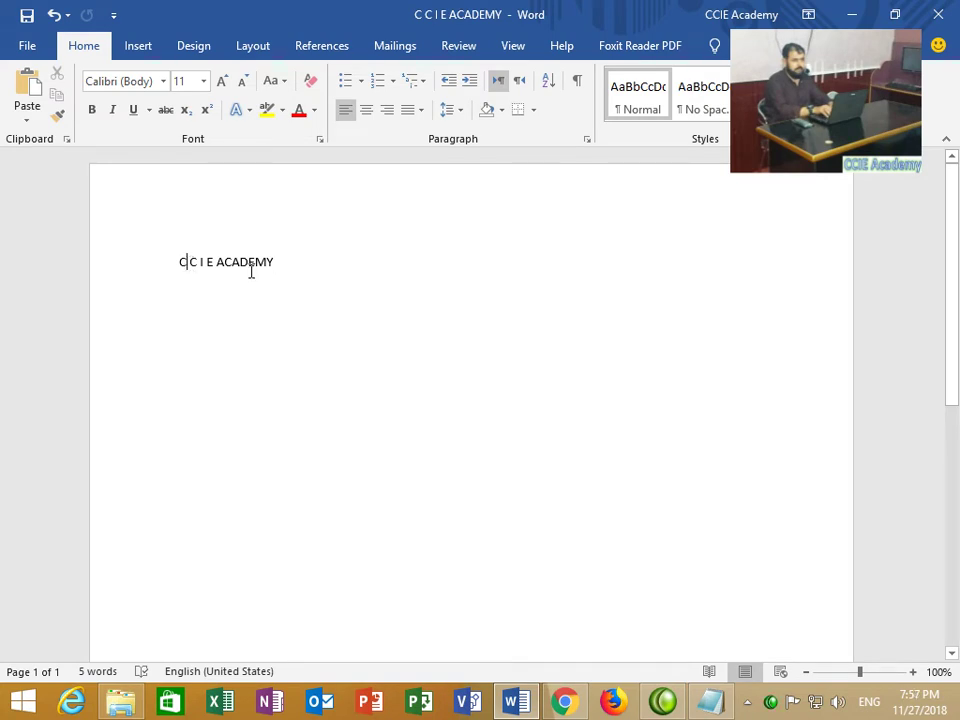
{"action": "type", "text": "OMPUTER"}
{"action": "key", "text": "BackSpace"}
{"action": "key", "text": "BackSpace"}
{"action": "key", "text": "BackSpace"}
{"action": "key", "text": "BackSpace"}
{"action": "key", "text": "BackSpace"}
{"action": "key", "text": "BackSpace"}
{"action": "key", "text": "BackSpace"}
{"action": "type", "text": "omputer"}
{"action": "key", "text": "Right"}
{"action": "type", "text": "a"}
{"action": "key", "text": "BackSpace"}
{"action": "type", "text": "areer I"}
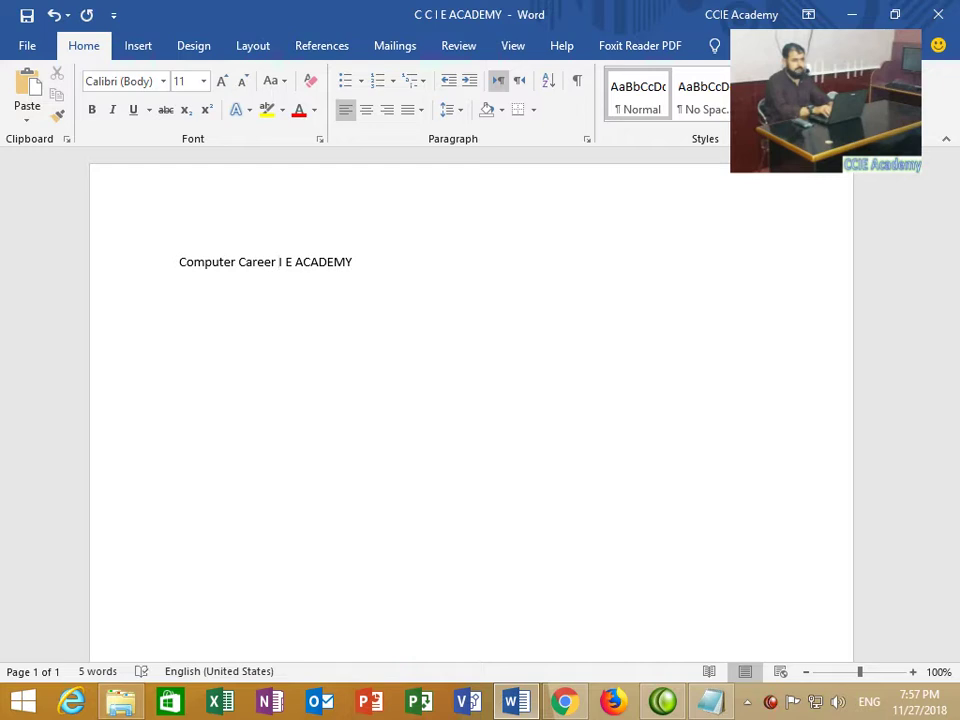
Step: Expand the remaining initials "I E" to "International Education" and save the Word document
{"action": "type", "text": "nternati"}
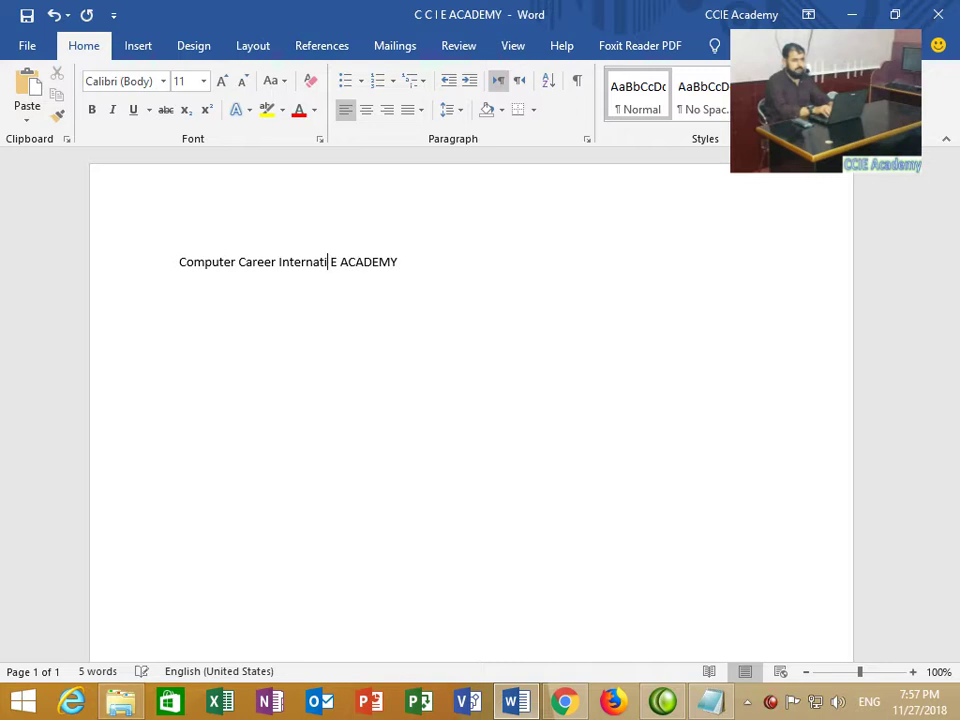
{"action": "type", "text": "onal E"}
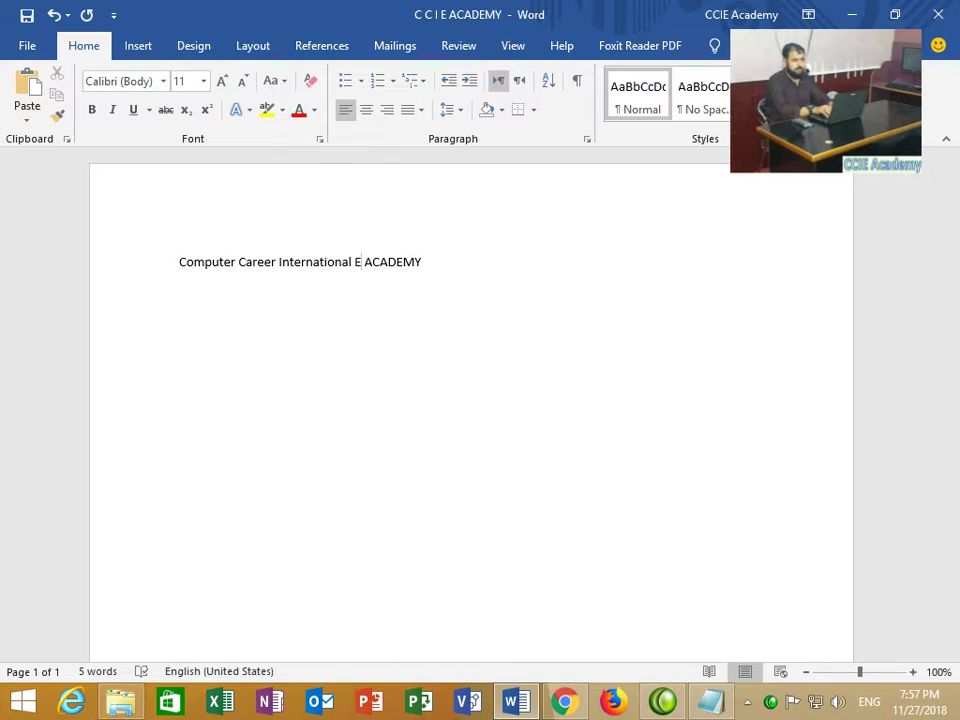
{"action": "type", "text": "ducation"}
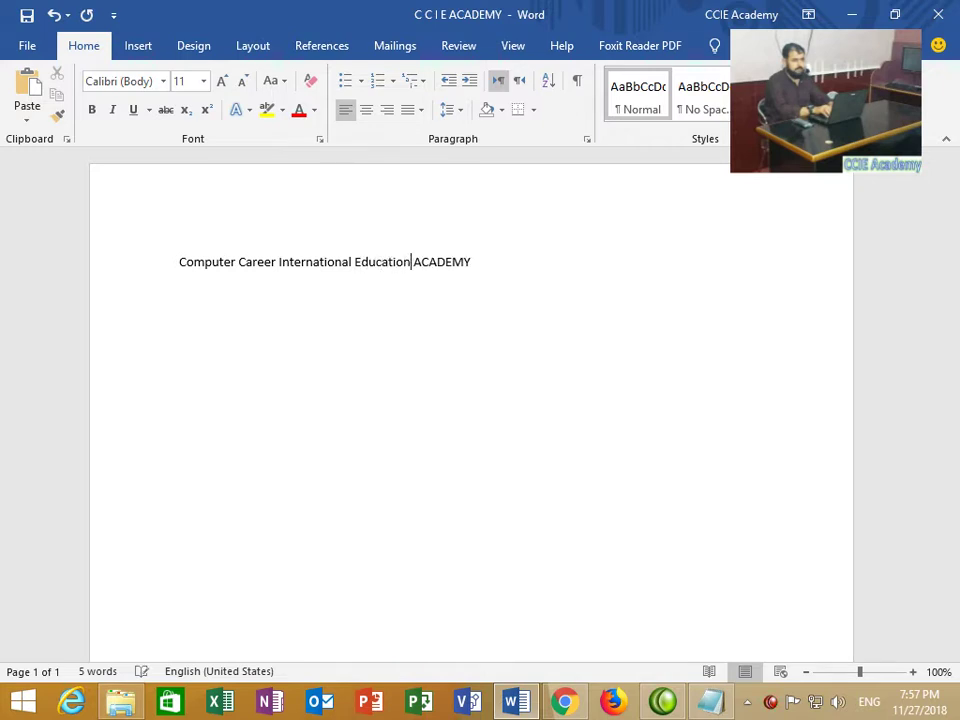
{"action": "key", "text": "ctrl+s"}
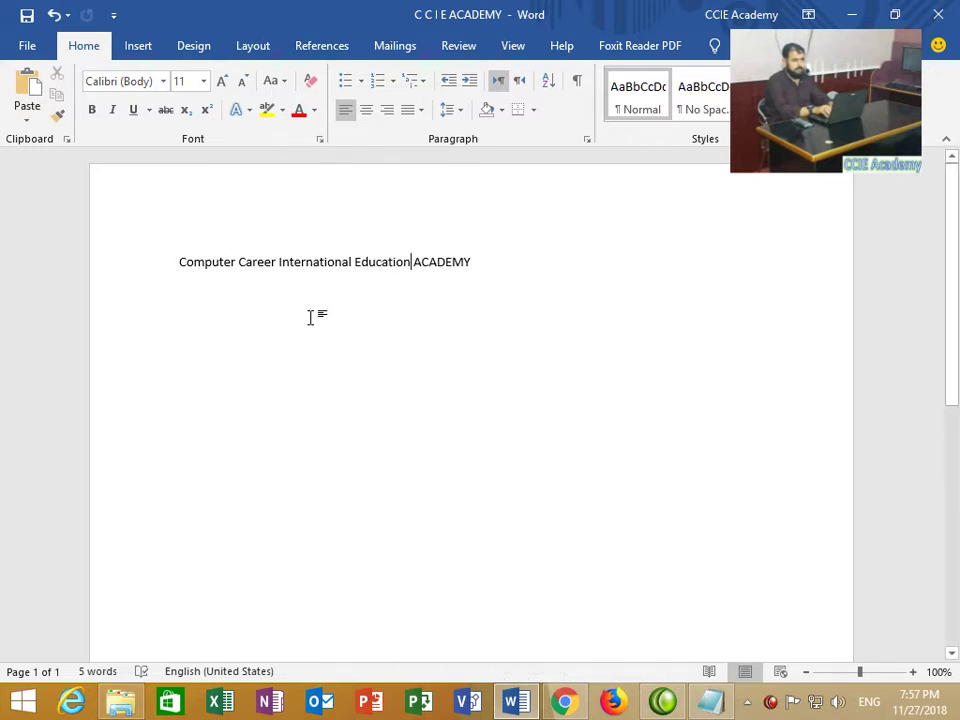
Step: Minimize Word and try to open the CCIE ACADEMY InPage file from the desktop
{"action": "left_click", "coordinate": [851, 14]}
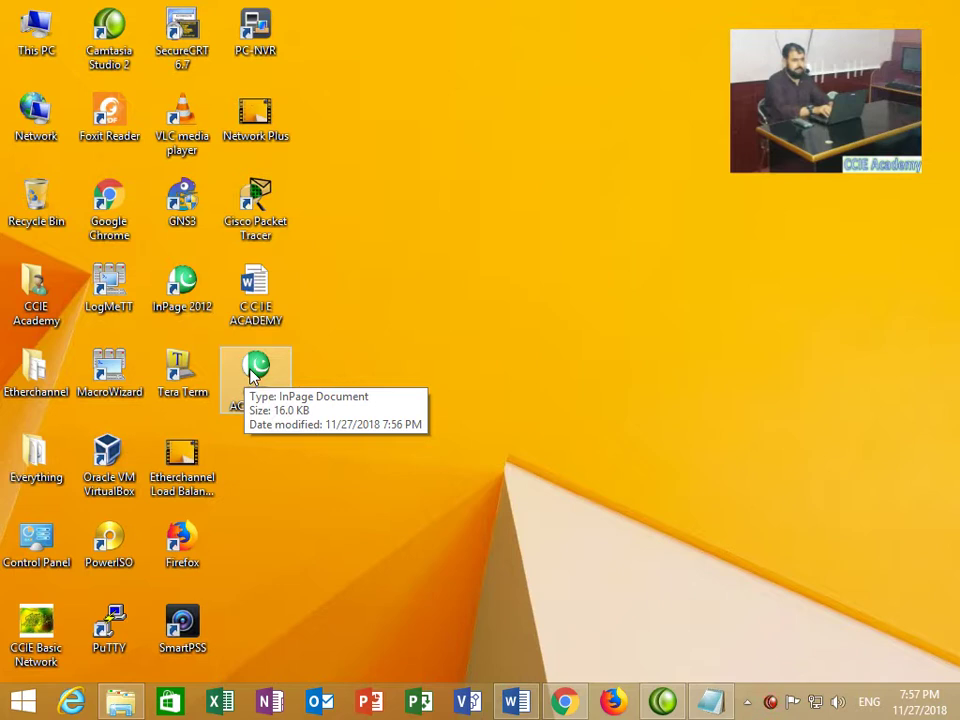
{"action": "double_click", "coordinate": [253, 372]}
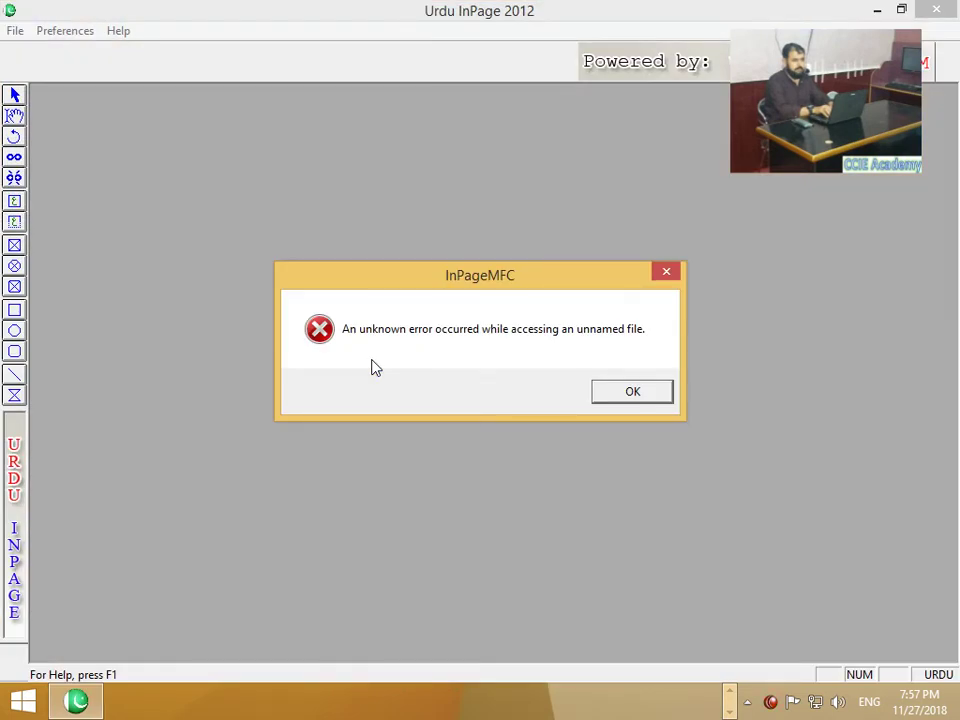
{"action": "left_click", "coordinate": [627, 402]}
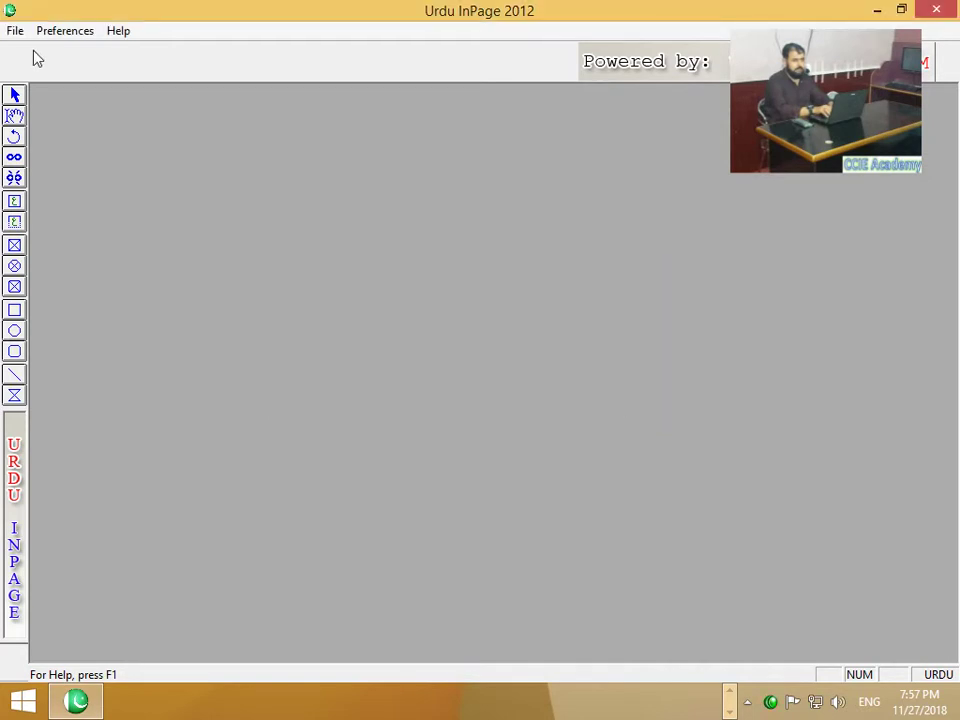
Step: Try to open CCIE ACADEMY.inp from InPage's list of recent files
{"action": "left_click", "coordinate": [14, 31]}
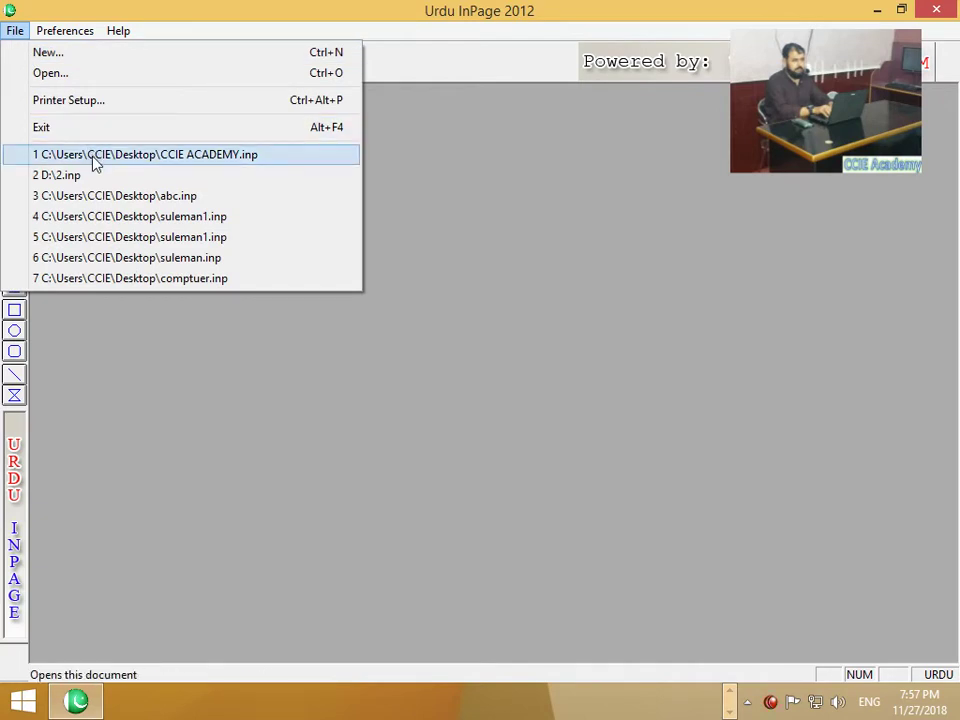
{"action": "left_click", "coordinate": [170, 156]}
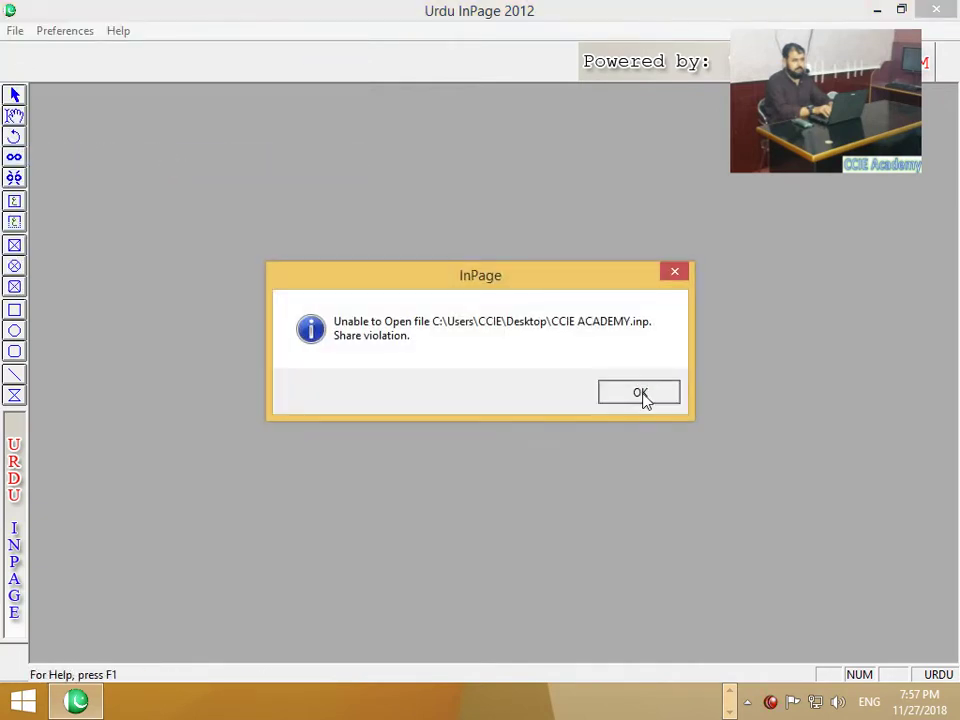
{"action": "left_click", "coordinate": [639, 392]}
Step: Try to open the CCIE ACADEMY InPage file by browsing to the Desktop in the Open Document dialog
{"action": "left_click", "coordinate": [14, 31]}
{"action": "left_click", "coordinate": [33, 73]}
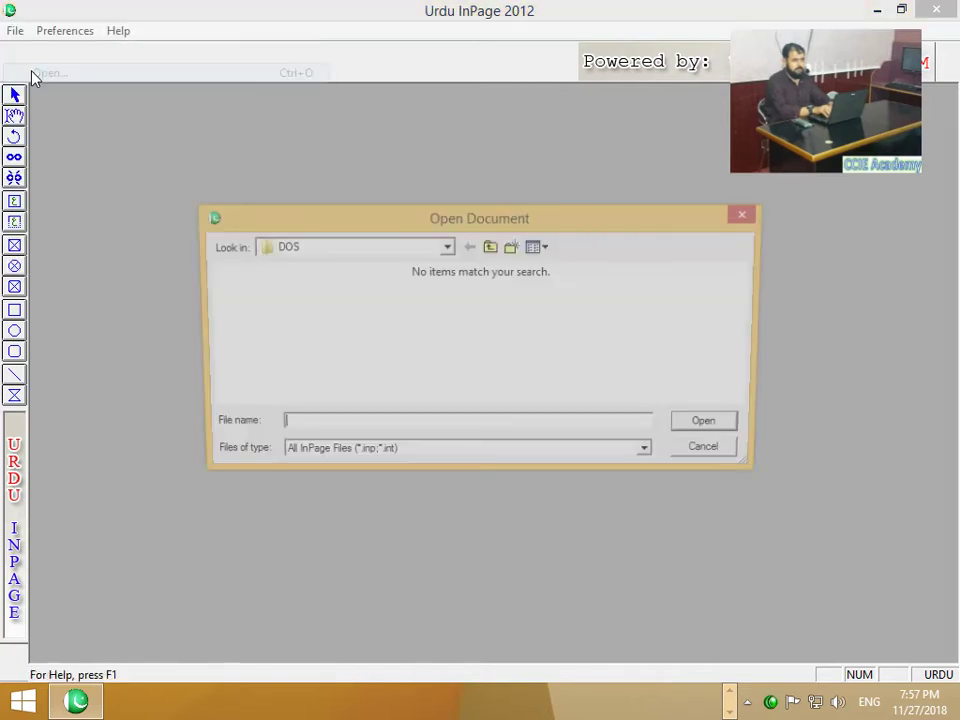
{"action": "left_click", "coordinate": [318, 248]}
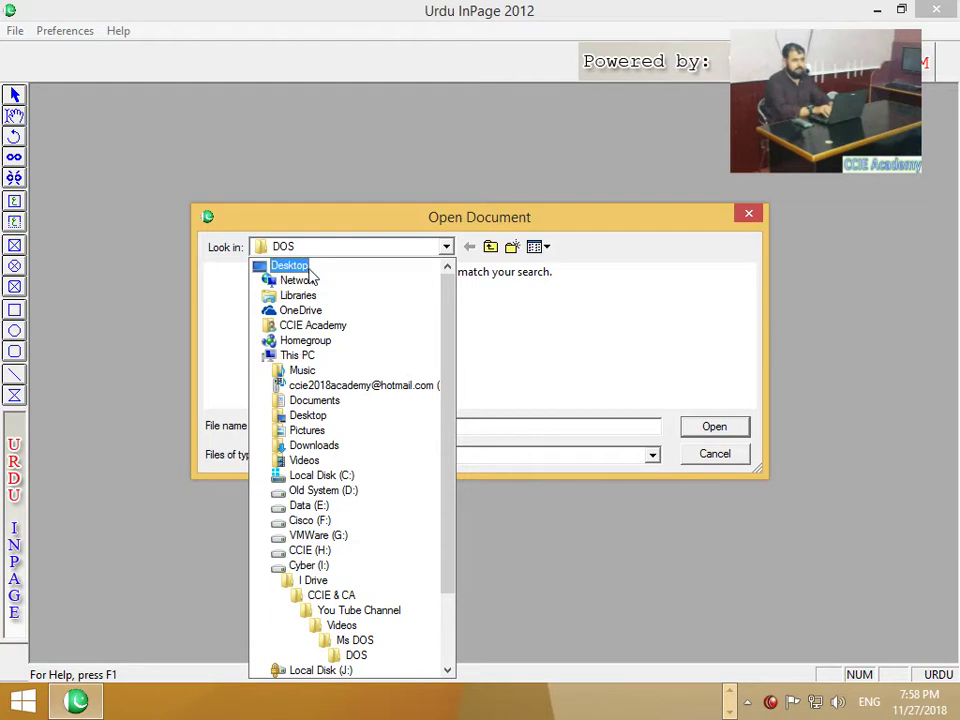
{"action": "left_click", "coordinate": [309, 271]}
{"action": "scroll", "coordinate": [462, 355], "scroll_direction": "down", "scroll_amount": 2}
{"action": "scroll", "coordinate": [458, 354], "scroll_direction": "up", "scroll_amount": 1}
{"action": "scroll", "coordinate": [458, 356], "scroll_direction": "down", "scroll_amount": 1}
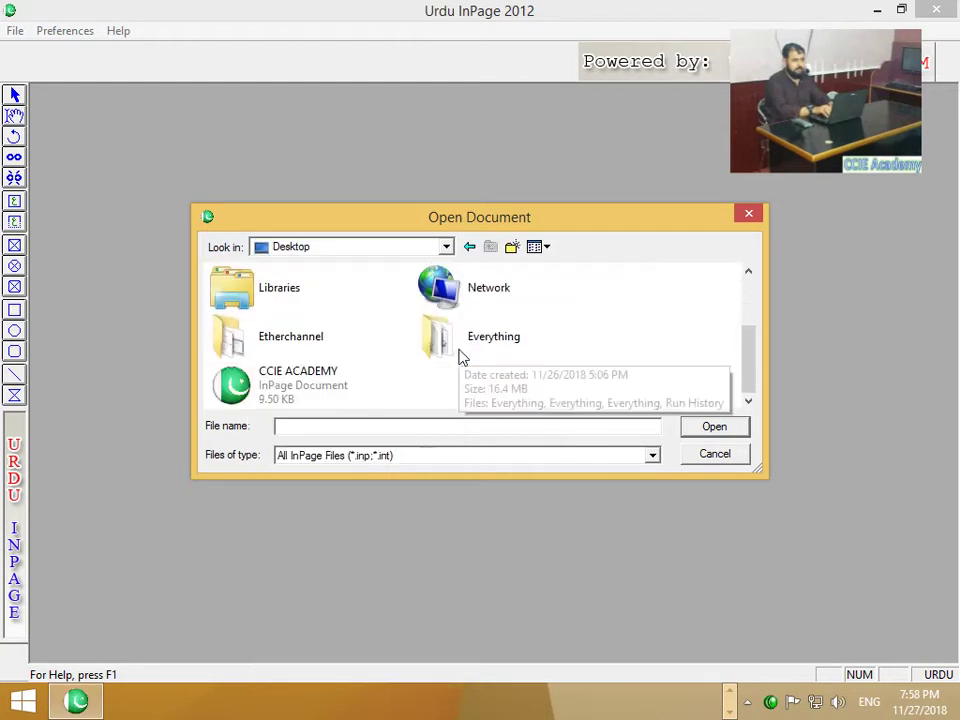
{"action": "double_click", "coordinate": [289, 385]}
{"action": "left_click", "coordinate": [624, 399]}
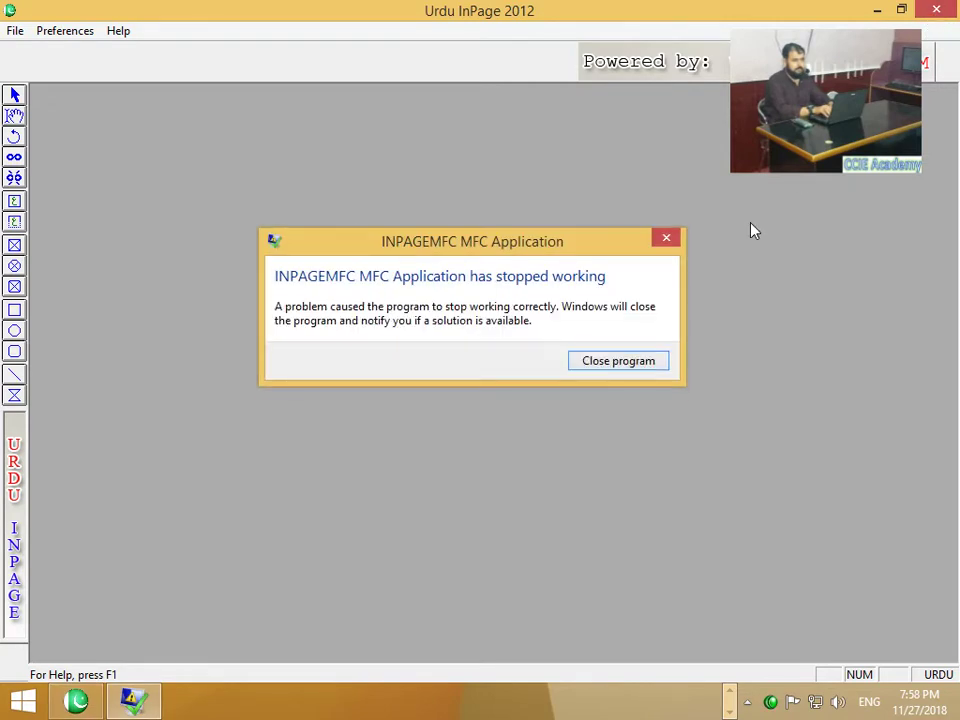
Step: Close the crashed InPage program and refresh the desktop
{"action": "left_click", "coordinate": [640, 360]}
{"action": "right_click", "coordinate": [486, 210]}
{"action": "left_click", "coordinate": [520, 264]}
{"action": "right_click", "coordinate": [448, 223]}
{"action": "left_click", "coordinate": [490, 272]}
{"action": "right_click", "coordinate": [470, 222]}
{"action": "left_click", "coordinate": [503, 272]}
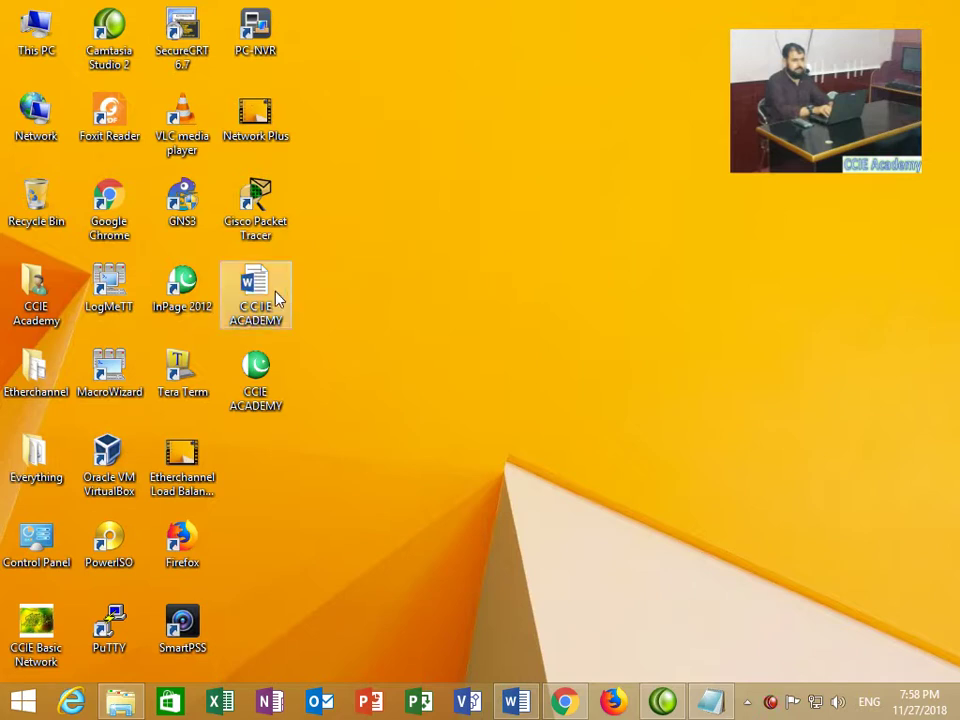
{"action": "right_click", "coordinate": [397, 214]}
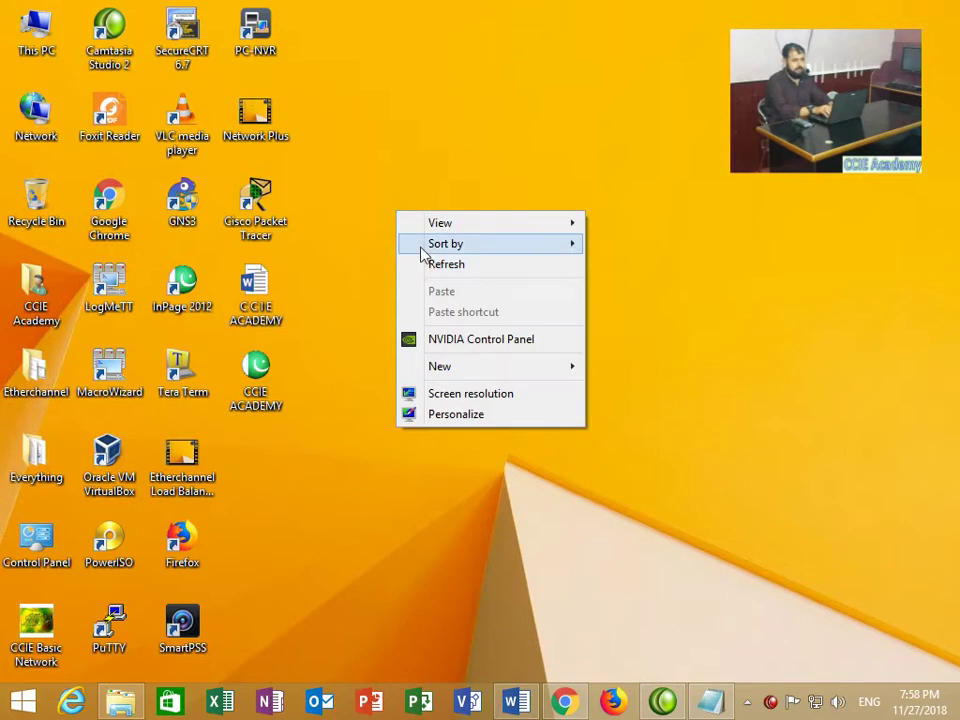
{"action": "left_click", "coordinate": [431, 268]}
{"action": "right_click", "coordinate": [437, 226]}
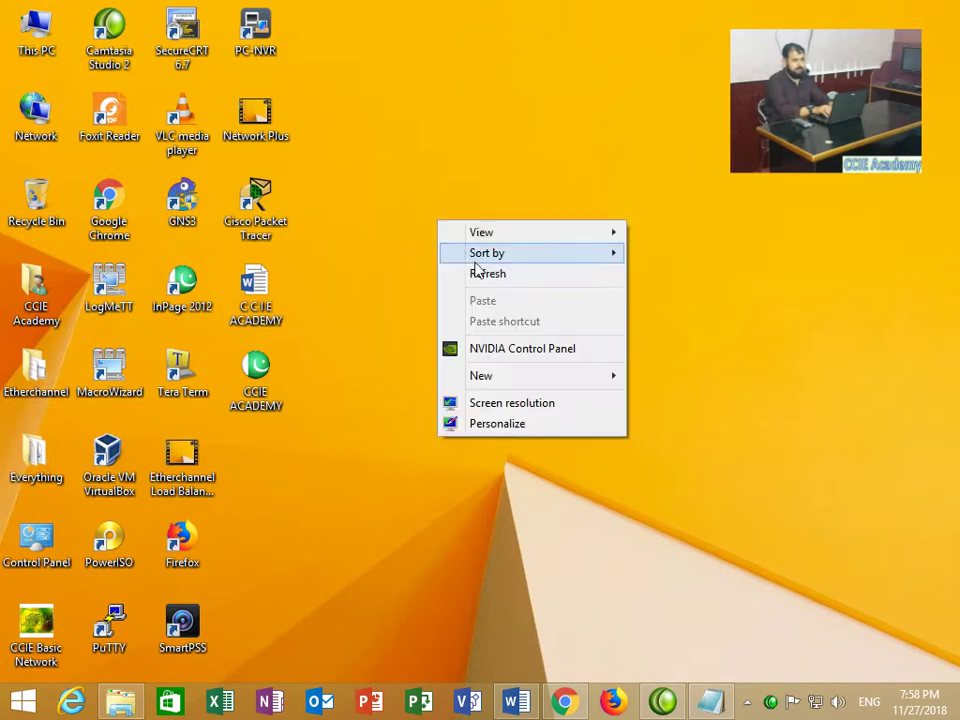
{"action": "left_click", "coordinate": [476, 272]}
{"action": "right_click", "coordinate": [466, 260]}
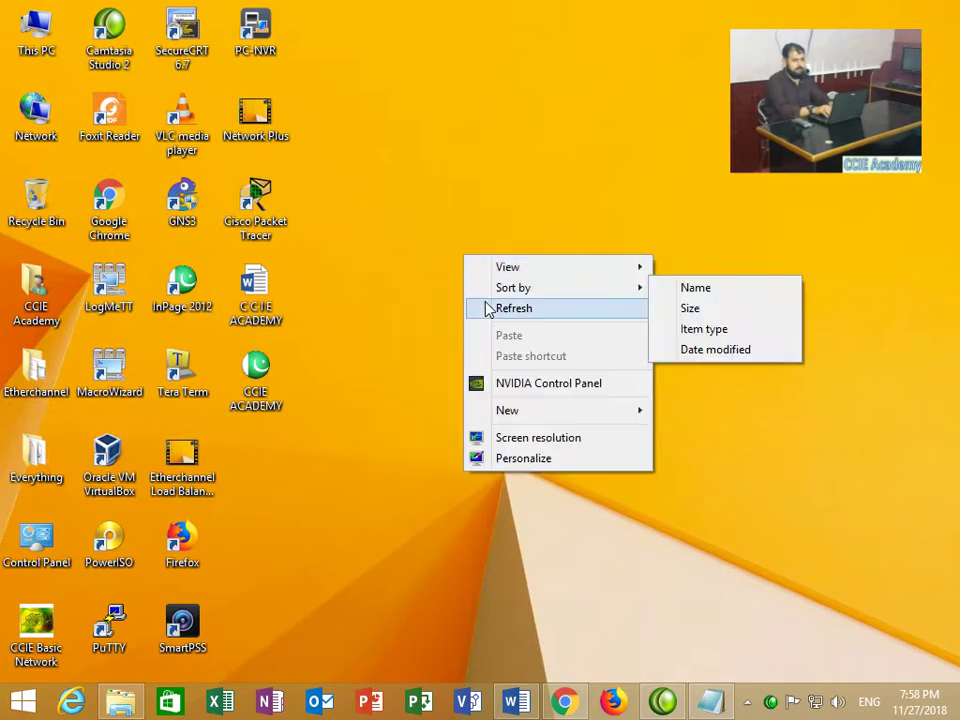
{"action": "left_click", "coordinate": [488, 307]}
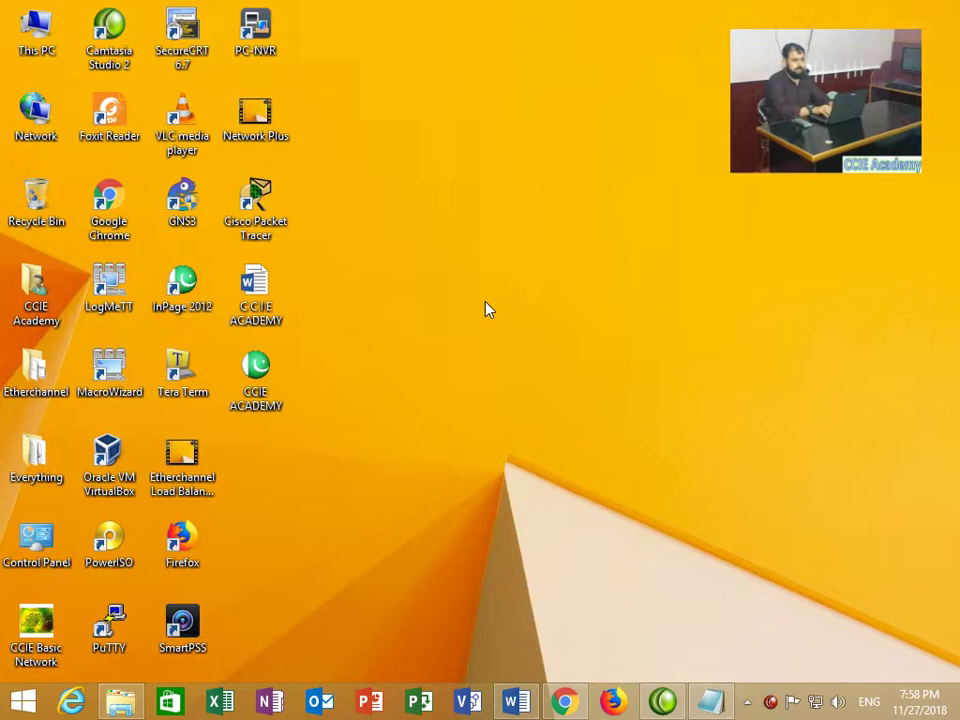
Step: Open the C C I E ACADEMY Word document from the desktop and copy its whole line of text
{"action": "double_click", "coordinate": [268, 316]}
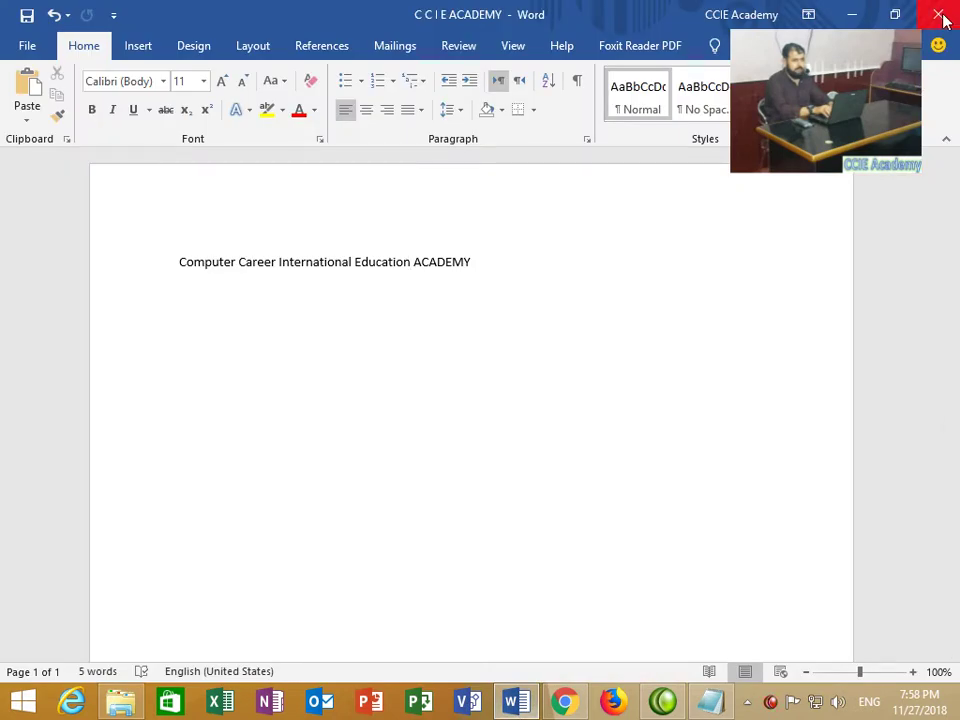
{"action": "left_click_drag", "start_coordinate": [489, 272], "coordinate": [187, 252]}
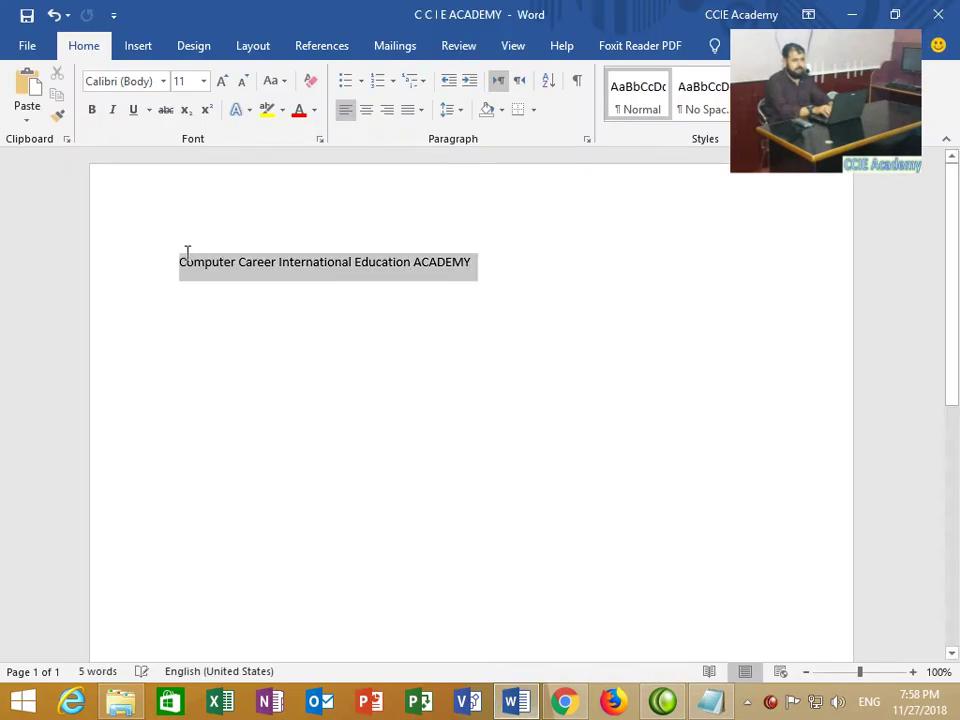
{"action": "left_click", "coordinate": [55, 95]}
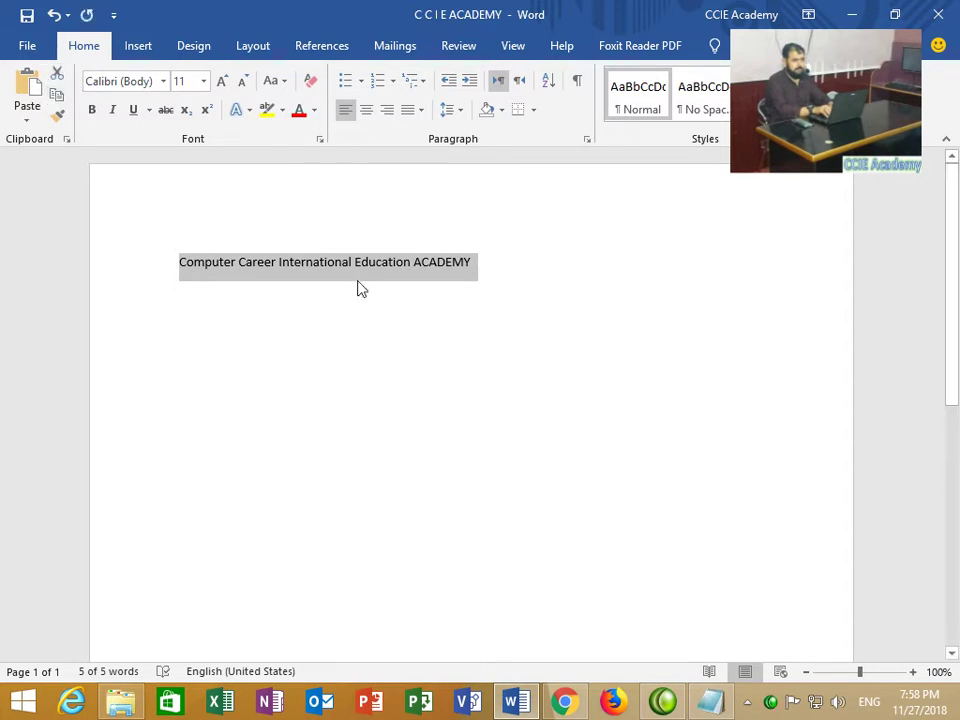
Step: Create a new blank Word document and paste the copied text as a linked Microsoft Word Document Object
{"action": "key", "text": "ctrl+n"}
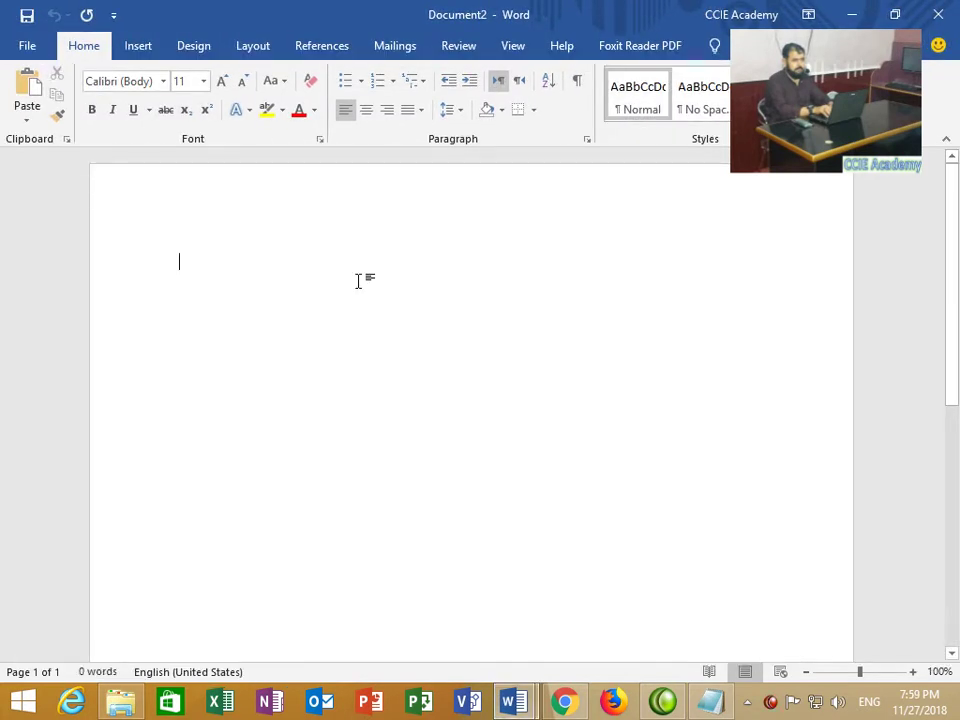
{"action": "left_click", "coordinate": [27, 121]}
{"action": "left_click", "coordinate": [56, 192]}
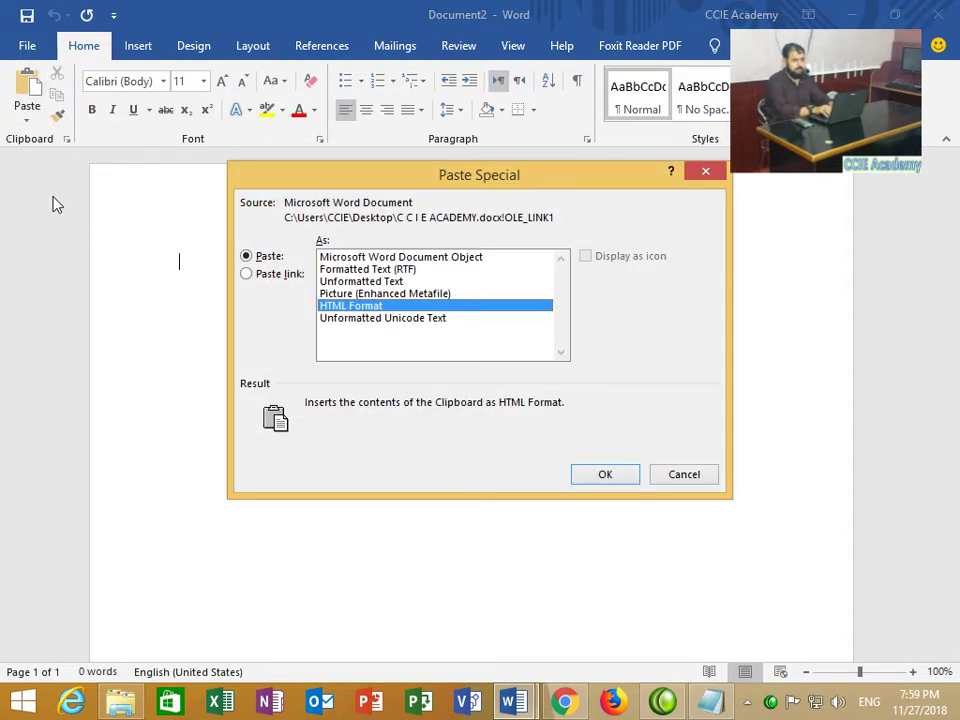
{"action": "left_click", "coordinate": [274, 274]}
{"action": "left_click", "coordinate": [342, 257]}
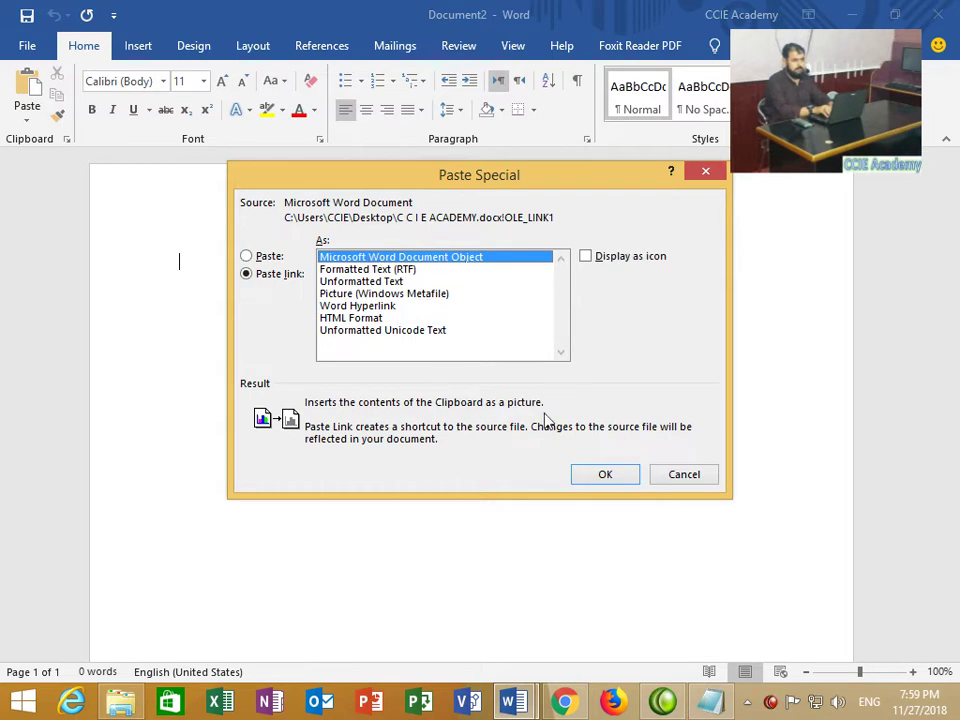
{"action": "left_click", "coordinate": [602, 475]}
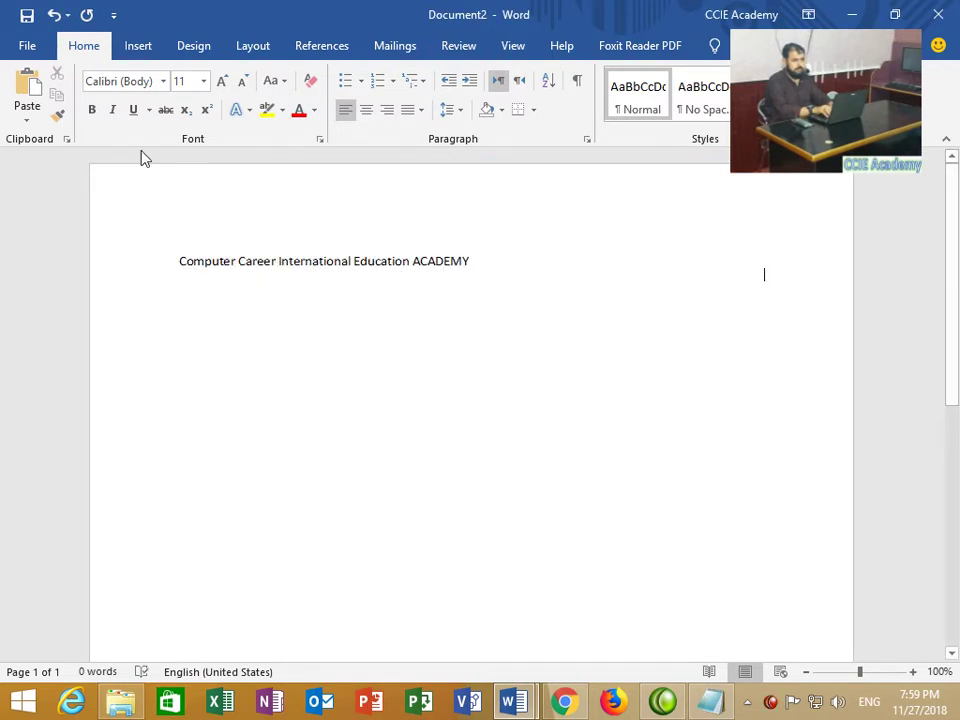
Step: Save the new Word document to the Desktop as "Important File"
{"action": "left_click", "coordinate": [27, 20]}
{"action": "left_click", "coordinate": [287, 372]}
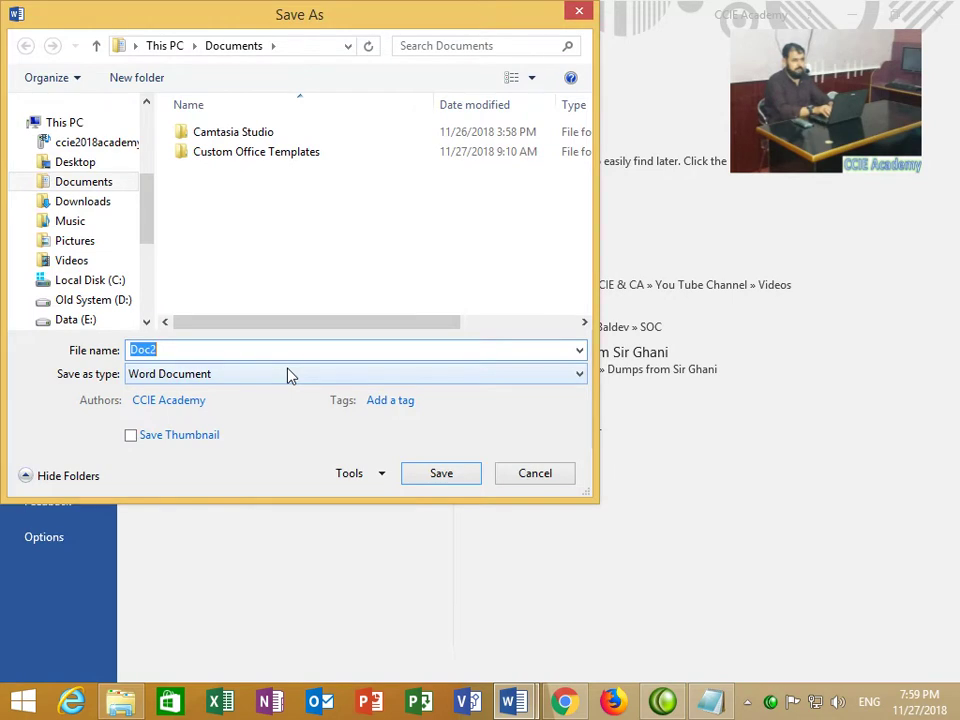
{"action": "type", "text": "Imp"}
{"action": "type", "text": "oar"}
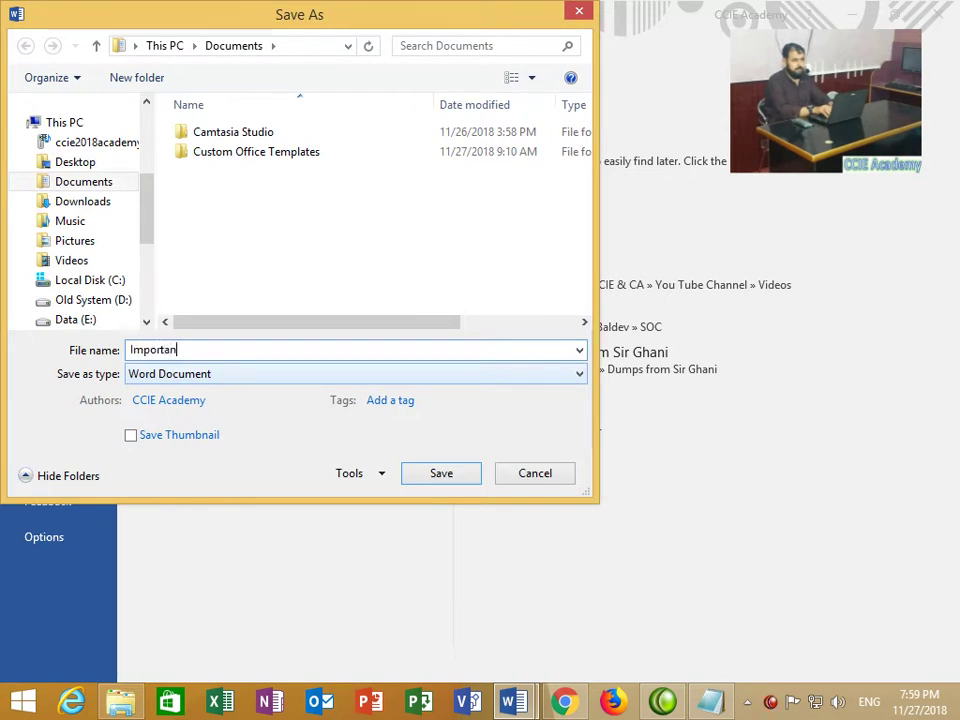
{"action": "type", "text": "ant File"}
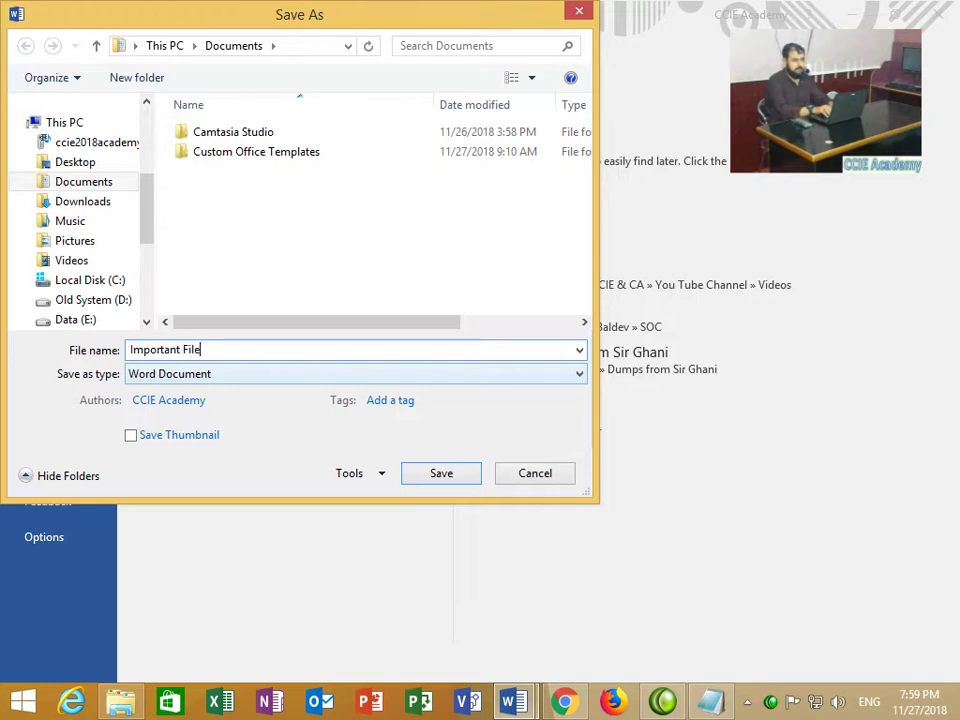
{"action": "scroll", "coordinate": [140, 180], "scroll_direction": "up", "scroll_amount": 4}
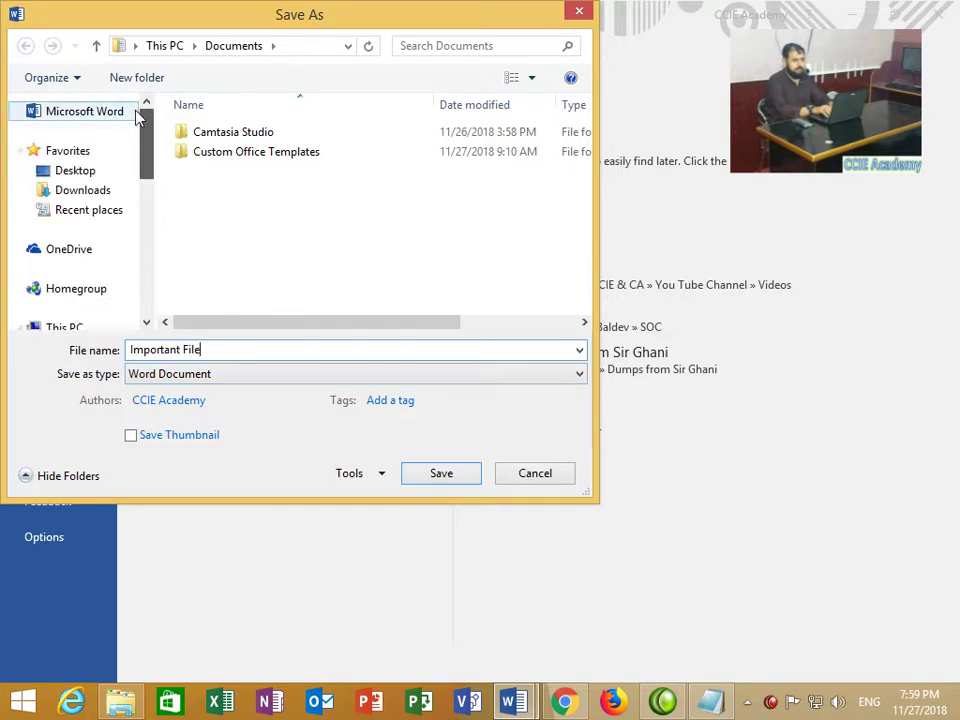
{"action": "left_click", "coordinate": [95, 172]}
{"action": "left_click", "coordinate": [440, 474]}
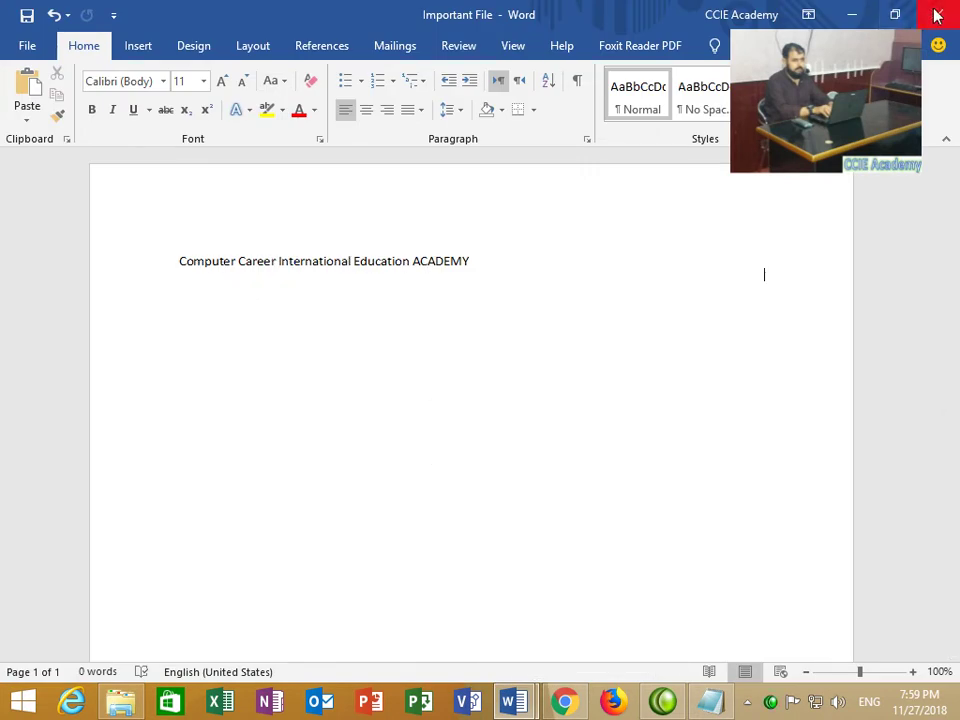
Step: Shorten the line in the C C I E ACADEMY source document to "C C I E ACADEMY" and save it
{"action": "key", "text": "alt+Tab"}
{"action": "left_click", "coordinate": [423, 257]}
{"action": "left_click", "coordinate": [418, 257]}
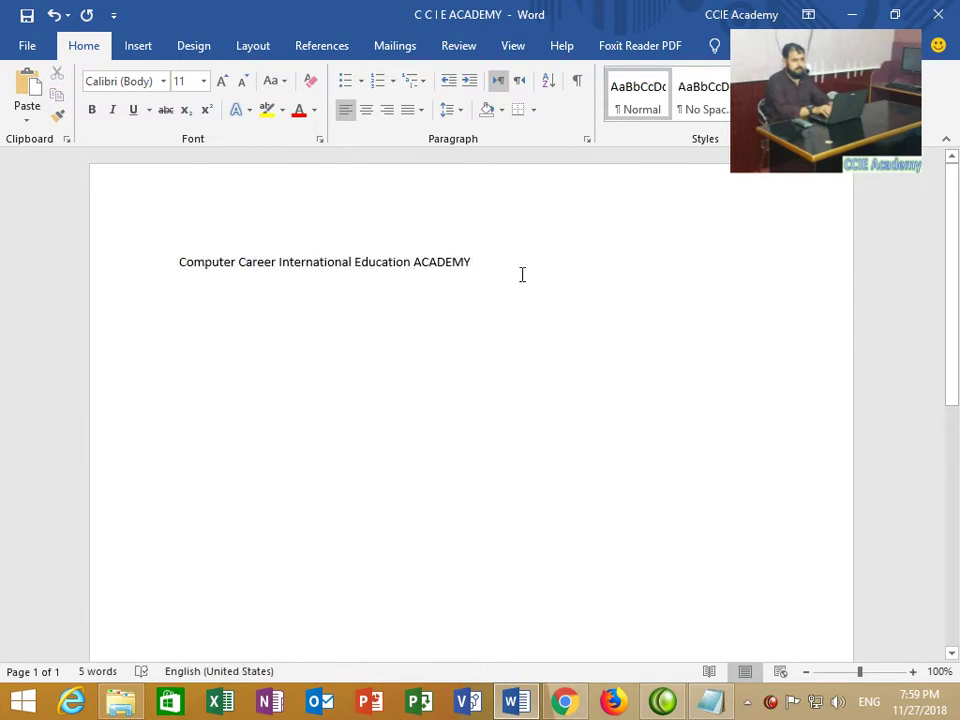
{"action": "key", "text": "BackSpace"}
{"action": "key", "text": "BackSpace"}
{"action": "key", "text": "BackSpace"}
{"action": "key", "text": "BackSpace"}
{"action": "key", "text": "BackSpace"}
{"action": "key", "text": "BackSpace"}
{"action": "key", "text": "BackSpace"}
{"action": "key", "text": "BackSpace"}
{"action": "key", "text": "BackSpace"}
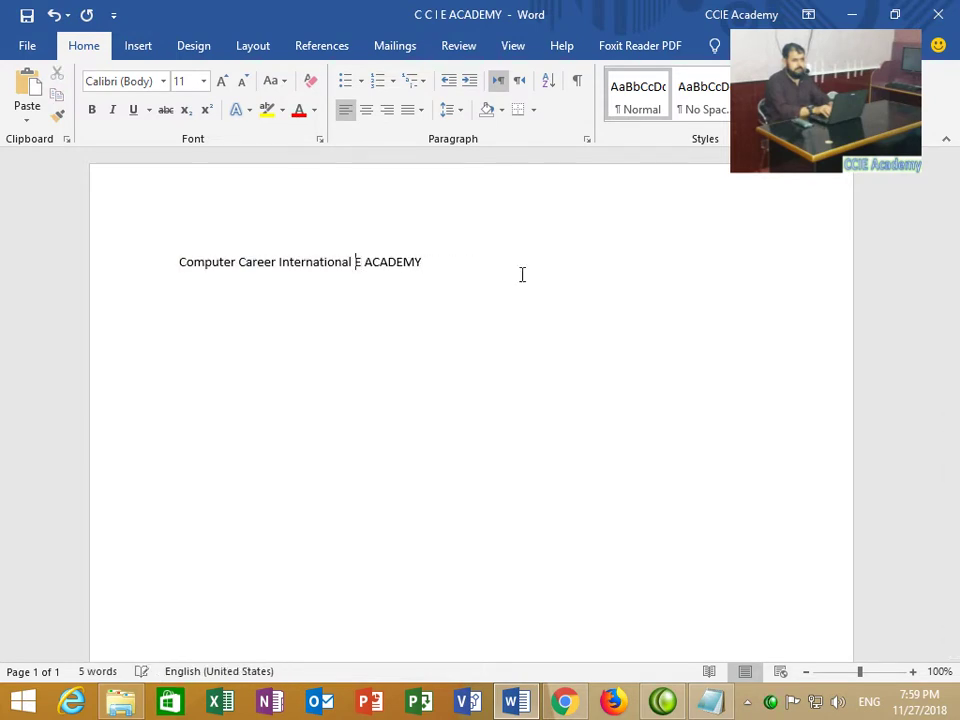
{"action": "key", "text": "BackSpace"}
{"action": "key", "text": "BackSpace"}
{"action": "key", "text": "BackSpace"}
{"action": "key", "text": "BackSpace"}
{"action": "key", "text": "BackSpace"}
{"action": "key", "text": "BackSpace"}
{"action": "key", "text": "BackSpace"}
{"action": "key", "text": "BackSpace"}
{"action": "key", "text": "BackSpace"}
{"action": "key", "text": "BackSpace"}
{"action": "key", "text": "BackSpace"}
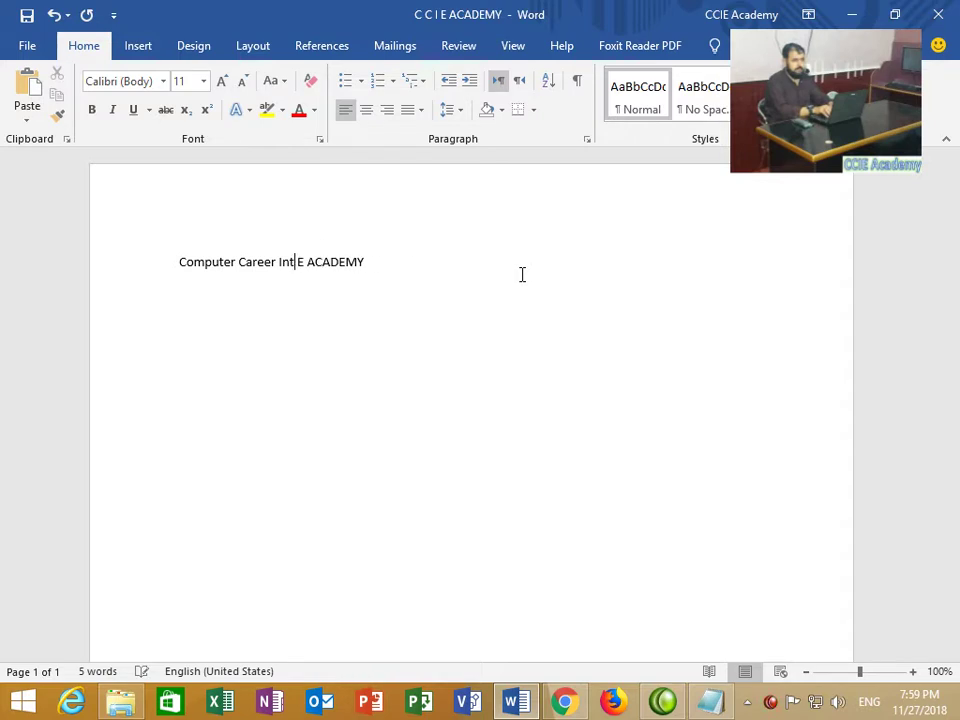
{"action": "key", "text": "BackSpace"}
{"action": "key", "text": "BackSpace"}
{"action": "key", "text": "BackSpace"}
{"action": "key", "text": "BackSpace"}
{"action": "key", "text": "BackSpace"}
{"action": "key", "text": "BackSpace"}
{"action": "key", "text": "BackSpace"}
{"action": "key", "text": "BackSpace"}
{"action": "key", "text": "BackSpace"}
{"action": "key", "text": "BackSpace"}
{"action": "key", "text": "BackSpace"}
{"action": "key", "text": "BackSpace"}
{"action": "key", "text": "BackSpace"}
{"action": "key", "text": "BackSpace"}
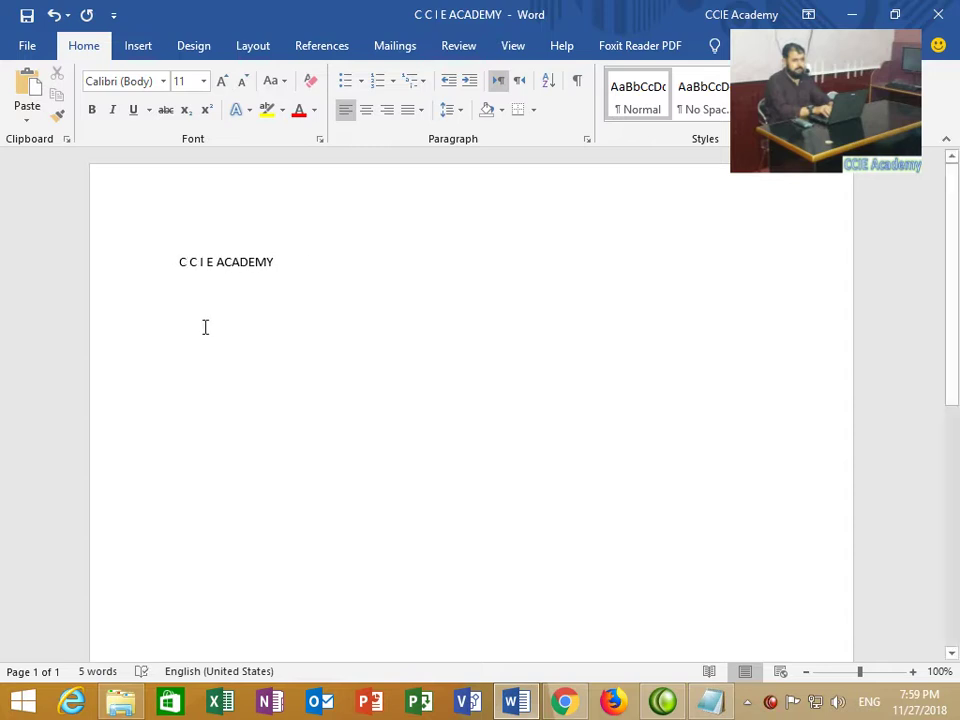
{"action": "left_click", "coordinate": [27, 14]}
Step: Minimize Word, then reopen Important File from the desktop and update it with the data from the linked file
{"action": "left_click", "coordinate": [862, 16]}
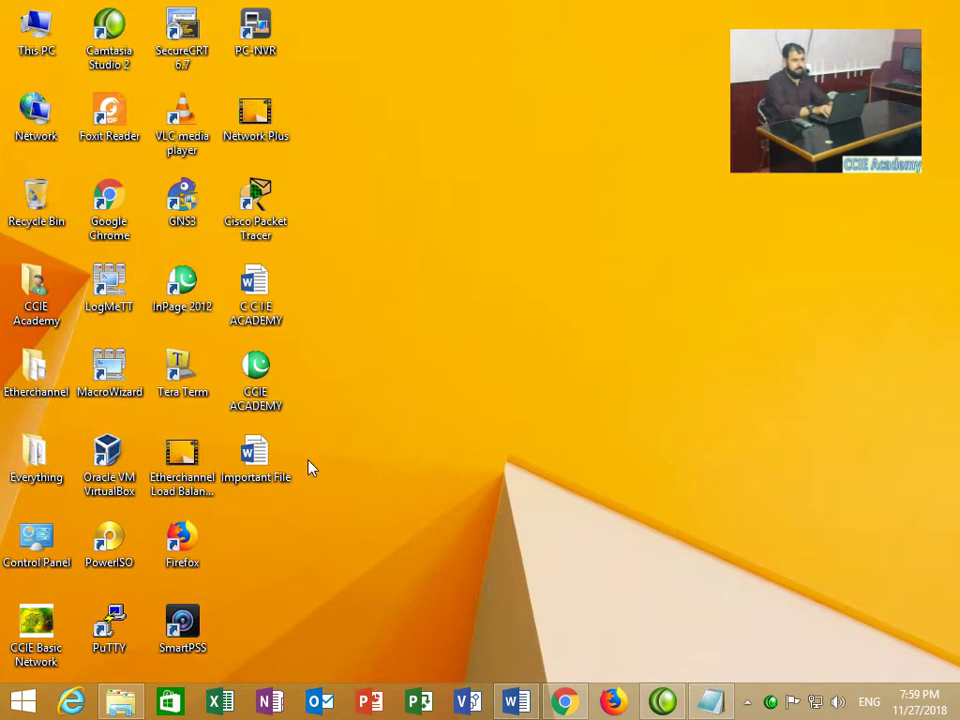
{"action": "left_click", "coordinate": [256, 458]}
{"action": "right_click", "coordinate": [396, 298]}
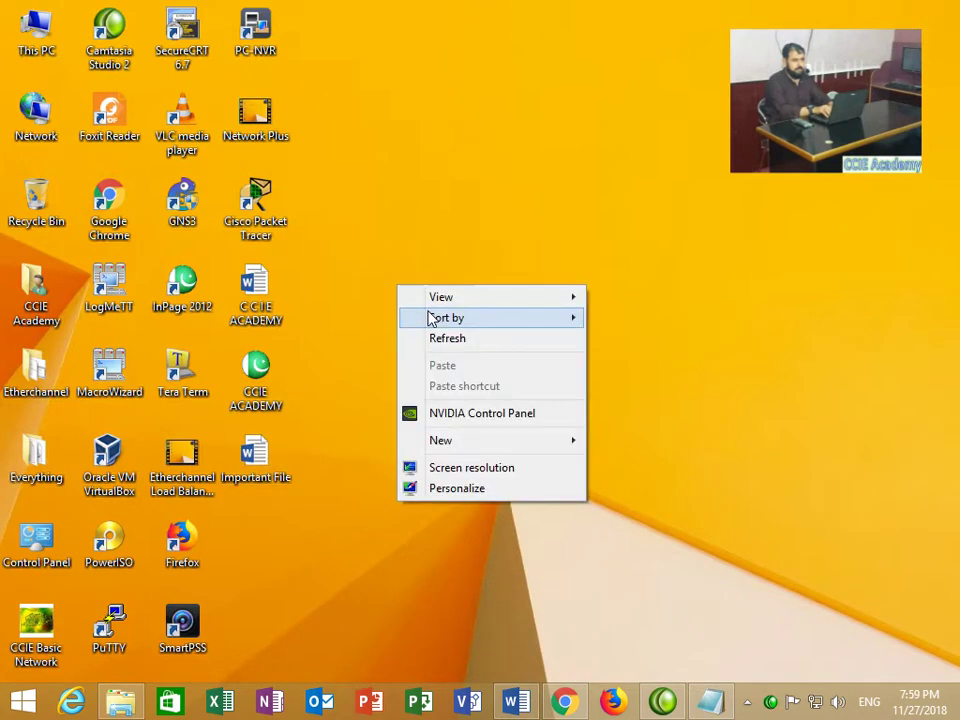
{"action": "left_click", "coordinate": [428, 338]}
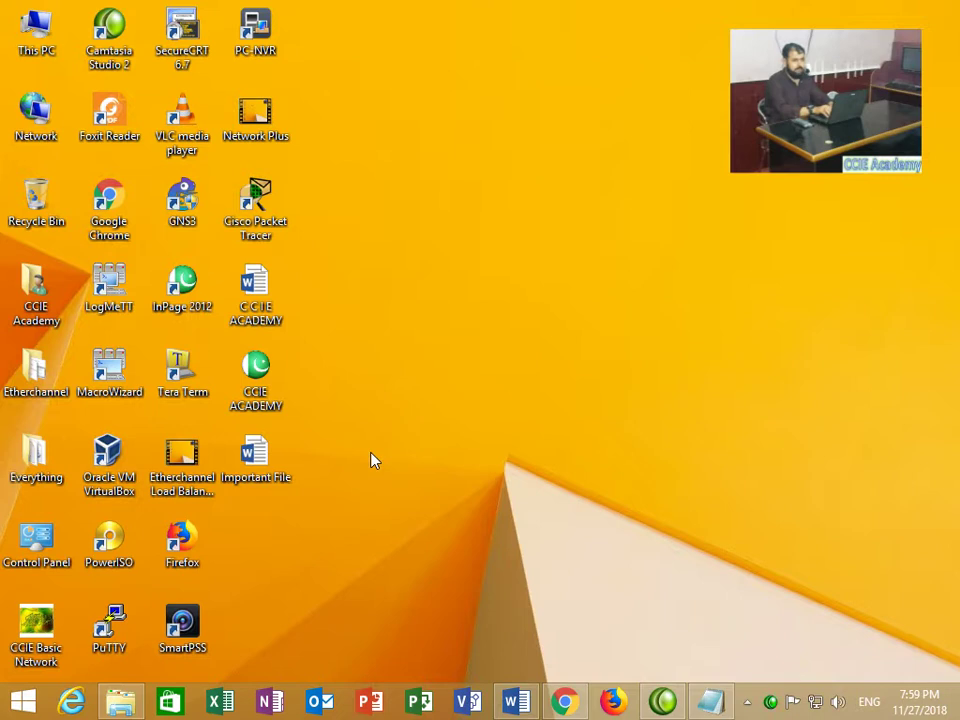
{"action": "double_click", "coordinate": [276, 456]}
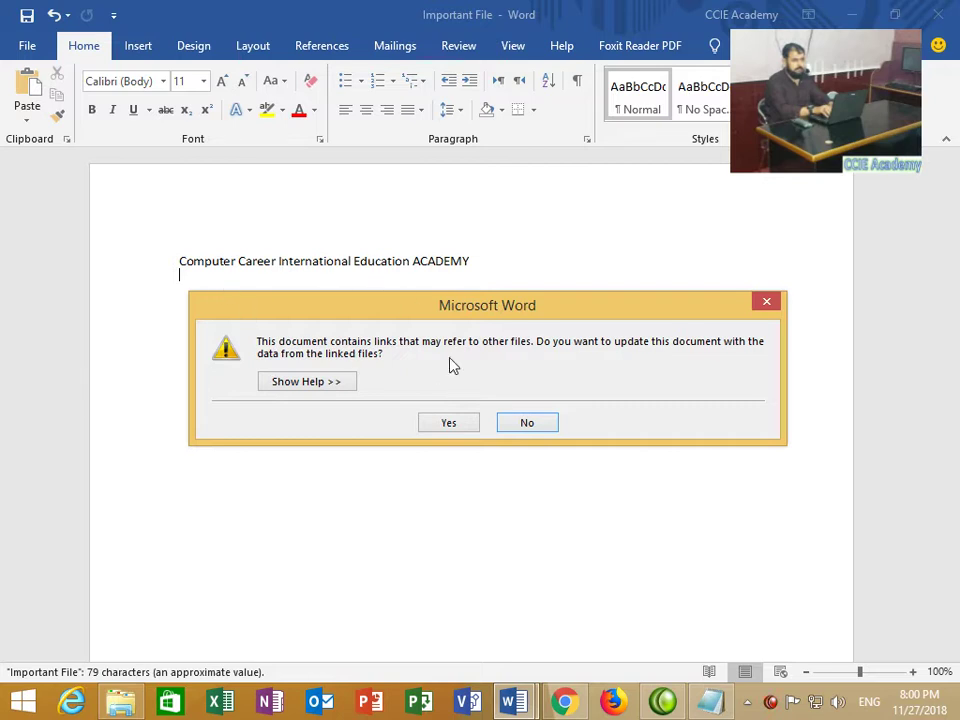
{"action": "left_click", "coordinate": [447, 423]}
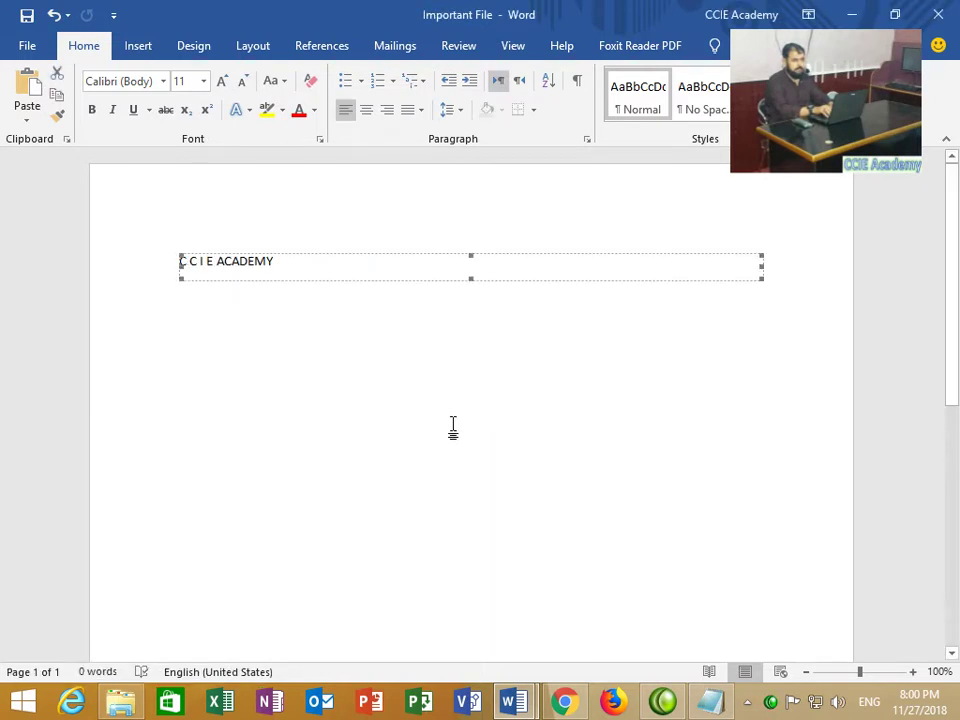
Step: Minimize both Word documents and launch InPage 2012 from the desktop
{"action": "left_click", "coordinate": [851, 14]}
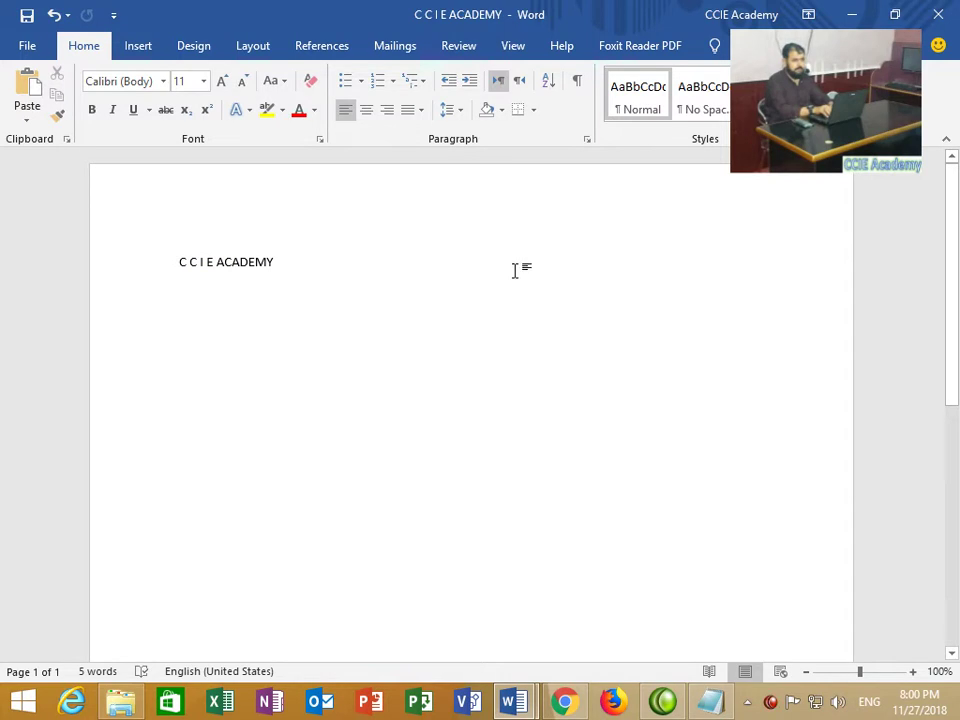
{"action": "left_click", "coordinate": [851, 14]}
{"action": "right_click", "coordinate": [519, 187]}
{"action": "left_click", "coordinate": [551, 240]}
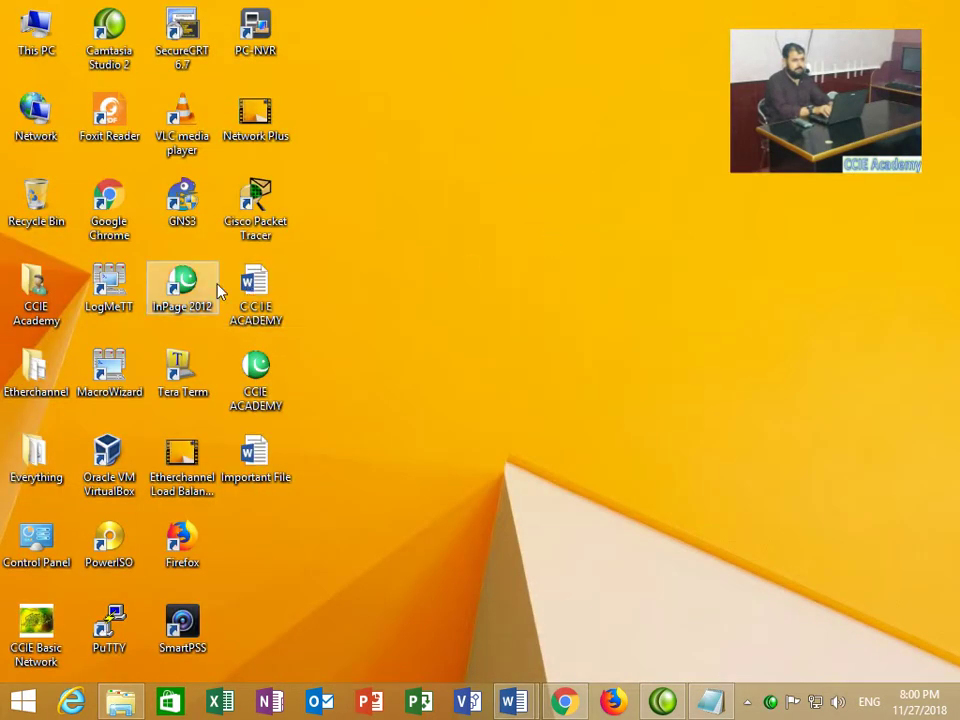
{"action": "double_click", "coordinate": [182, 285]}
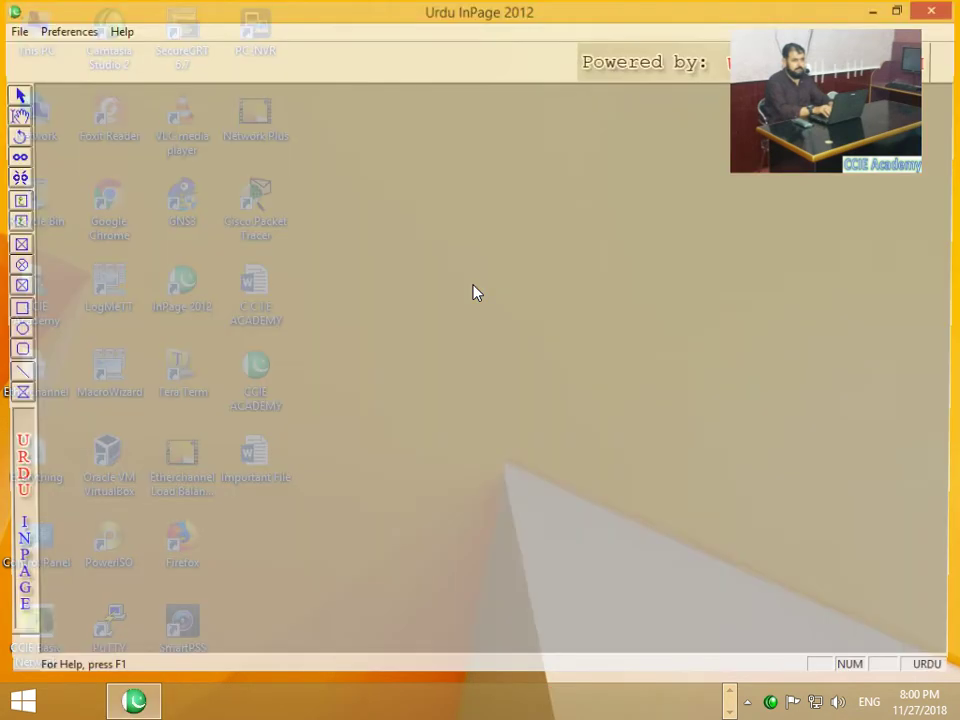
{"action": "left_click", "coordinate": [15, 31]}
{"action": "left_click", "coordinate": [65, 31]}
{"action": "left_click", "coordinate": [60, 53]}
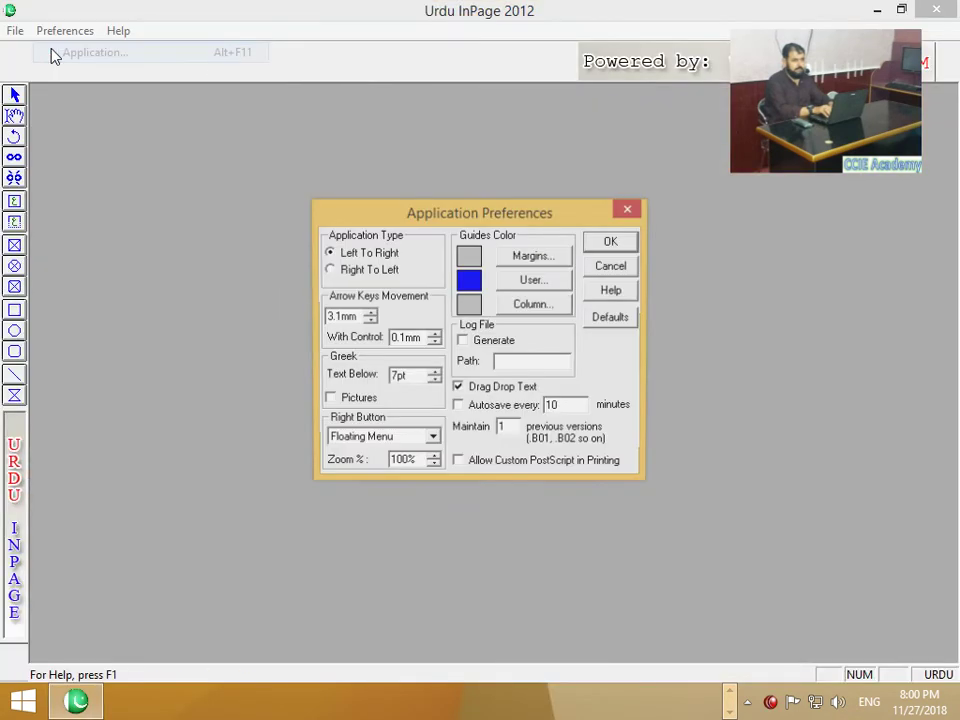
{"action": "left_click", "coordinate": [612, 266]}
Step: Create a new InPage document with the default page settings
{"action": "left_click", "coordinate": [15, 31]}
{"action": "left_click", "coordinate": [30, 53]}
{"action": "left_click", "coordinate": [625, 289]}
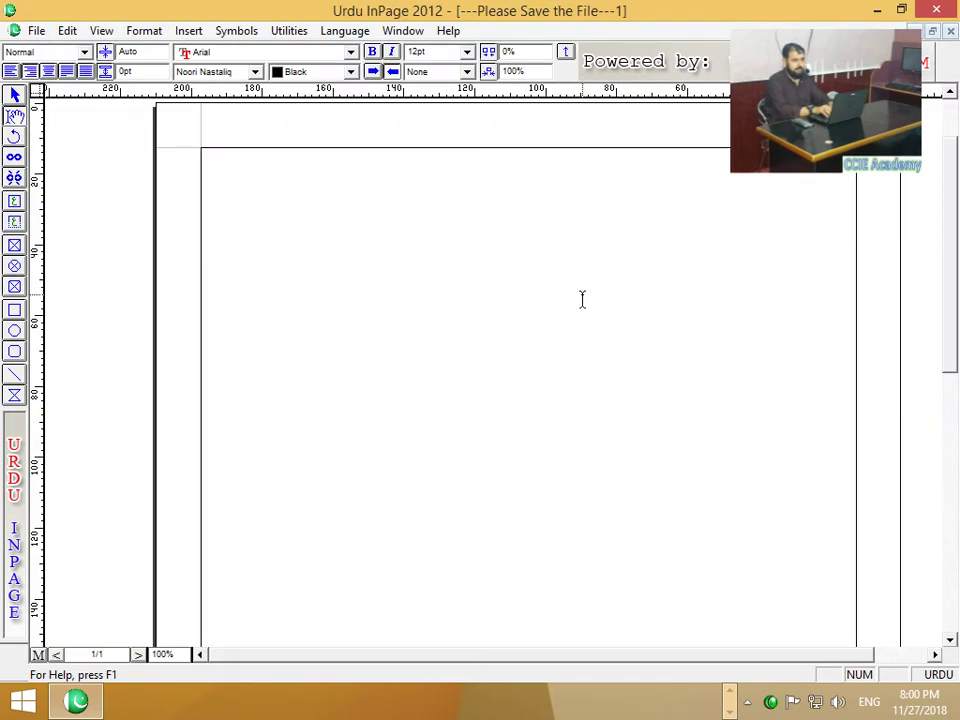
Step: View the Phonetic keyboard layout from the Keyboard Preferences, then close the dialog with Phonetic kept as the keyboard
{"action": "left_click", "coordinate": [66, 31]}
{"action": "mouse_move", "coordinate": [135, 390]}
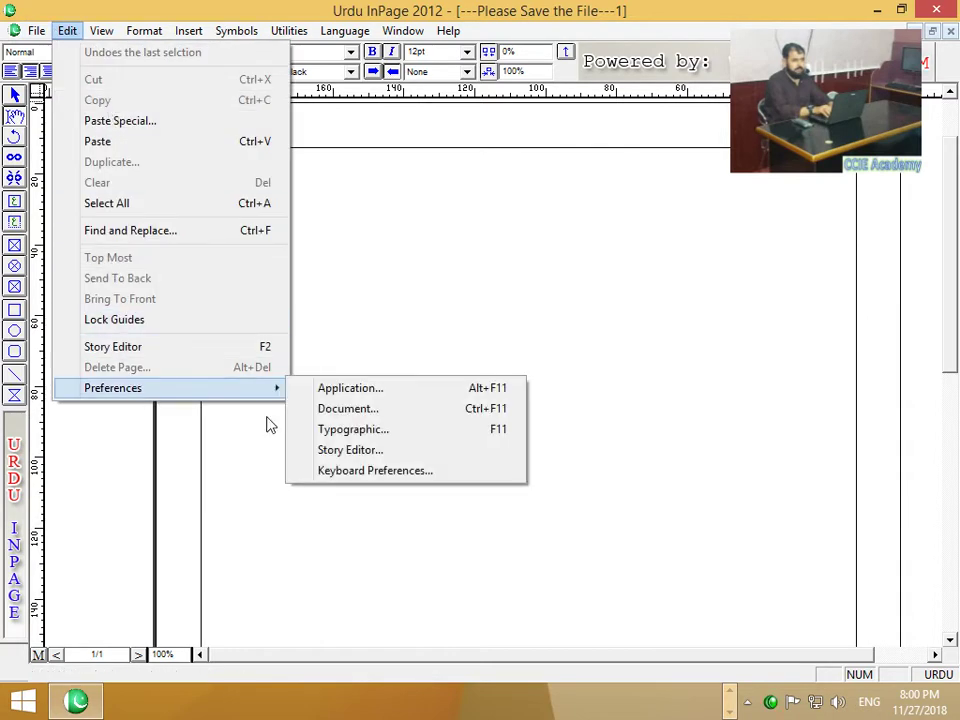
{"action": "left_click", "coordinate": [368, 471]}
{"action": "left_click", "coordinate": [455, 352]}
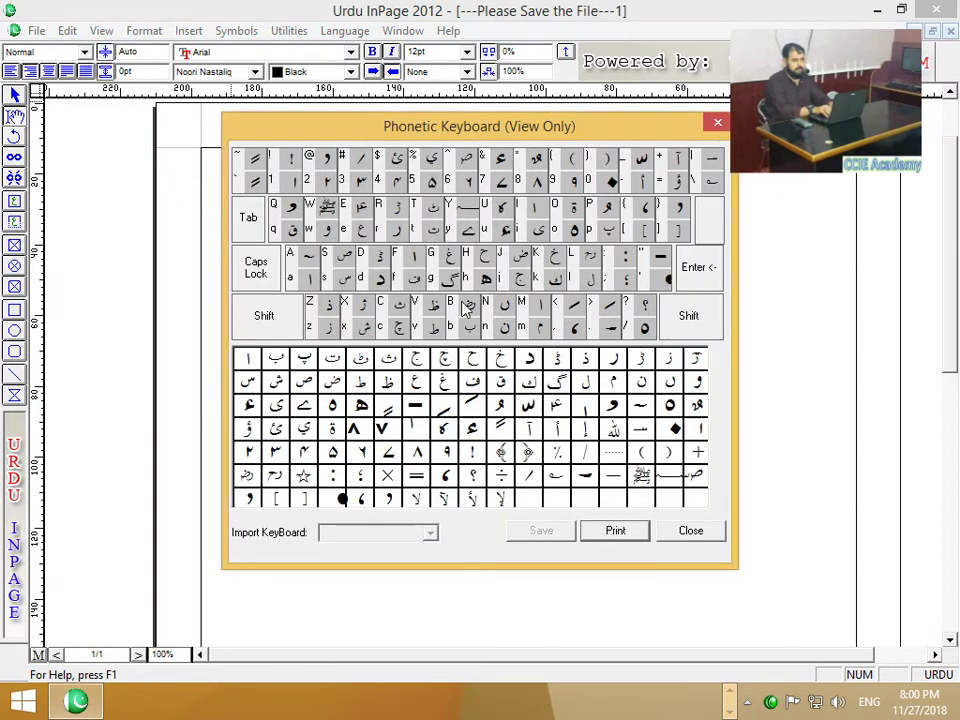
{"action": "left_click", "coordinate": [703, 537]}
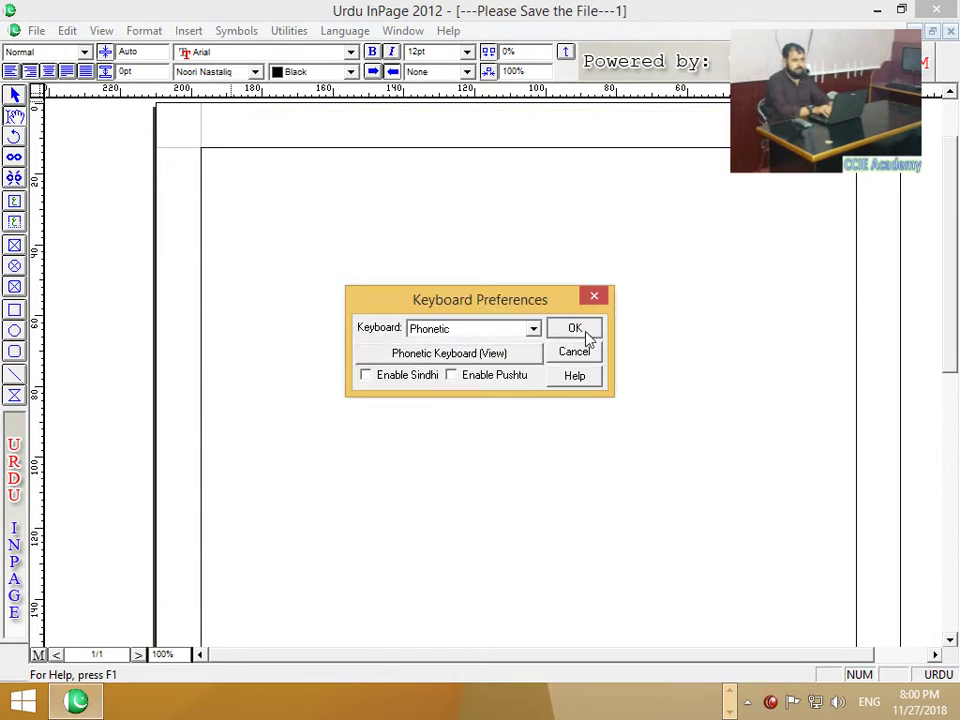
{"action": "left_click", "coordinate": [587, 334]}
{"action": "left_click", "coordinate": [67, 31]}
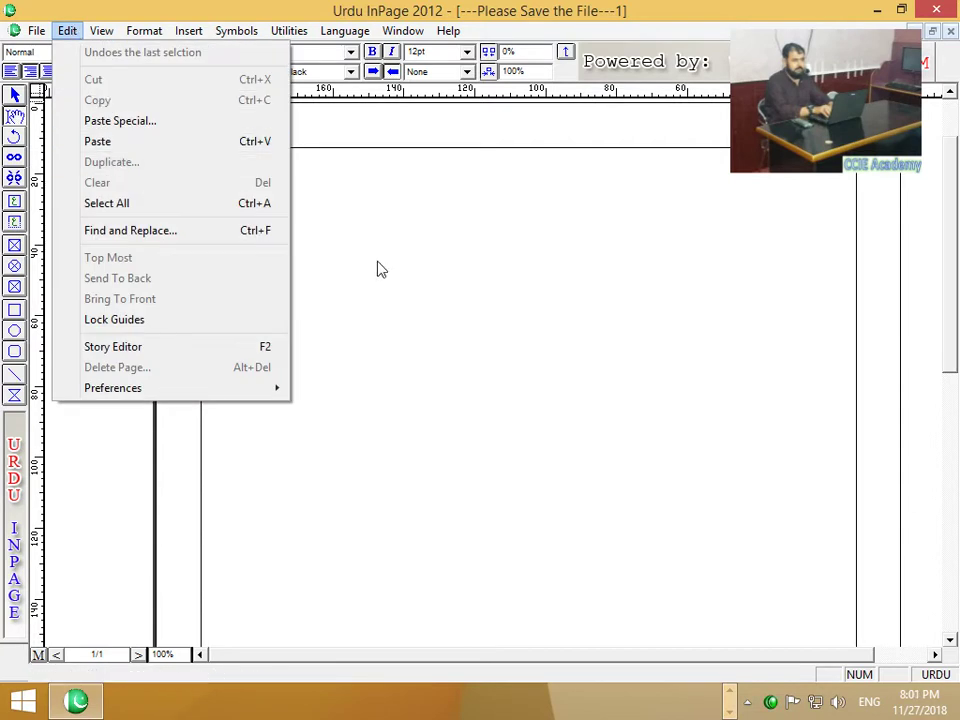
Step: Set the text size to 45 pt for the empty page
{"action": "left_click", "coordinate": [408, 269]}
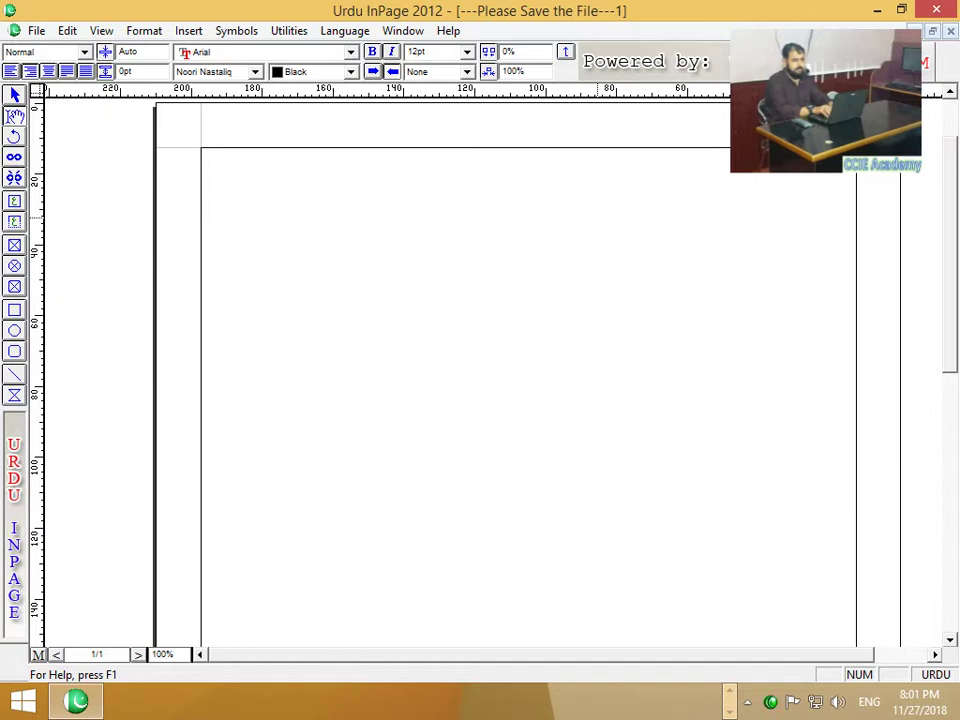
{"action": "left_click", "coordinate": [425, 51]}
{"action": "type", "text": "45"}
{"action": "key", "text": "Return"}
Step: Write the Urdu sentence "میں سی سی آئی اکیڈمی میں پڑھتاہوں۔" on the first line of the page
{"action": "key", "text": "Left"}
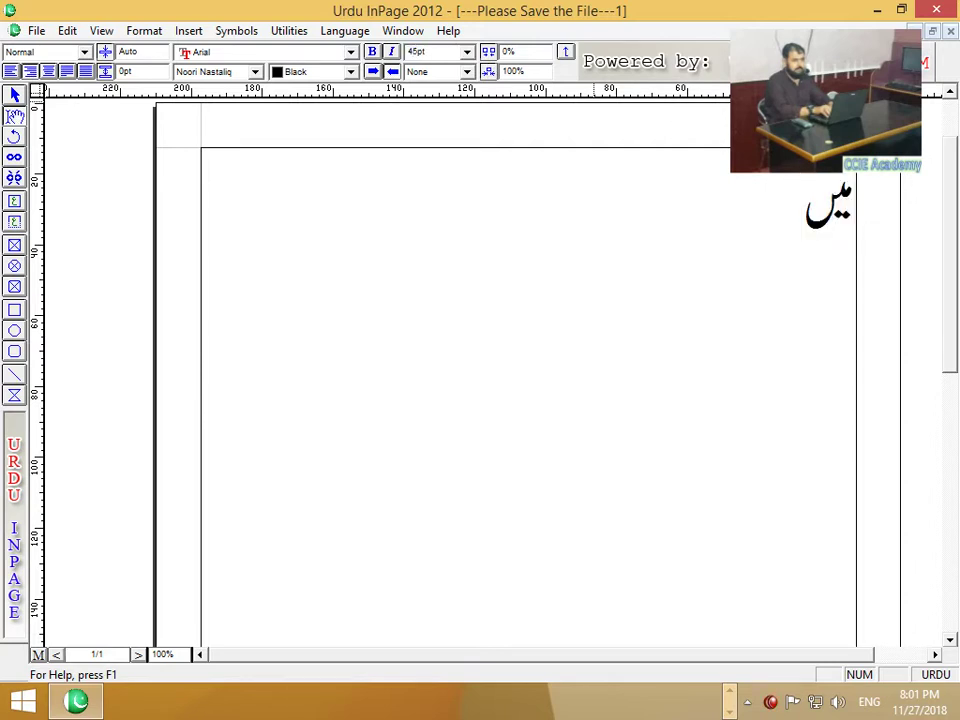
{"action": "type", "text": "سی س"}
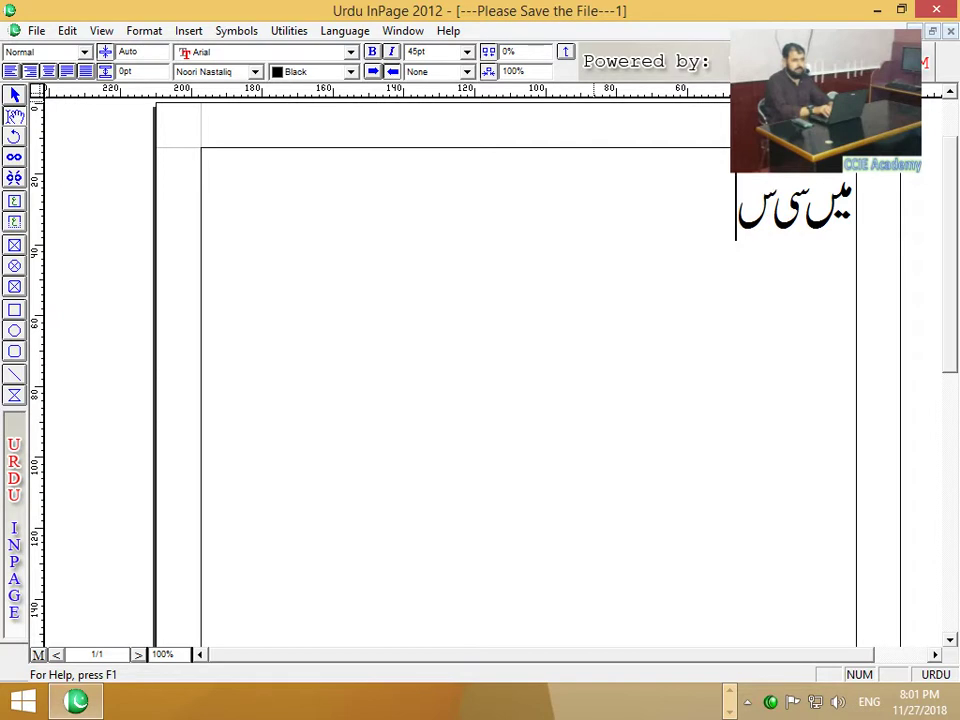
{"action": "type", "text": "ی آ"}
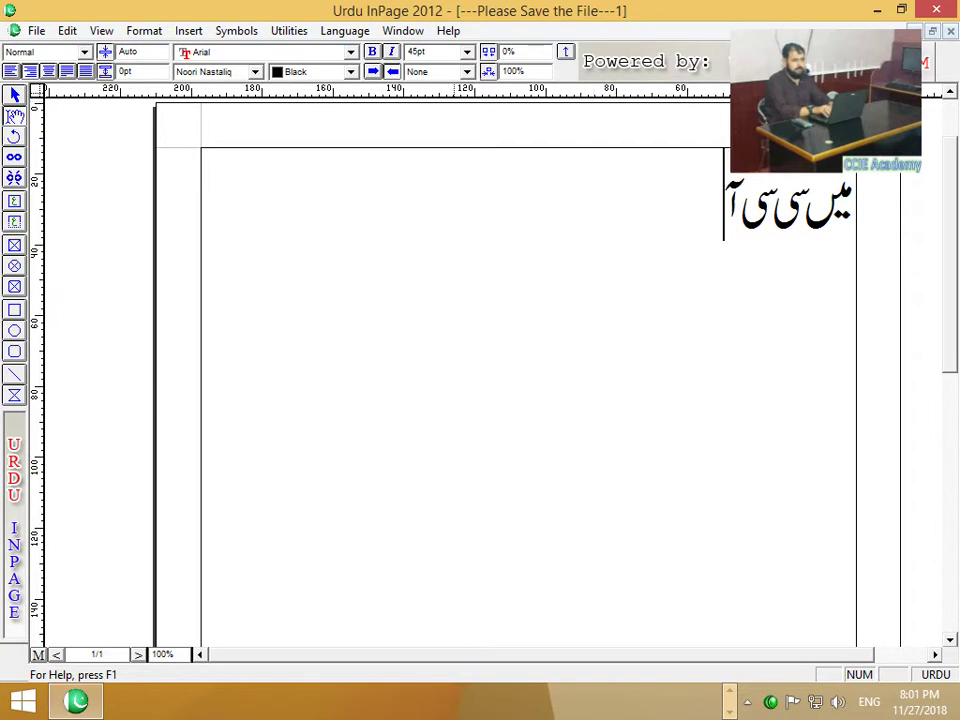
{"action": "type", "text": "ئی اکی"}
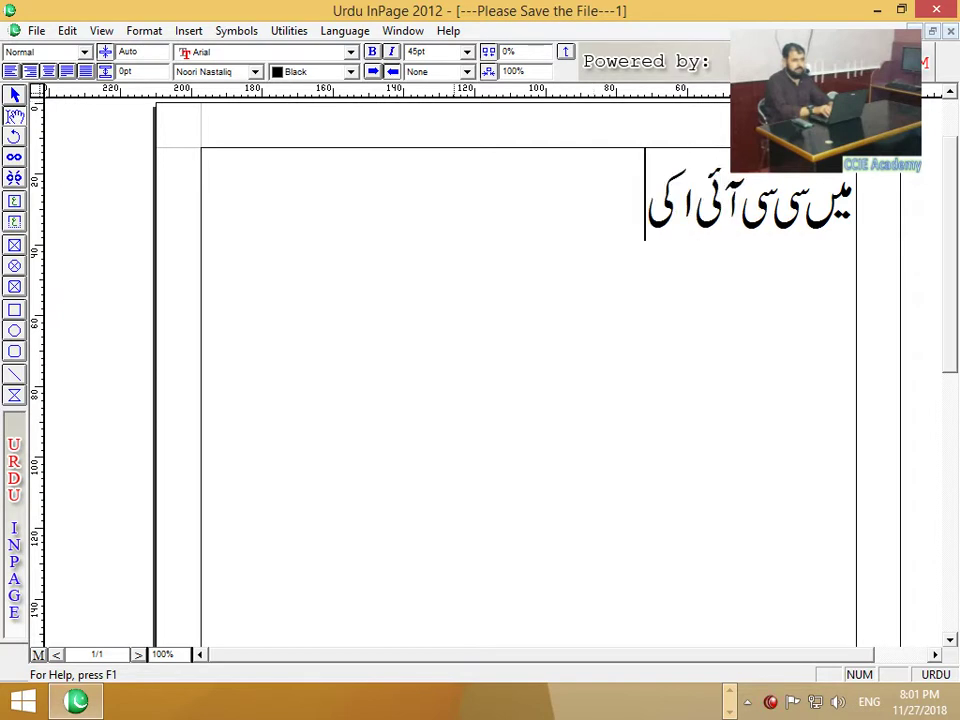
{"action": "type", "text": "ڈمی می"}
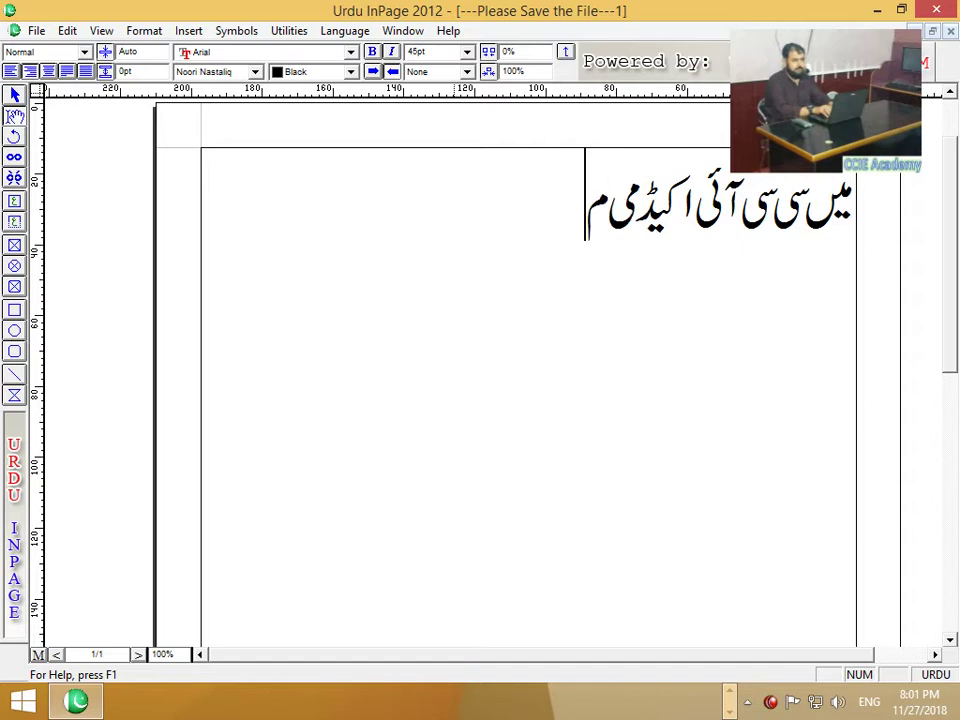
{"action": "type", "text": "ں"}
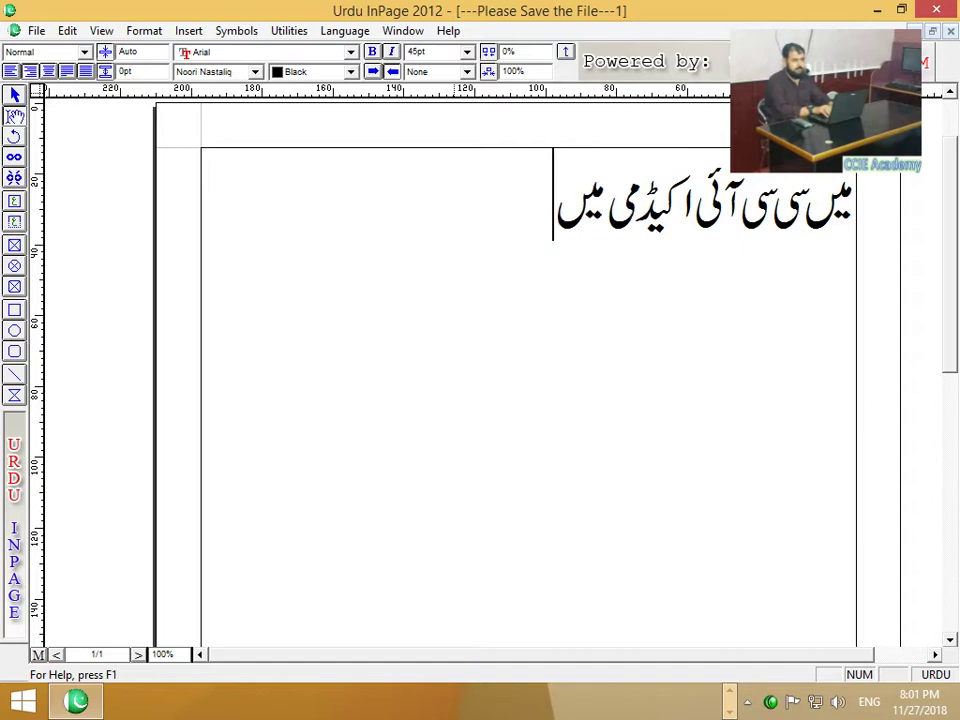
{"action": "type", "text": " پڑھتق"}
{"action": "key", "text": "BackSpace"}
{"action": "type", "text": "اہو"}
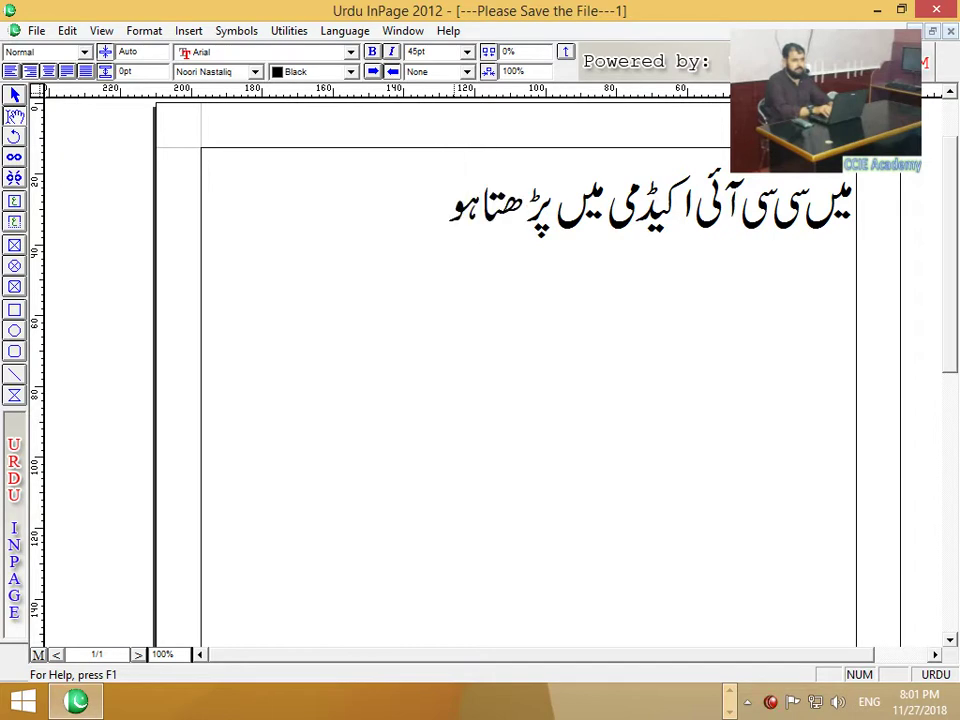
{"action": "type", "text": "ں۔"}
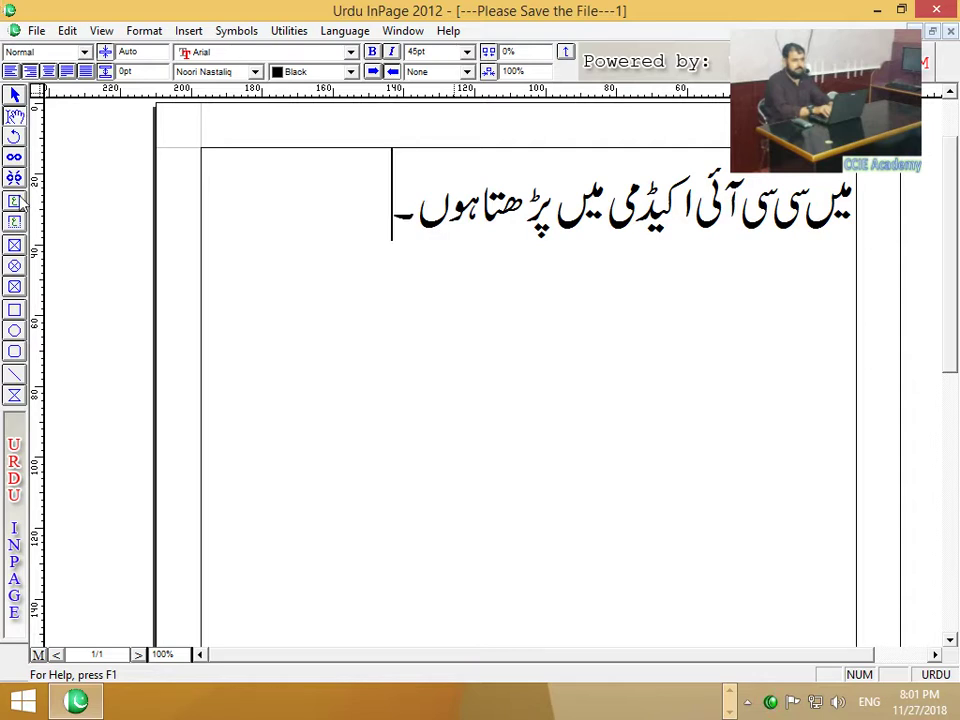
Step: Draw a text box in the blank area below the sentence and move the whole sentence into it
{"action": "left_click", "coordinate": [13, 146]}
{"action": "left_click_drag", "start_coordinate": [456, 281], "coordinate": [665, 451]}
{"action": "left_click", "coordinate": [13, 97]}
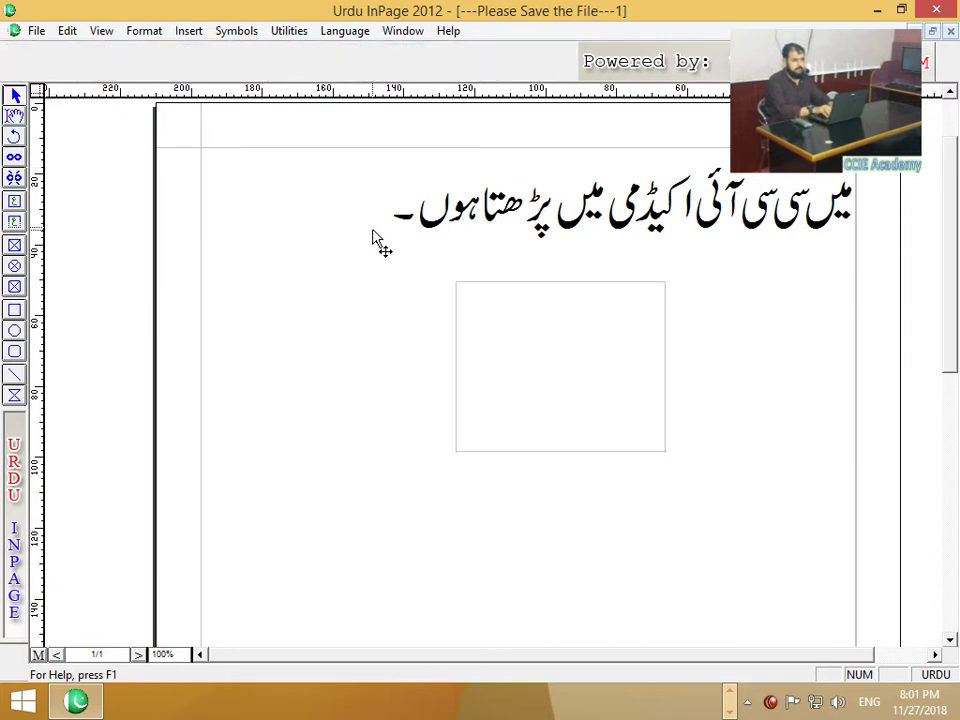
{"action": "left_click_drag", "start_coordinate": [377, 223], "coordinate": [900, 244]}
{"action": "mouse_move", "coordinate": [687, 237]}
{"action": "left_mouse_down"}
{"action": "mouse_move", "coordinate": [572, 242]}
{"action": "mouse_move", "coordinate": [561, 334]}
{"action": "left_mouse_up"}
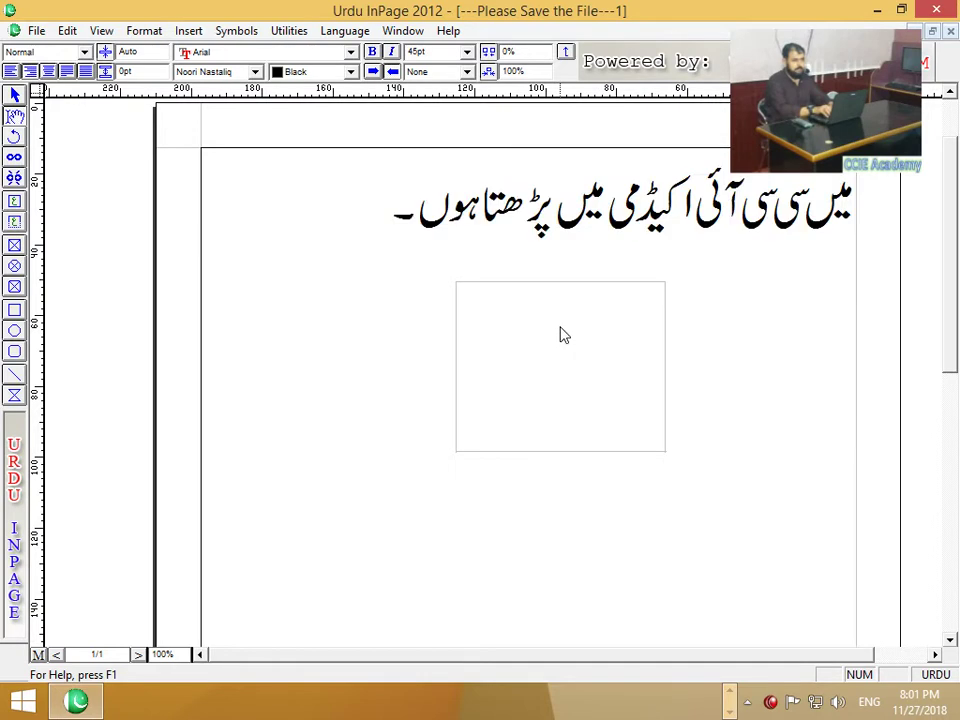
{"action": "left_click", "coordinate": [506, 426]}
Step: Enlarge the text box to about 78 × 61 mm and move it to the page's upper-right margin corner
{"action": "left_click", "coordinate": [14, 95]}
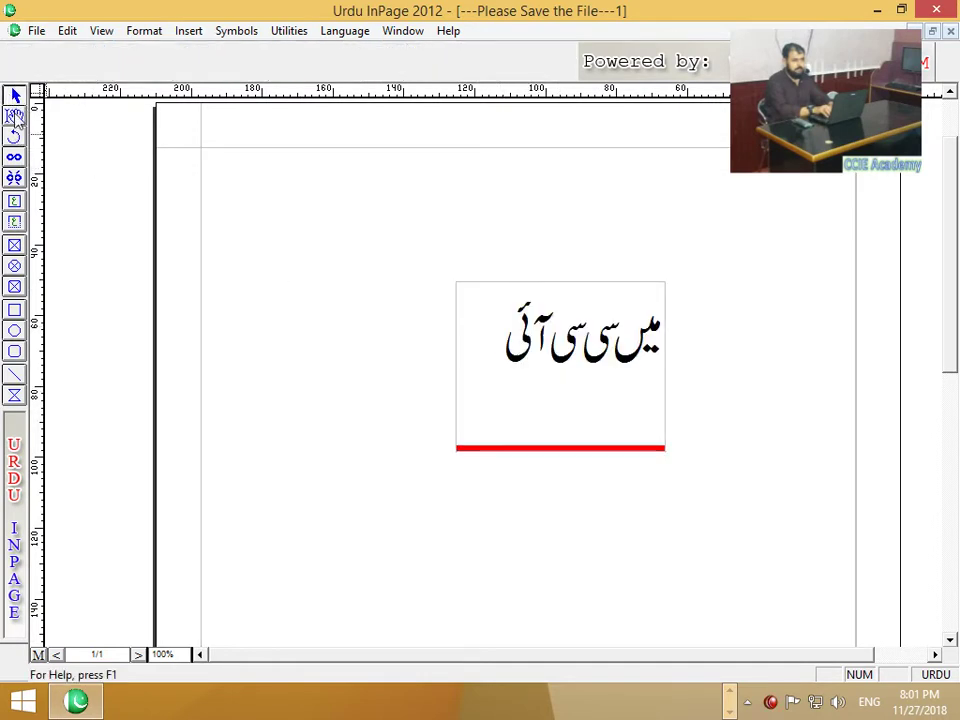
{"action": "left_click", "coordinate": [578, 388]}
{"action": "left_click_drag", "start_coordinate": [457, 452], "coordinate": [387, 497]}
{"action": "left_click_drag", "start_coordinate": [449, 447], "coordinate": [641, 322]}
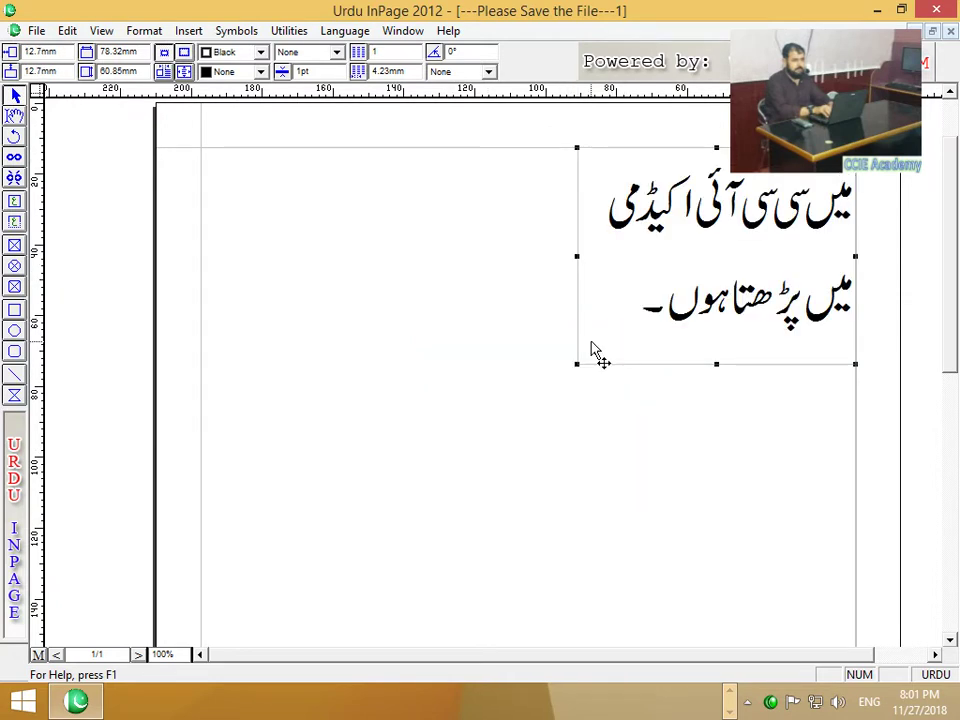
Step: Duplicate the text box into 2 rows and 2 columns with 0 mm spacing
{"action": "left_click", "coordinate": [72, 32]}
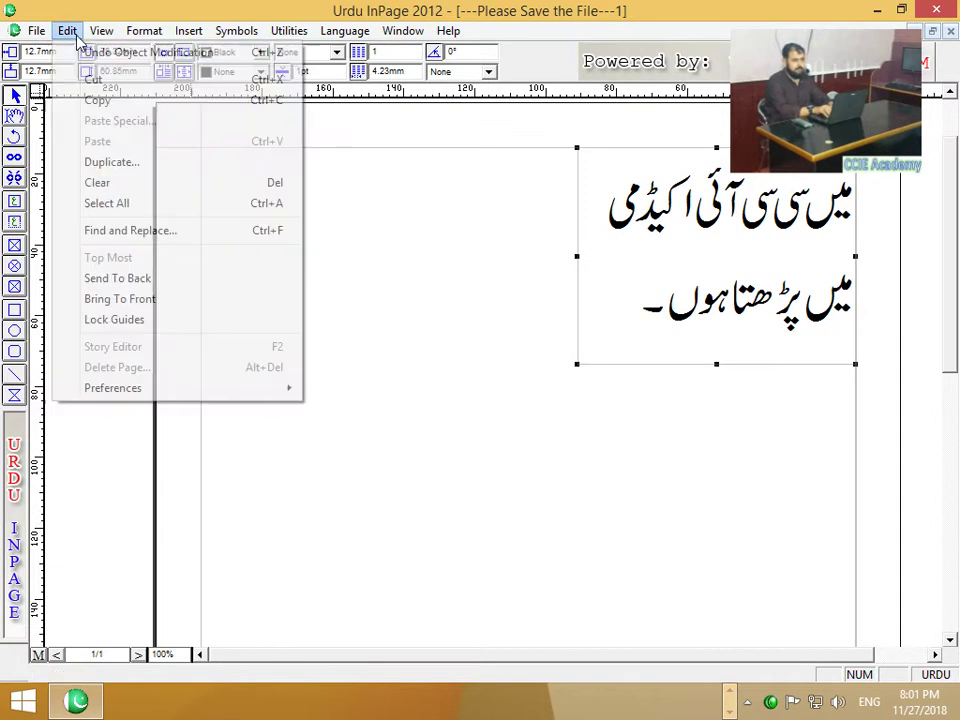
{"action": "left_click", "coordinate": [135, 164]}
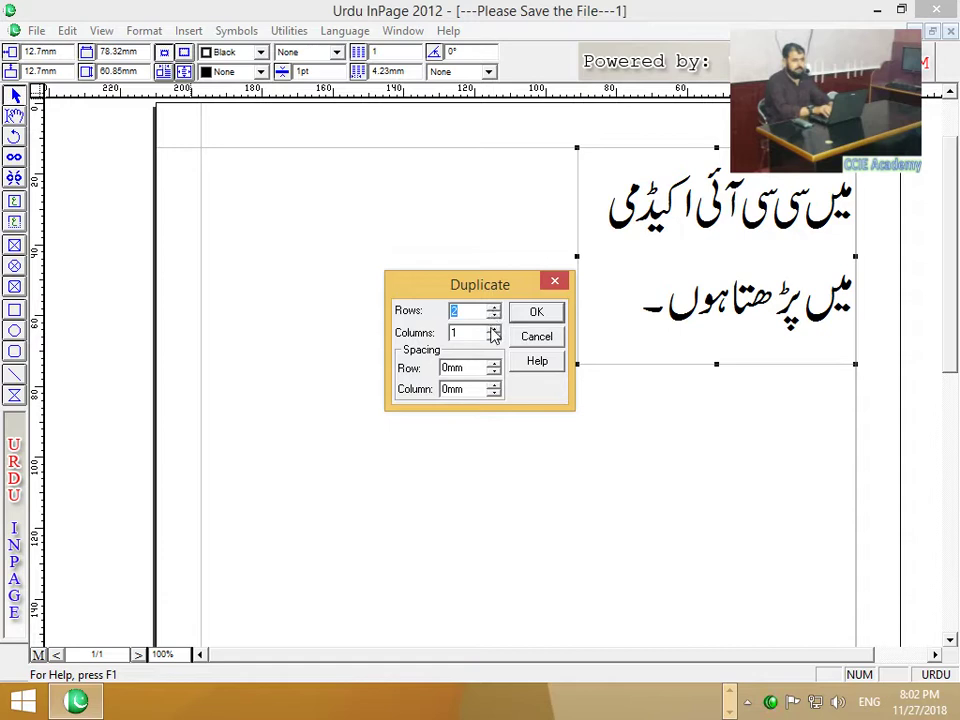
{"action": "left_click_drag", "start_coordinate": [490, 287], "coordinate": [328, 373]}
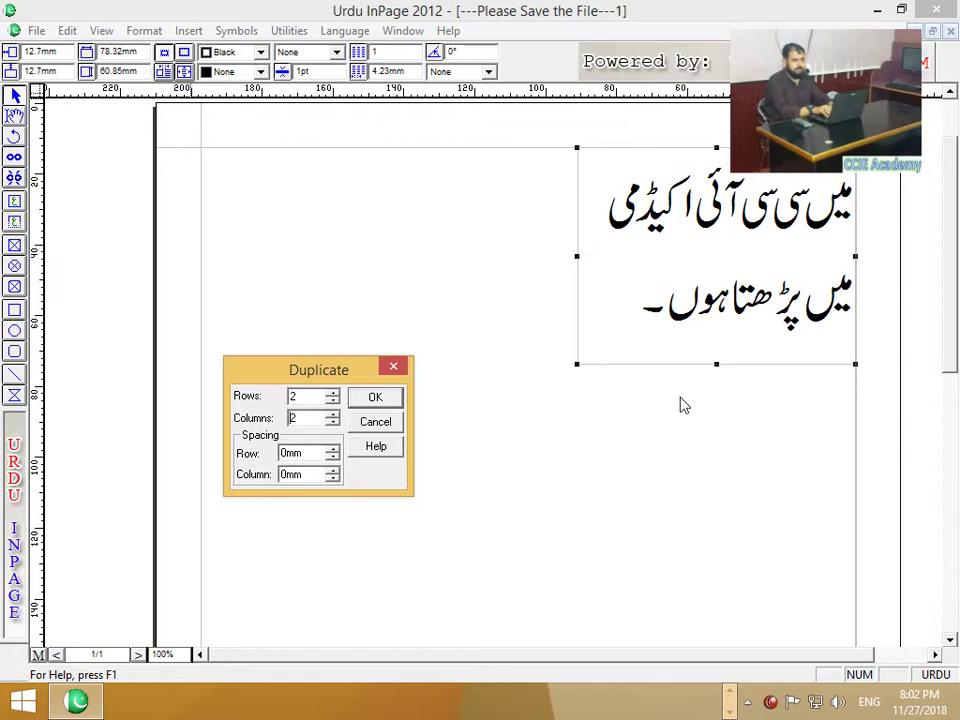
{"action": "left_click", "coordinate": [334, 415]}
{"action": "left_click", "coordinate": [376, 398]}
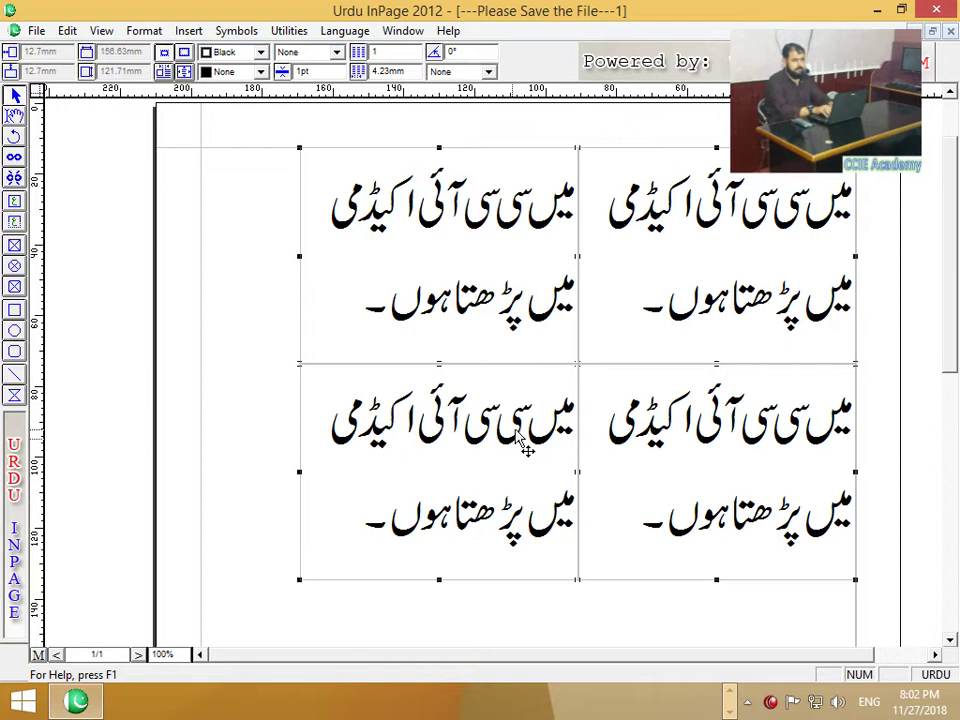
Step: Delete the three duplicated text boxes, keeping only the original in the page's upper-right corner
{"action": "left_click", "coordinate": [243, 507]}
{"action": "left_click", "coordinate": [379, 489]}
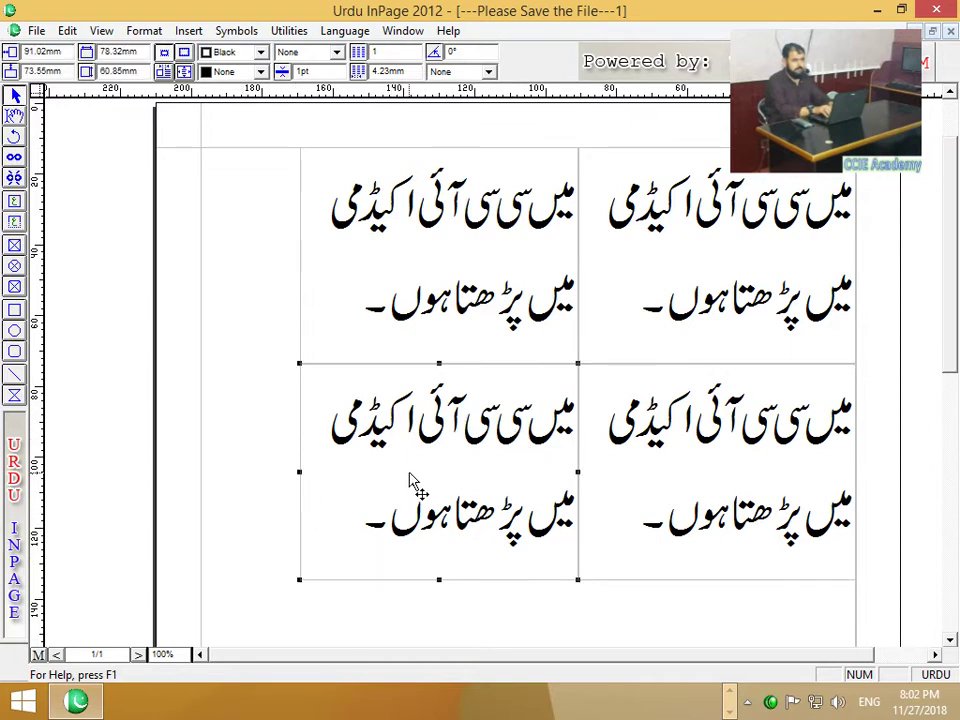
{"action": "key", "text": "Delete"}
{"action": "left_click", "coordinate": [574, 450]}
{"action": "key", "text": "Delete"}
{"action": "left_click", "coordinate": [510, 330]}
{"action": "key", "text": "Delete"}
{"action": "left_click", "coordinate": [613, 312]}
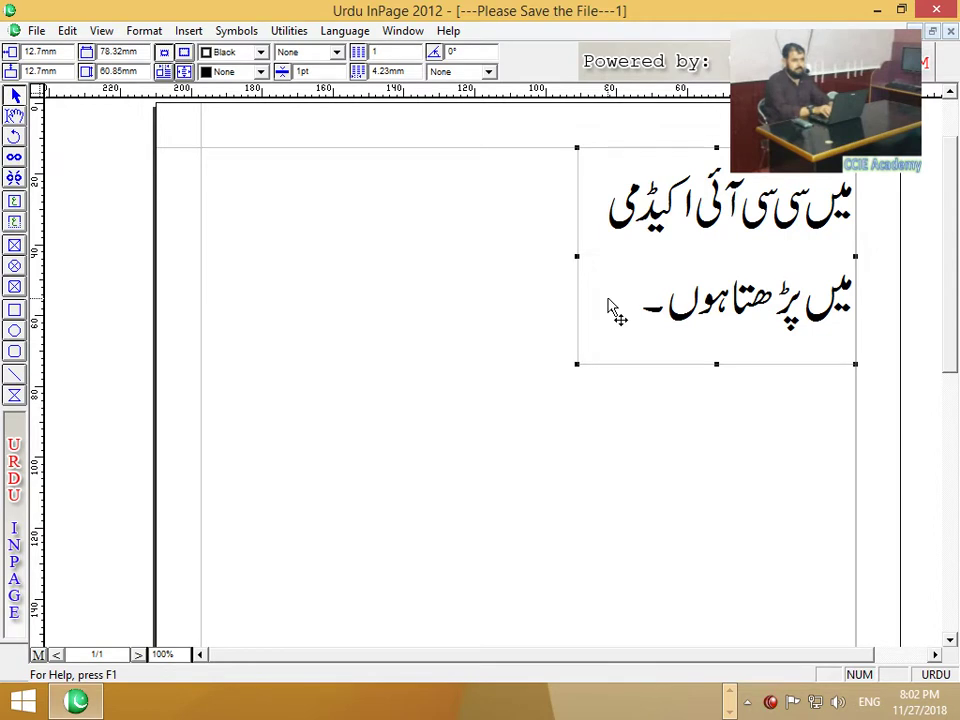
Step: Duplicate the text box into 1 row and 3 columns with 0 mm spacing
{"action": "left_click", "coordinate": [67, 30]}
{"action": "left_click", "coordinate": [112, 162]}
{"action": "type", "text": "2"}
{"action": "left_click", "coordinate": [493, 329]}
{"action": "left_click", "coordinate": [493, 329]}
{"action": "left_click", "coordinate": [493, 315]}
{"action": "left_click", "coordinate": [536, 314]}
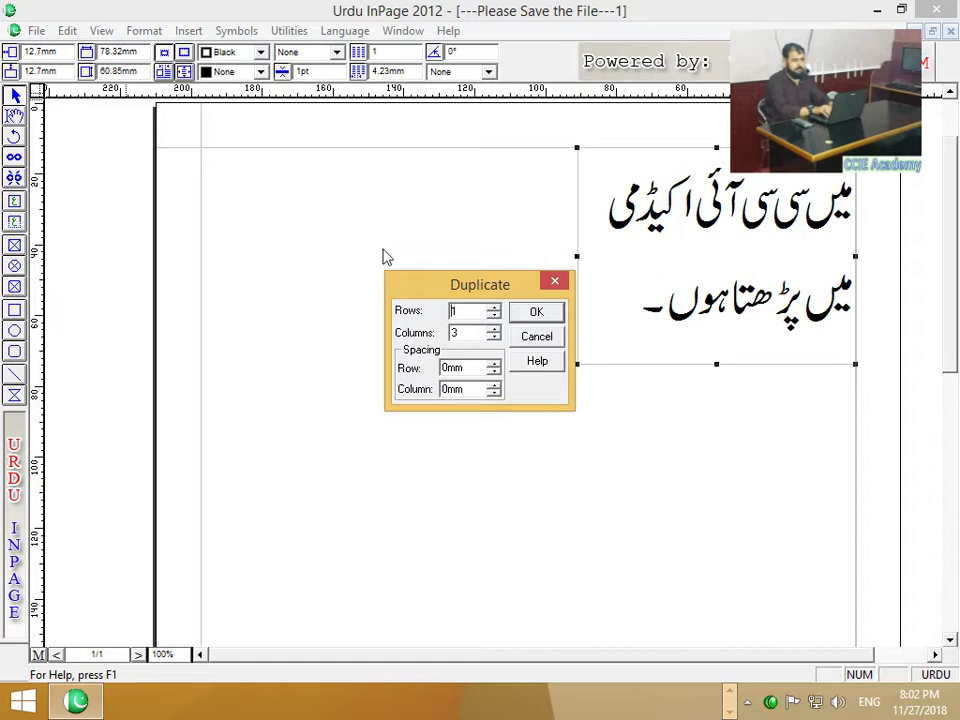
{"action": "left_click", "coordinate": [552, 317]}
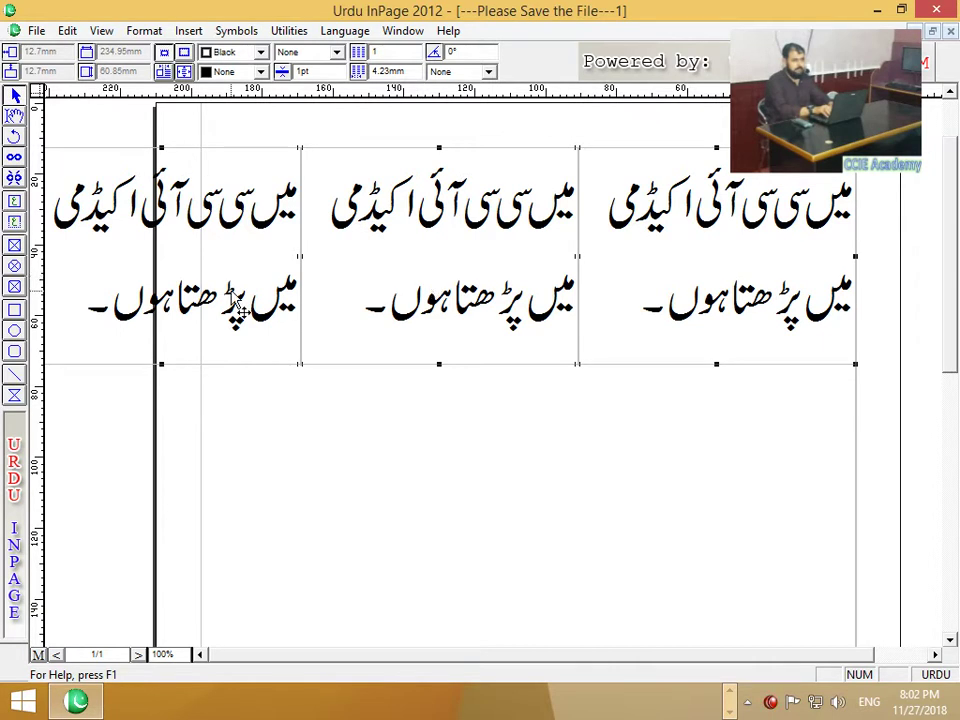
Step: Delete the two text box copies beside the original
{"action": "left_click", "coordinate": [287, 390]}
{"action": "left_click", "coordinate": [266, 339]}
{"action": "key", "text": "Delete"}
{"action": "left_click", "coordinate": [420, 333]}
{"action": "key", "text": "Delete"}
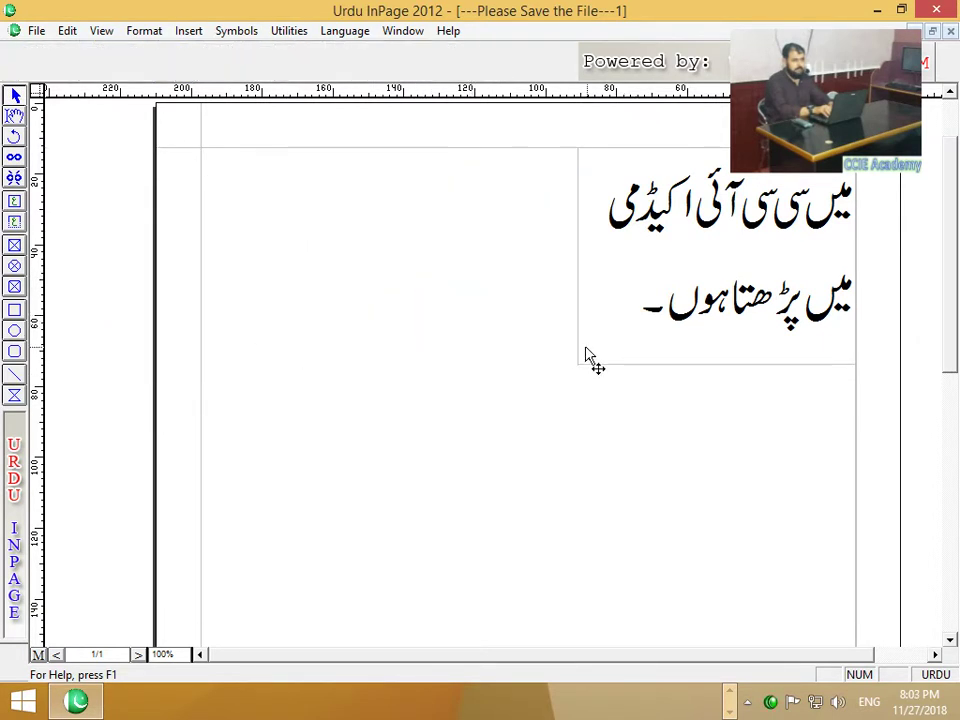
Step: Duplicate the text box into 3 rows and 1 column with 0 mm spacing
{"action": "left_click", "coordinate": [643, 350]}
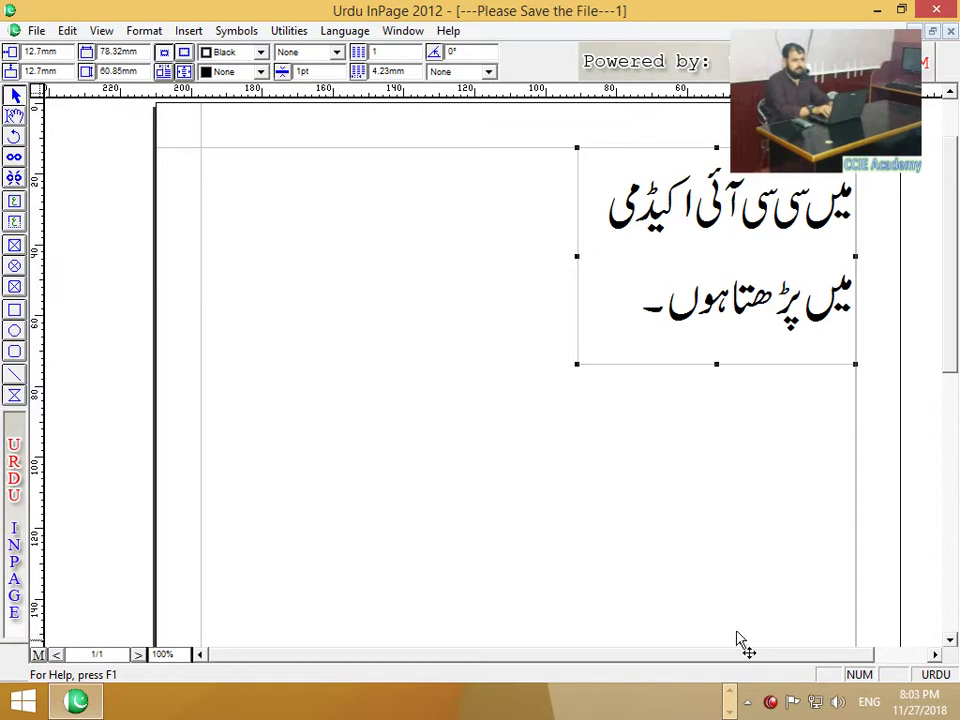
{"action": "left_click", "coordinate": [67, 31]}
{"action": "left_click", "coordinate": [115, 163]}
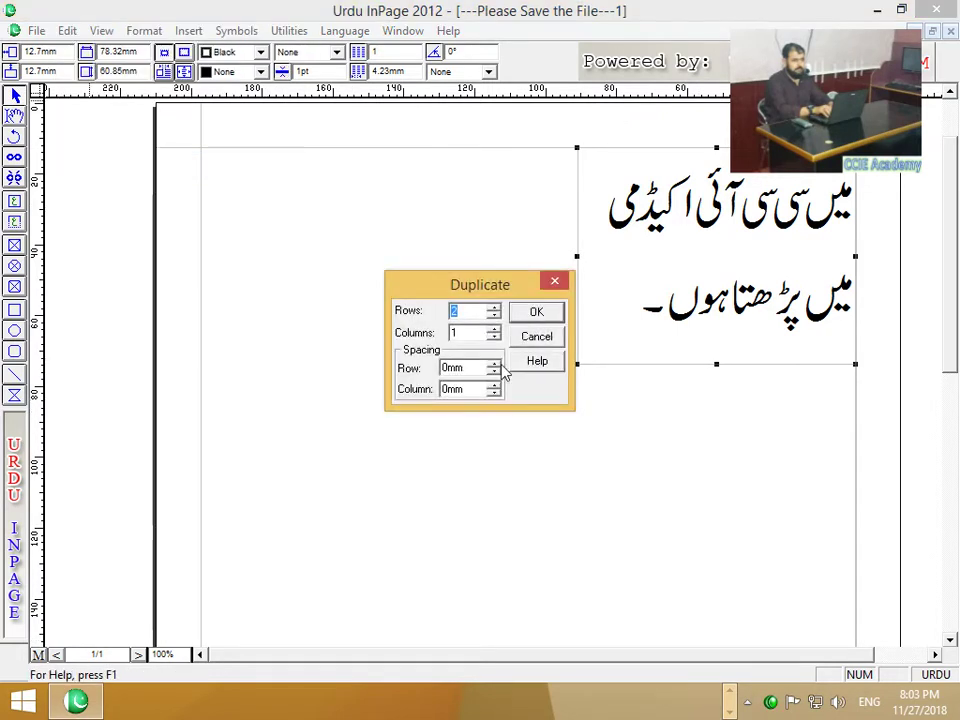
{"action": "left_click", "coordinate": [494, 309]}
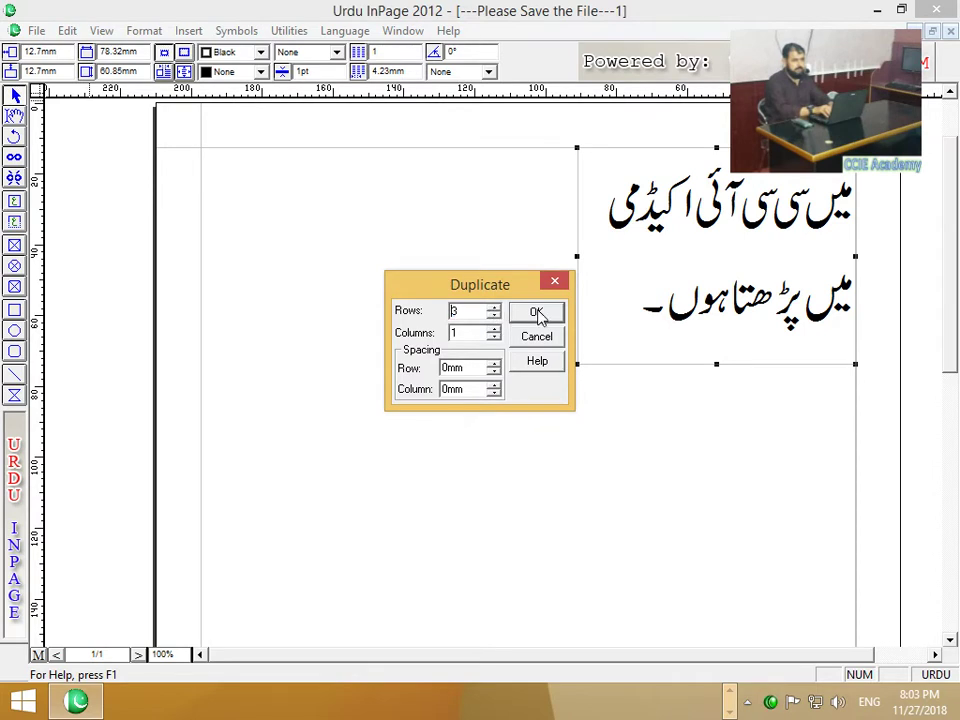
{"action": "left_click", "coordinate": [537, 313]}
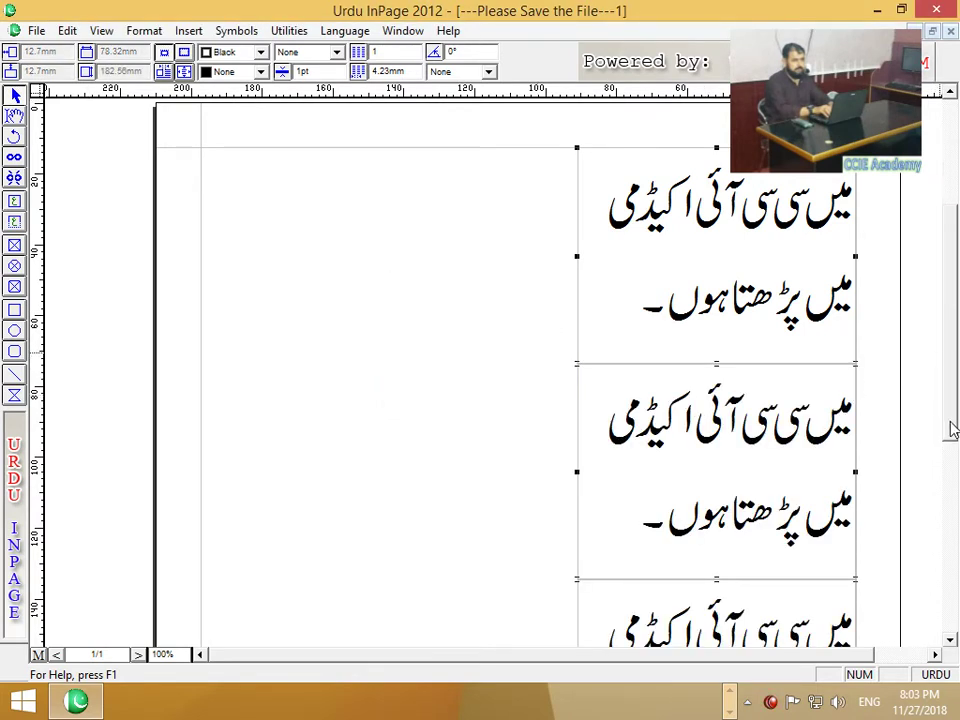
Step: Delete the text box copies stacked below the original
{"action": "scroll", "coordinate": [948, 410], "scroll_direction": "down", "scroll_amount": 3}
{"action": "scroll", "coordinate": [600, 360], "scroll_direction": "up", "scroll_amount": 5}
{"action": "left_click", "coordinate": [414, 518]}
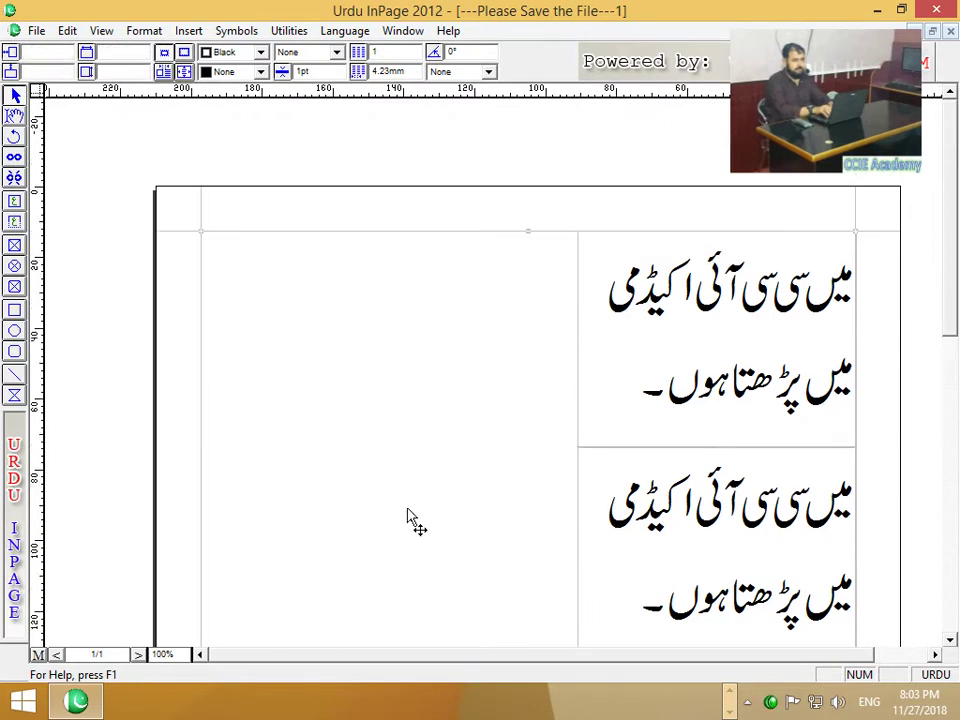
{"action": "left_click", "coordinate": [607, 534]}
{"action": "key", "text": "Delete"}
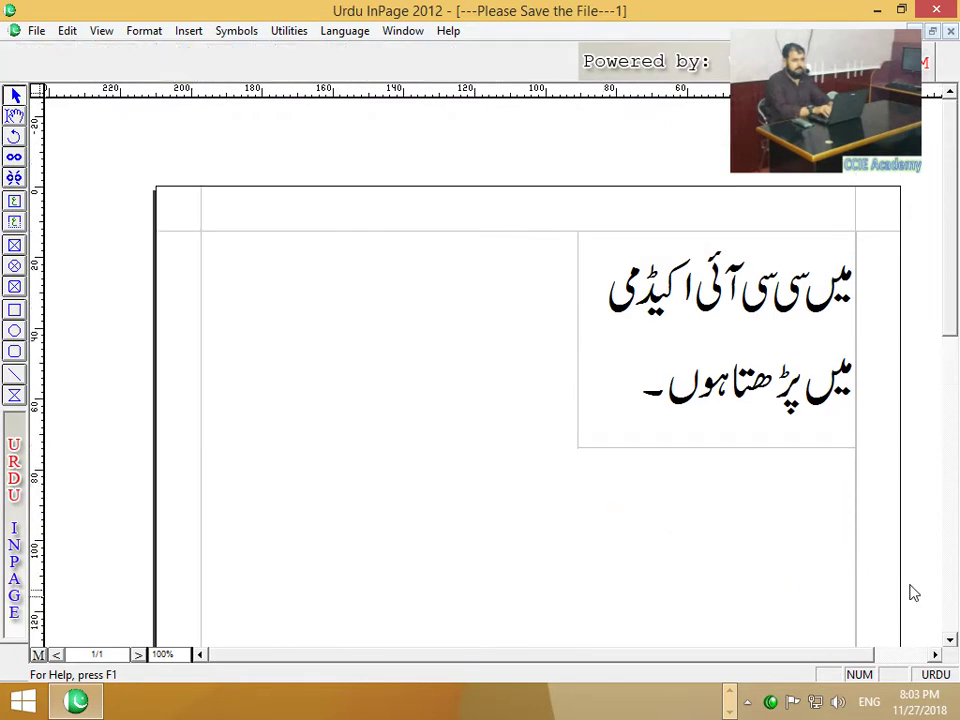
{"action": "left_click", "coordinate": [951, 640]}
{"action": "left_click", "coordinate": [951, 640]}
{"action": "key", "text": "Delete"}
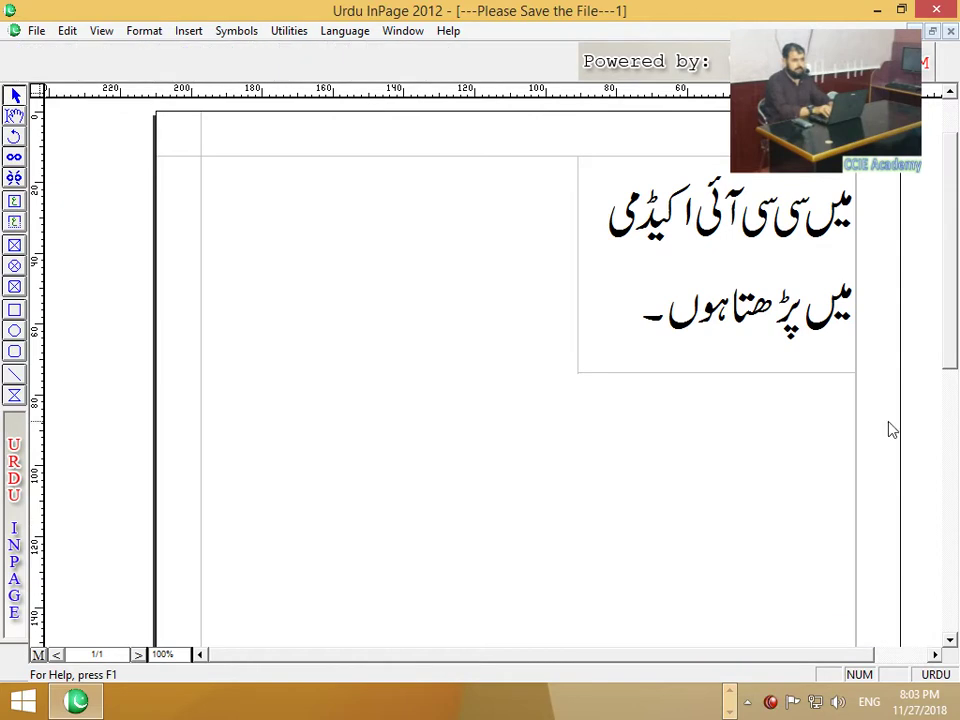
{"action": "scroll", "coordinate": [948, 255], "scroll_direction": "up", "scroll_amount": 2}
Step: Move the sentence from the text box back into the page's main text frame and delete the empty box
{"action": "left_click", "coordinate": [354, 294]}
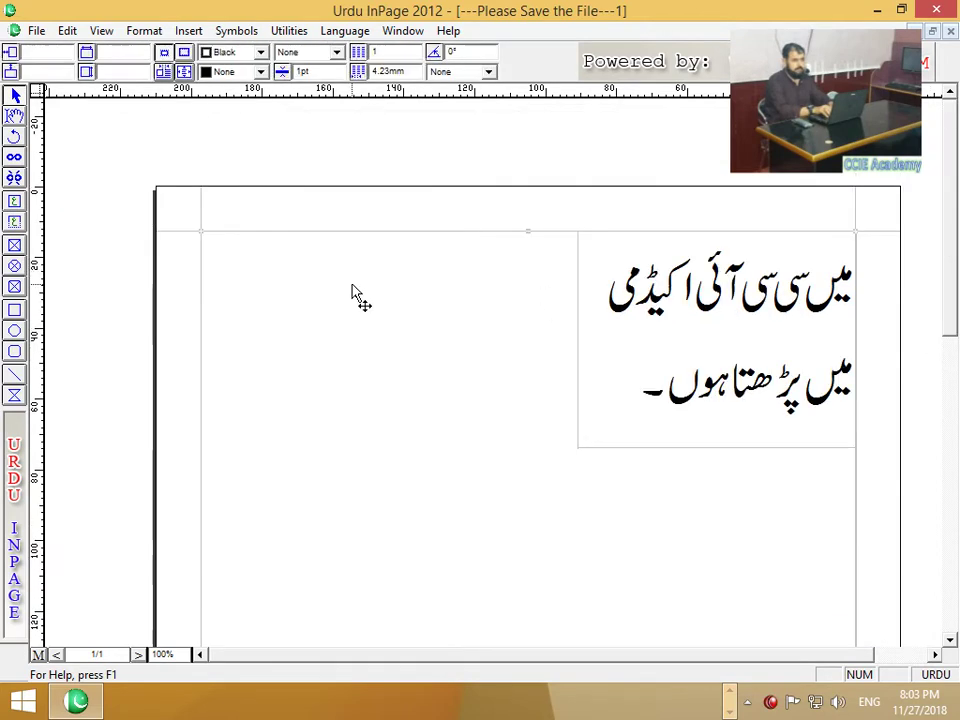
{"action": "left_click", "coordinate": [68, 31]}
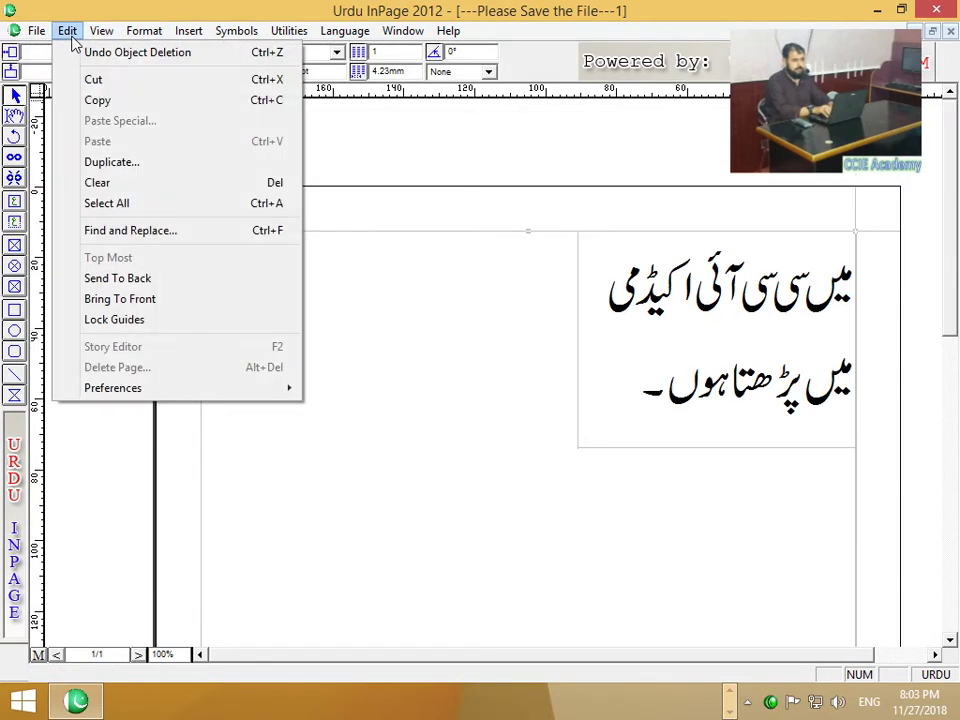
{"action": "left_click", "coordinate": [385, 328]}
{"action": "left_click", "coordinate": [15, 115]}
{"action": "left_click_drag", "start_coordinate": [606, 381], "coordinate": [872, 287]}
{"action": "left_click_drag", "start_coordinate": [760, 290], "coordinate": [469, 302]}
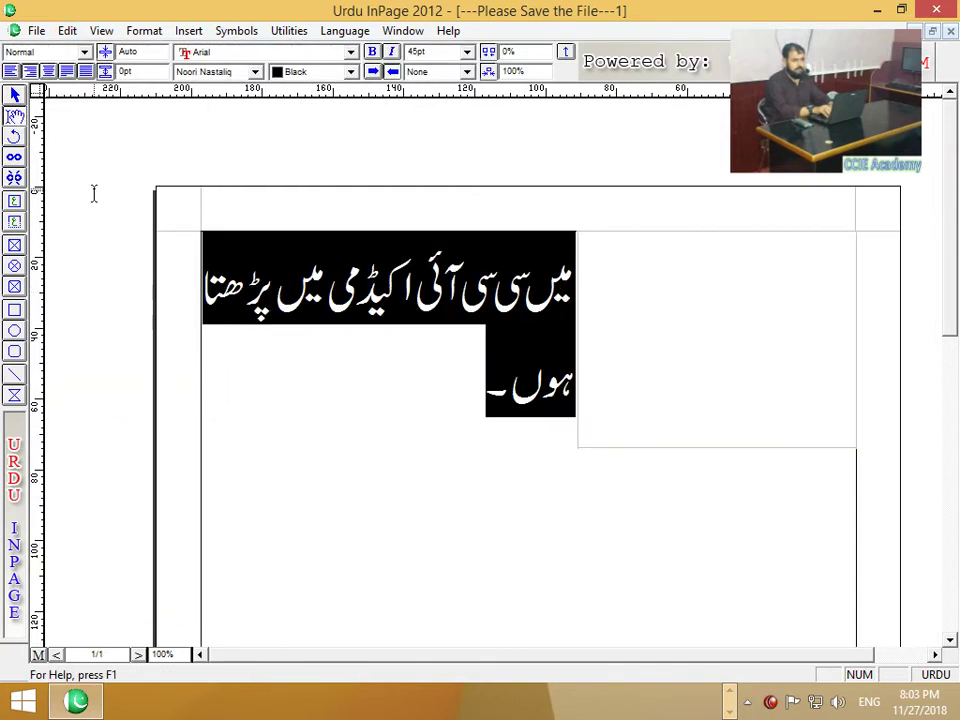
{"action": "left_click", "coordinate": [15, 95]}
{"action": "left_click", "coordinate": [653, 422]}
{"action": "key", "text": "Delete"}
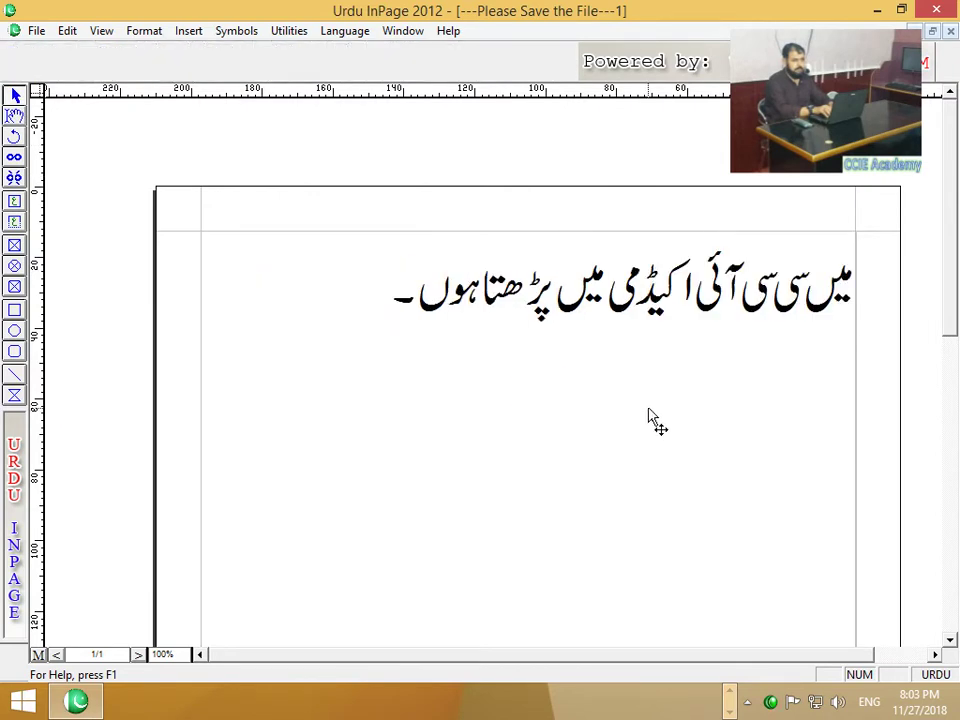
Step: Open Find and Replace from the Urdu sentence's text frame and search for "سي سي آئي"
{"action": "left_click", "coordinate": [317, 356]}
{"action": "left_click", "coordinate": [15, 115]}
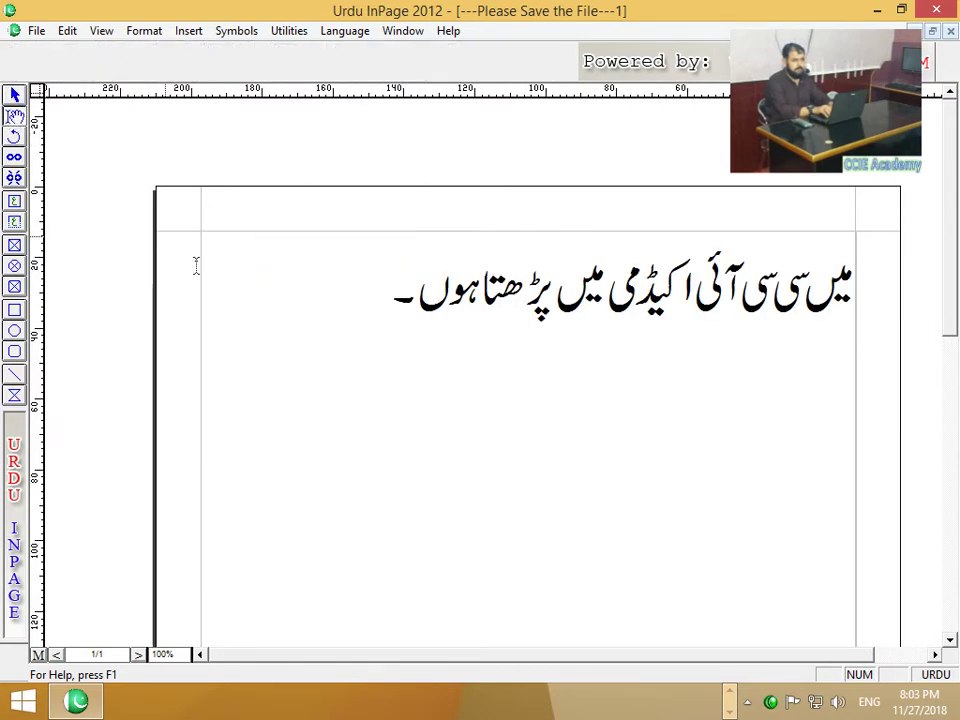
{"action": "left_click", "coordinate": [306, 348]}
{"action": "left_click", "coordinate": [67, 30]}
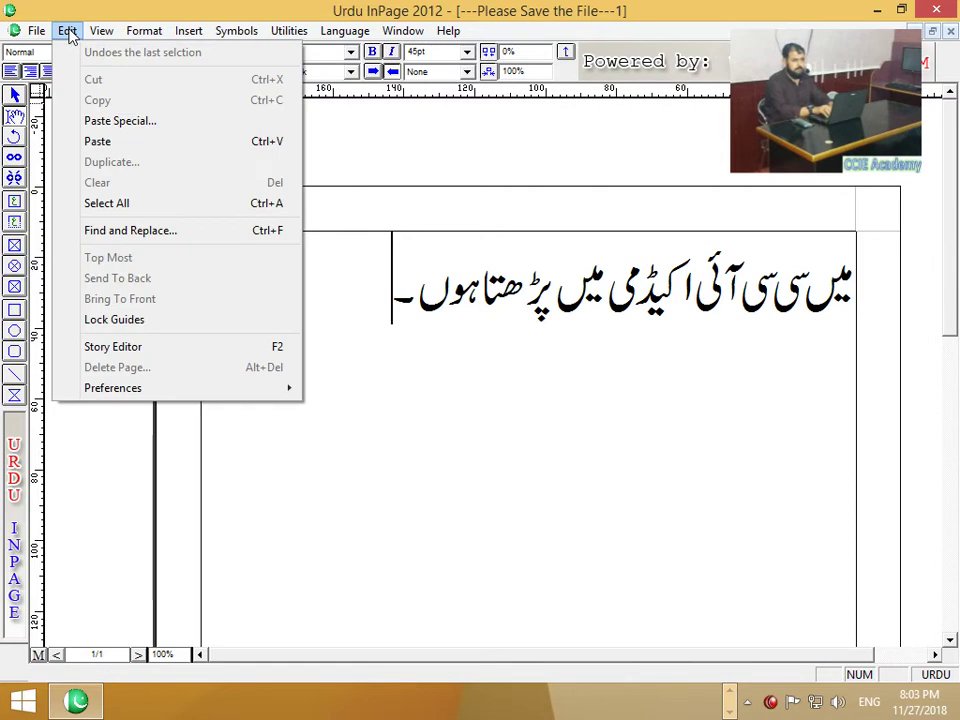
{"action": "left_click", "coordinate": [148, 232]}
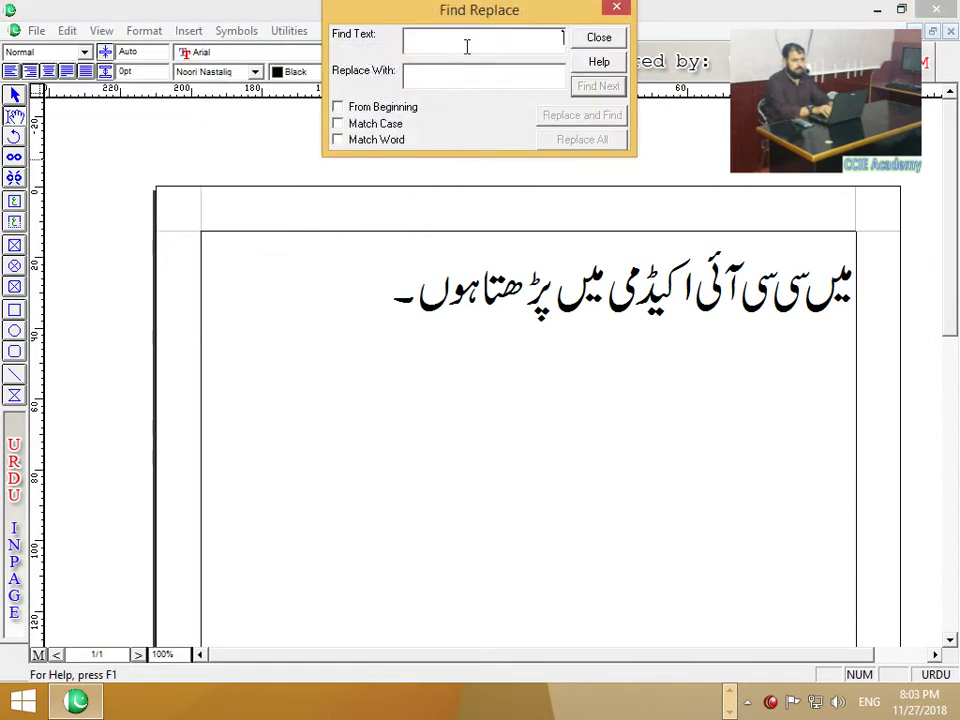
{"action": "left_click_drag", "start_coordinate": [488, 12], "coordinate": [567, 381]}
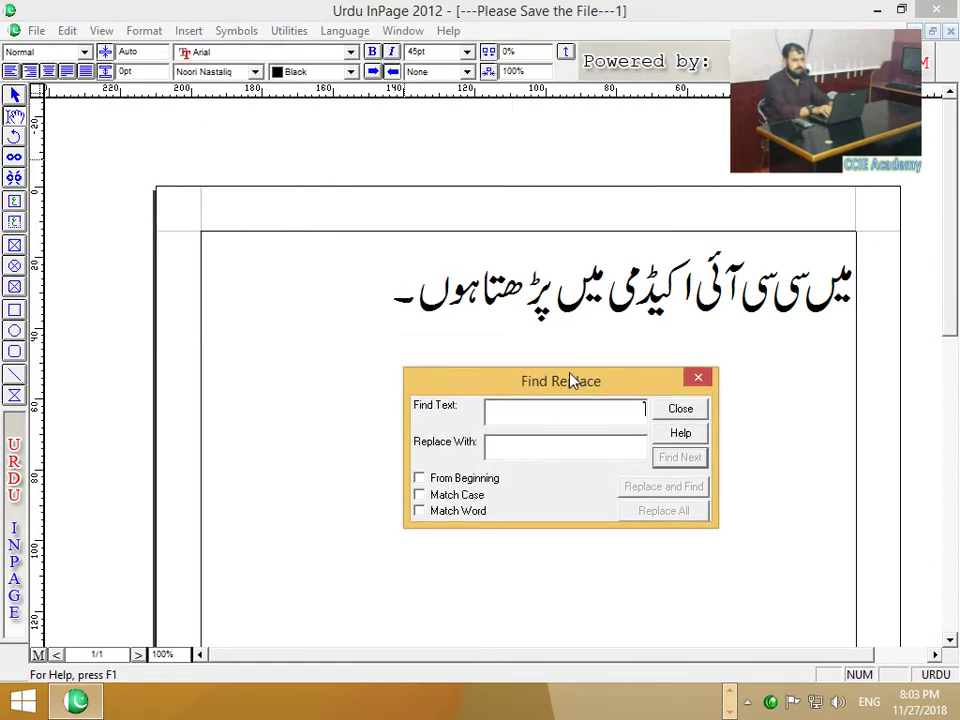
{"action": "left_click", "coordinate": [560, 420]}
{"action": "type", "text": "سي سي آئي"}
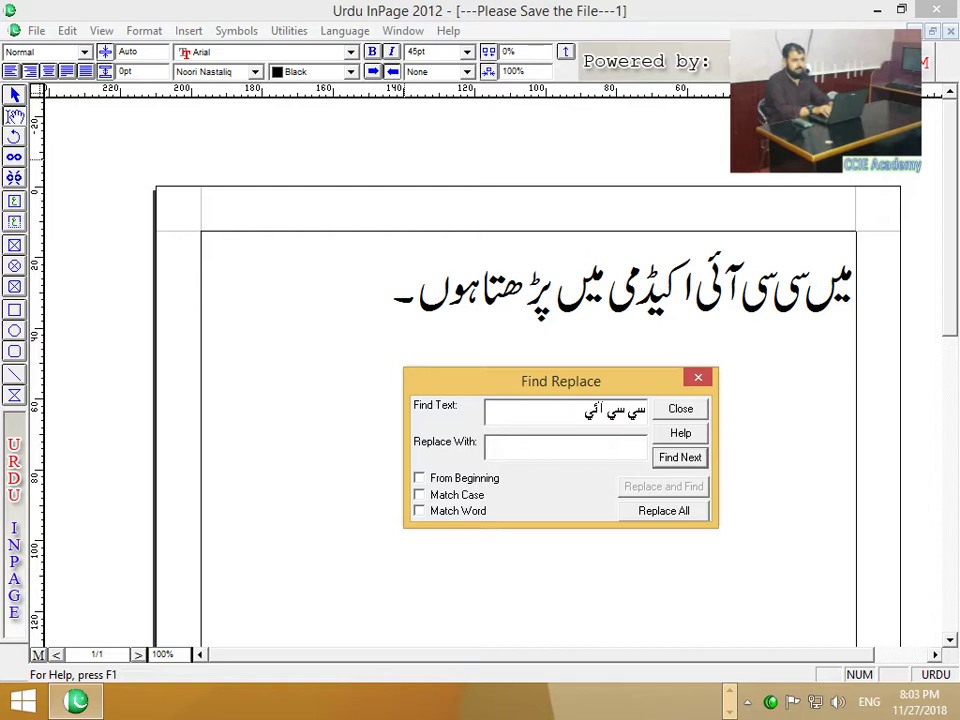
{"action": "left_click", "coordinate": [688, 466]}
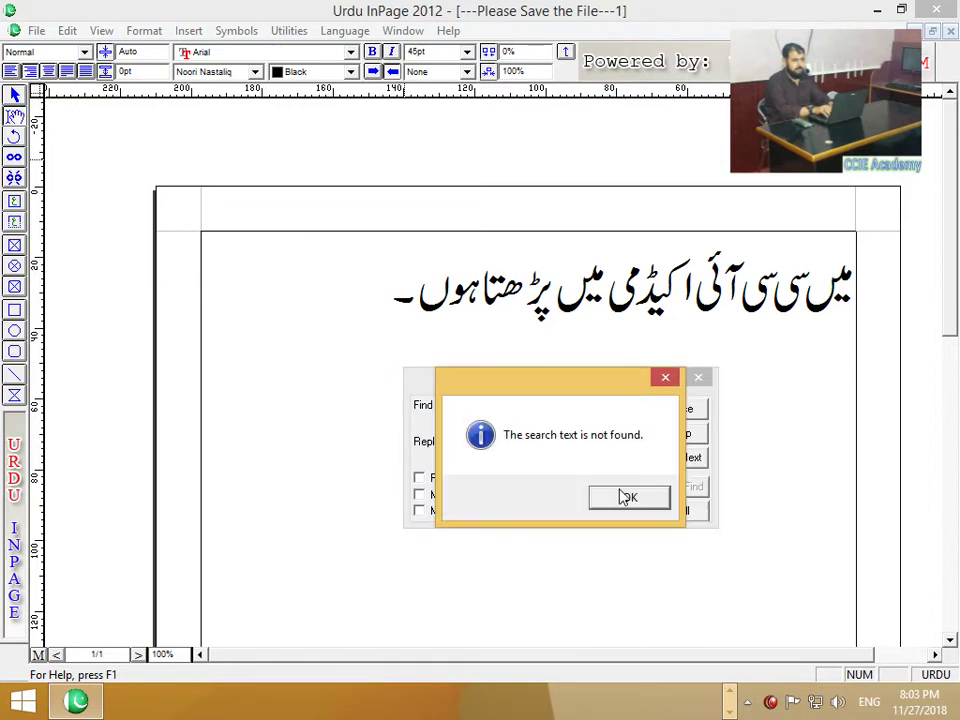
{"action": "key", "text": "Return"}
Step: Change the find text to "میں" and search the sentence from the beginning
{"action": "left_click_drag", "start_coordinate": [584, 418], "coordinate": [658, 418]}
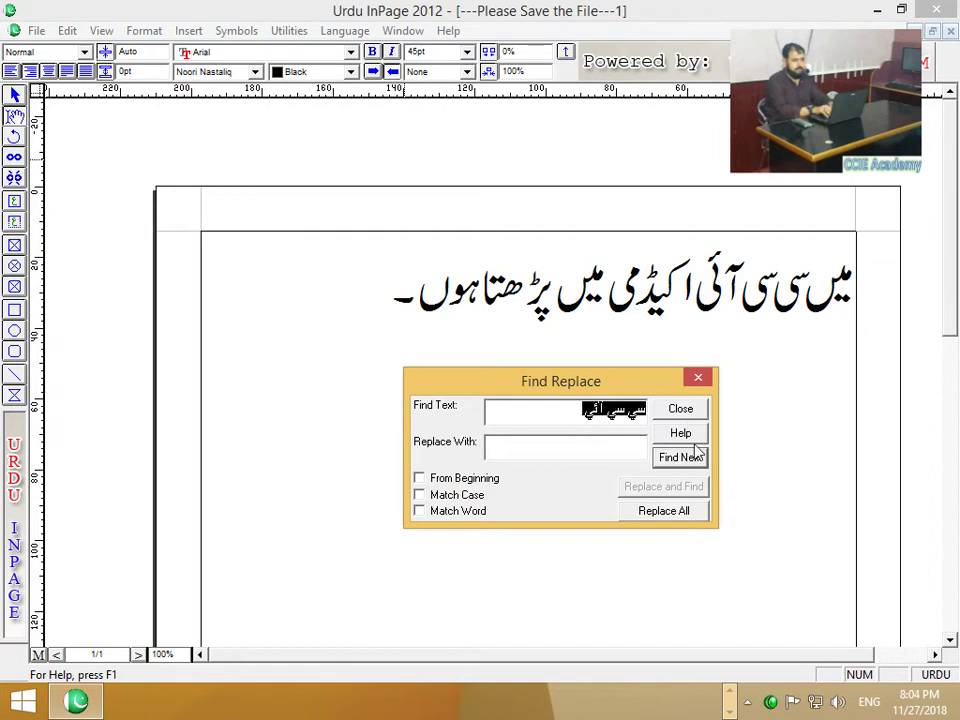
{"action": "key", "text": "BackSpace"}
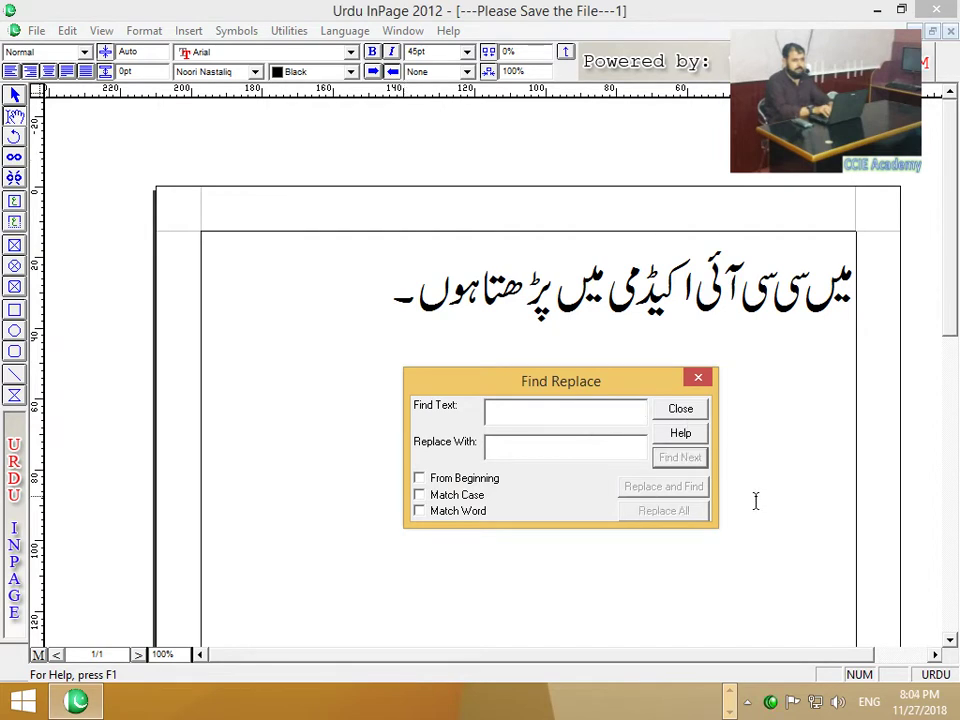
{"action": "type", "text": "میں"}
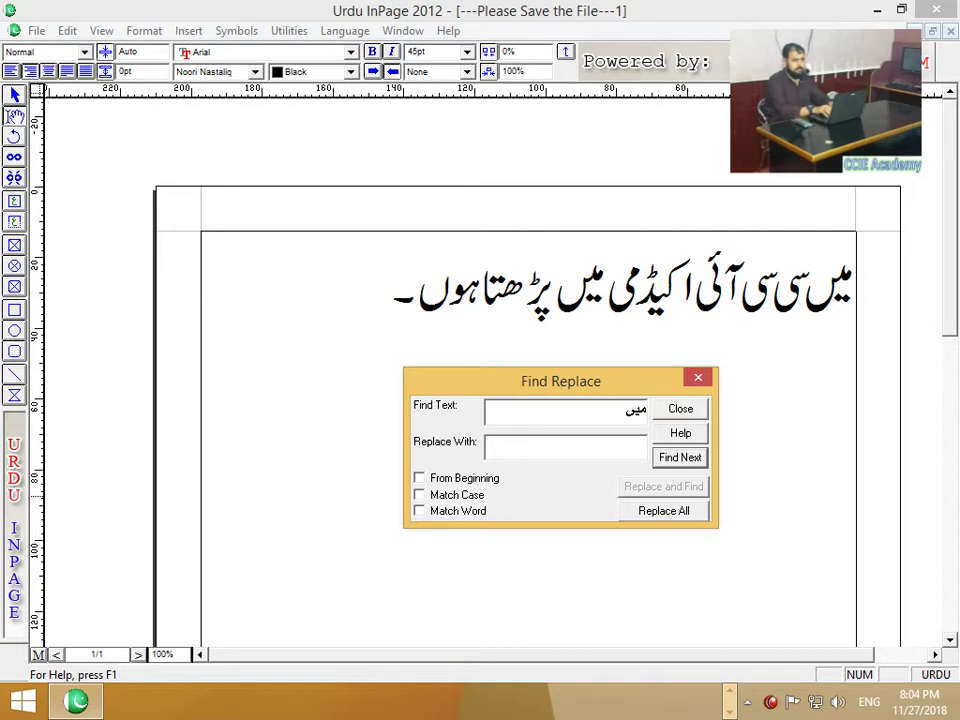
{"action": "left_click_drag", "start_coordinate": [602, 380], "coordinate": [609, 457]}
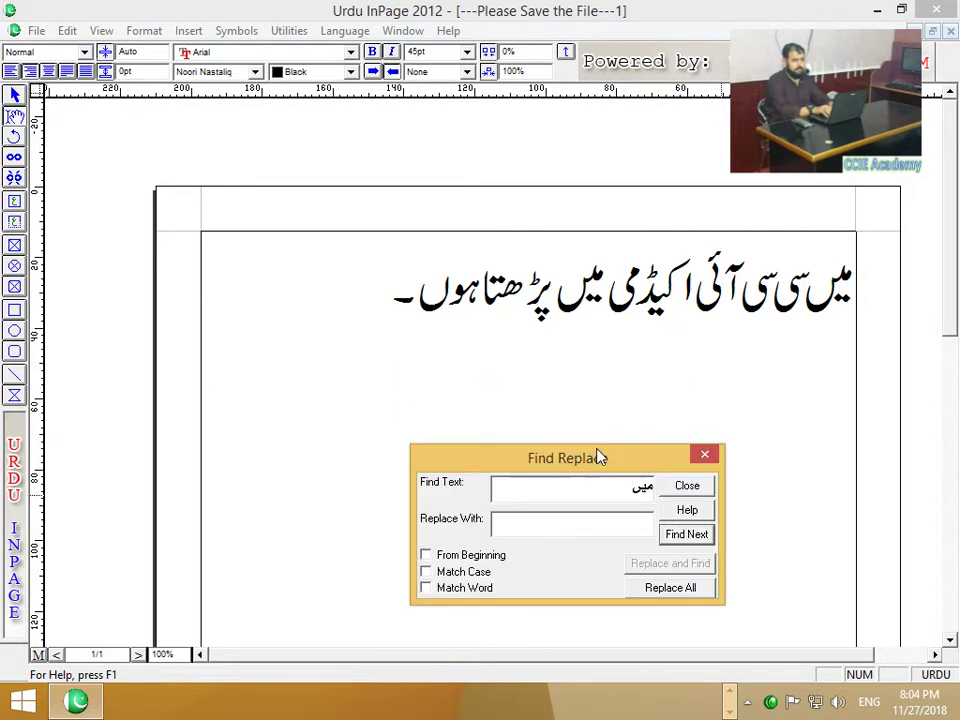
{"action": "left_click", "coordinate": [674, 537]}
{"action": "left_click", "coordinate": [638, 574]}
{"action": "left_click", "coordinate": [470, 555]}
{"action": "left_click", "coordinate": [677, 537]}
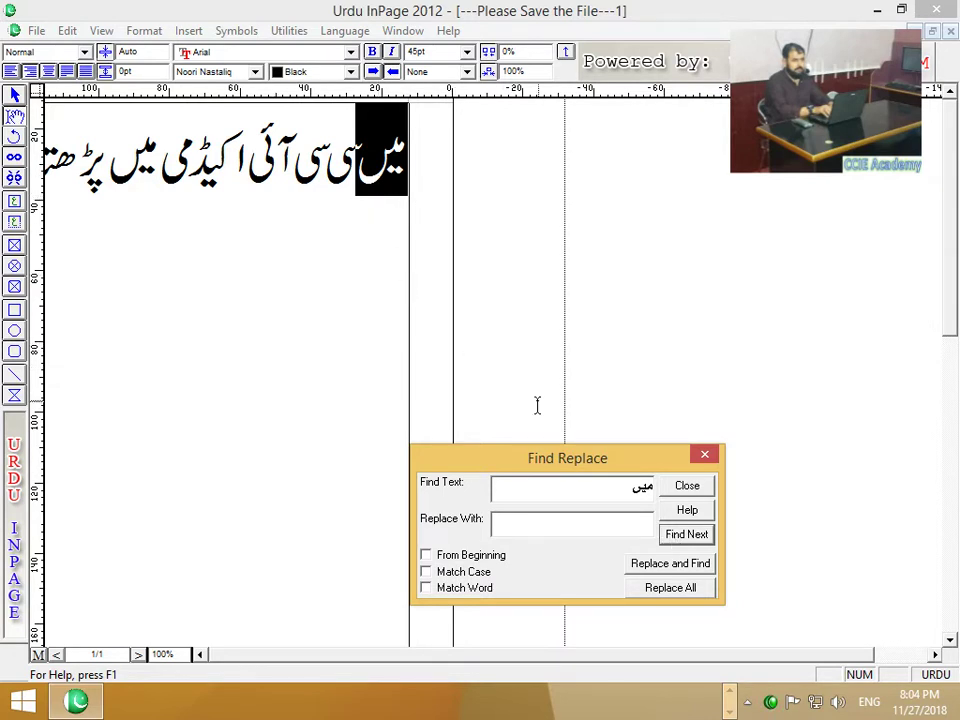
Step: Set the replacement text to "آئي", replace the occurrences of "میں" one by one, and close Find and Replace
{"action": "left_click", "coordinate": [591, 521]}
{"action": "left_click", "coordinate": [938, 678]}
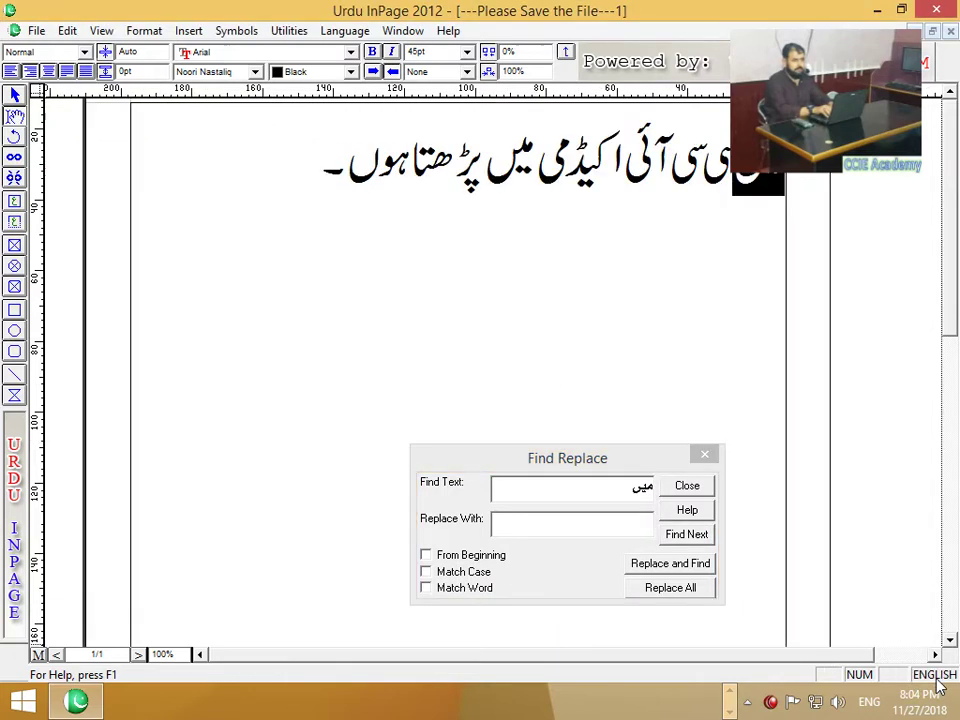
{"action": "left_click", "coordinate": [621, 523]}
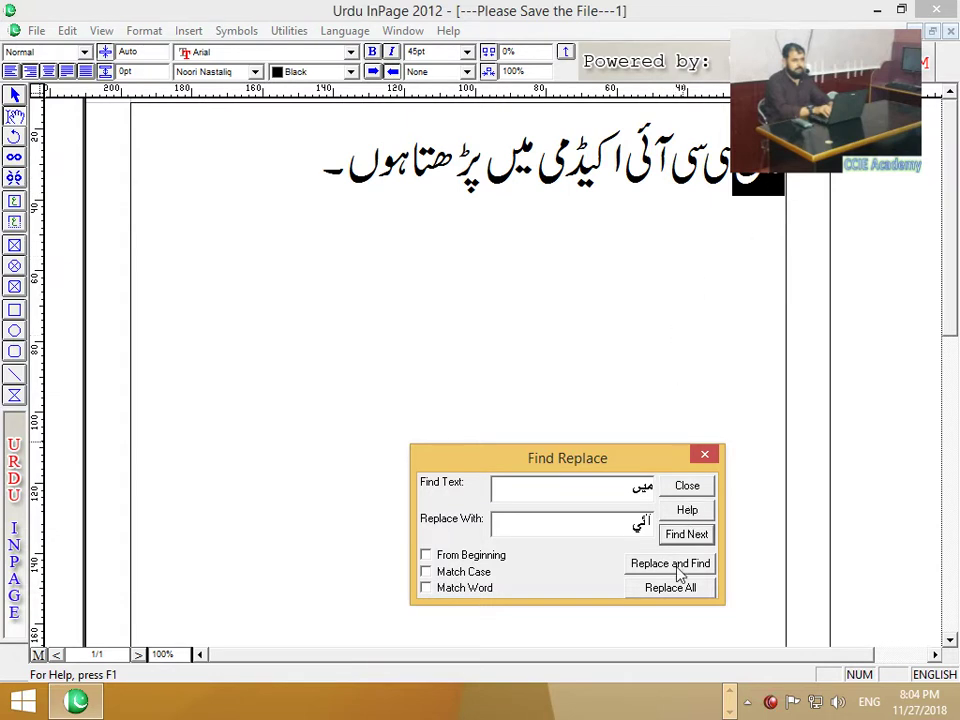
{"action": "left_click", "coordinate": [938, 676]}
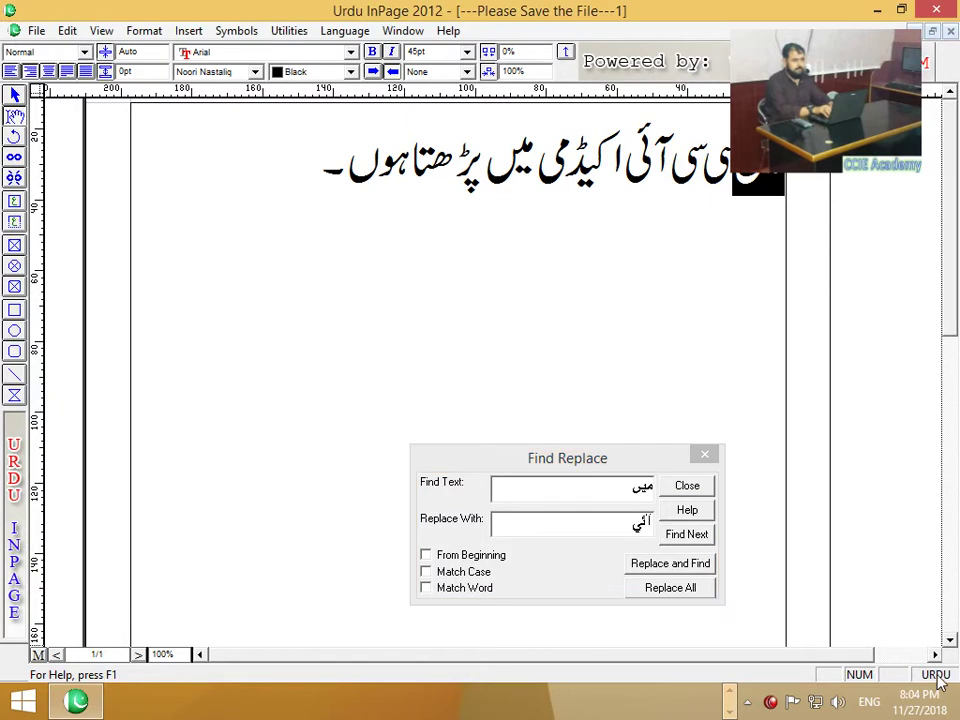
{"action": "left_click", "coordinate": [657, 565]}
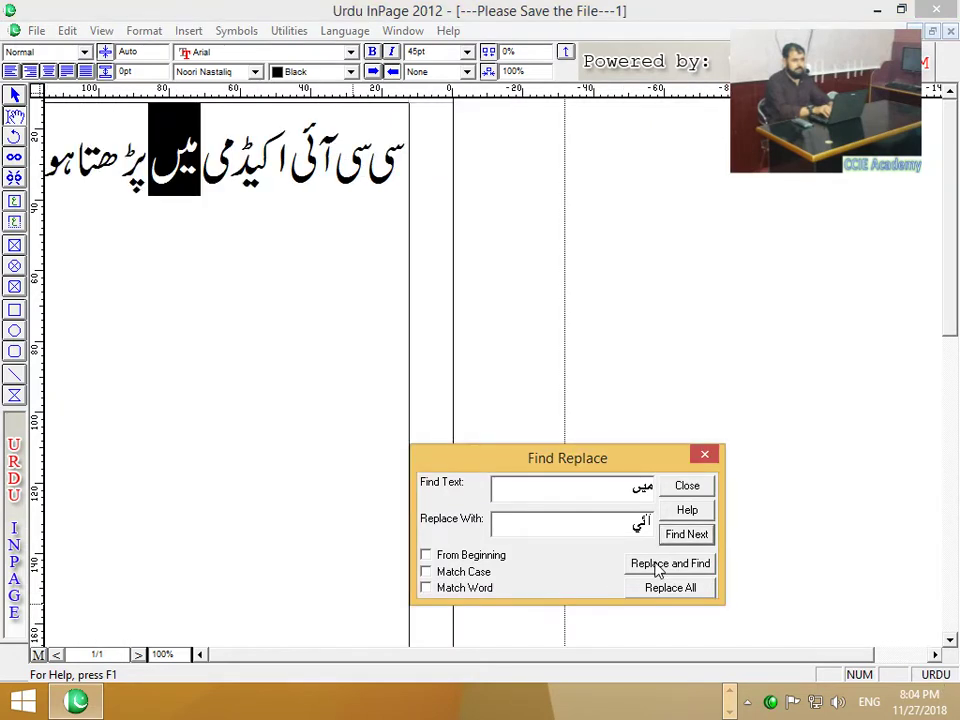
{"action": "left_click", "coordinate": [657, 564]}
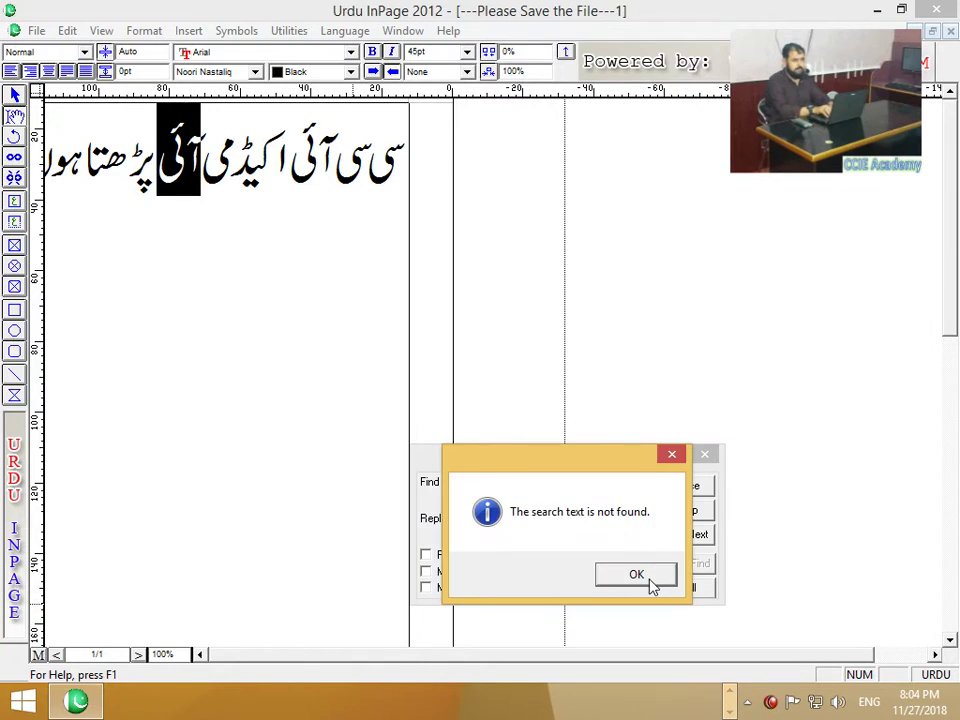
{"action": "left_click", "coordinate": [647, 580]}
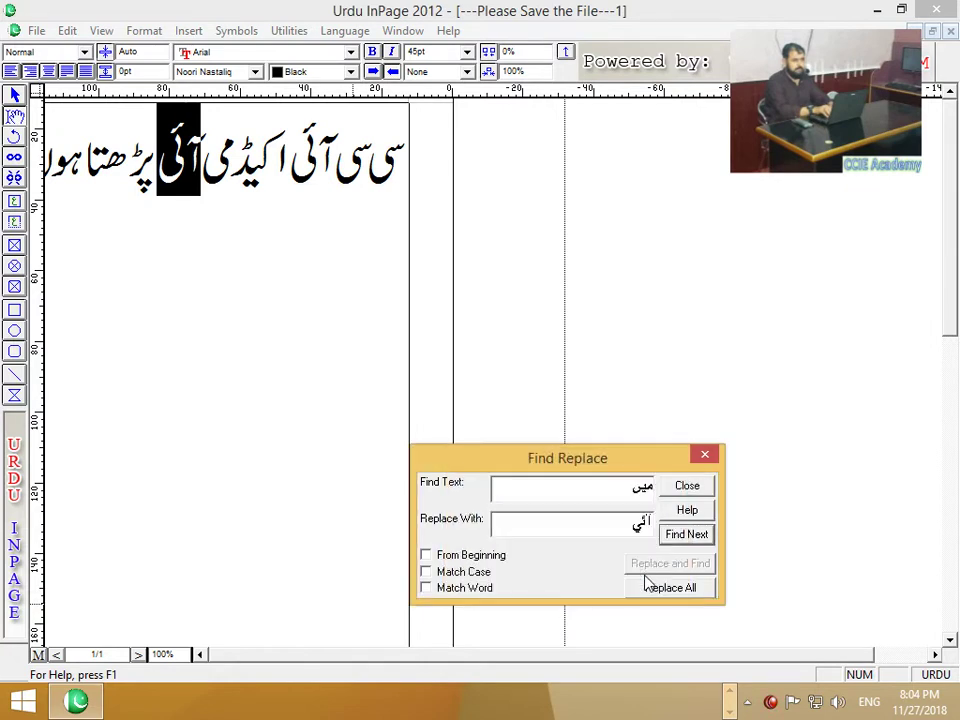
{"action": "left_click", "coordinate": [705, 457]}
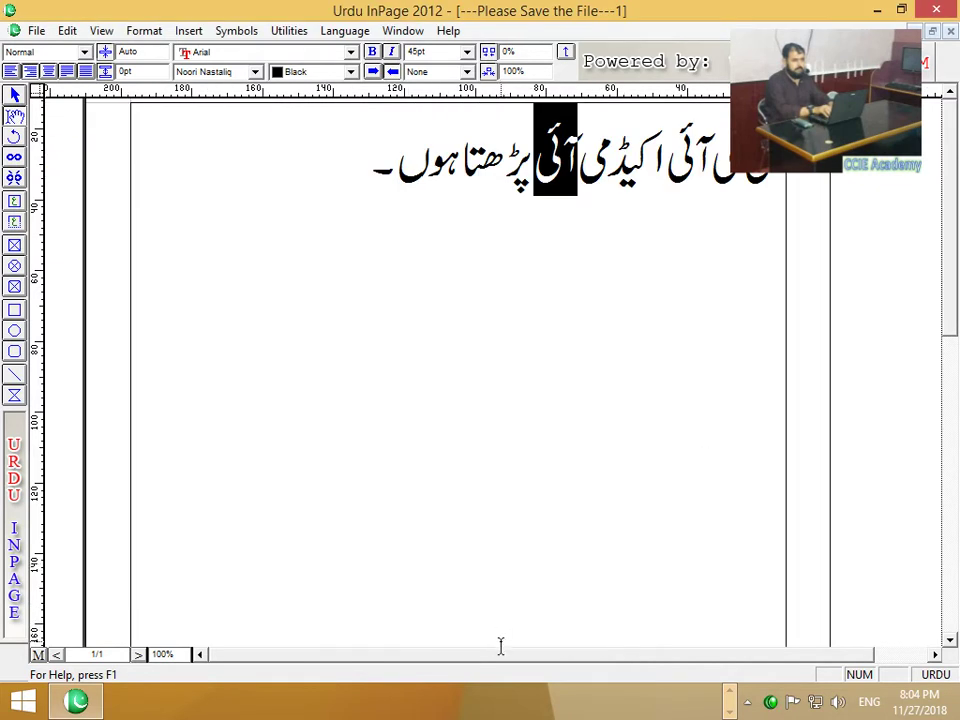
{"action": "left_click", "coordinate": [497, 499]}
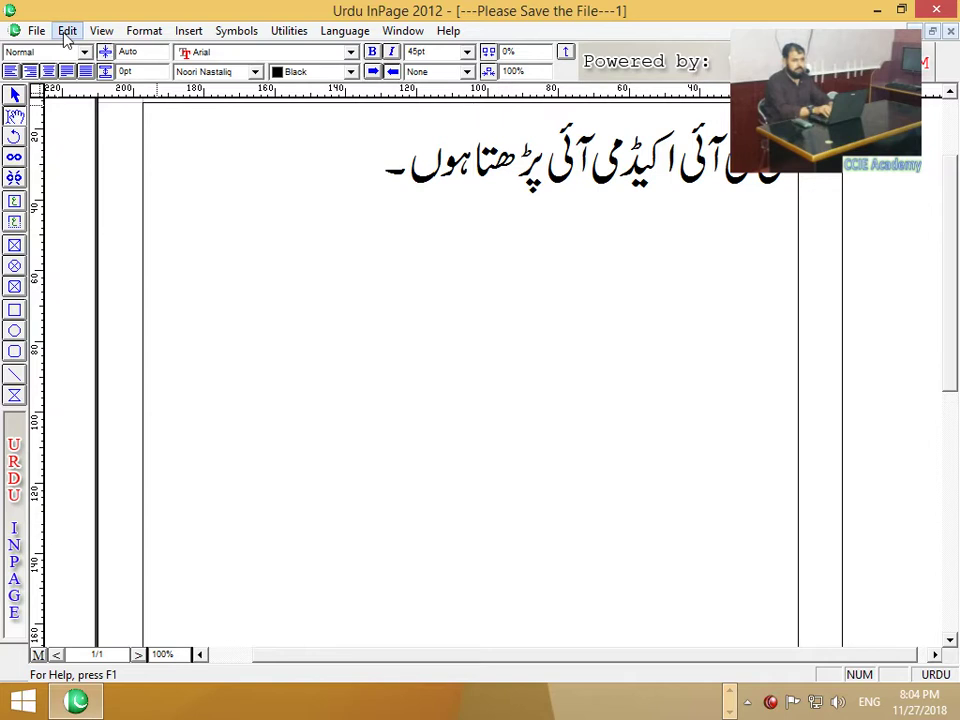
{"action": "left_click", "coordinate": [380, 172]}
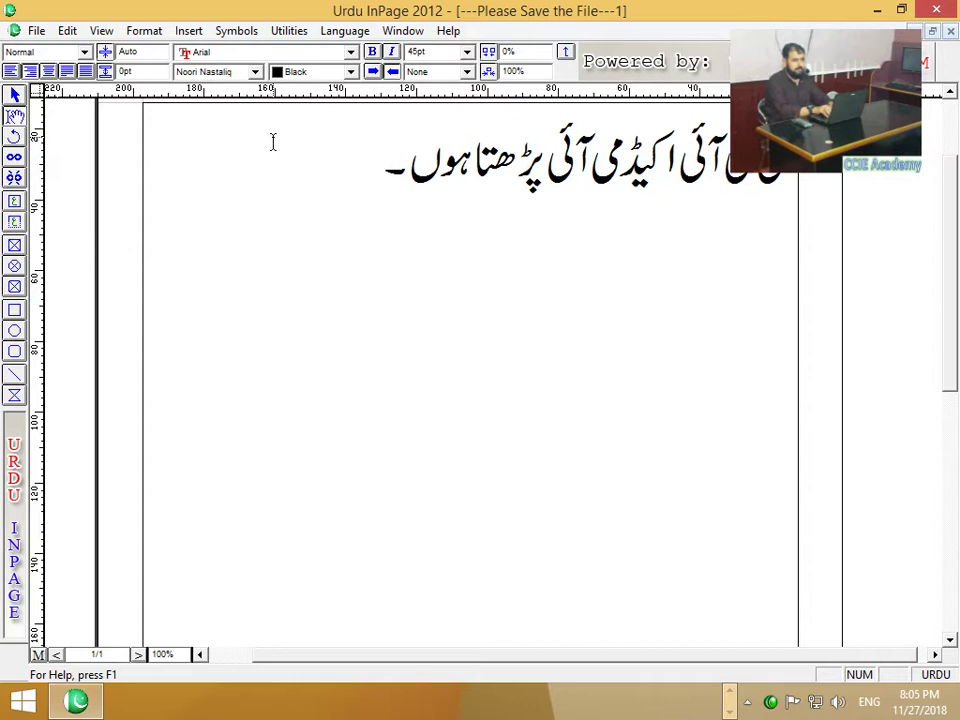
{"action": "left_click", "coordinate": [72, 37]}
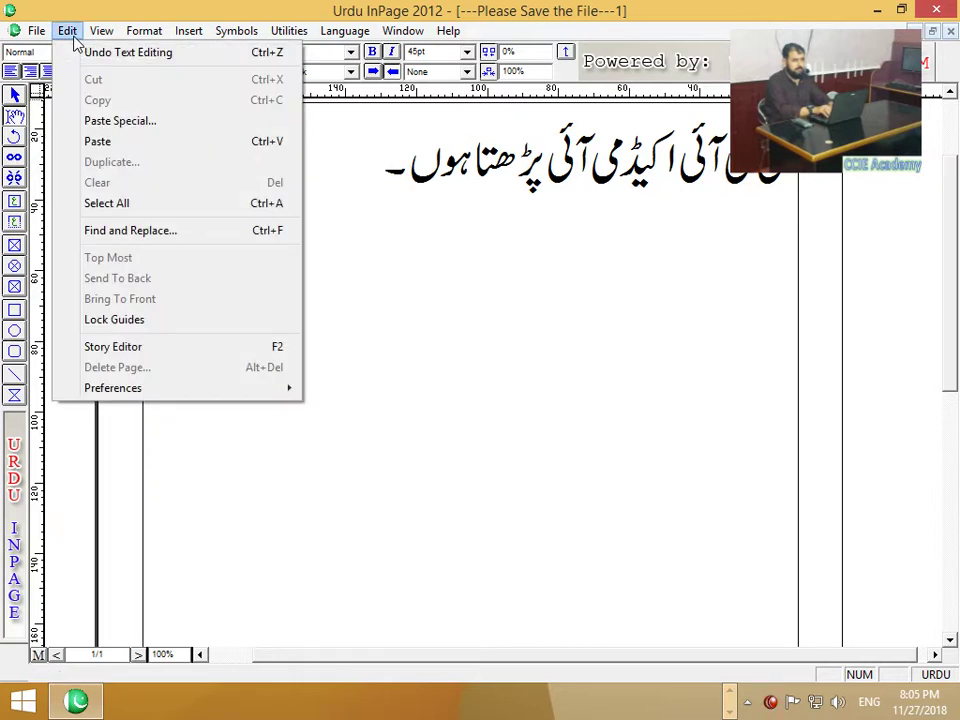
{"action": "left_click", "coordinate": [428, 309]}
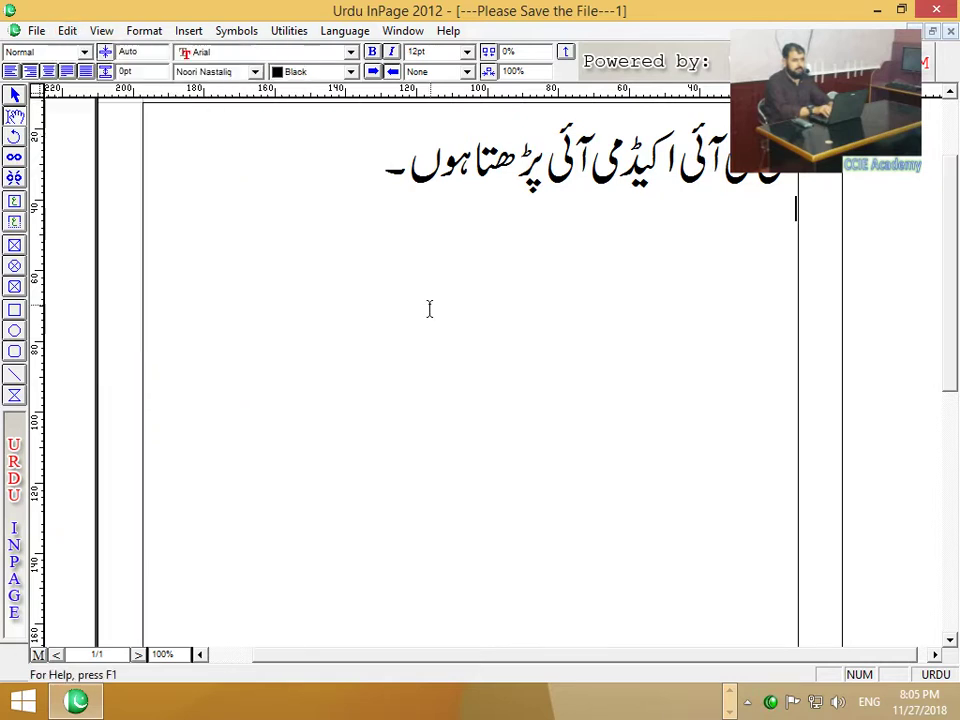
Step: Draw a rectangle about 58 by 46 mm below the sentence and fill it with Green
{"action": "left_click", "coordinate": [14, 247]}
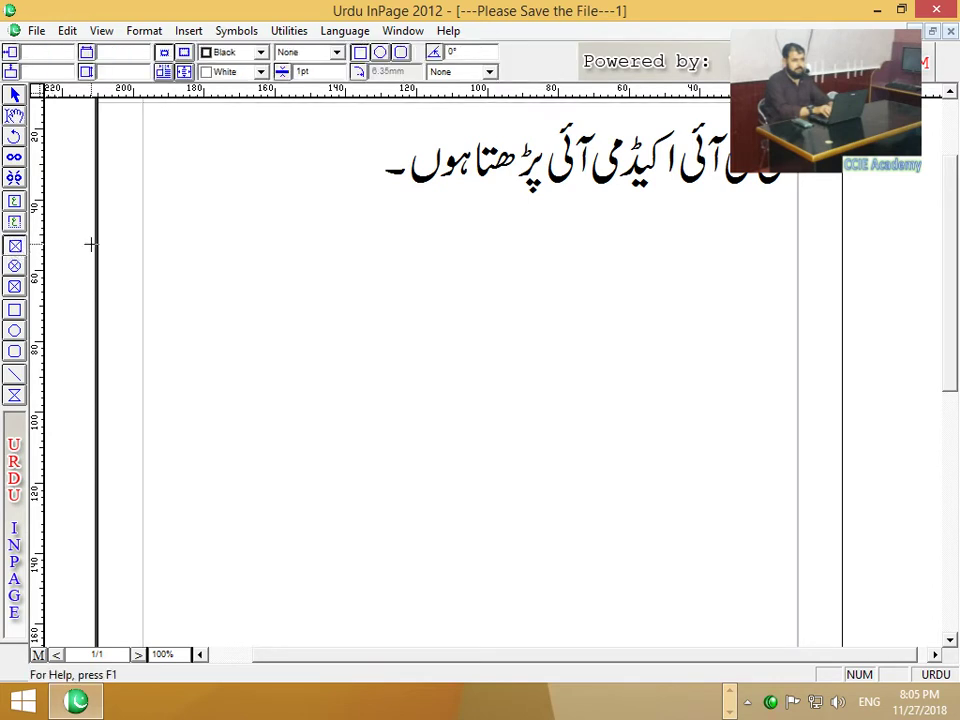
{"action": "left_click", "coordinate": [14, 310]}
{"action": "left_click_drag", "start_coordinate": [311, 293], "coordinate": [516, 457]}
{"action": "left_click", "coordinate": [261, 72]}
{"action": "left_click", "coordinate": [263, 134]}
{"action": "left_click", "coordinate": [263, 136]}
{"action": "left_click", "coordinate": [263, 136]}
{"action": "left_click", "coordinate": [248, 132]}
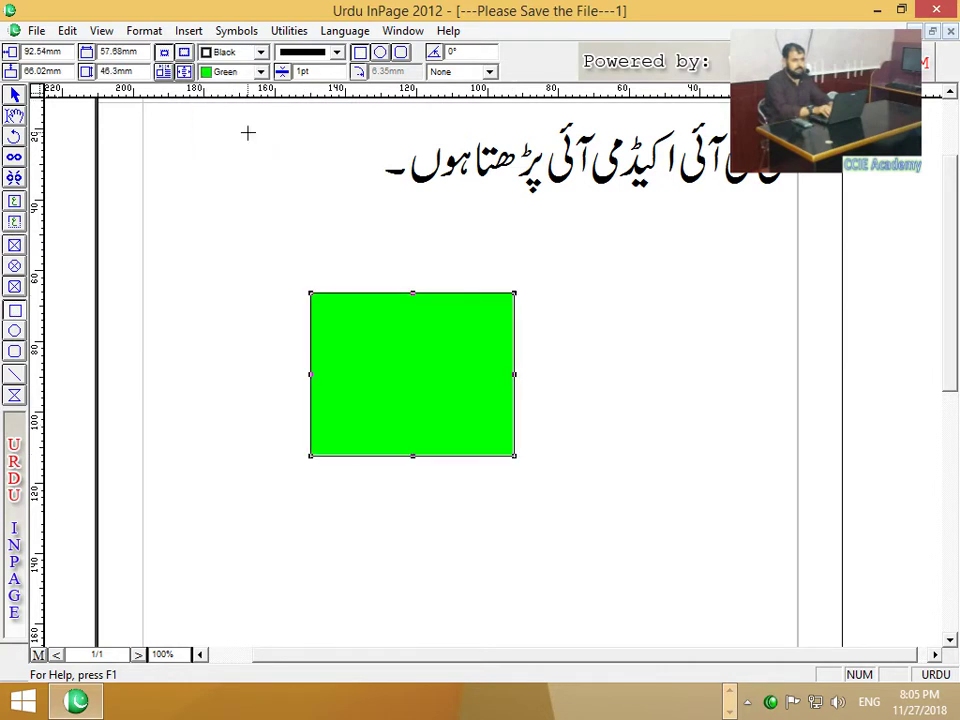
Step: Draw an ellipse about 55 by 52 mm overlapping the green rectangle's right edge and fill it with Red
{"action": "left_click", "coordinate": [16, 334]}
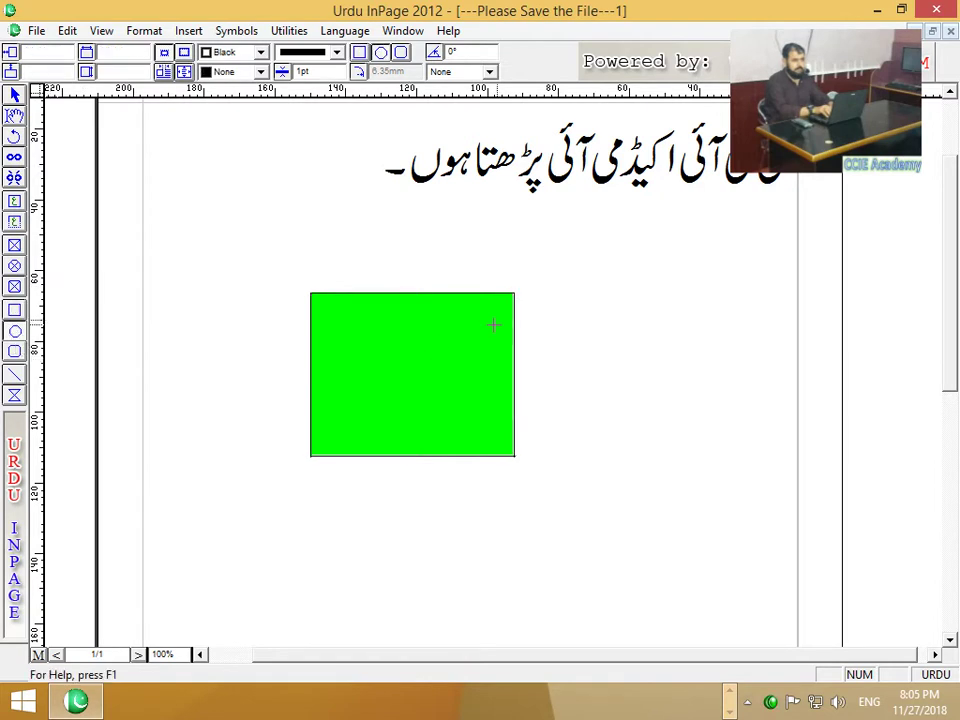
{"action": "left_click_drag", "start_coordinate": [504, 261], "coordinate": [698, 446]}
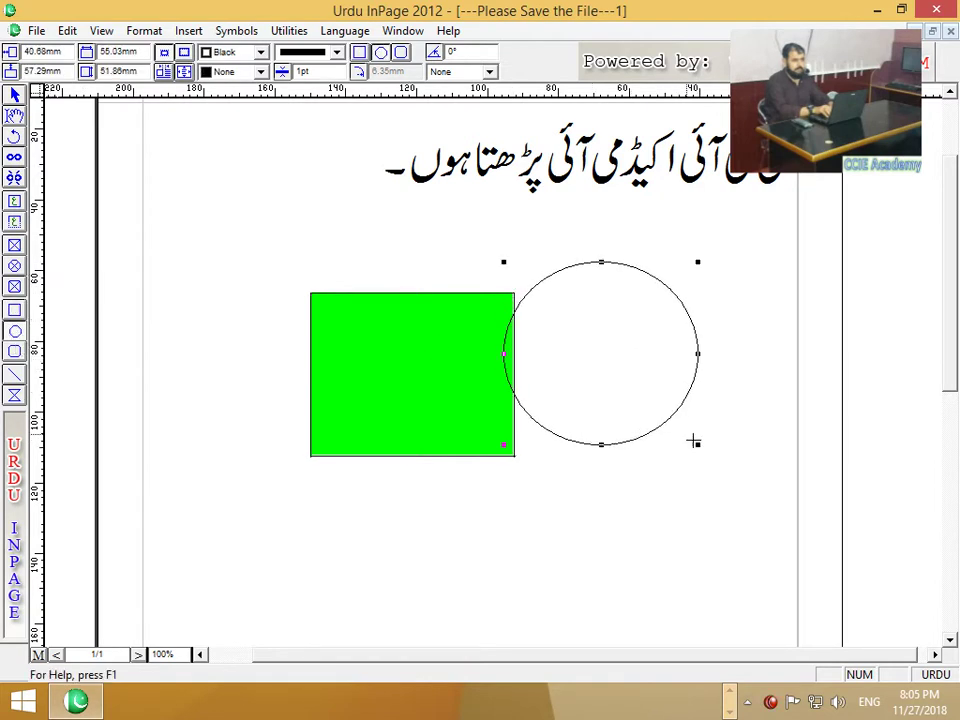
{"action": "left_click", "coordinate": [260, 72]}
{"action": "left_click", "coordinate": [262, 134]}
{"action": "left_click", "coordinate": [262, 134]}
{"action": "left_click", "coordinate": [262, 134]}
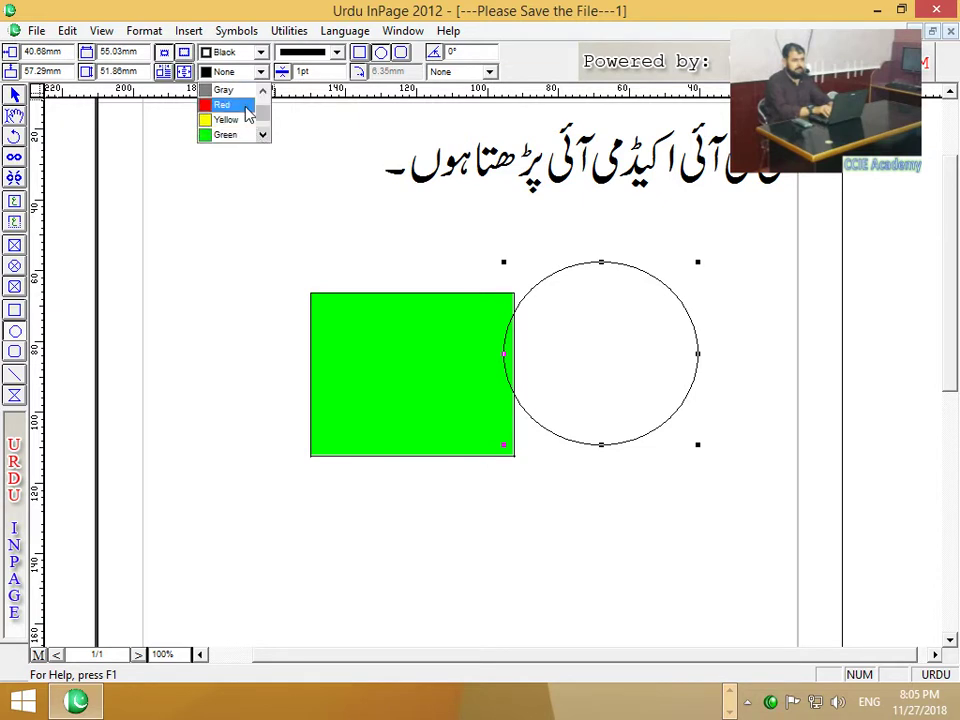
{"action": "left_click", "coordinate": [240, 105]}
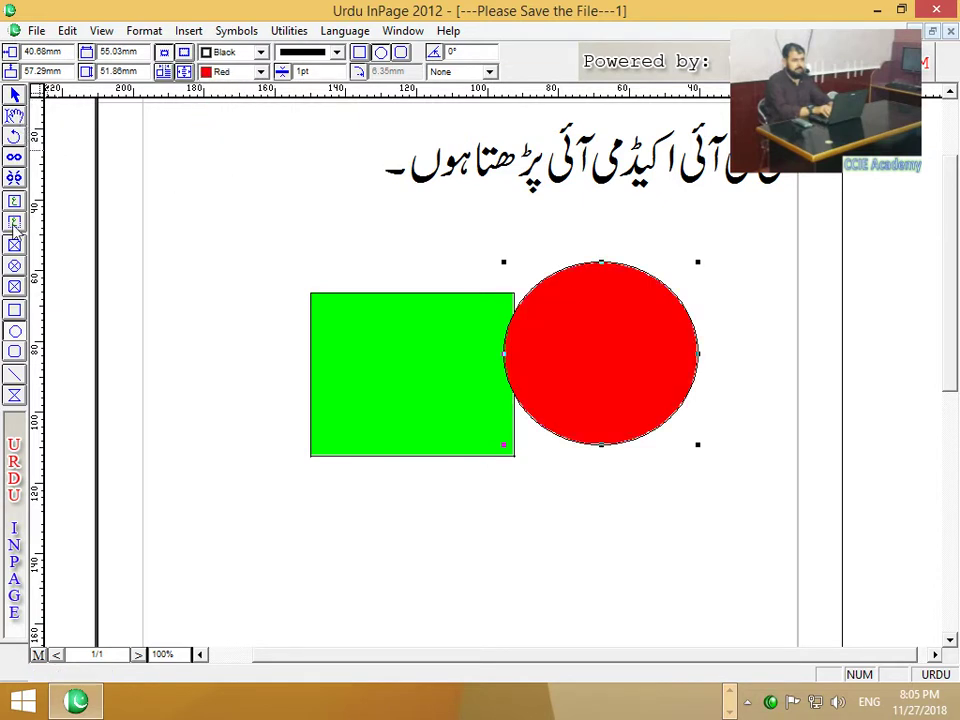
Step: Draw a rounded rectangle about 48 by 47 mm overlapping the green rectangle's left edge and fill it with Blue
{"action": "left_click", "coordinate": [14, 265]}
{"action": "left_click_drag", "start_coordinate": [171, 257], "coordinate": [342, 424]}
{"action": "left_click", "coordinate": [260, 71]}
{"action": "left_click", "coordinate": [263, 135]}
{"action": "left_click", "coordinate": [263, 135]}
{"action": "left_click", "coordinate": [263, 135]}
{"action": "left_click", "coordinate": [263, 135]}
{"action": "left_click", "coordinate": [263, 135]}
{"action": "left_click", "coordinate": [238, 134]}
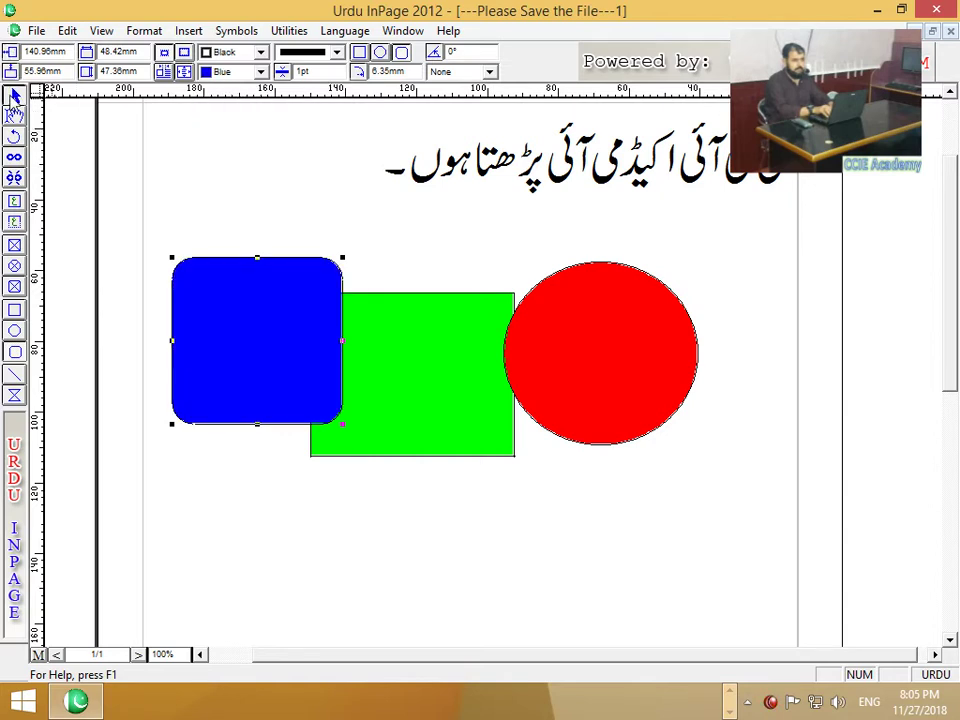
Step: Rearrange the three shapes so the blue rounded rectangle overlaps the red circle on its left and the green rectangle on its lower right
{"action": "left_click_drag", "start_coordinate": [257, 354], "coordinate": [365, 343]}
{"action": "left_click_drag", "start_coordinate": [553, 380], "coordinate": [210, 358]}
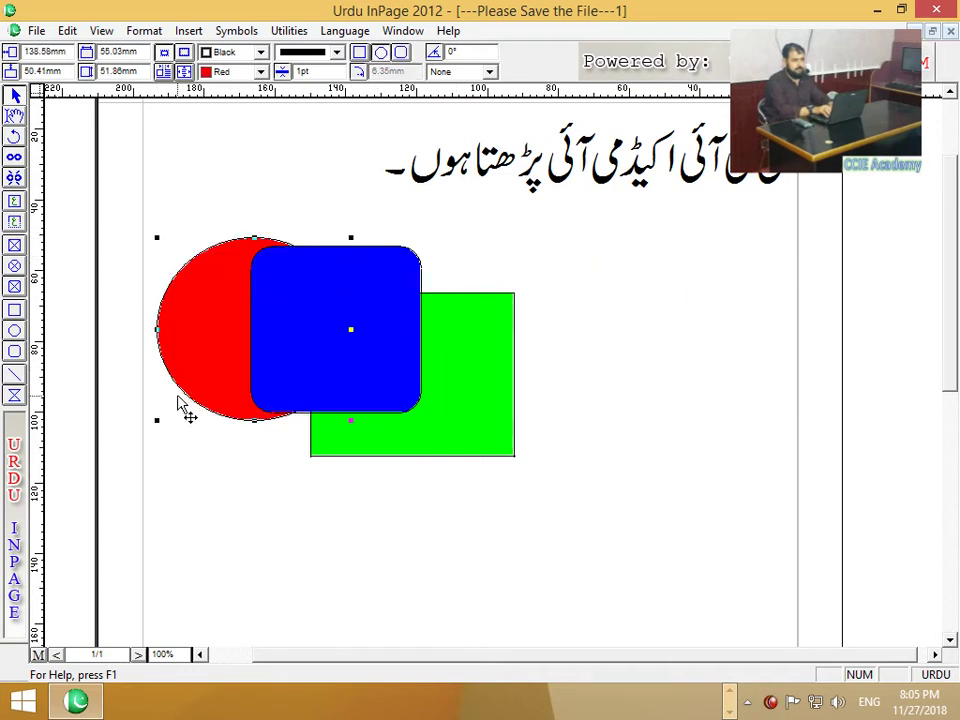
{"action": "left_click", "coordinate": [364, 392]}
{"action": "left_click_drag", "start_coordinate": [364, 392], "coordinate": [365, 350]}
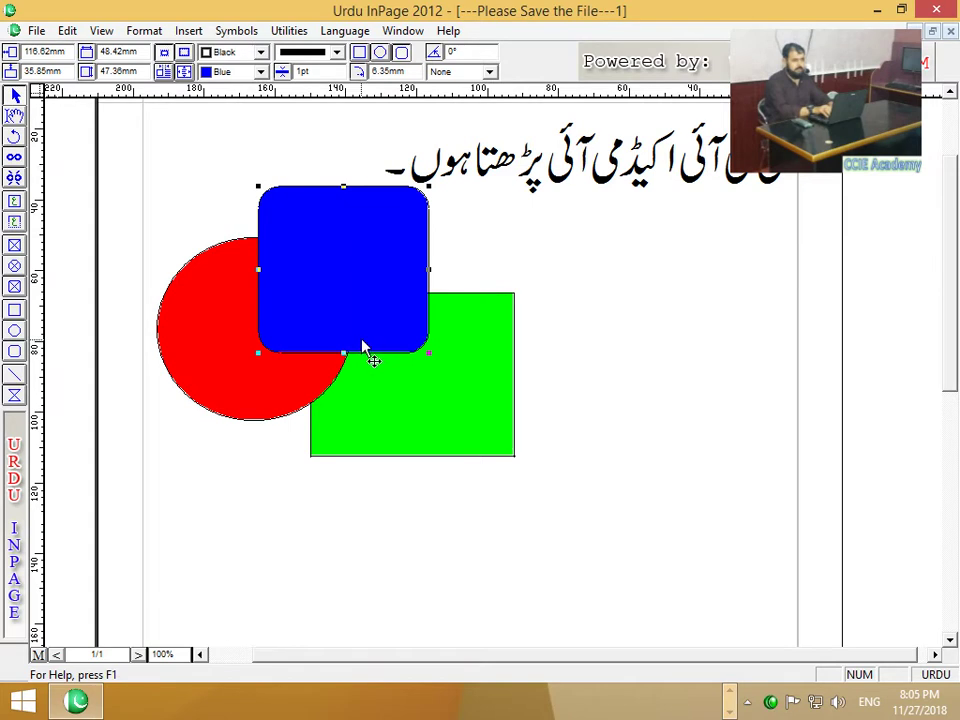
{"action": "left_click", "coordinate": [503, 364]}
{"action": "left_click_drag", "start_coordinate": [503, 364], "coordinate": [528, 296]}
{"action": "left_click", "coordinate": [383, 297]}
{"action": "left_click_drag", "start_coordinate": [383, 297], "coordinate": [436, 256]}
{"action": "left_click_drag", "start_coordinate": [265, 352], "coordinate": [279, 299]}
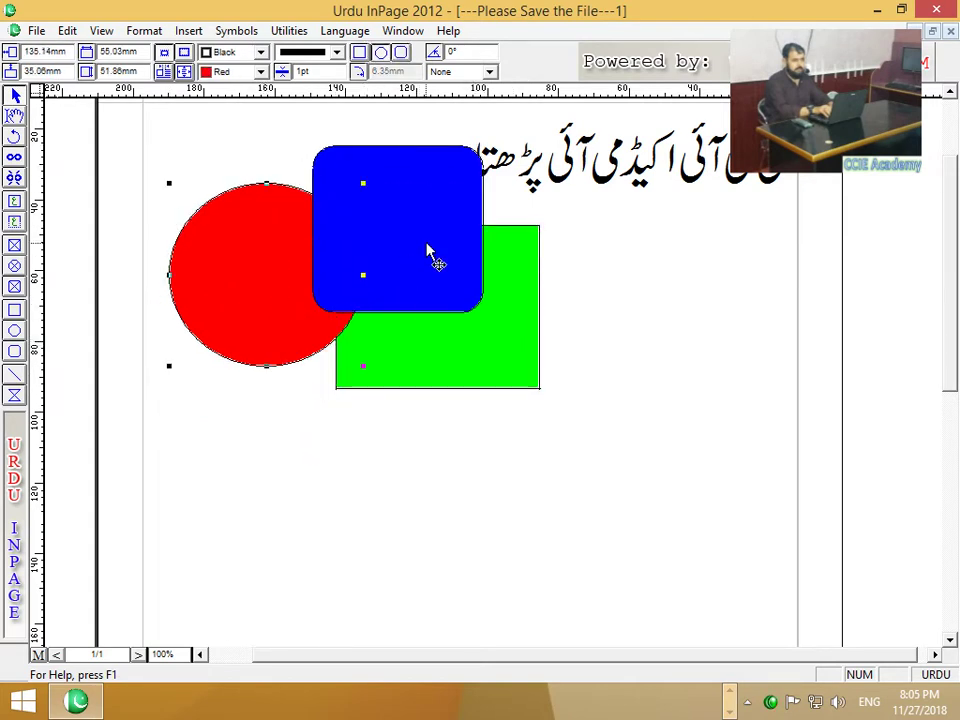
Step: Send the blue rounded rectangle to the back, behind the other shapes and the sentence
{"action": "left_click", "coordinate": [427, 250]}
{"action": "left_click", "coordinate": [67, 30]}
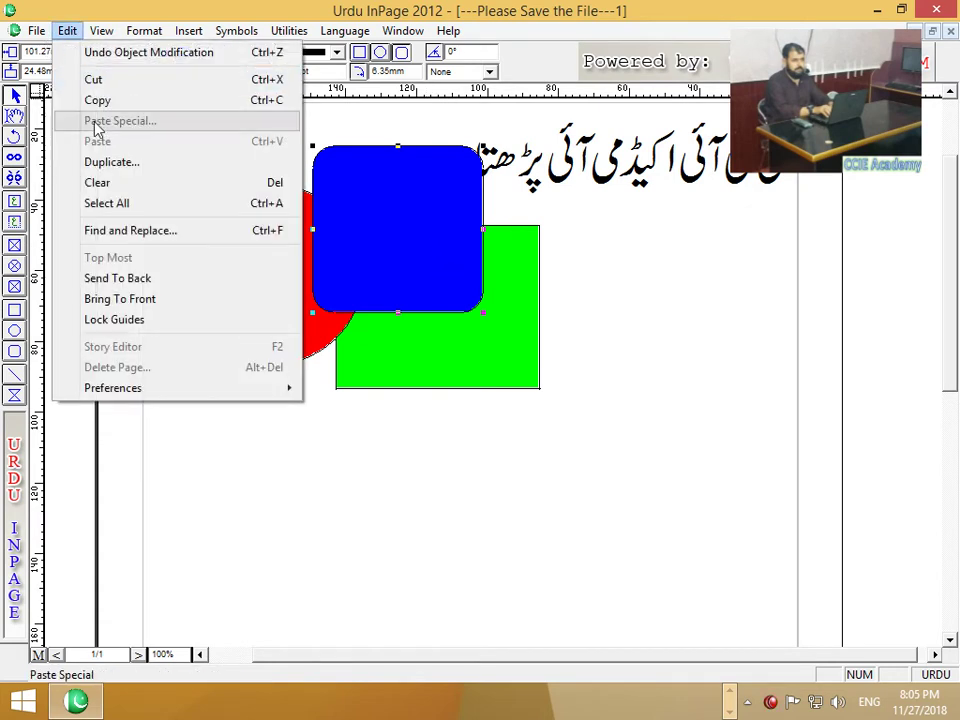
{"action": "left_click", "coordinate": [121, 279]}
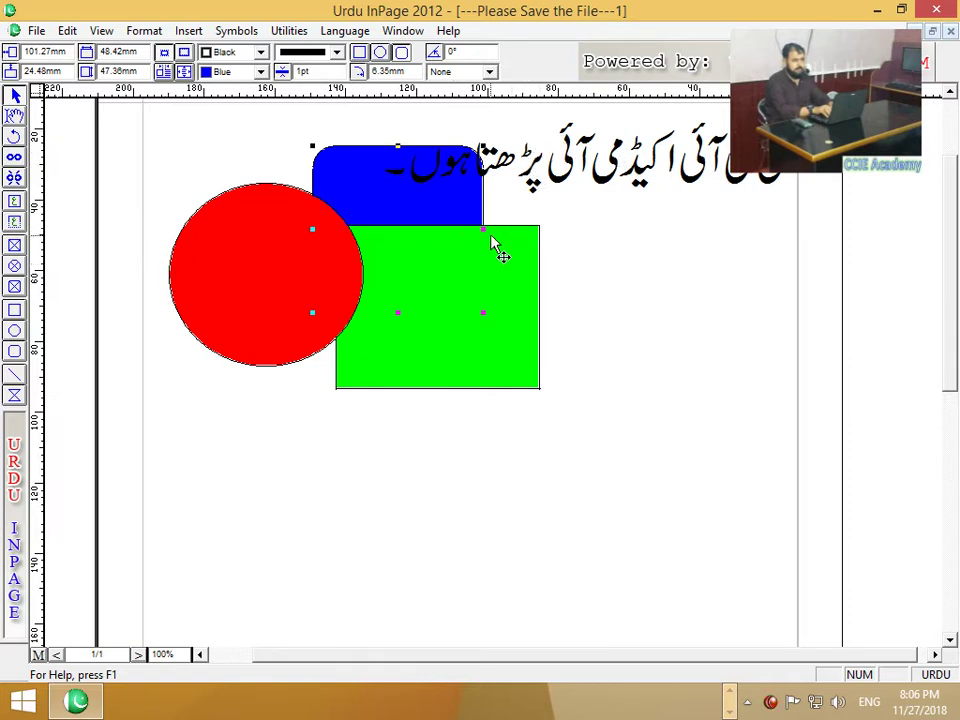
Step: Bring the green rectangle to the front, above the red circle and the blue rounded rectangle
{"action": "left_click", "coordinate": [67, 31]}
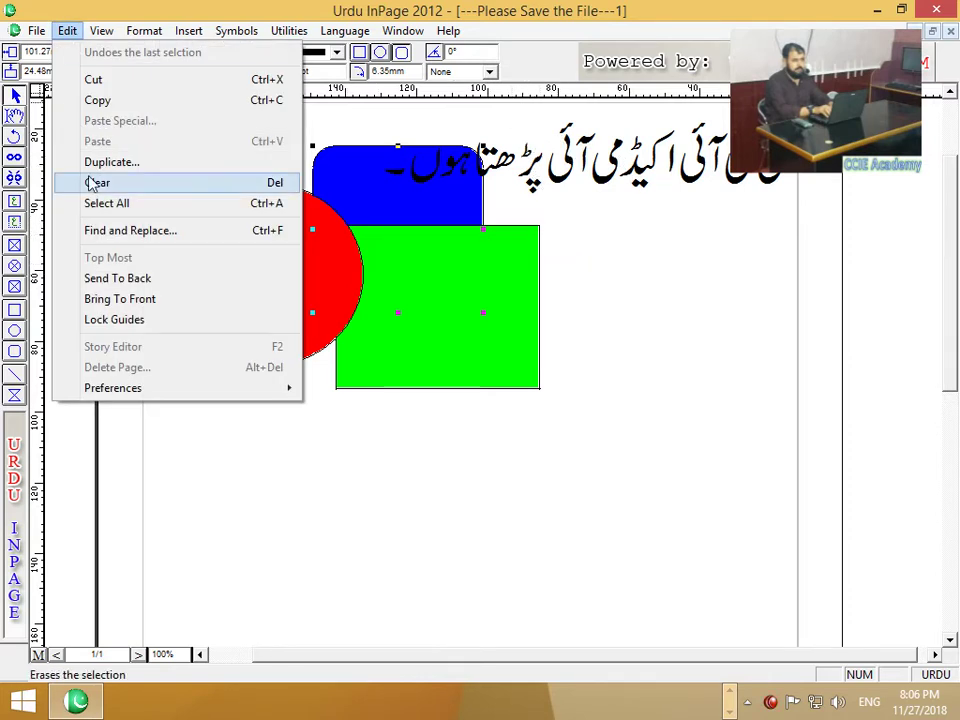
{"action": "left_click", "coordinate": [485, 258]}
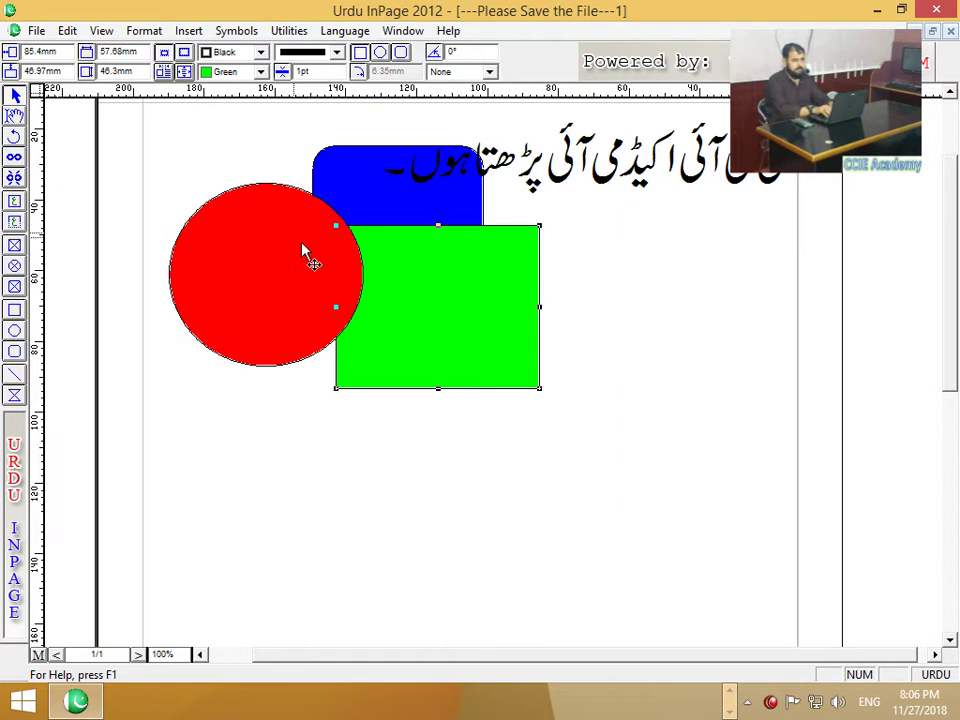
{"action": "left_click", "coordinate": [67, 31]}
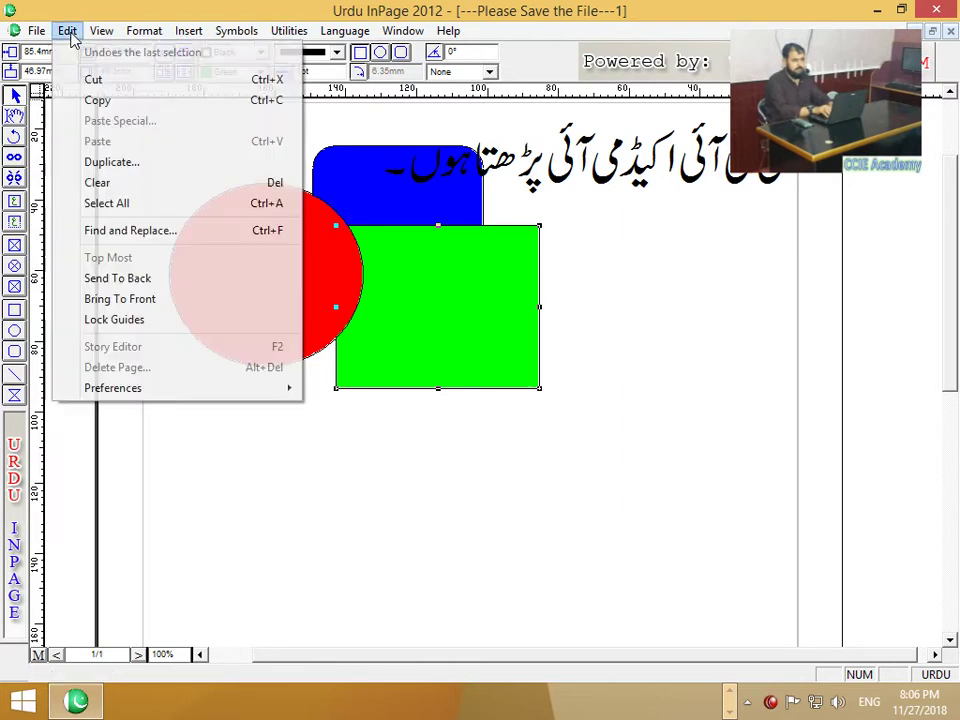
{"action": "left_click", "coordinate": [138, 302]}
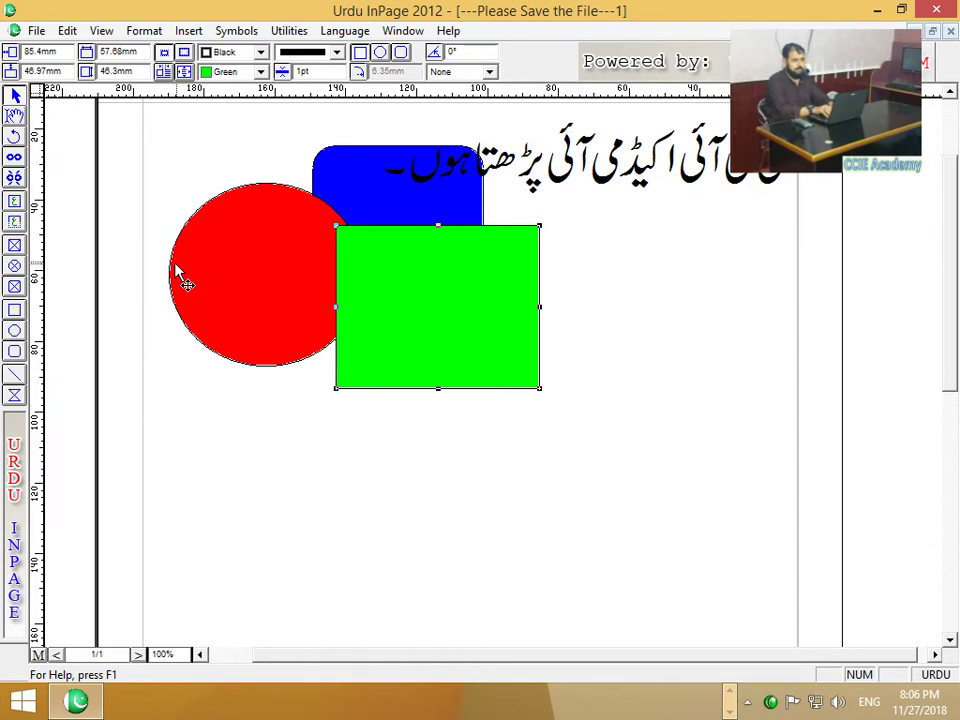
Step: Send the red circle to the back, behind the blue rounded rectangle, and deselect it
{"action": "left_click", "coordinate": [253, 246]}
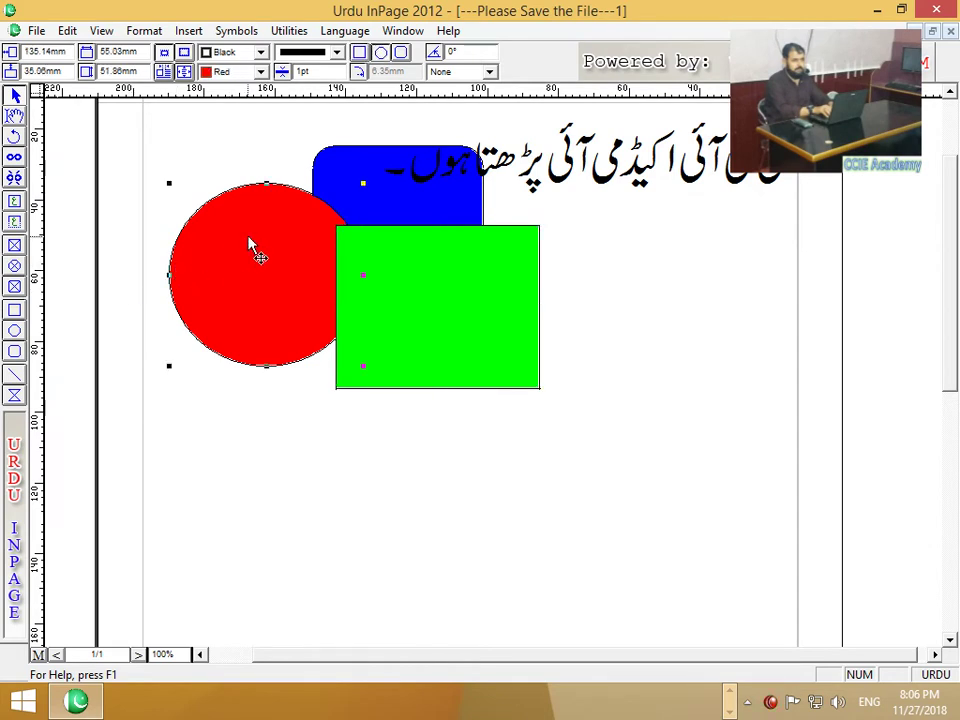
{"action": "left_click", "coordinate": [67, 31]}
{"action": "left_click", "coordinate": [124, 279]}
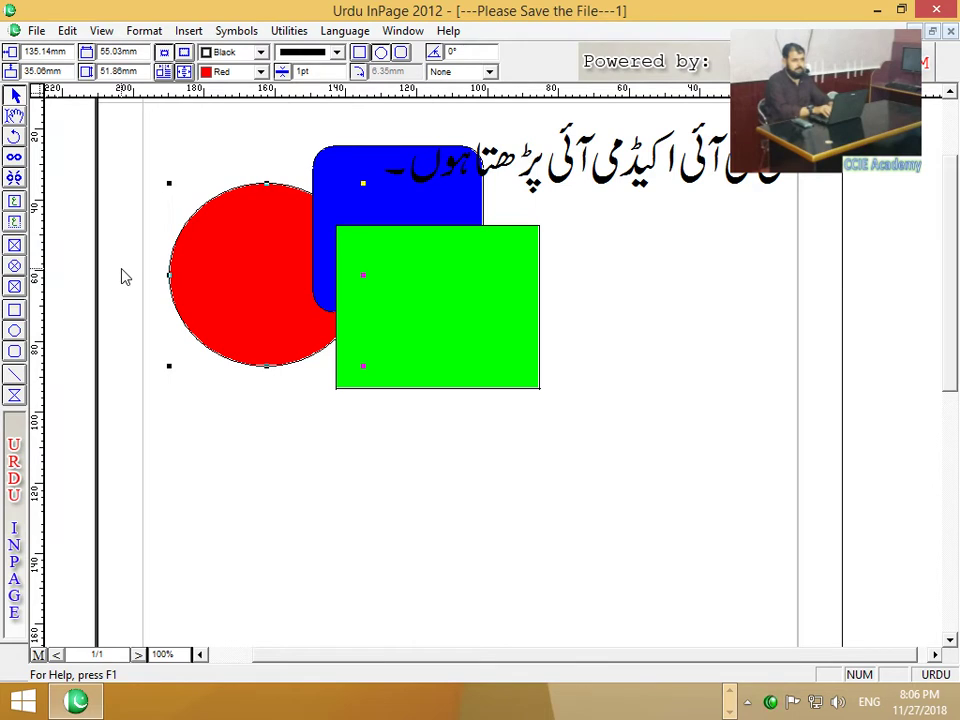
{"action": "left_click", "coordinate": [210, 461]}
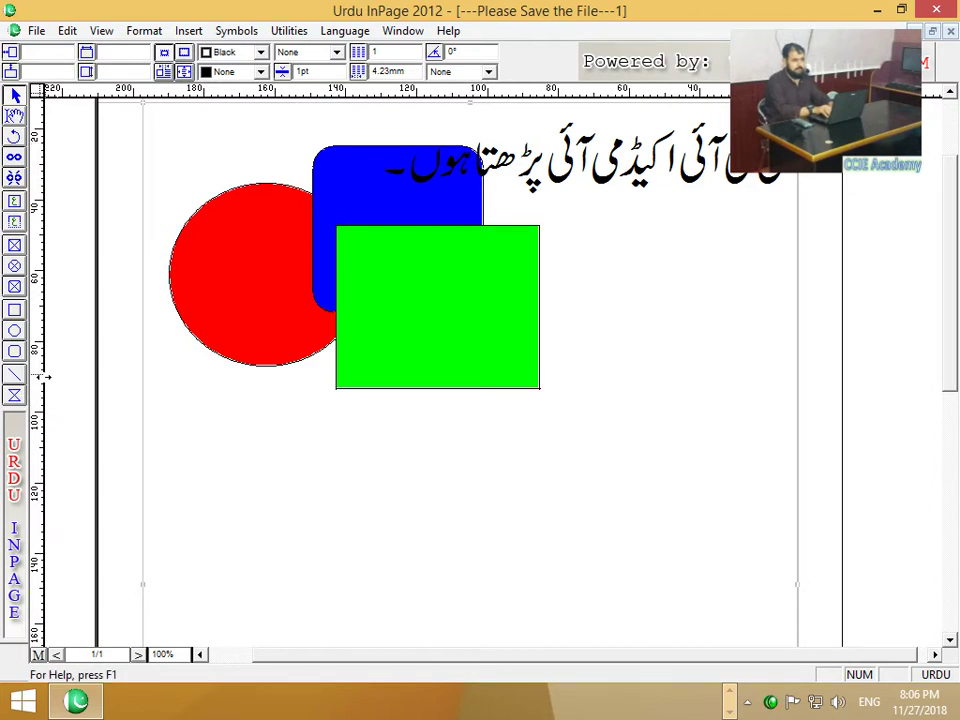
Step: Place a vertical guide at about 80 mm on the page and delete the green rectangle
{"action": "left_click_drag", "start_coordinate": [44, 376], "coordinate": [557, 426]}
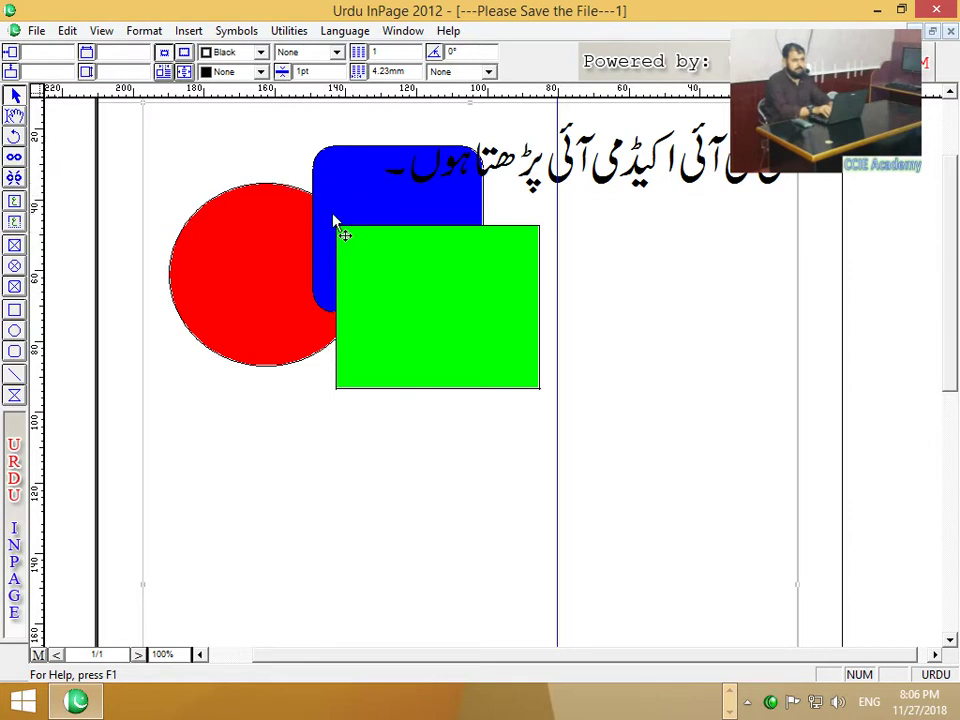
{"action": "left_click_drag", "start_coordinate": [377, 332], "coordinate": [252, 417]}
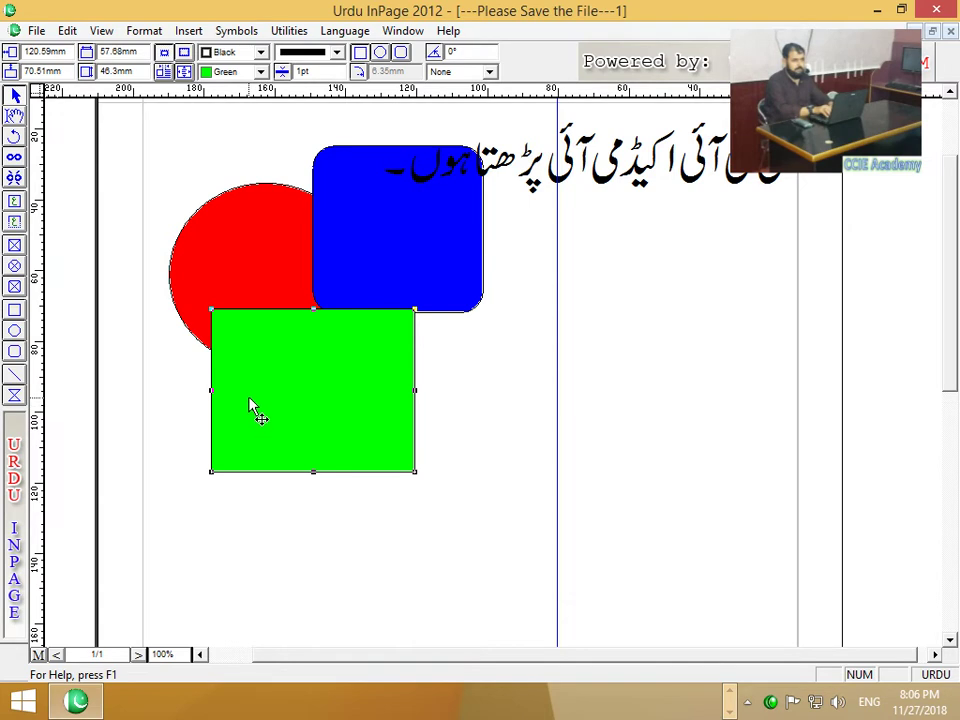
{"action": "key", "text": "Delete"}
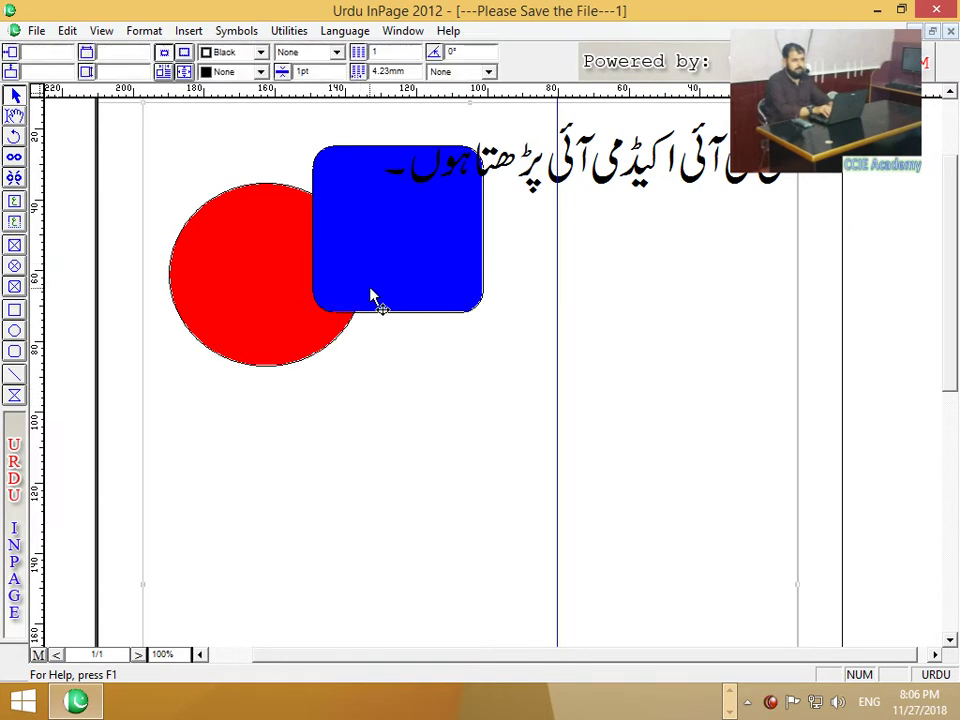
{"action": "double_click", "coordinate": [373, 310]}
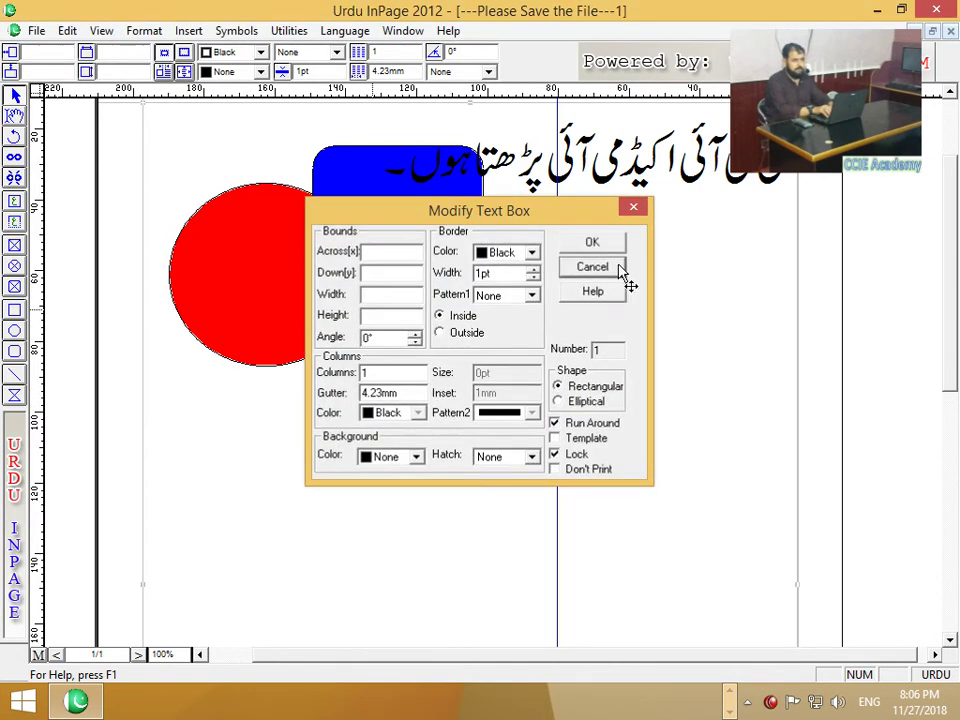
{"action": "left_click", "coordinate": [612, 266]}
{"action": "right_click", "coordinate": [313, 319]}
{"action": "left_click", "coordinate": [283, 327]}
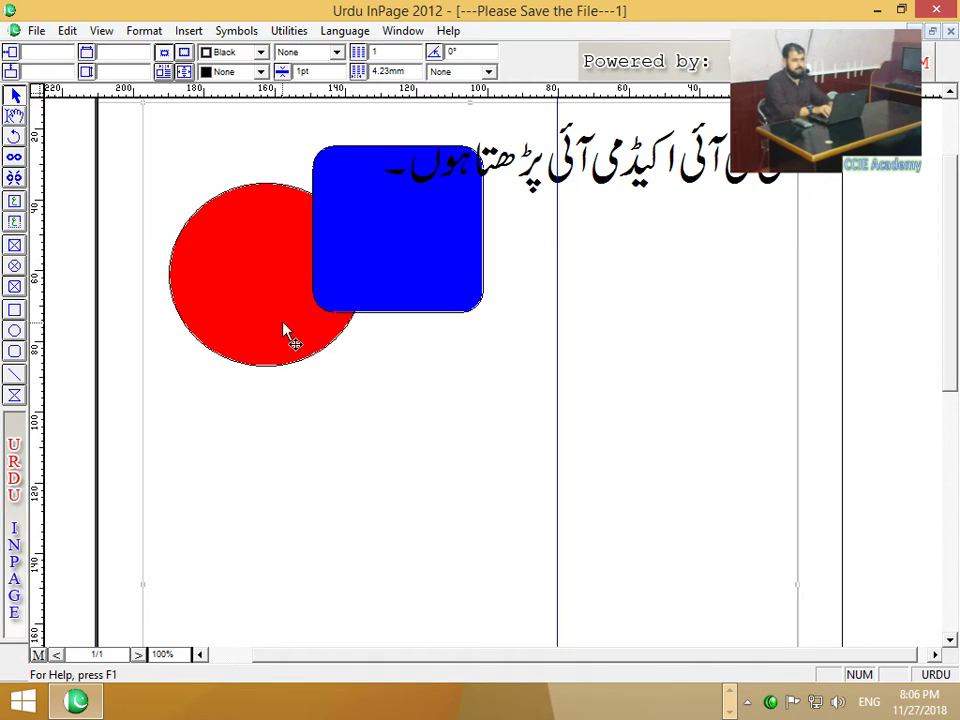
{"action": "left_click", "coordinate": [67, 31]}
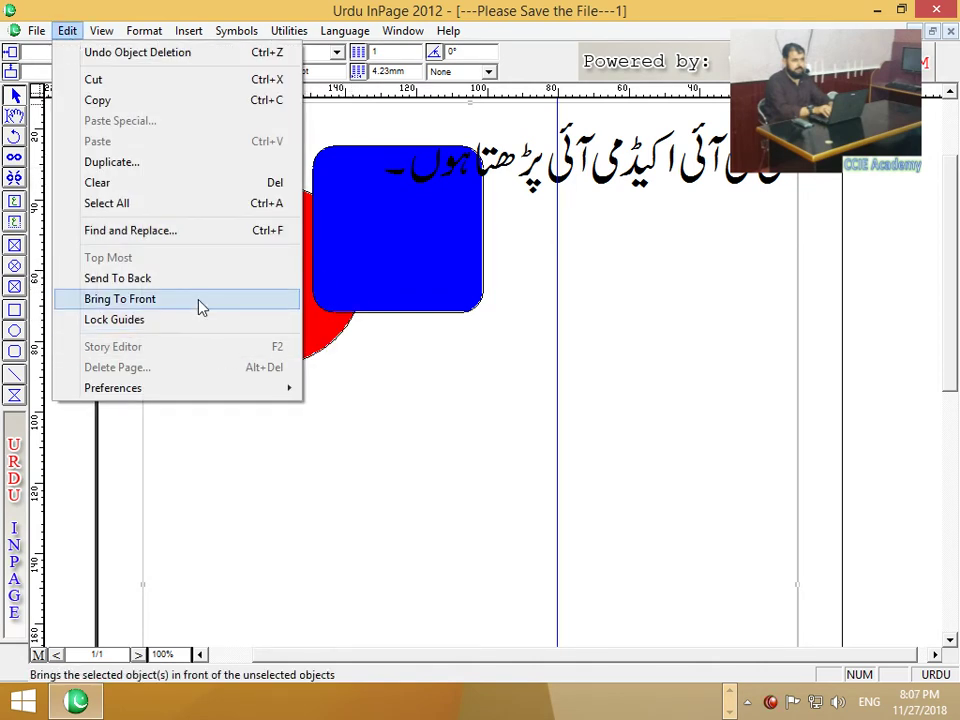
{"action": "left_click", "coordinate": [201, 299]}
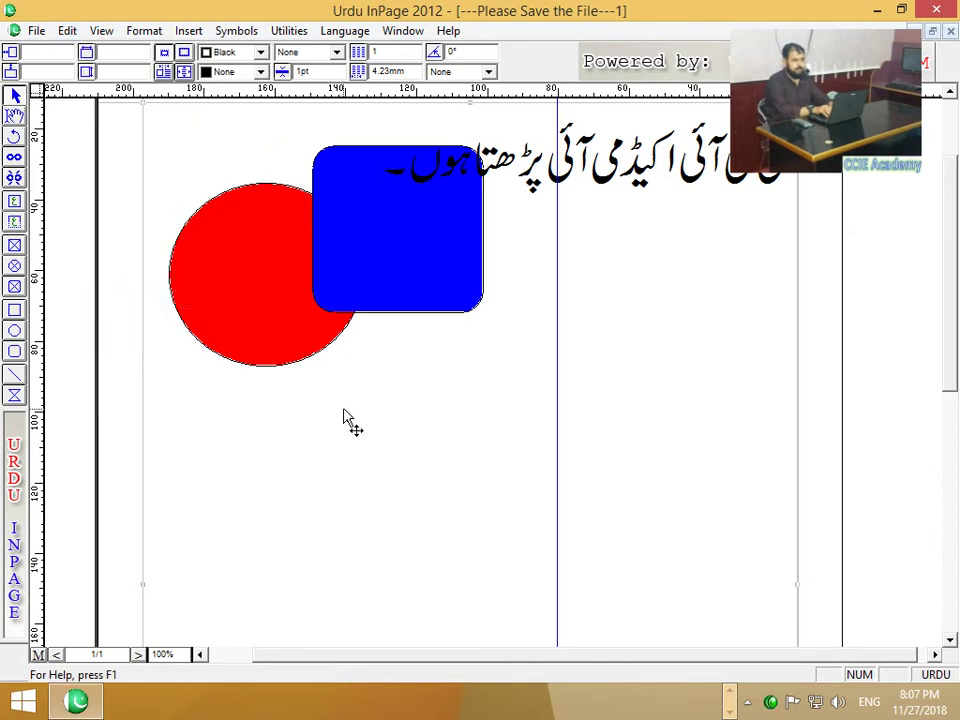
{"action": "left_click", "coordinate": [36, 31]}
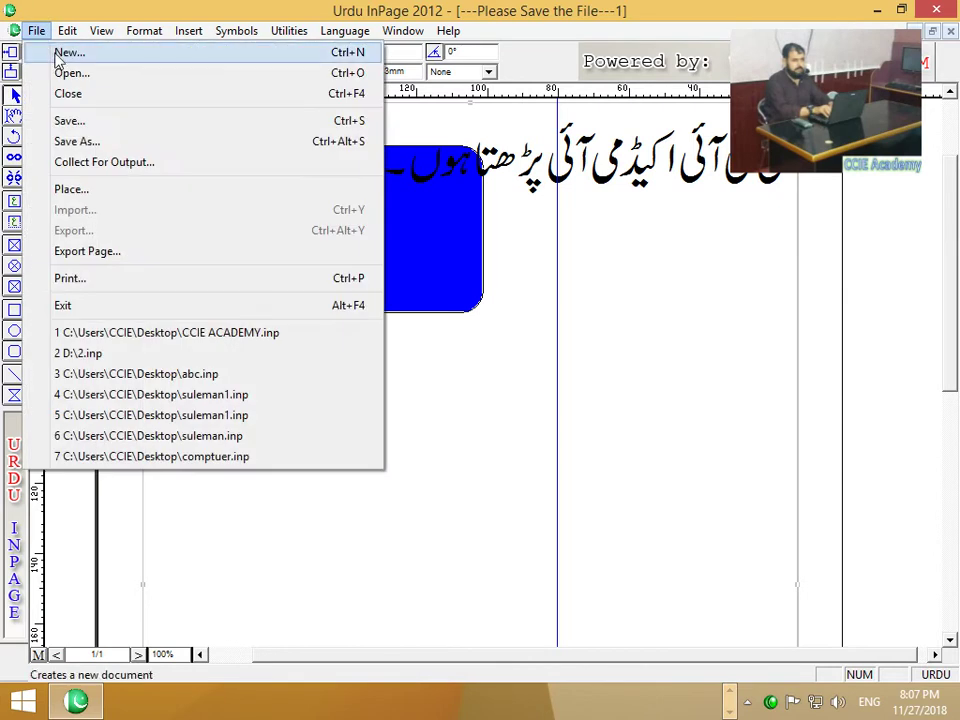
{"action": "left_click", "coordinate": [62, 53]}
{"action": "left_click", "coordinate": [627, 314]}
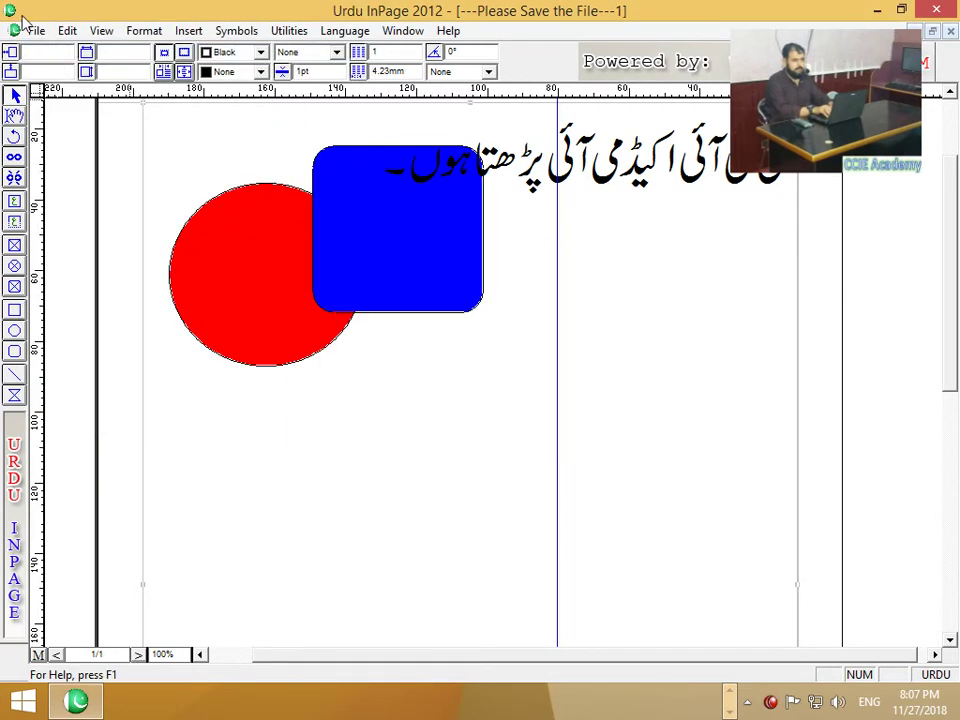
Step: Close the current document without saving it and create a new one-page A4 portrait document with right-to-left direction
{"action": "left_click", "coordinate": [36, 31]}
{"action": "left_click", "coordinate": [70, 92]}
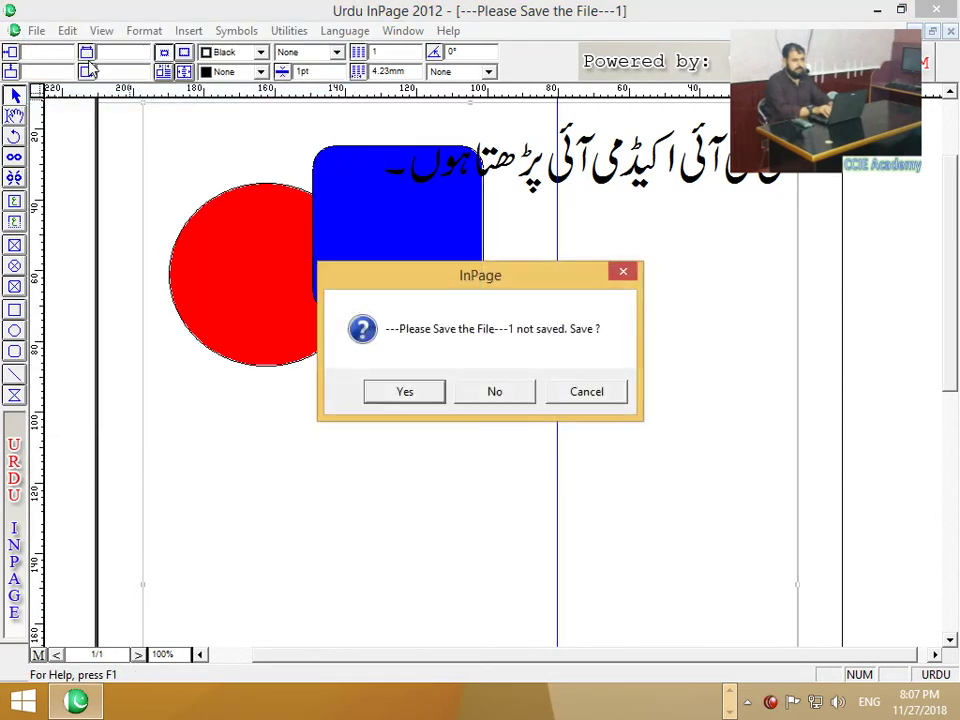
{"action": "left_click", "coordinate": [488, 391]}
{"action": "left_click", "coordinate": [14, 31]}
{"action": "left_click", "coordinate": [32, 53]}
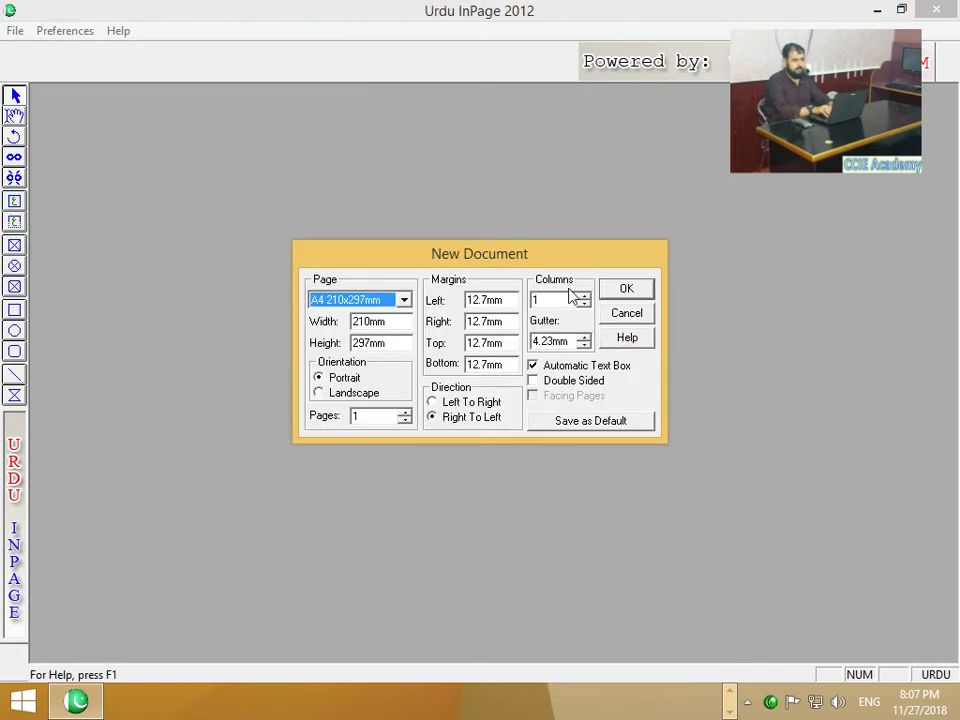
{"action": "left_click", "coordinate": [627, 290]}
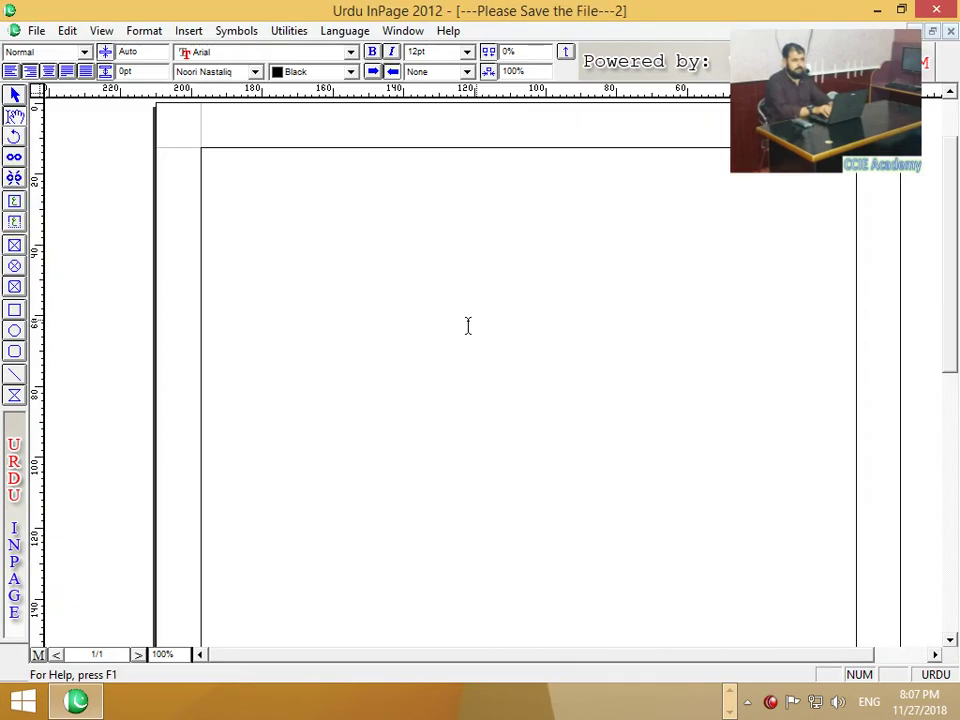
Step: Draw a rectangle about 35 by 28 mm in the page's upper half and place a vertical guide at about 180 mm
{"action": "left_click", "coordinate": [14, 312]}
{"action": "left_click_drag", "start_coordinate": [418, 277], "coordinate": [543, 373]}
{"action": "left_click", "coordinate": [14, 95]}
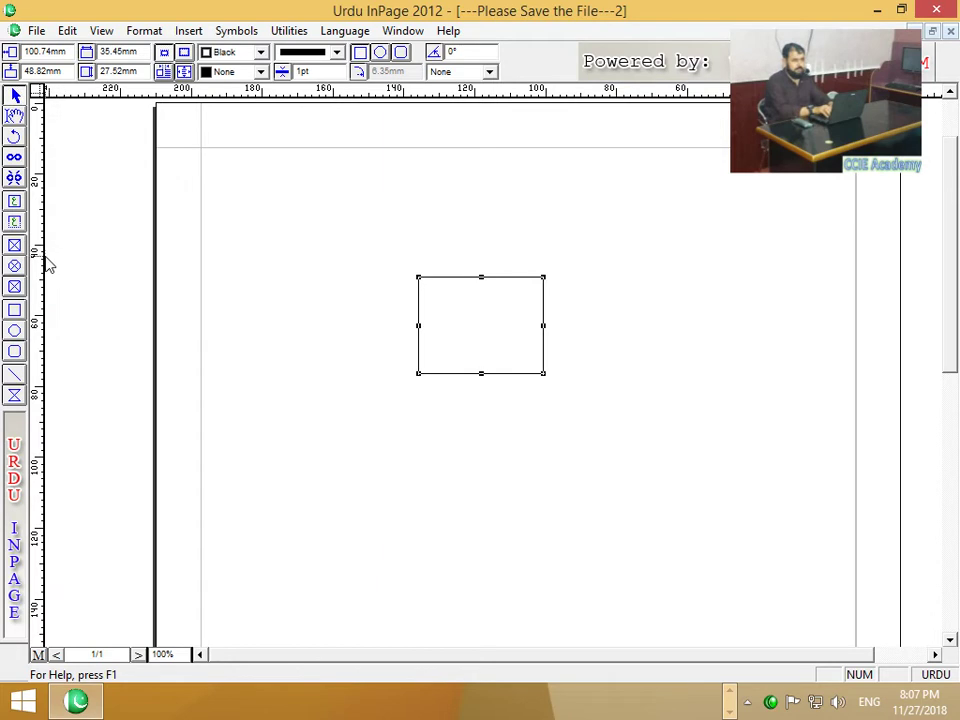
{"action": "left_click_drag", "start_coordinate": [45, 256], "coordinate": [261, 280]}
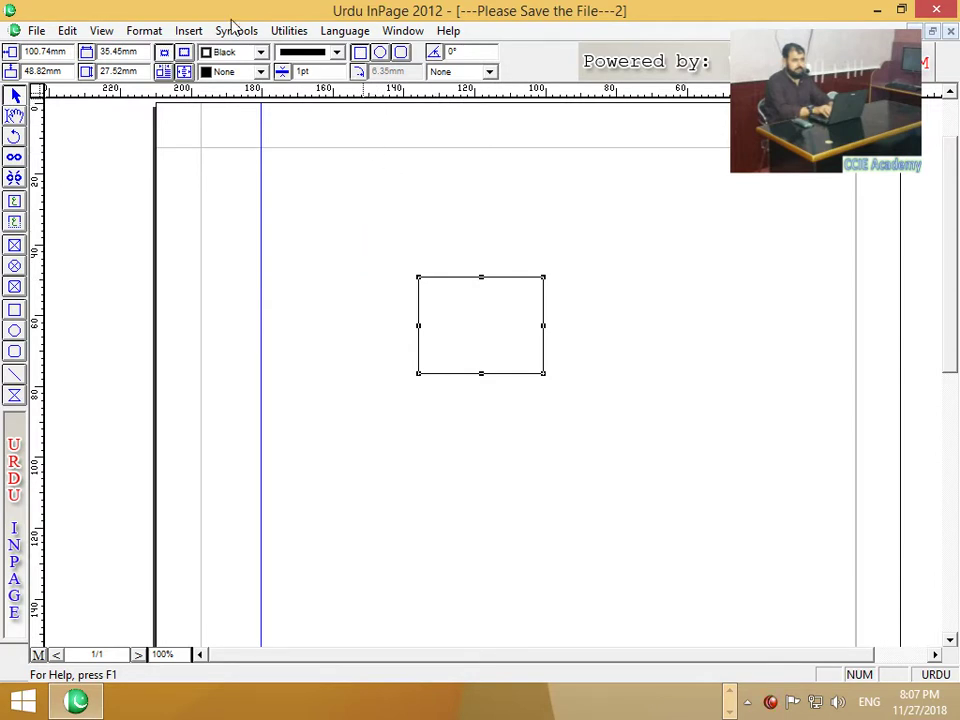
Step: Set both the general and character measurement units to Inches in the document preferences
{"action": "left_click", "coordinate": [67, 30]}
{"action": "mouse_move", "coordinate": [150, 391]}
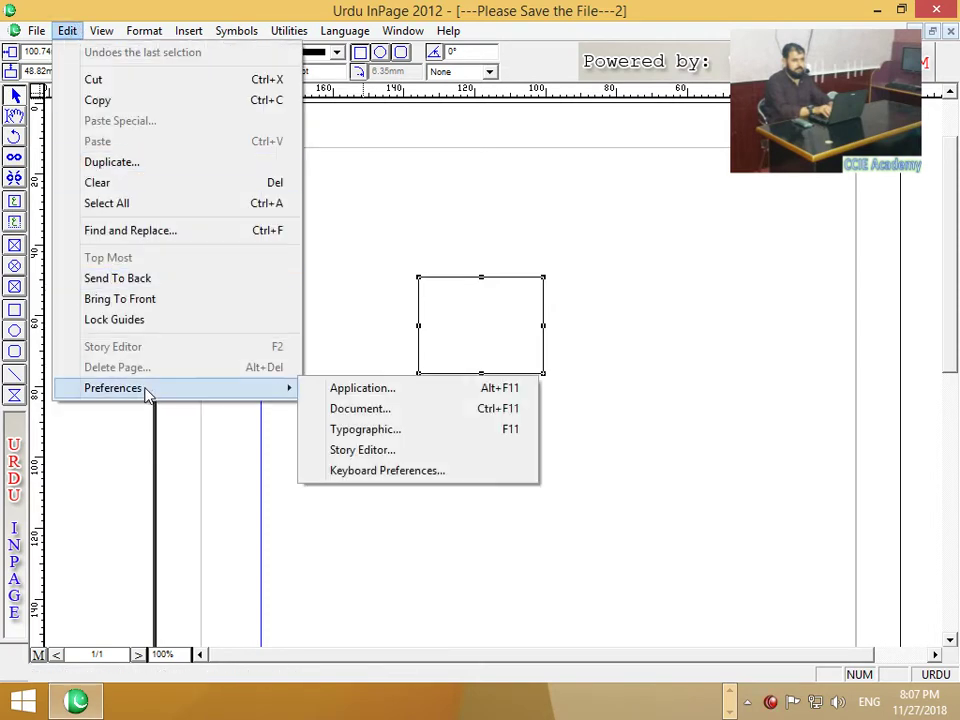
{"action": "left_click", "coordinate": [366, 410]}
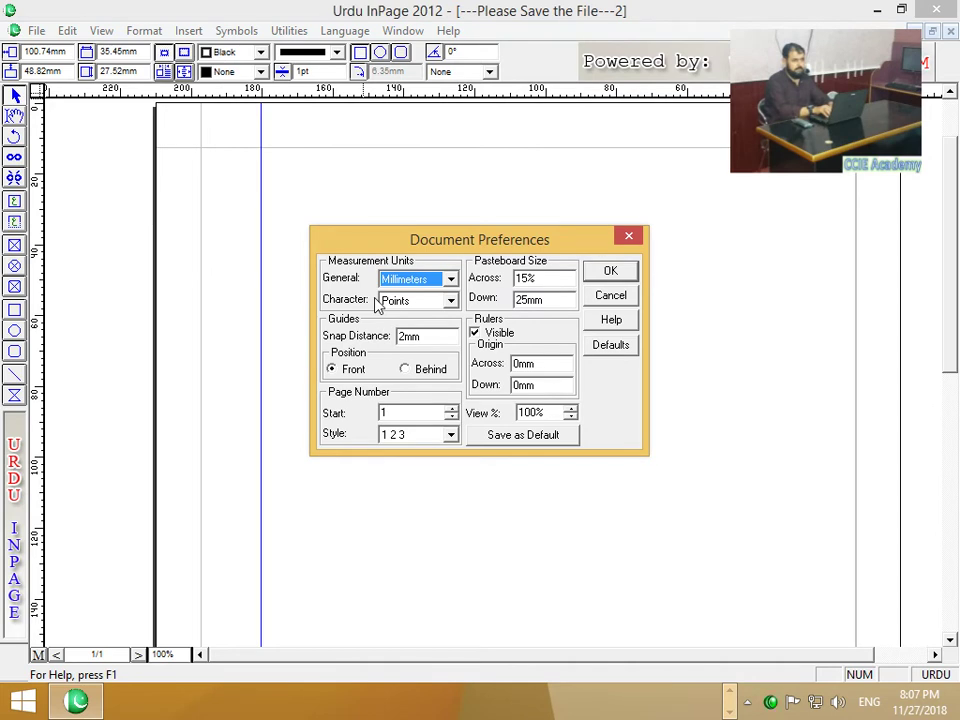
{"action": "left_click", "coordinate": [451, 280]}
{"action": "left_click", "coordinate": [432, 296]}
{"action": "left_click", "coordinate": [451, 302]}
{"action": "left_click", "coordinate": [418, 318]}
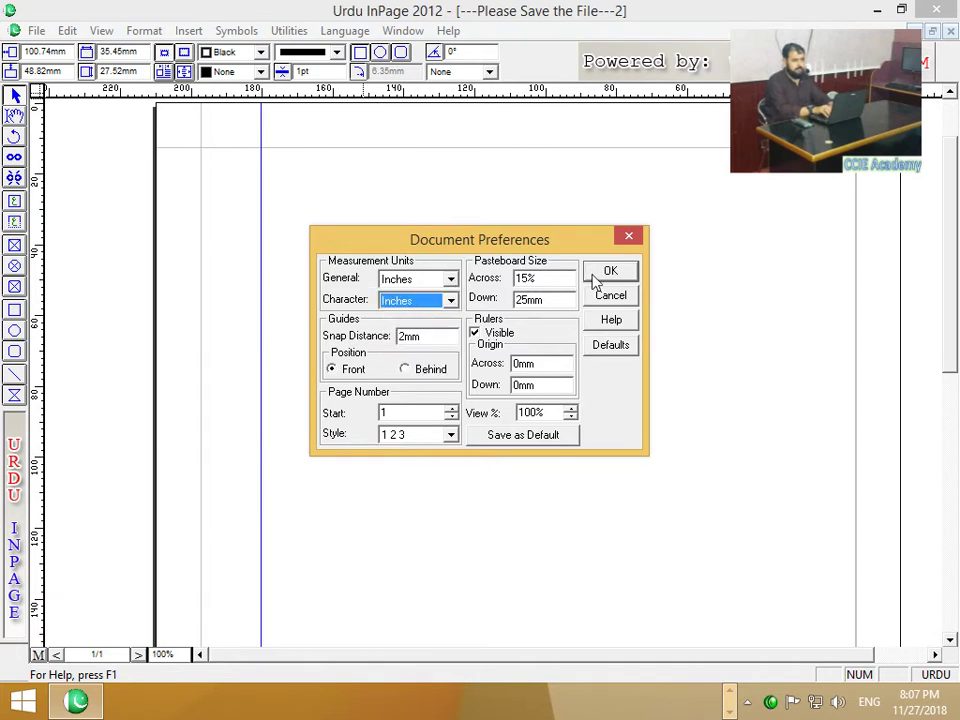
{"action": "left_click", "coordinate": [595, 275]}
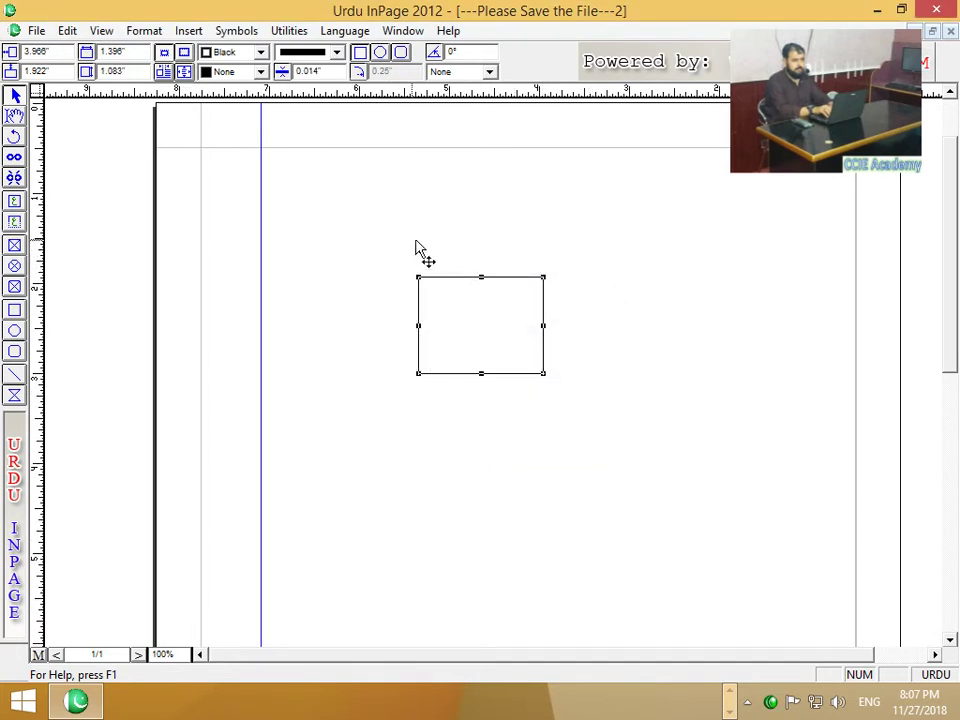
Step: Move the vertical guide to 7 inches and add a vertical guide at 5 inches and horizontal guides at 1 and 3 inches
{"action": "left_click_drag", "start_coordinate": [259, 186], "coordinate": [269, 190]}
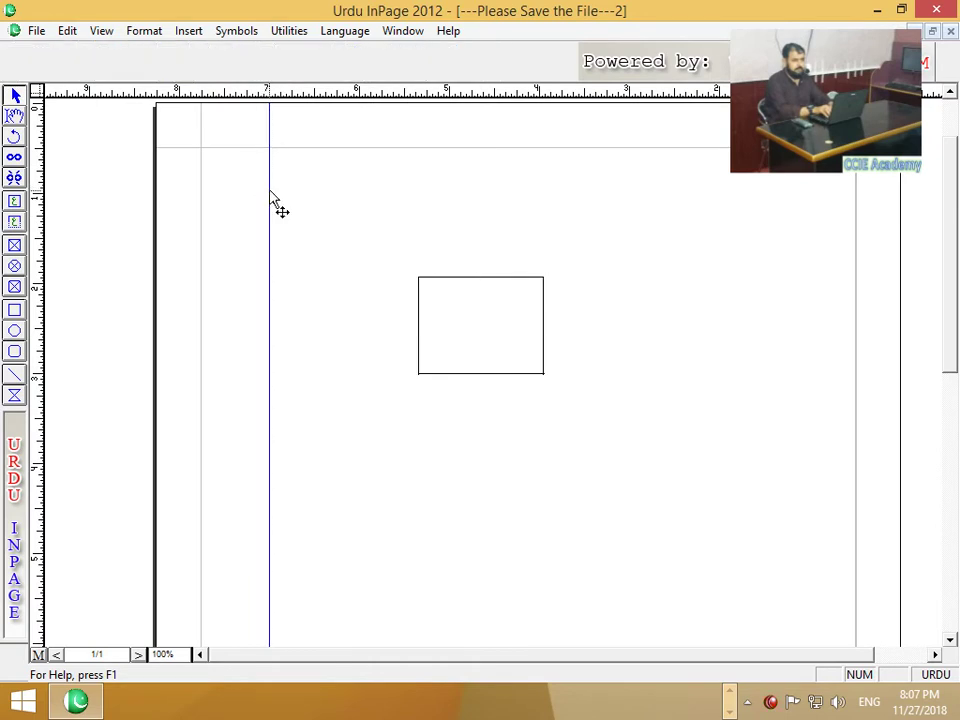
{"action": "left_click_drag", "start_coordinate": [40, 309], "coordinate": [448, 296]}
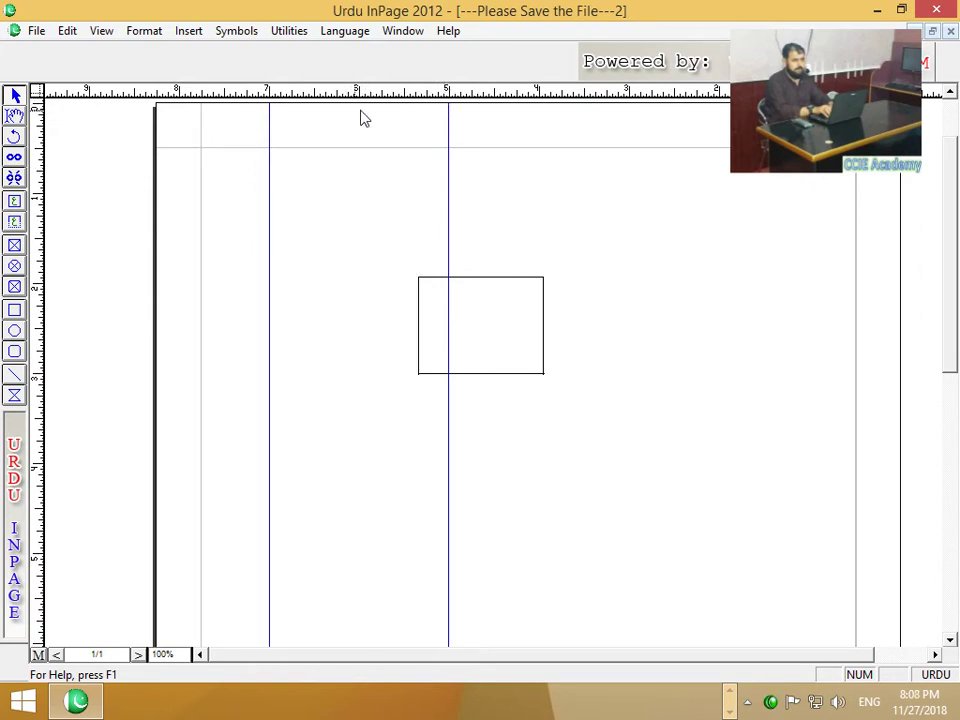
{"action": "left_click_drag", "start_coordinate": [348, 93], "coordinate": [345, 194]}
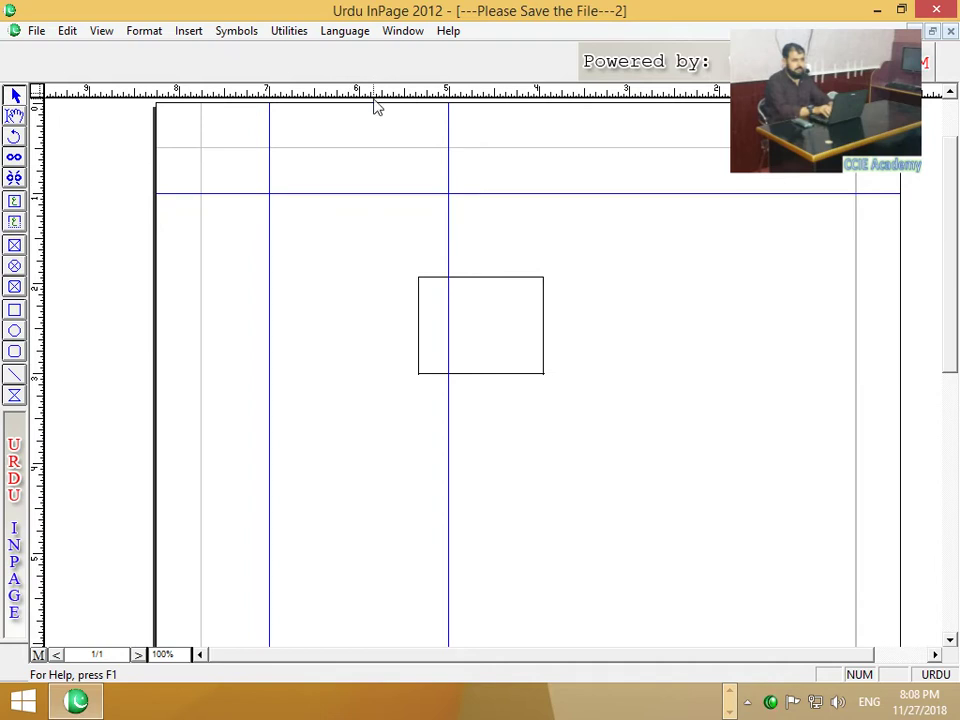
{"action": "left_click_drag", "start_coordinate": [380, 95], "coordinate": [356, 373]}
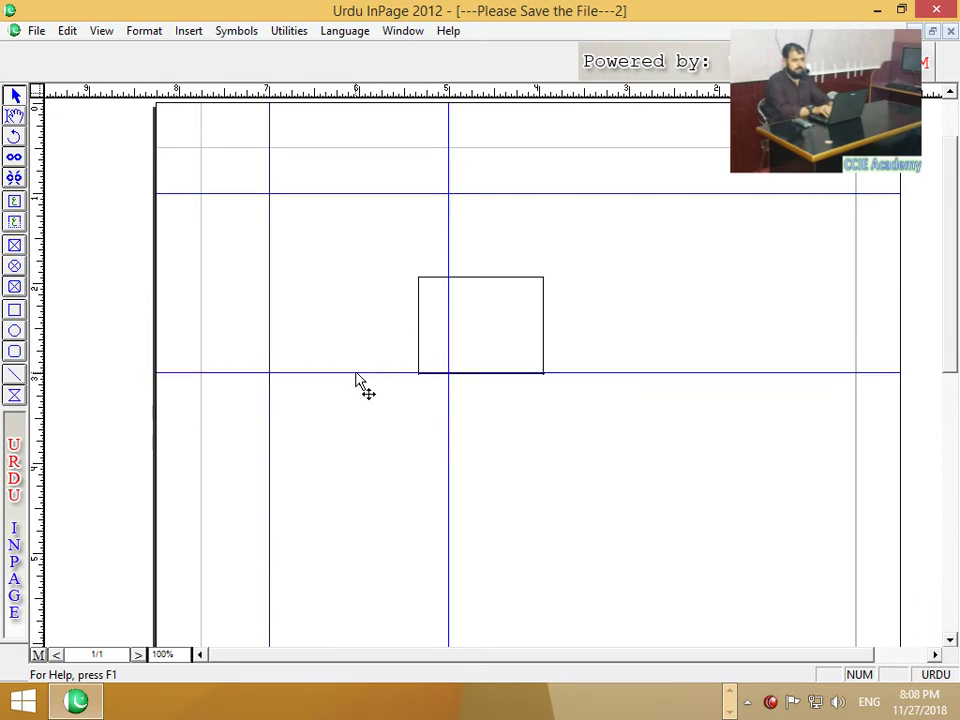
Step: Draw a square about 2 by 2 inches filling the area enclosed by the four guides
{"action": "left_click", "coordinate": [567, 258]}
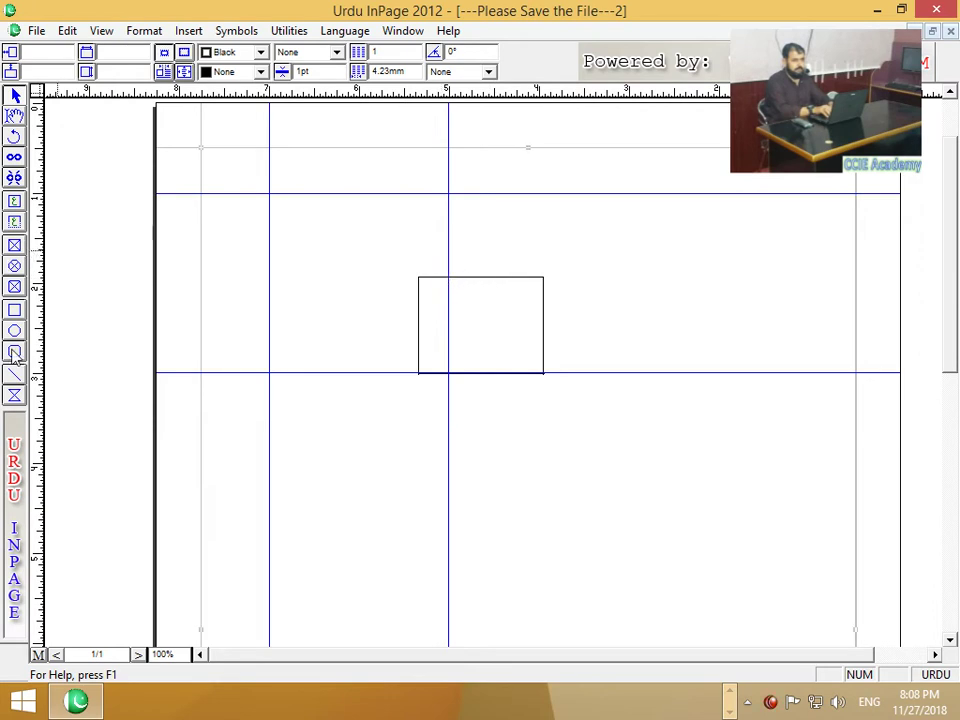
{"action": "left_click", "coordinate": [15, 310]}
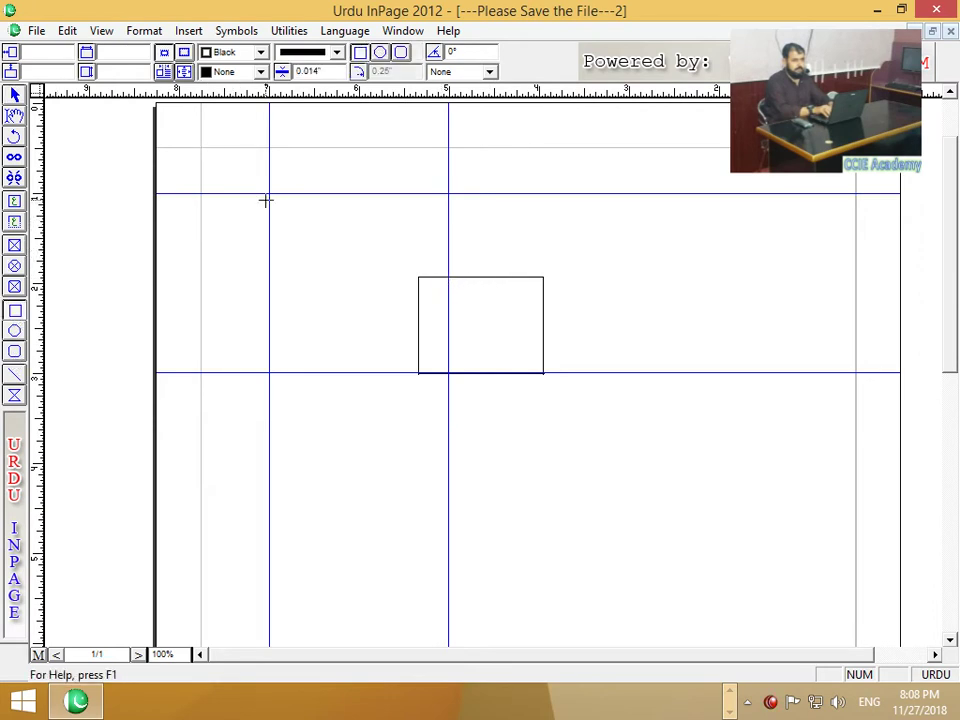
{"action": "mouse_move", "coordinate": [268, 198]}
{"action": "left_mouse_down"}
{"action": "mouse_move", "coordinate": [370, 331]}
{"action": "mouse_move", "coordinate": [448, 372]}
{"action": "left_mouse_up"}
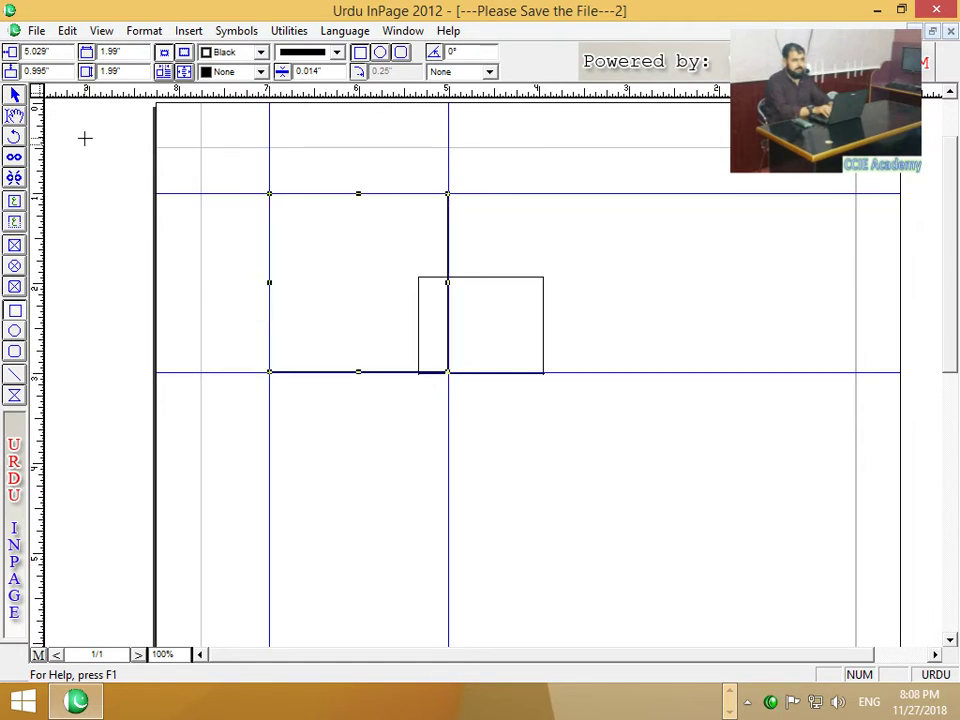
{"action": "left_click", "coordinate": [14, 100]}
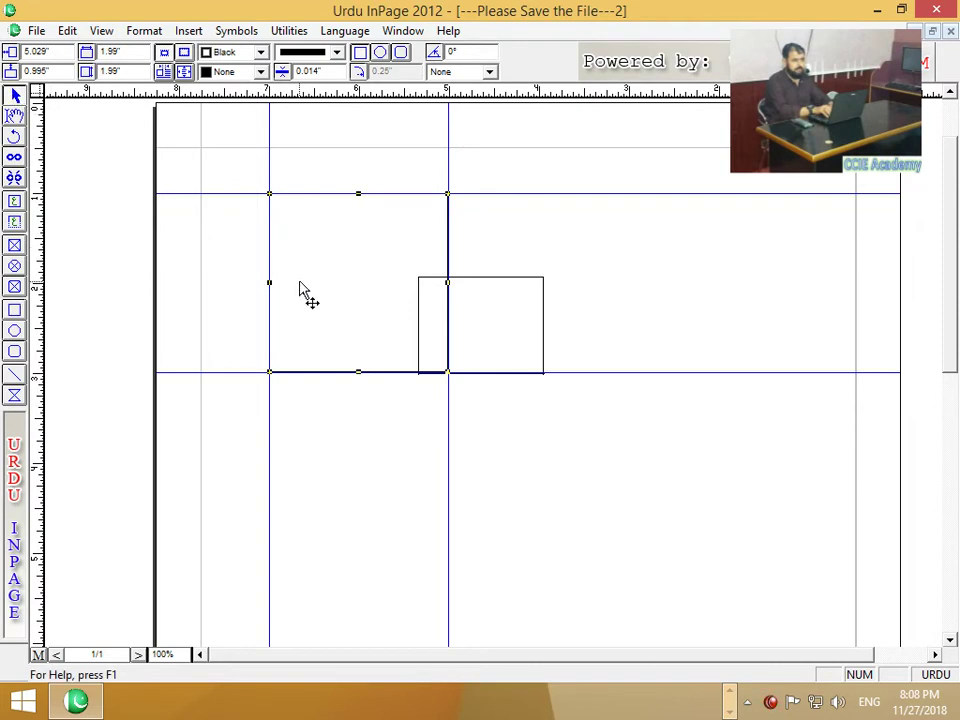
Step: Deselect the square, lock the page guides and check the Lock Guides setting
{"action": "left_click", "coordinate": [324, 433]}
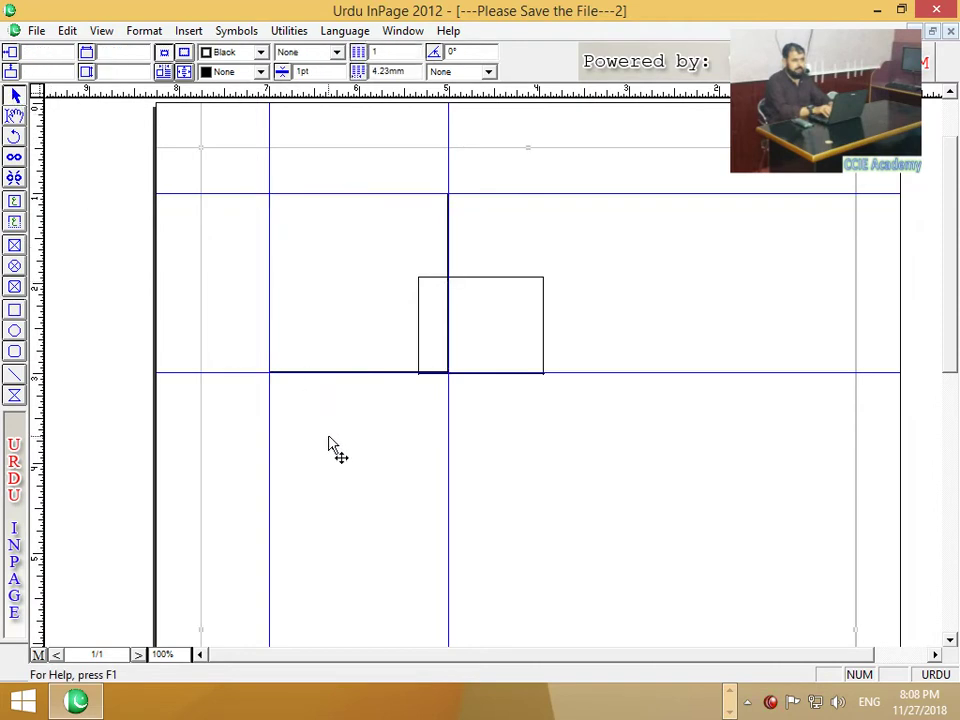
{"action": "left_click", "coordinate": [66, 31]}
{"action": "left_click", "coordinate": [139, 320]}
{"action": "left_click", "coordinate": [67, 31]}
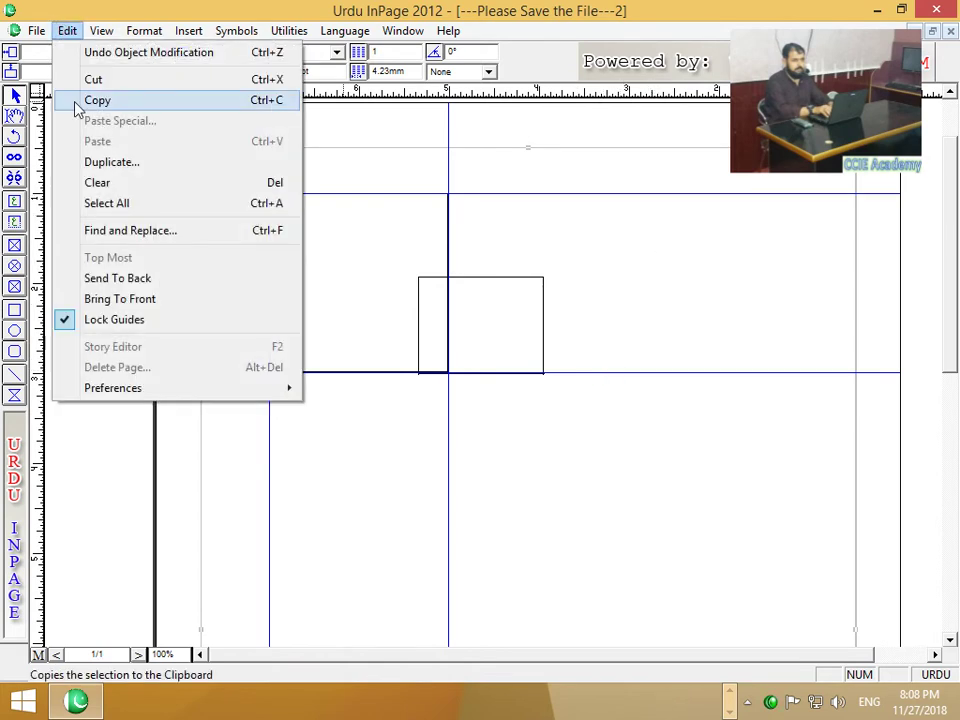
Step: Unlock the page guides and move the 2-inch square out of the area enclosed by the guides
{"action": "left_click", "coordinate": [104, 322]}
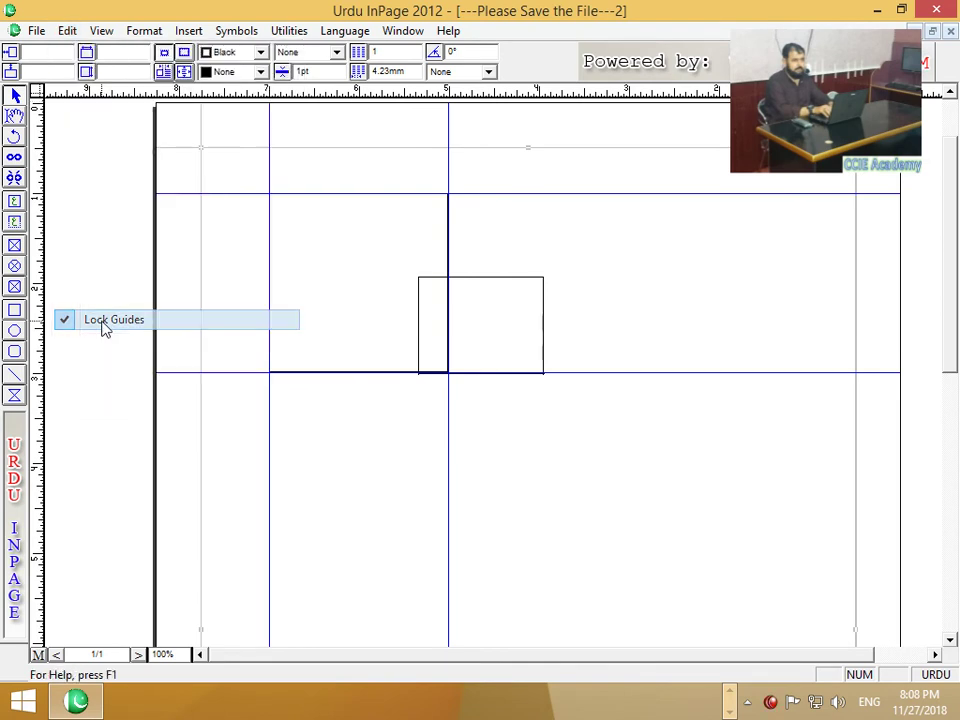
{"action": "left_click", "coordinate": [268, 370]}
{"action": "left_click_drag", "start_coordinate": [268, 363], "coordinate": [575, 541]}
Step: Remove the two vertical and two horizontal guides from the page
{"action": "left_click_drag", "start_coordinate": [446, 495], "coordinate": [40, 465]}
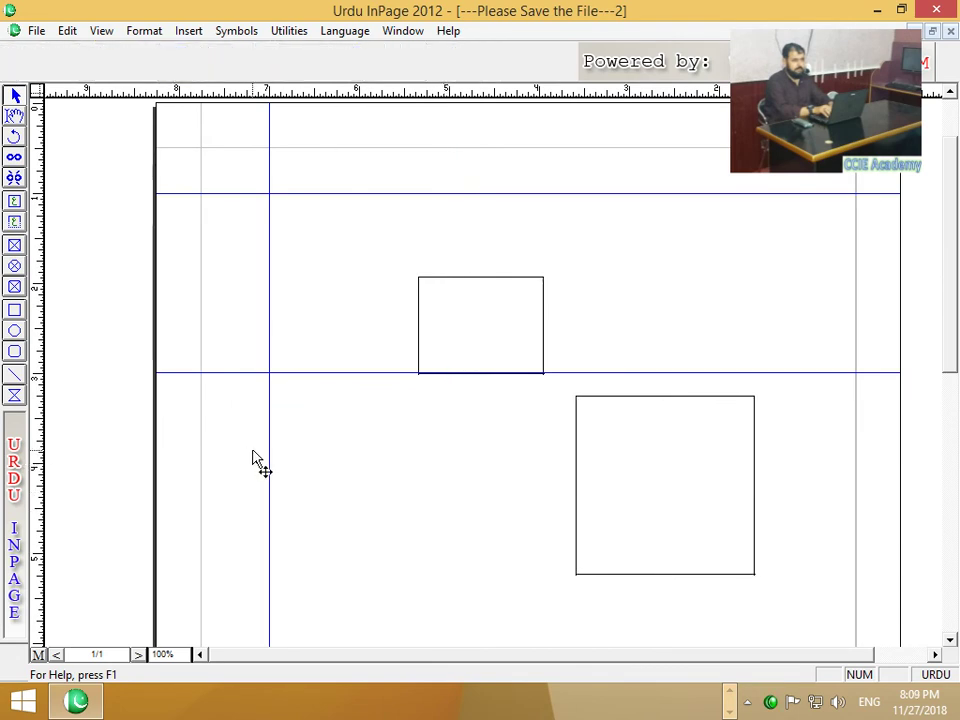
{"action": "left_click_drag", "start_coordinate": [268, 456], "coordinate": [38, 463]}
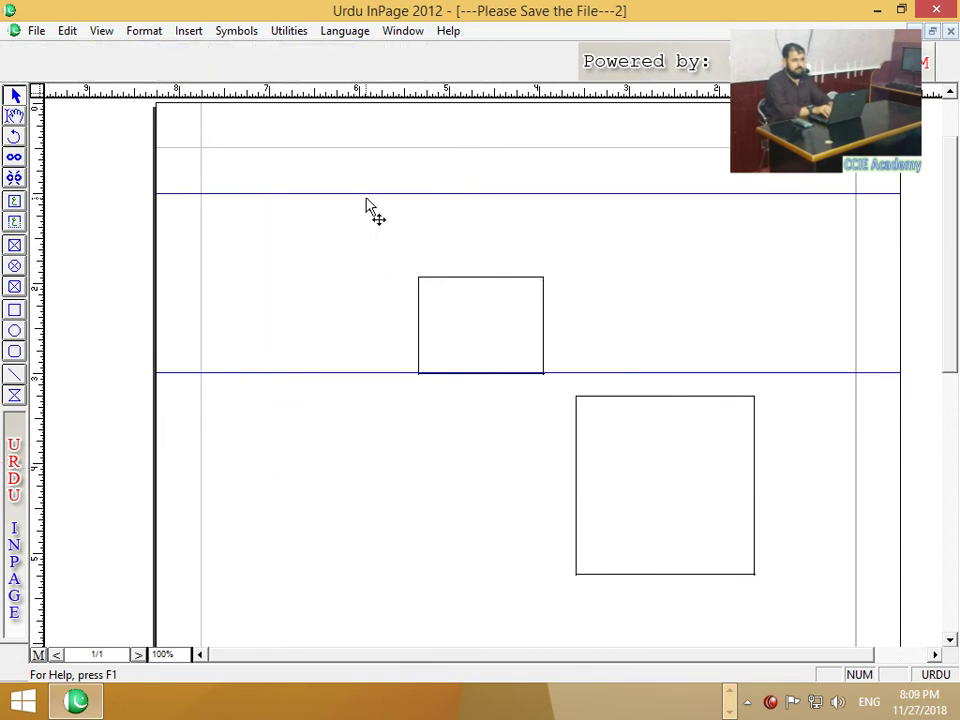
{"action": "left_click_drag", "start_coordinate": [364, 195], "coordinate": [369, 71]}
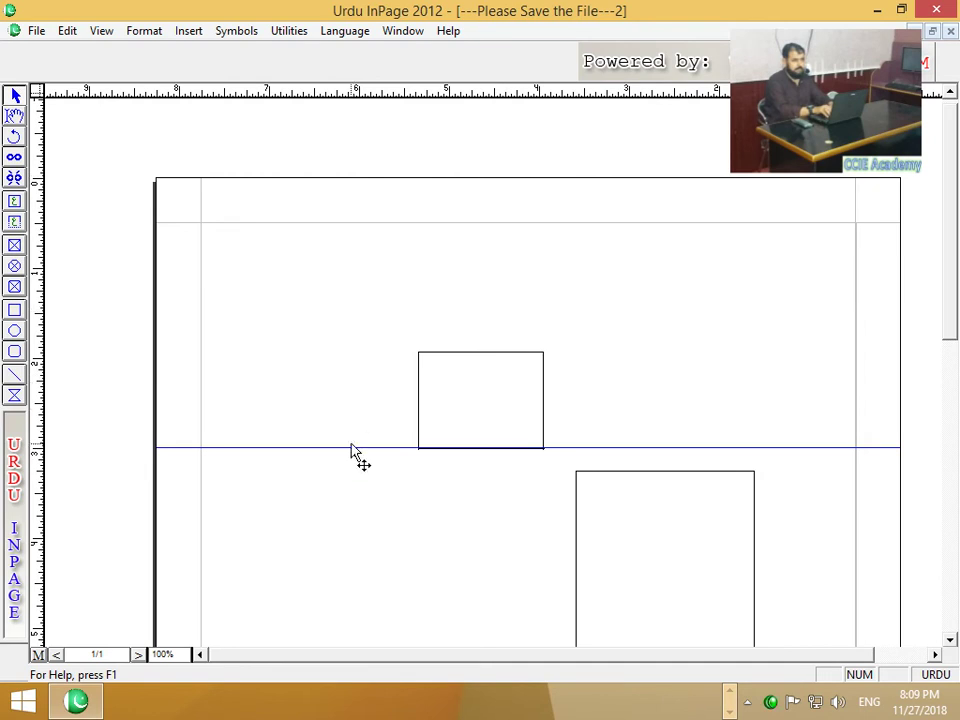
{"action": "left_click_drag", "start_coordinate": [351, 447], "coordinate": [362, 66]}
Step: Delete the smaller rectangle, move the remaining square to the middle of the page and deselect it
{"action": "left_click", "coordinate": [458, 361]}
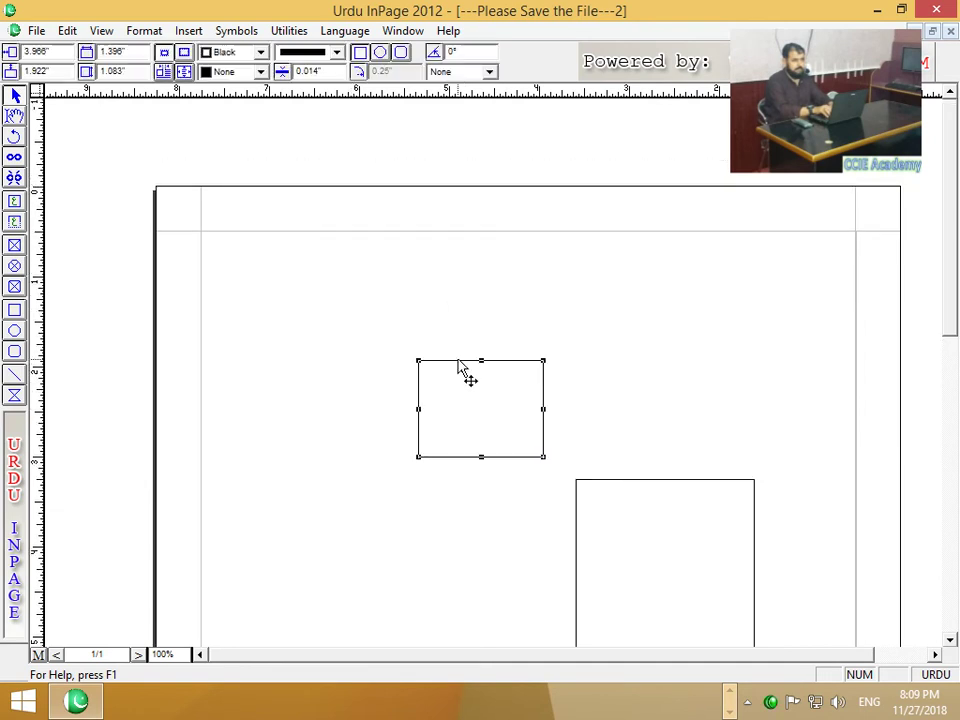
{"action": "key", "text": "Delete"}
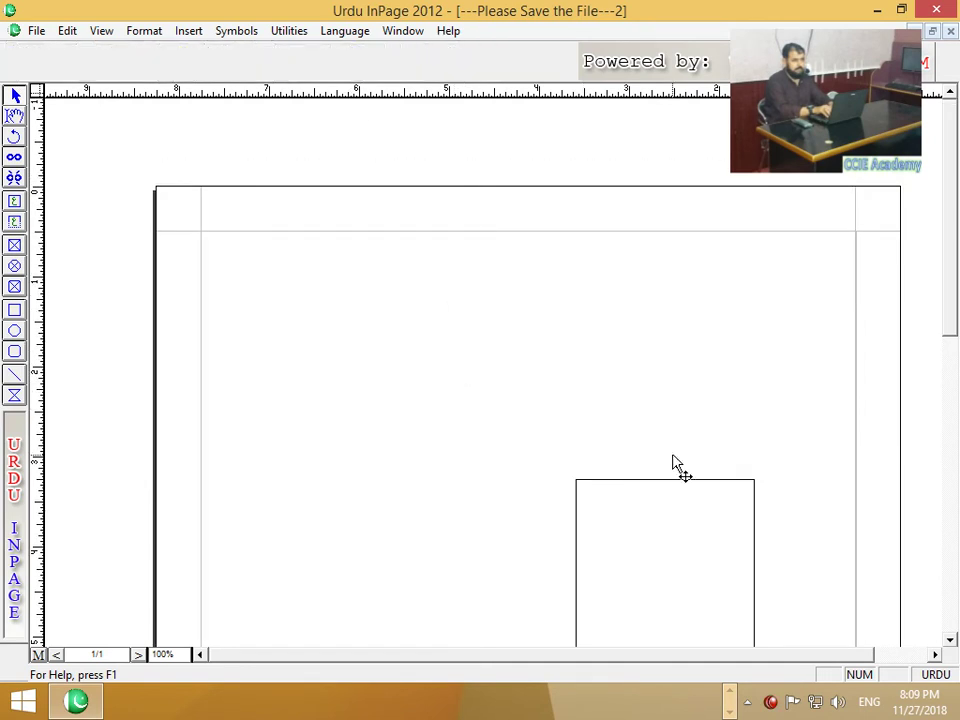
{"action": "left_click_drag", "start_coordinate": [572, 490], "coordinate": [407, 350]}
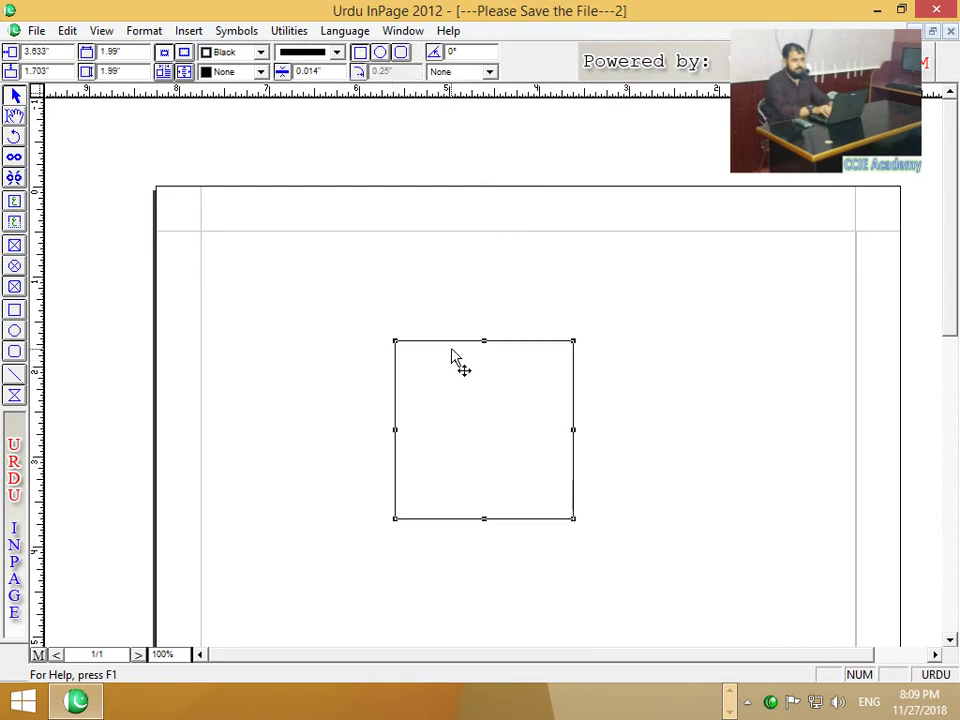
{"action": "left_click_drag", "start_coordinate": [445, 342], "coordinate": [421, 396]}
{"action": "left_click", "coordinate": [606, 373]}
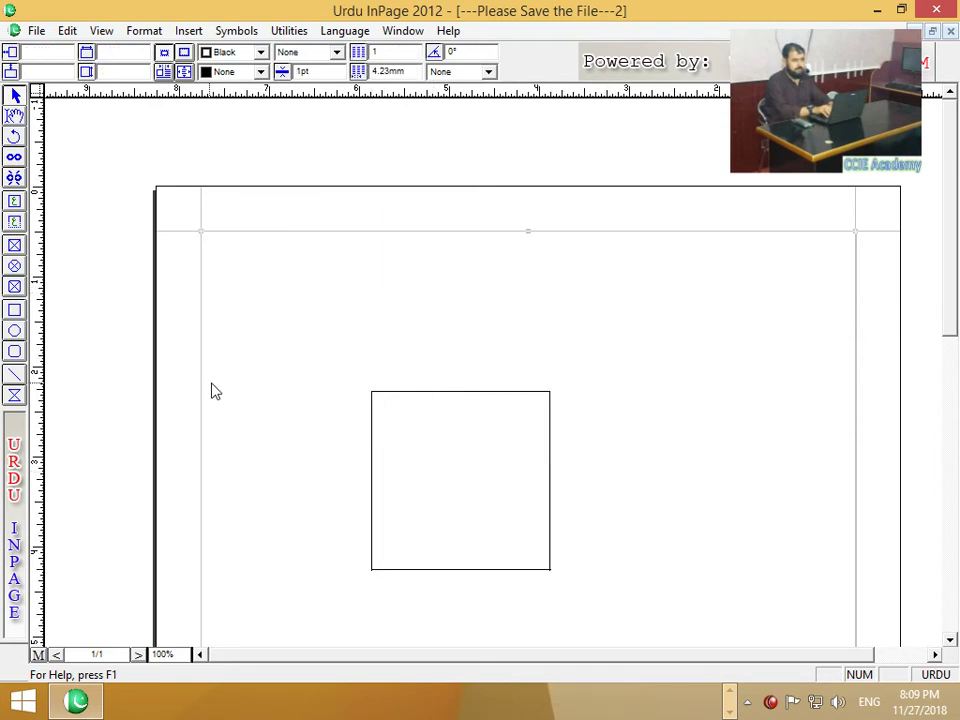
Step: Add a vertical guide at about 6.5 inches and delete the remaining square
{"action": "left_click_drag", "start_coordinate": [45, 365], "coordinate": [316, 356]}
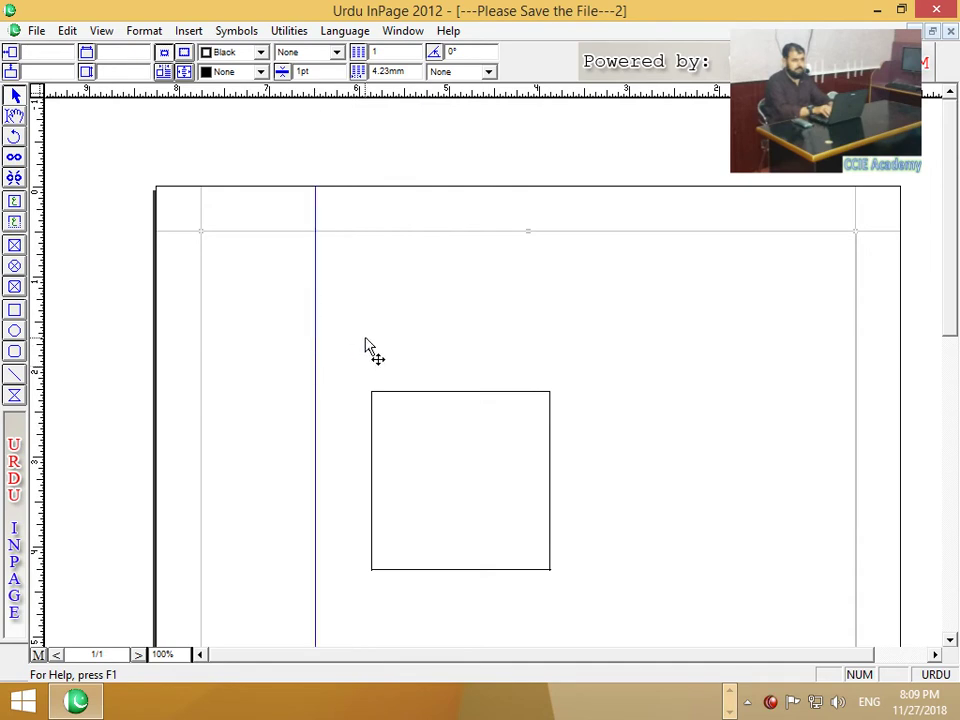
{"action": "left_click", "coordinate": [403, 394]}
{"action": "key", "text": "Delete"}
Step: Move the vertical guide to 4 inches and add a vertical guide at 1 inch and horizontal guides at 1 and 4 inches
{"action": "left_click_drag", "start_coordinate": [317, 351], "coordinate": [541, 364]}
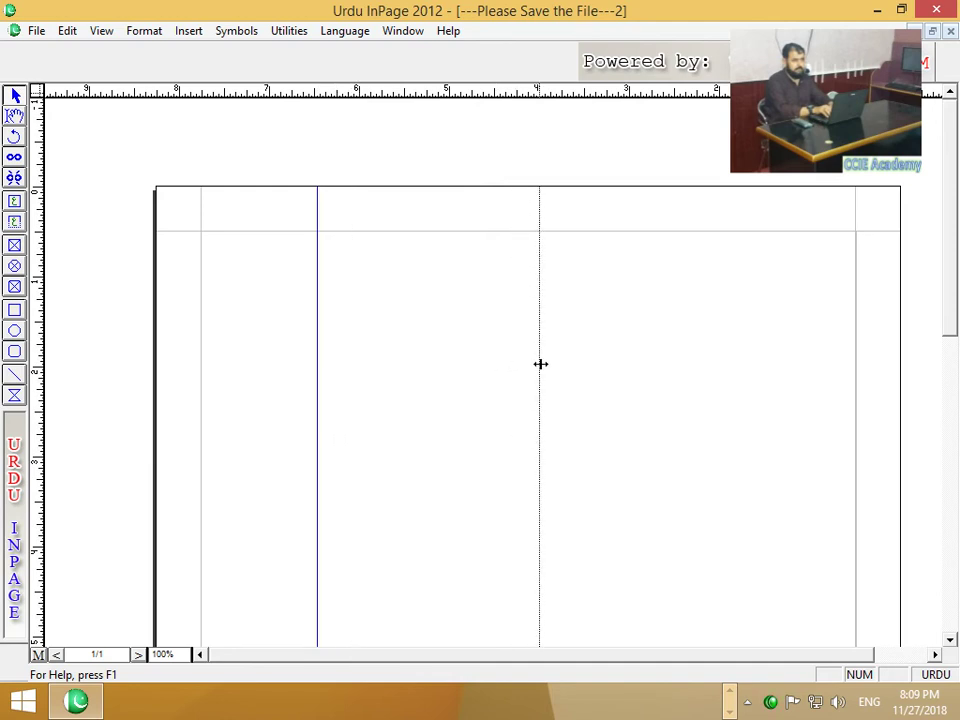
{"action": "left_click_drag", "start_coordinate": [541, 364], "coordinate": [538, 366]}
{"action": "left_click_drag", "start_coordinate": [40, 440], "coordinate": [809, 420]}
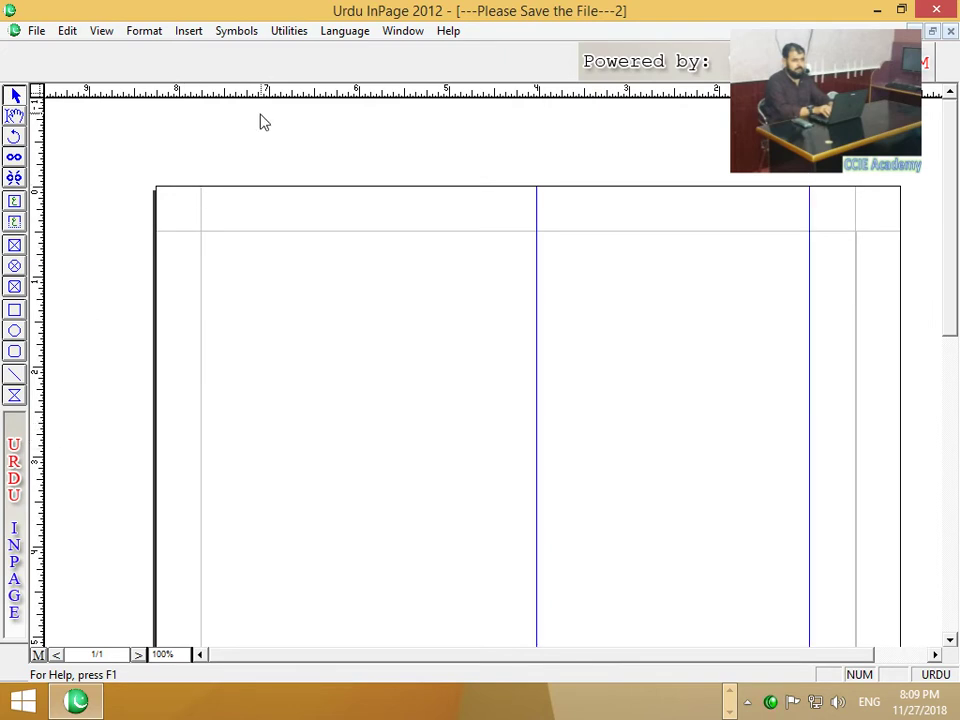
{"action": "left_click_drag", "start_coordinate": [276, 97], "coordinate": [292, 277]}
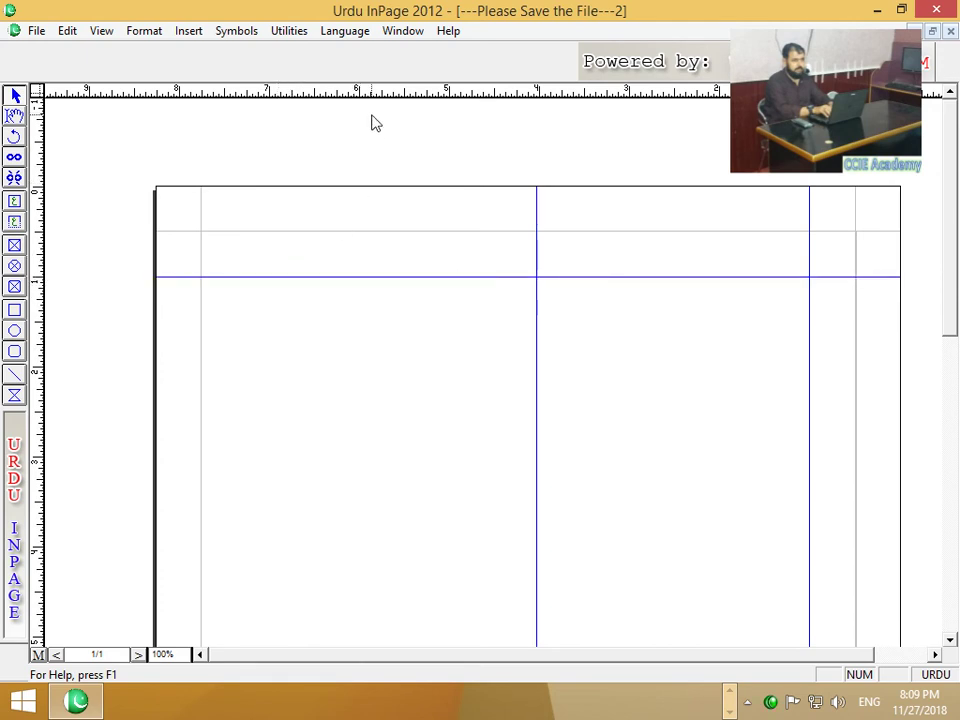
{"action": "left_click_drag", "start_coordinate": [378, 100], "coordinate": [349, 550]}
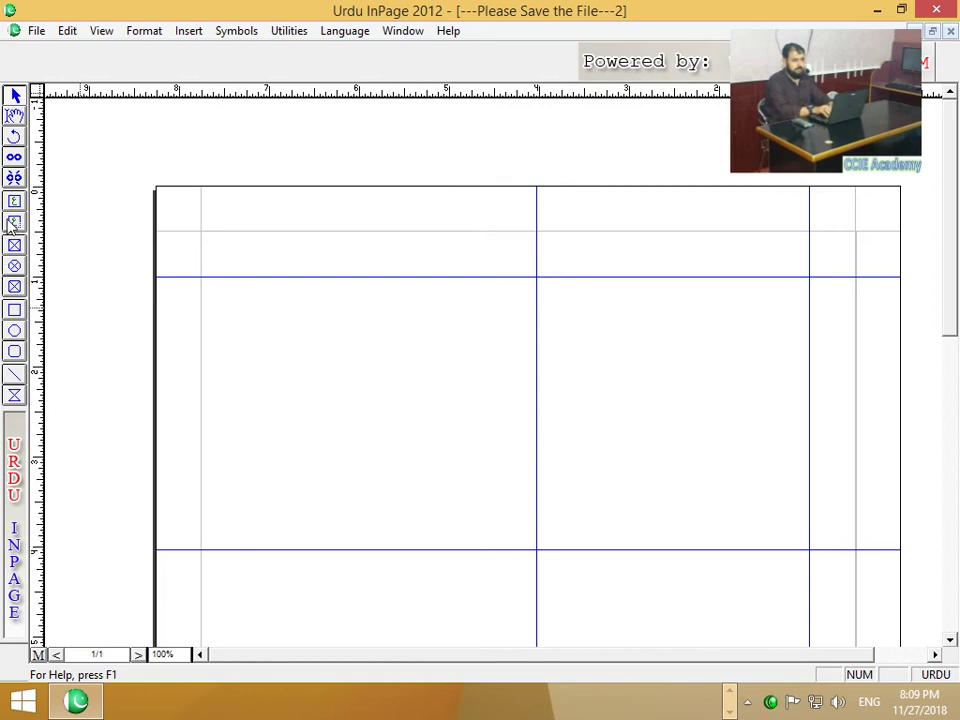
{"action": "left_click", "coordinate": [14, 316]}
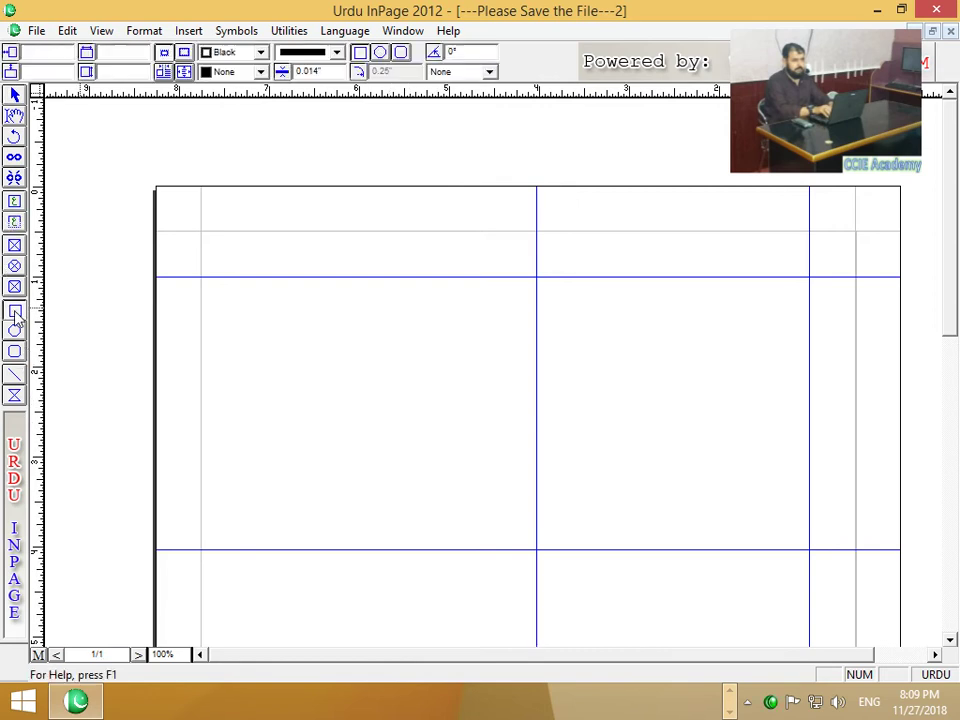
{"action": "left_click_drag", "start_coordinate": [201, 278], "coordinate": [533, 549]}
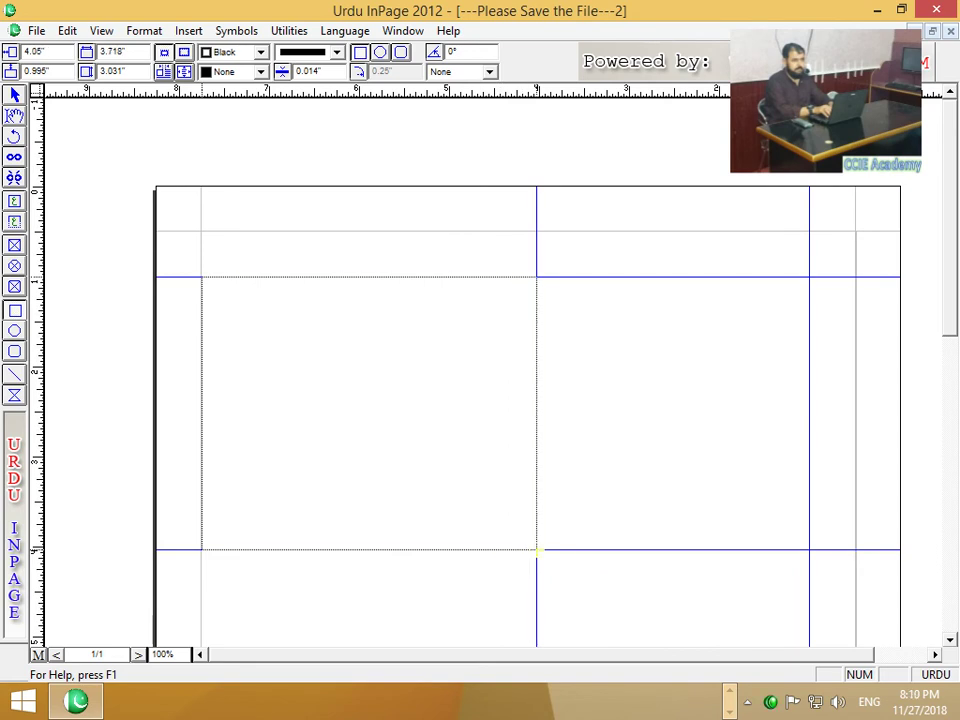
{"action": "left_click_drag", "start_coordinate": [537, 550], "coordinate": [445, 490]}
{"action": "key", "text": "Delete"}
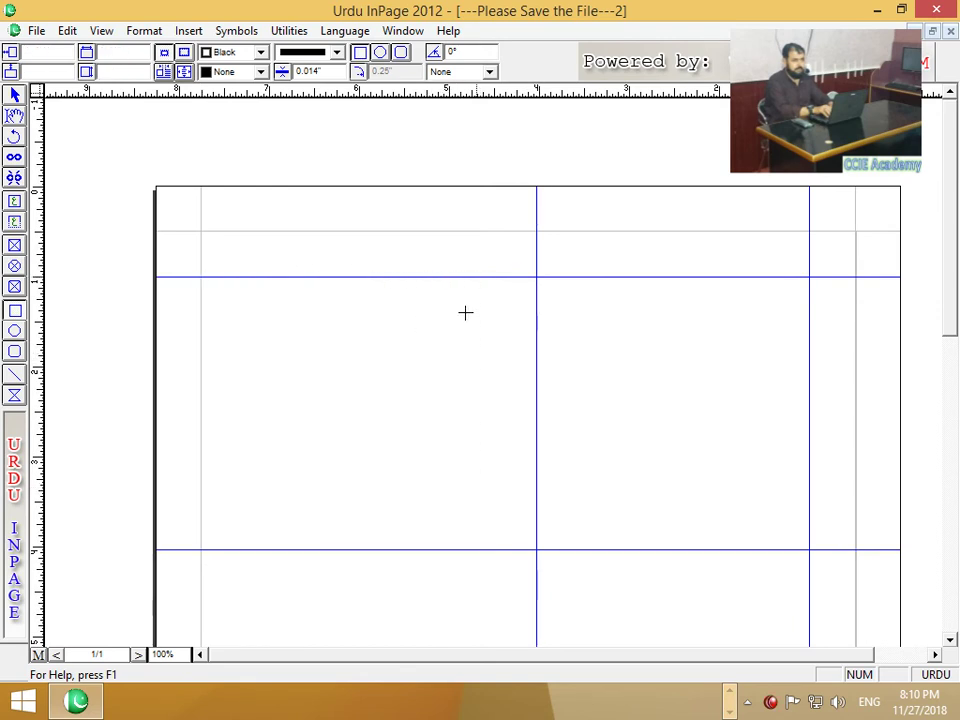
Step: Draw a square about 3 by 3 inches filling the area enclosed by the four guides and deselect it
{"action": "left_click_drag", "start_coordinate": [537, 277], "coordinate": [810, 547]}
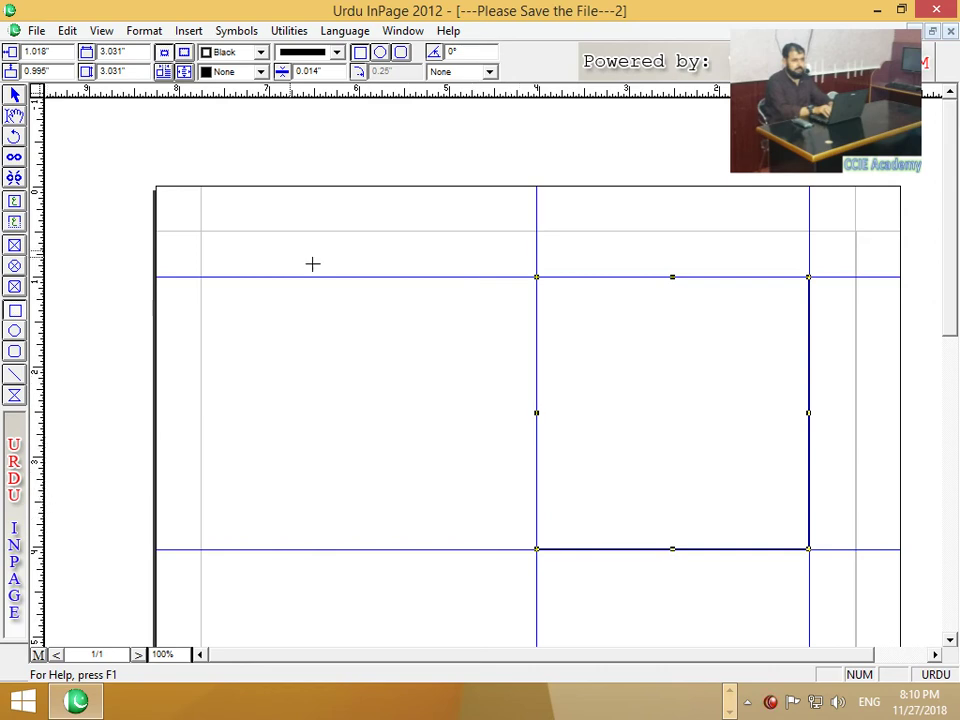
{"action": "left_click", "coordinate": [418, 292]}
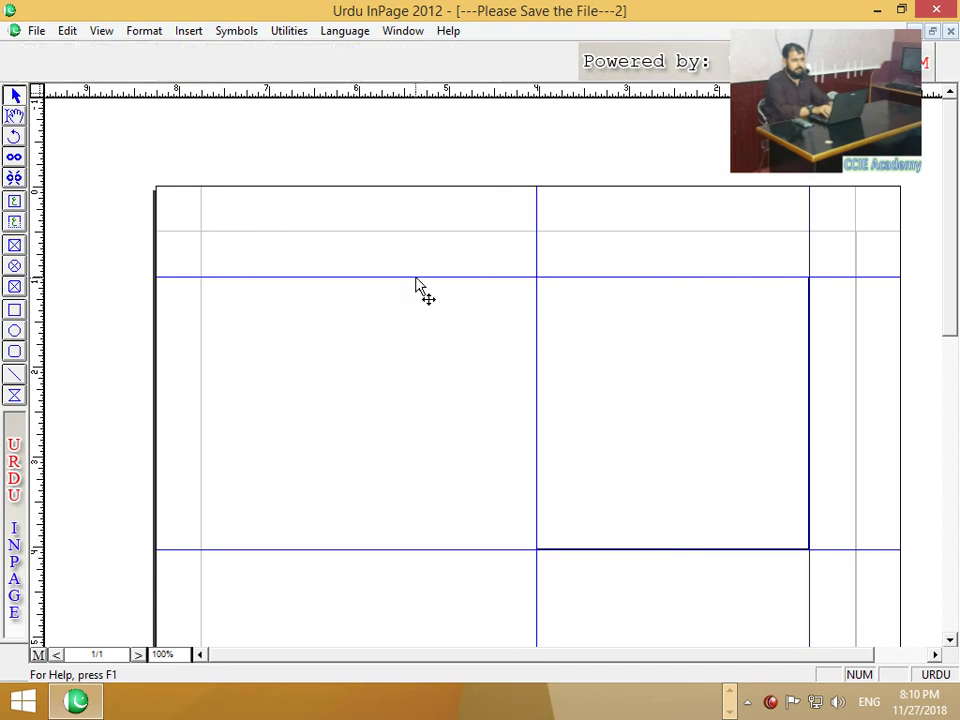
Step: Remove all four guides surrounding the 3-inch square from the page
{"action": "left_click_drag", "start_coordinate": [418, 100], "coordinate": [418, 100]}
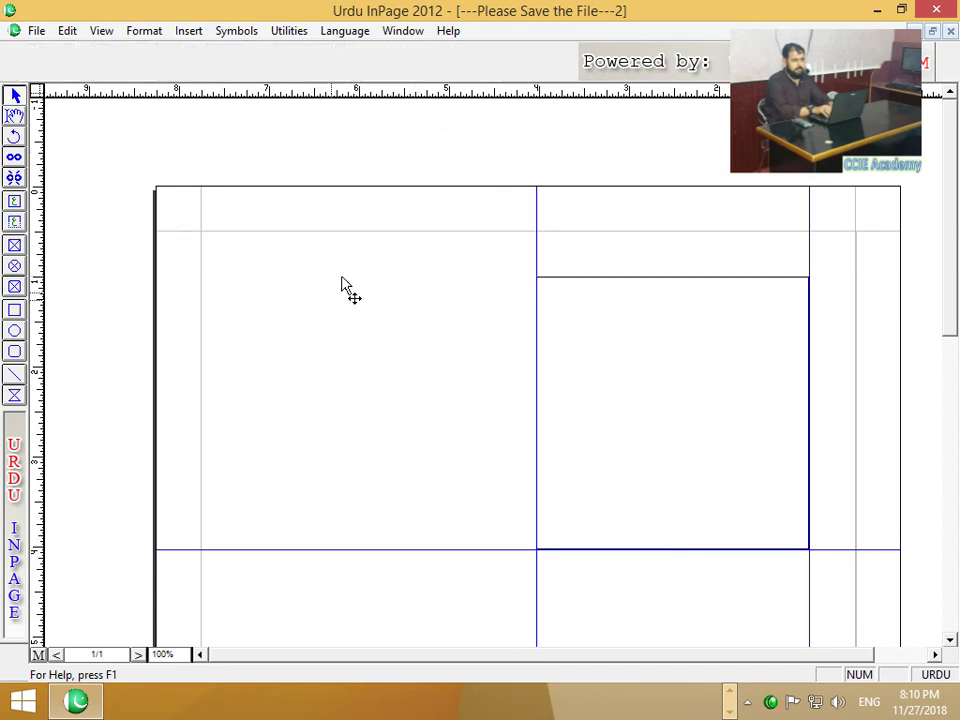
{"action": "scroll", "coordinate": [277, 620], "scroll_direction": "down", "scroll_amount": 1}
{"action": "scroll", "coordinate": [416, 501], "scroll_direction": "down", "scroll_amount": 3}
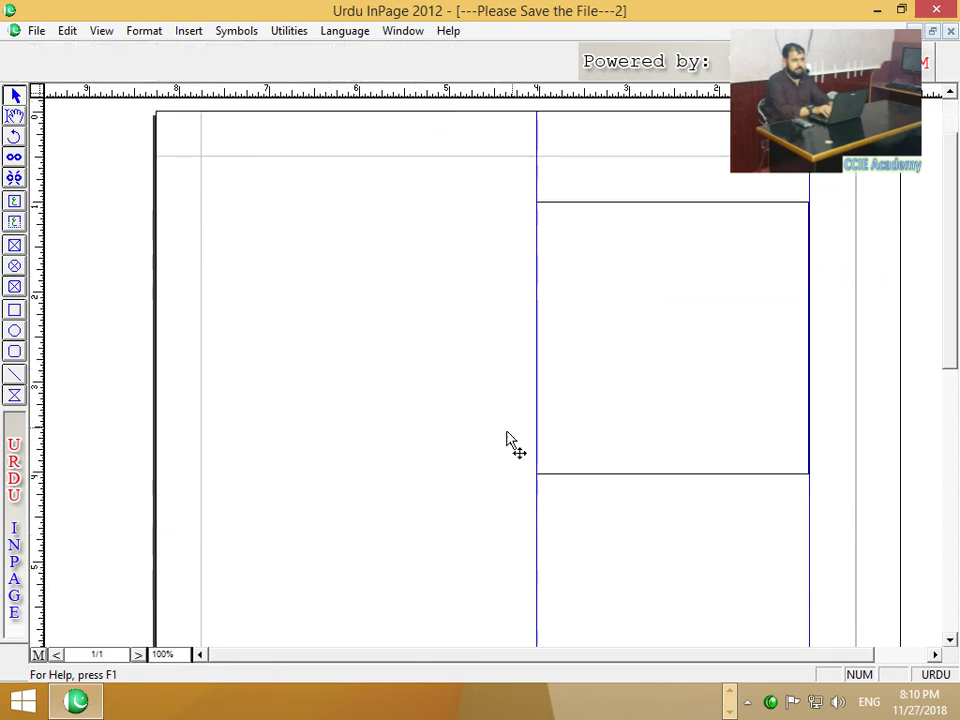
{"action": "left_click_drag", "start_coordinate": [536, 372], "coordinate": [38, 372]}
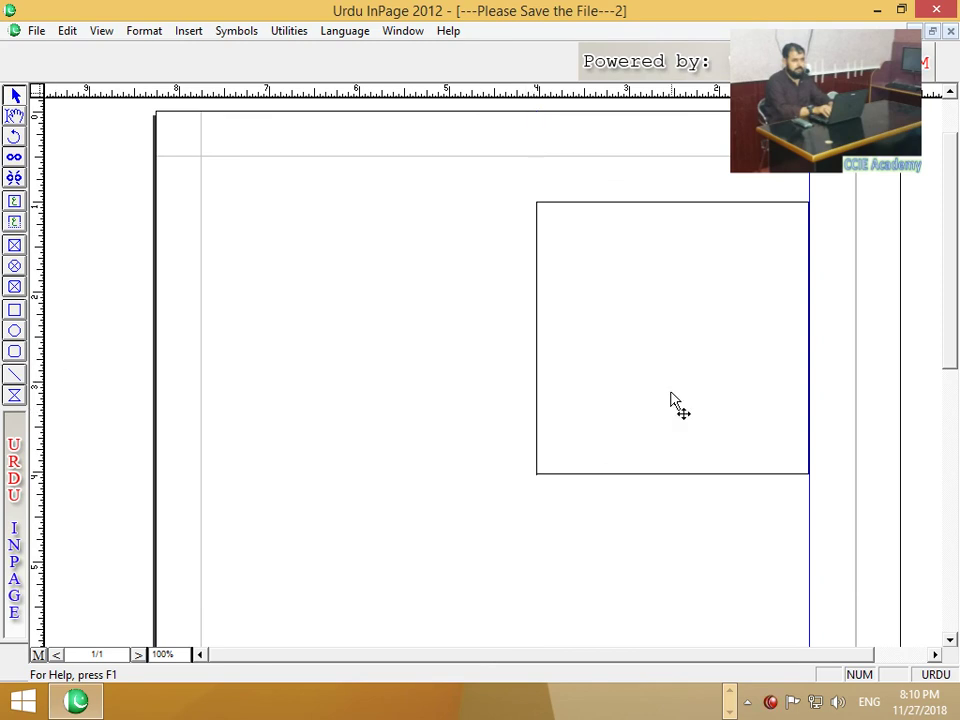
{"action": "left_click_drag", "start_coordinate": [810, 518], "coordinate": [30, 365]}
Step: Delete the 3-inch square and look over the Story Editor and Delete Page commands
{"action": "left_click", "coordinate": [585, 405]}
{"action": "left_click", "coordinate": [537, 445]}
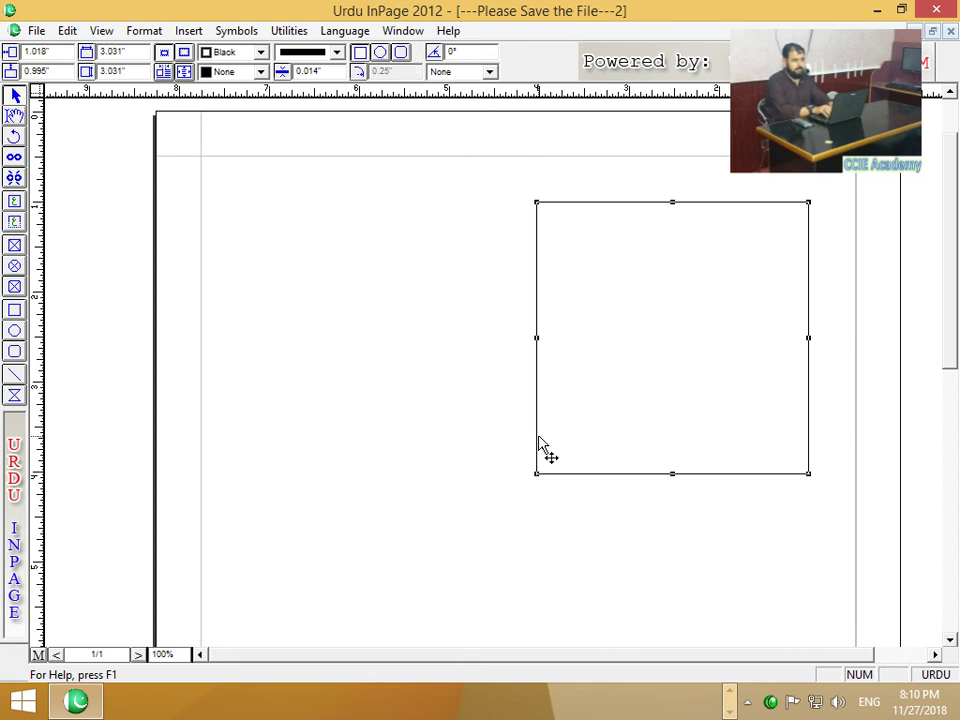
{"action": "key", "text": "Delete"}
{"action": "left_click", "coordinate": [70, 33]}
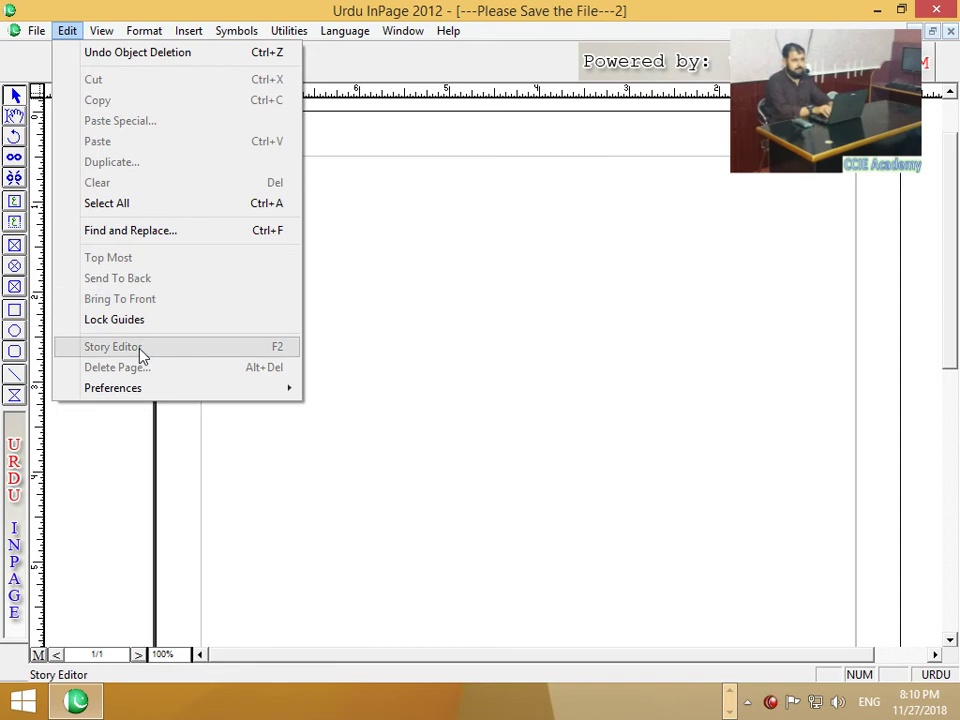
{"action": "left_click", "coordinate": [457, 299]}
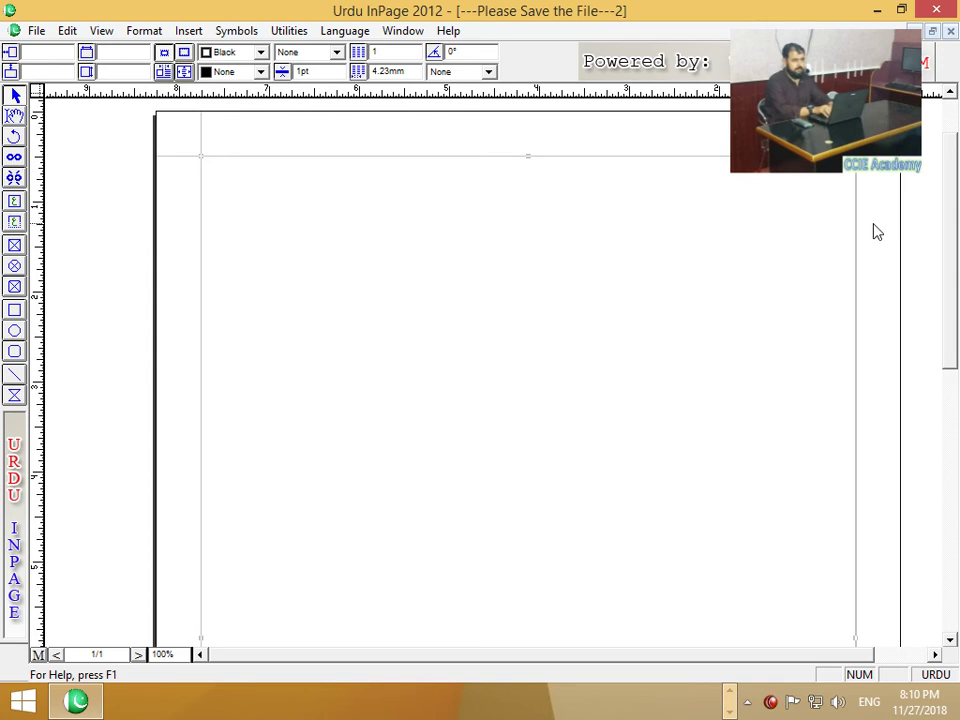
Step: Select and copy the line "Computer Career International Education ACADEMY" in the page's text frame
{"action": "left_click", "coordinate": [13, 114]}
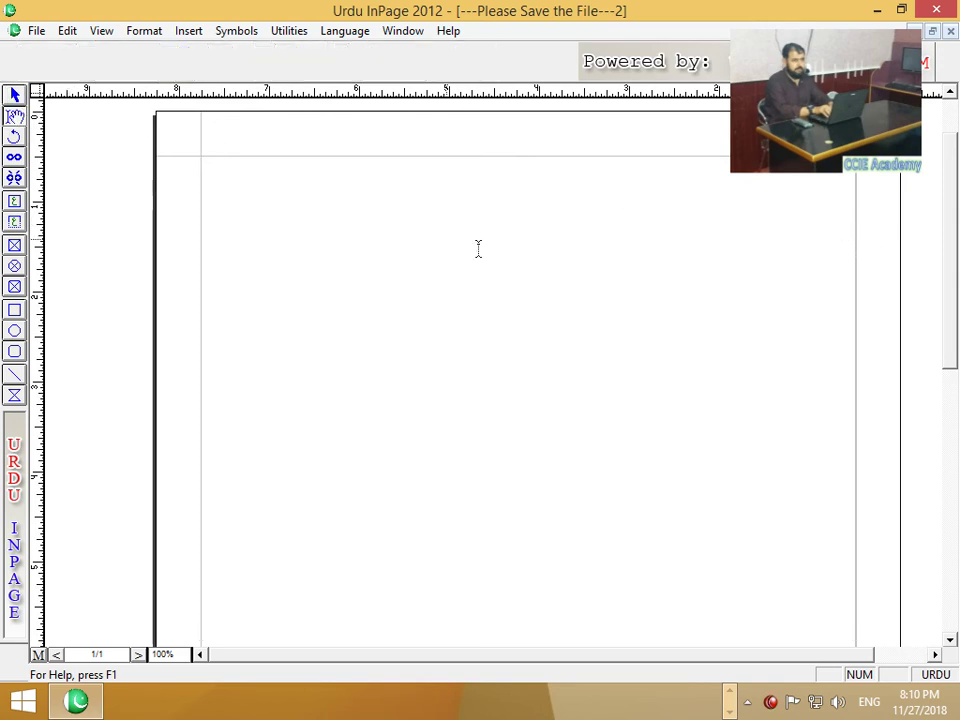
{"action": "left_click", "coordinate": [527, 248]}
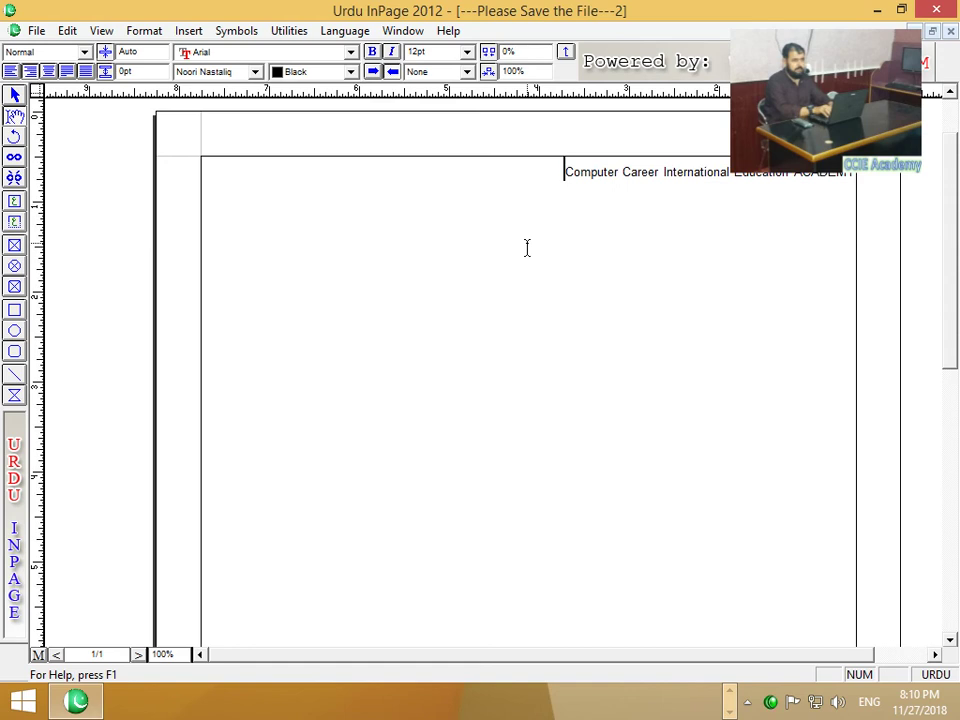
{"action": "double_click", "coordinate": [570, 189]}
{"action": "left_click", "coordinate": [581, 178]}
{"action": "double_click", "coordinate": [575, 175]}
{"action": "key", "text": "ctrl+c"}
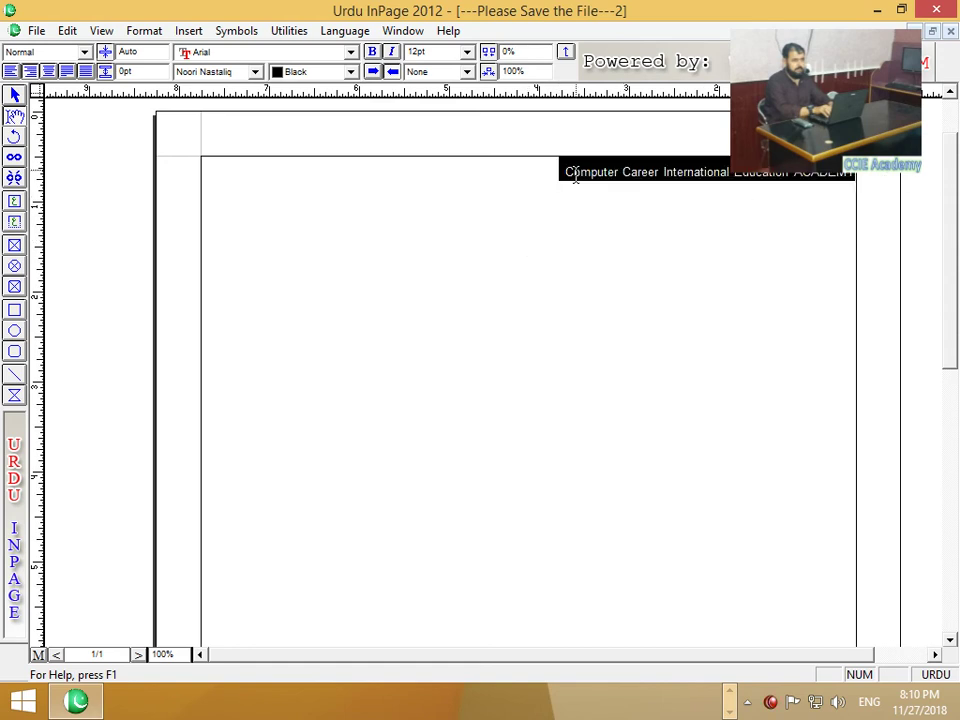
Step: Paste the copied line repeatedly beneath the original to build a long list of identical lines
{"action": "left_click", "coordinate": [553, 184]}
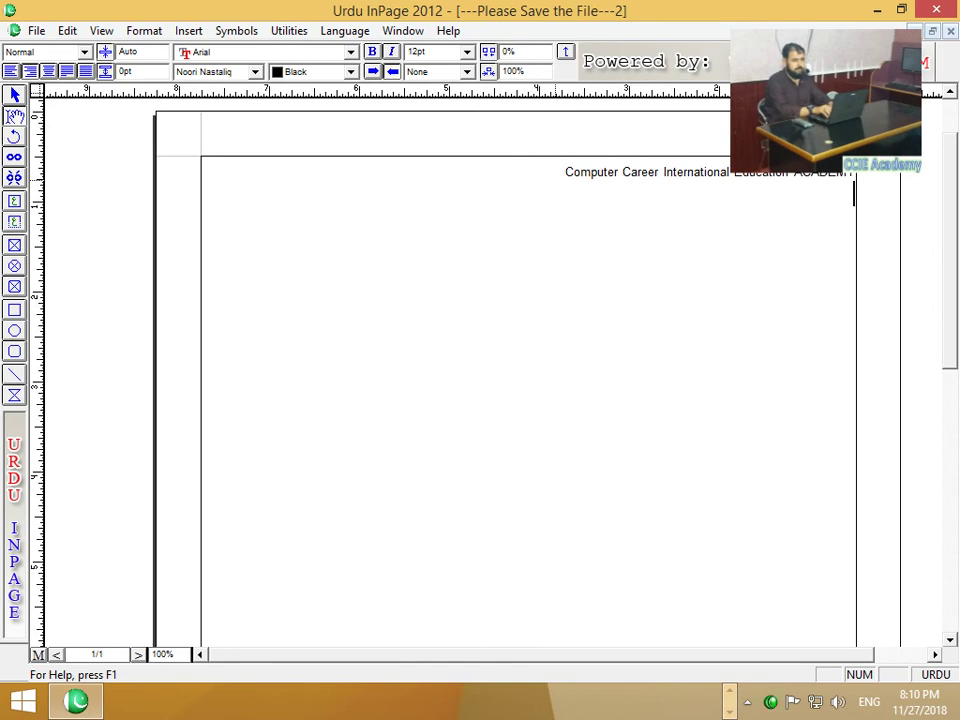
{"action": "key", "text": "ctrl+v"}
{"action": "key", "text": "ctrl+v"}
{"action": "key", "text": "ctrl+v"}
{"action": "key", "text": "ctrl+v"}
{"action": "key", "text": "ctrl+v"}
{"action": "key", "text": "ctrl+v"}
{"action": "key", "text": "ctrl+v"}
{"action": "key", "text": "ctrl+v"}
{"action": "key", "text": "ctrl+v"}
{"action": "key", "text": "ctrl+v"}
{"action": "key", "text": "ctrl+v"}
{"action": "key", "text": "ctrl+v"}
{"action": "key", "text": "ctrl+v"}
{"action": "key", "text": "ctrl+v"}
{"action": "key", "text": "ctrl+v"}
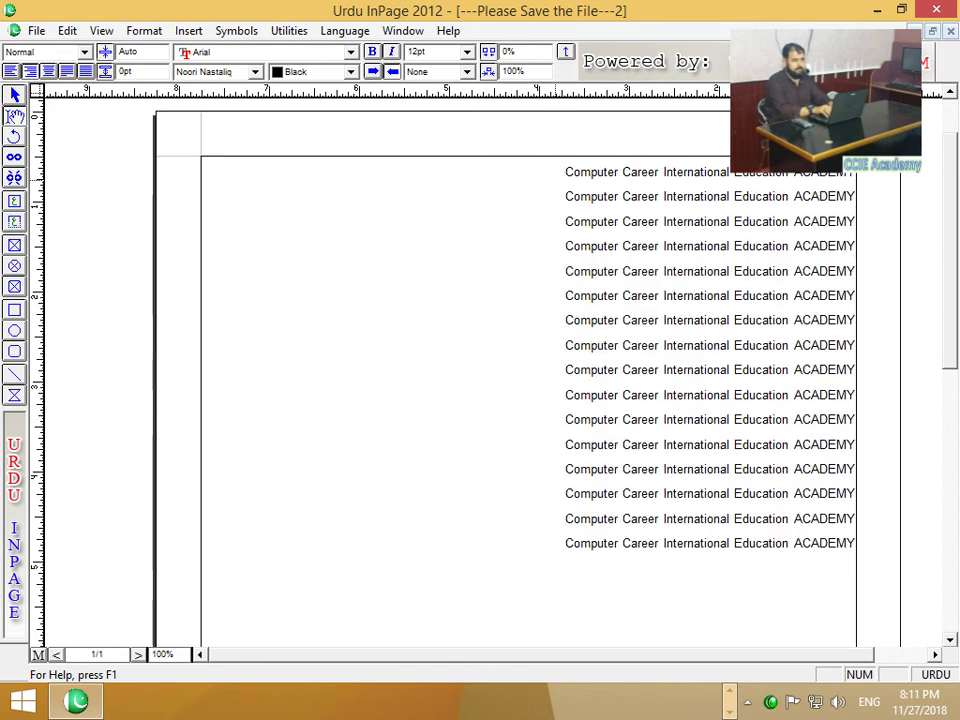
{"action": "key", "text": "ctrl+v"}
Step: Paste another copy of the text beside the first line and select the whole doubled line
{"action": "left_click", "coordinate": [558, 173]}
{"action": "key", "text": "ctrl+v"}
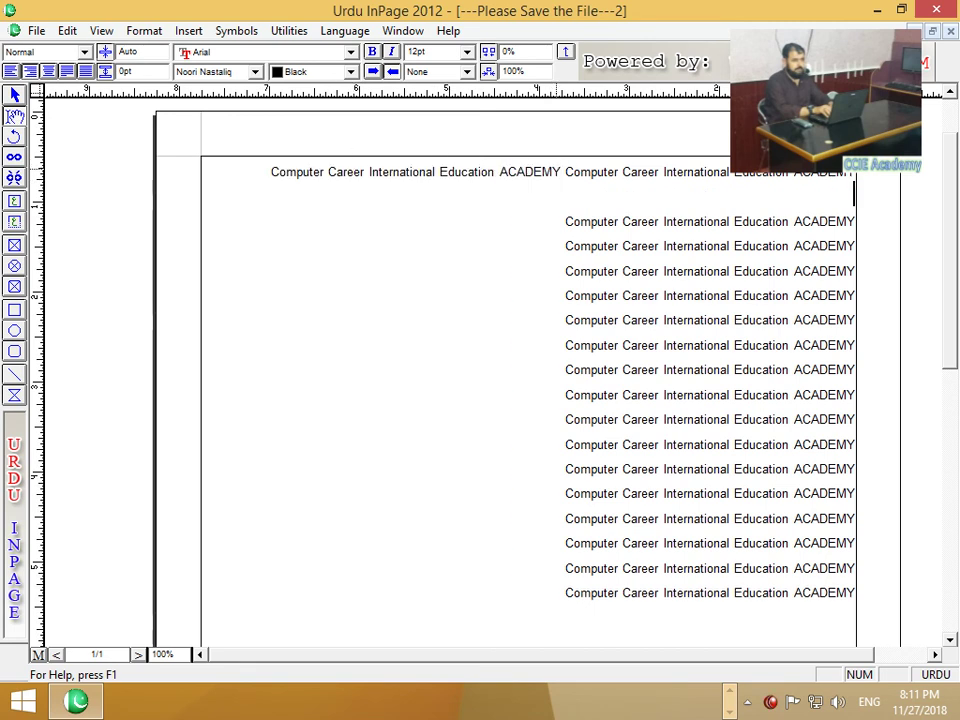
{"action": "left_click_drag", "start_coordinate": [270, 175], "coordinate": [850, 173]}
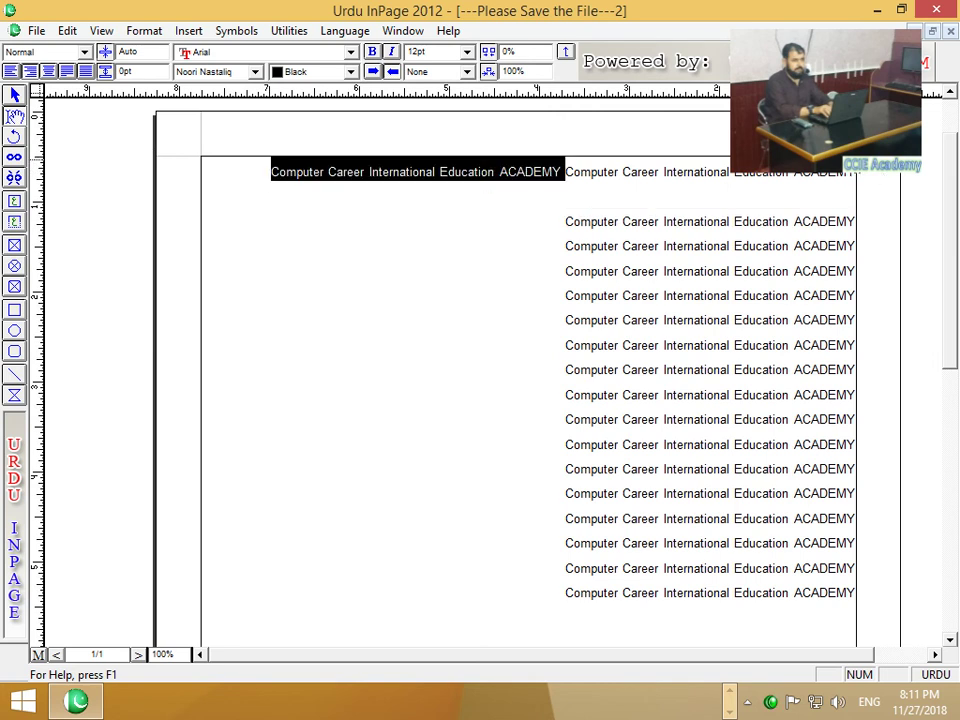
{"action": "left_click", "coordinate": [267, 172]}
{"action": "left_click_drag", "start_coordinate": [267, 172], "coordinate": [562, 172]}
{"action": "left_click", "coordinate": [270, 172]}
{"action": "key", "text": "shift+End"}
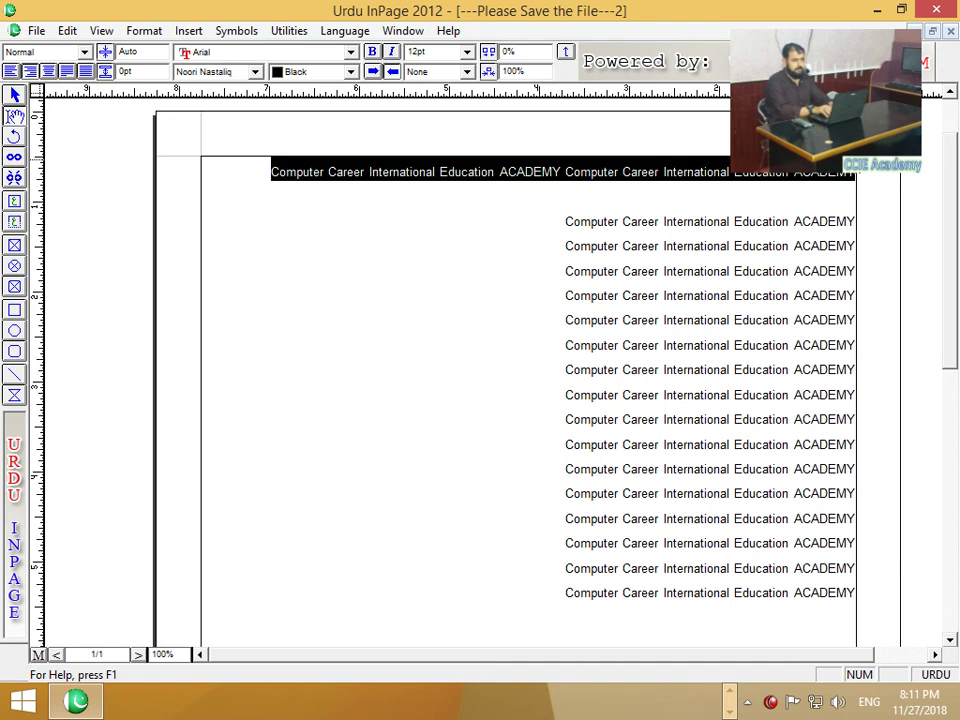
Step: Paste the copied text repeatedly after the doubled first line to fill the page with repeated academy text
{"action": "left_click", "coordinate": [270, 172]}
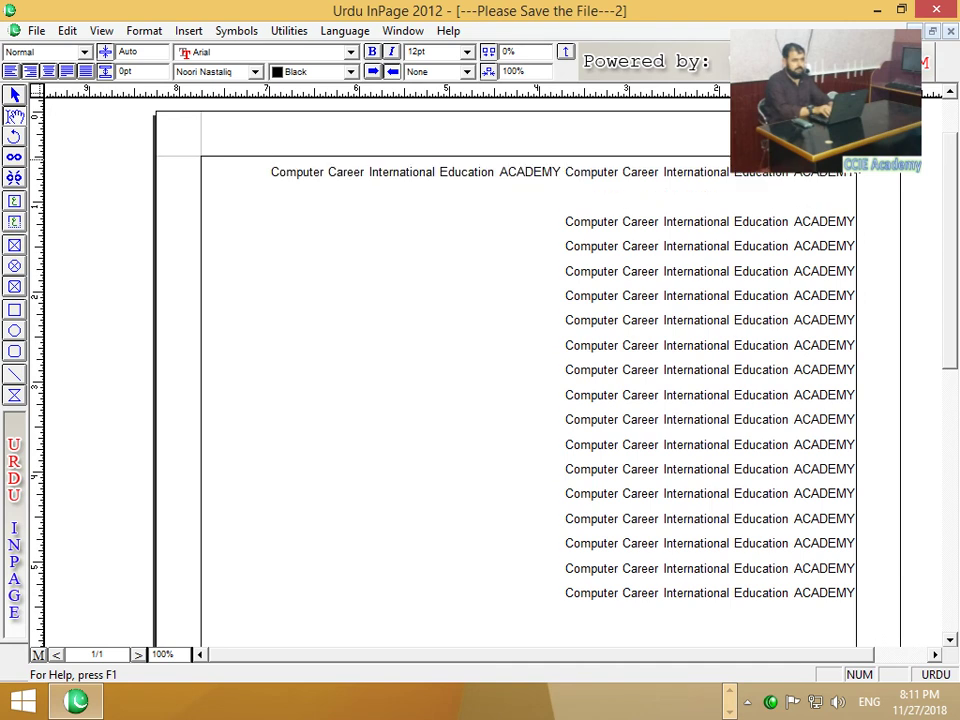
{"action": "key", "text": "ctrl+v"}
{"action": "key", "text": "ctrl+v"}
{"action": "key", "text": "ctrl+v"}
{"action": "key", "text": "ctrl+v"}
{"action": "key", "text": "ctrl+v"}
{"action": "key", "text": "ctrl+v"}
{"action": "key", "text": "ctrl+v"}
{"action": "key", "text": "ctrl+v"}
{"action": "key", "text": "ctrl+v"}
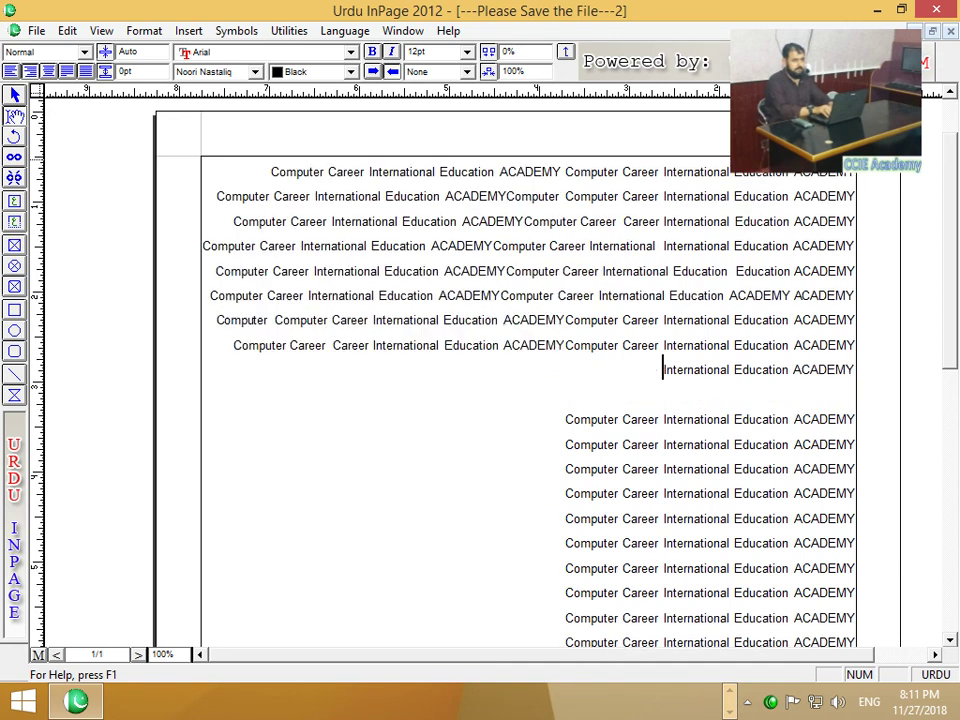
{"action": "key", "text": "ctrl+v"}
{"action": "key", "text": "ctrl+v"}
{"action": "key", "text": "ctrl+v"}
{"action": "key", "text": "ctrl+v"}
{"action": "key", "text": "ctrl+v"}
{"action": "key", "text": "ctrl+v"}
{"action": "key", "text": "ctrl+v"}
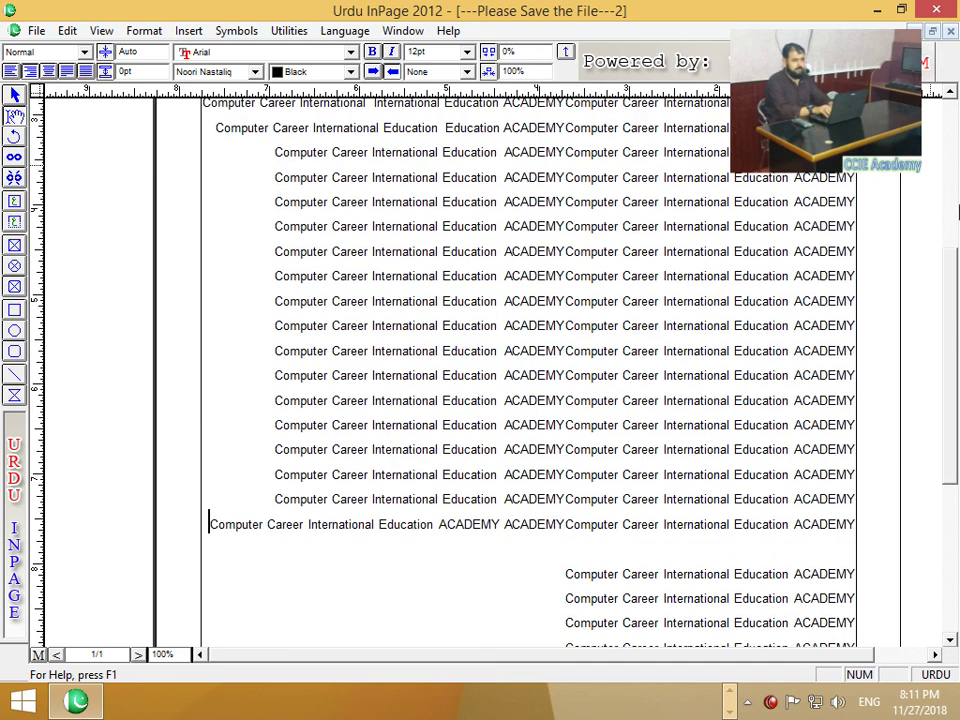
{"action": "left_click_drag", "start_coordinate": [955, 268], "coordinate": [955, 110]}
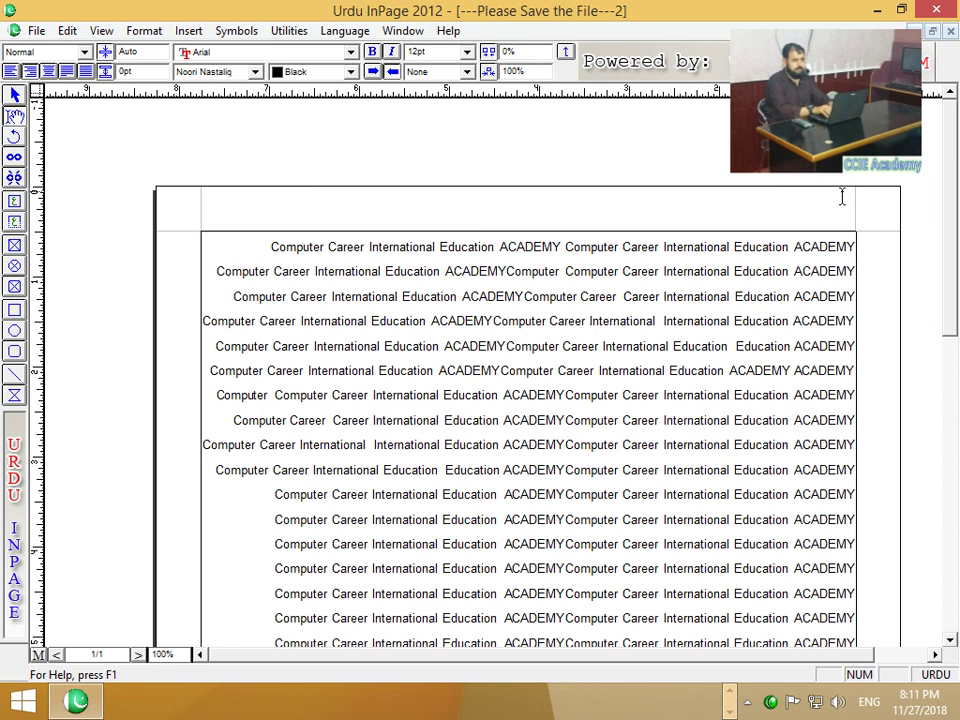
Step: Review the font size settings in the Story Editor preferences and accept them as they are
{"action": "left_click", "coordinate": [67, 30]}
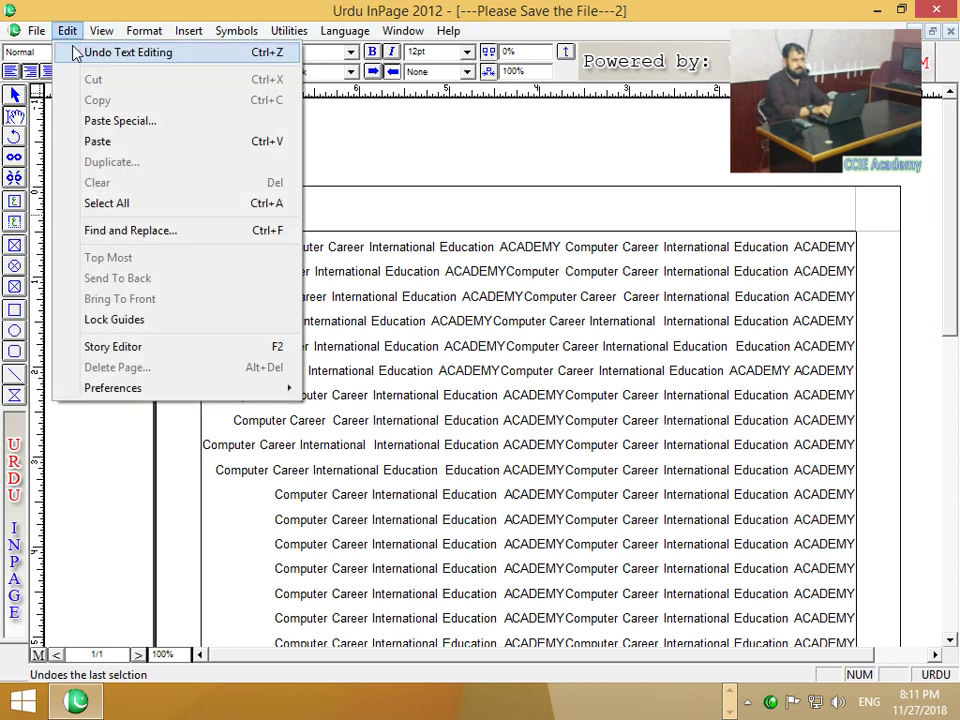
{"action": "mouse_move", "coordinate": [239, 395]}
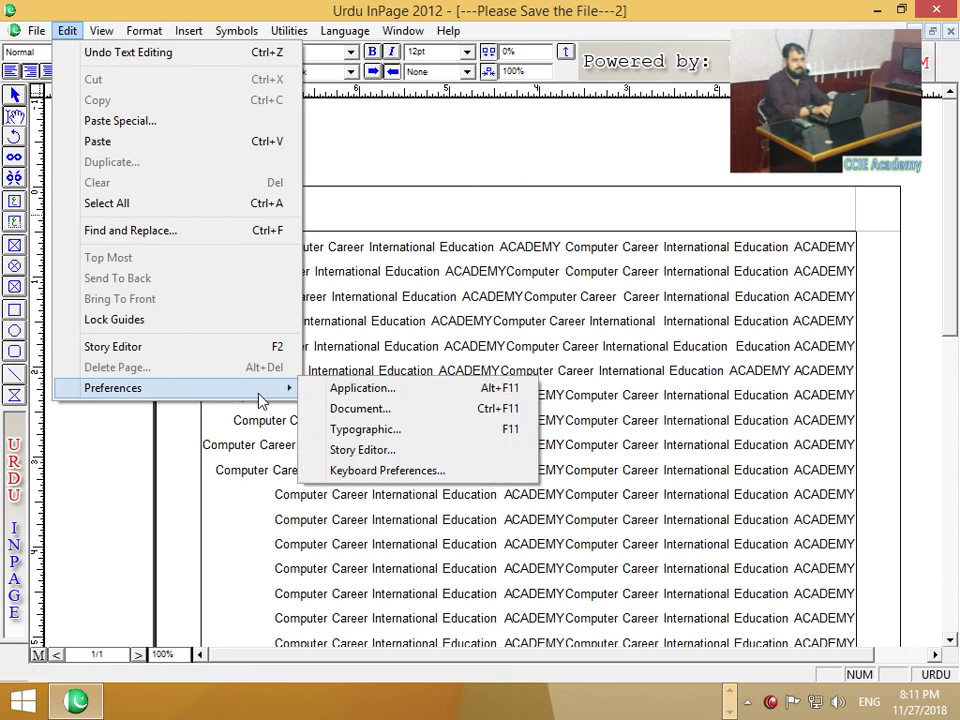
{"action": "left_click", "coordinate": [370, 455]}
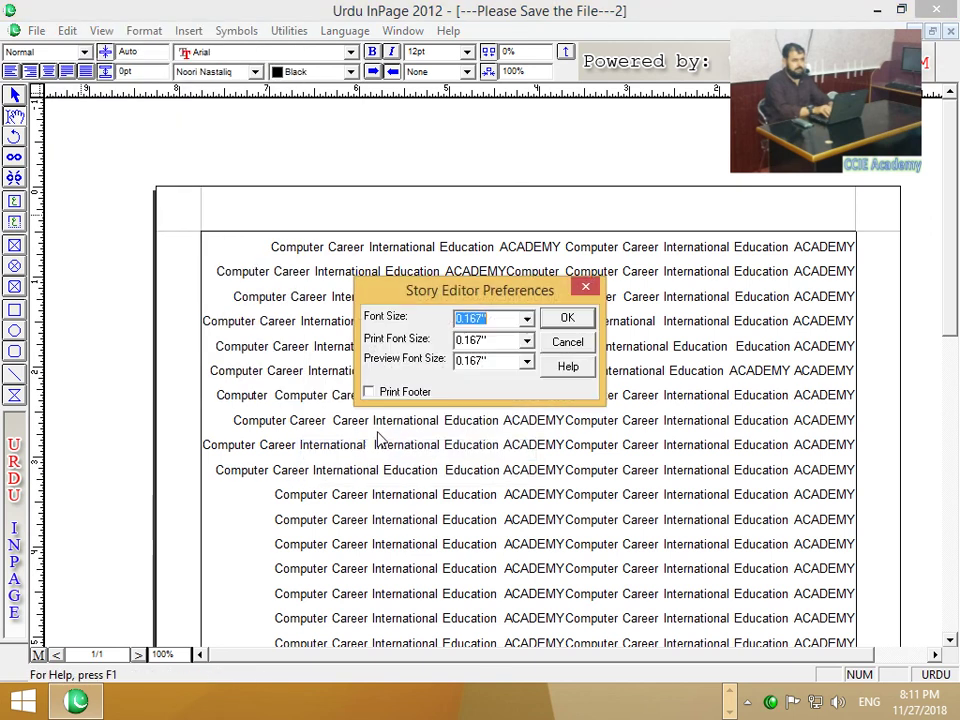
{"action": "left_click", "coordinate": [562, 318]}
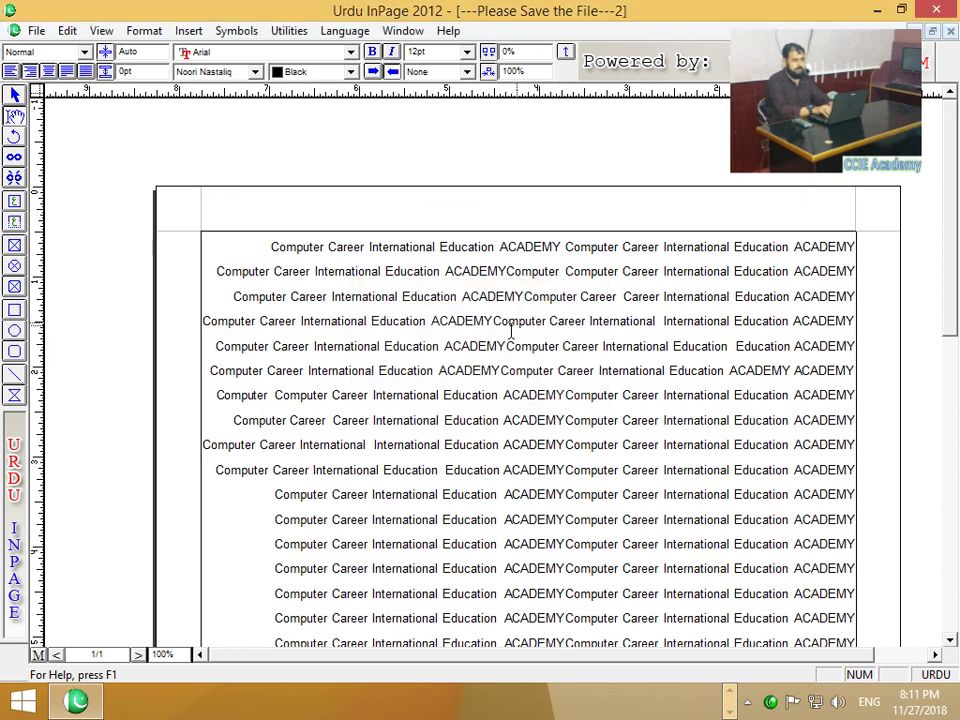
Step: Show the text in the Story Editor and set a larger display font size in the Story Editor preferences
{"action": "left_click", "coordinate": [67, 31]}
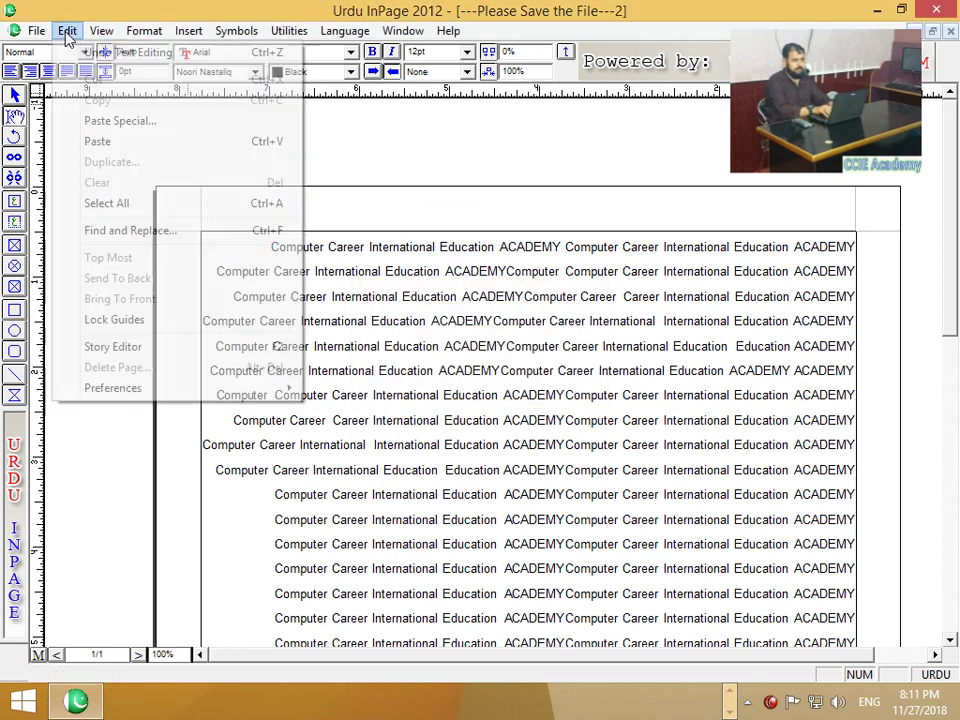
{"action": "left_click", "coordinate": [127, 347]}
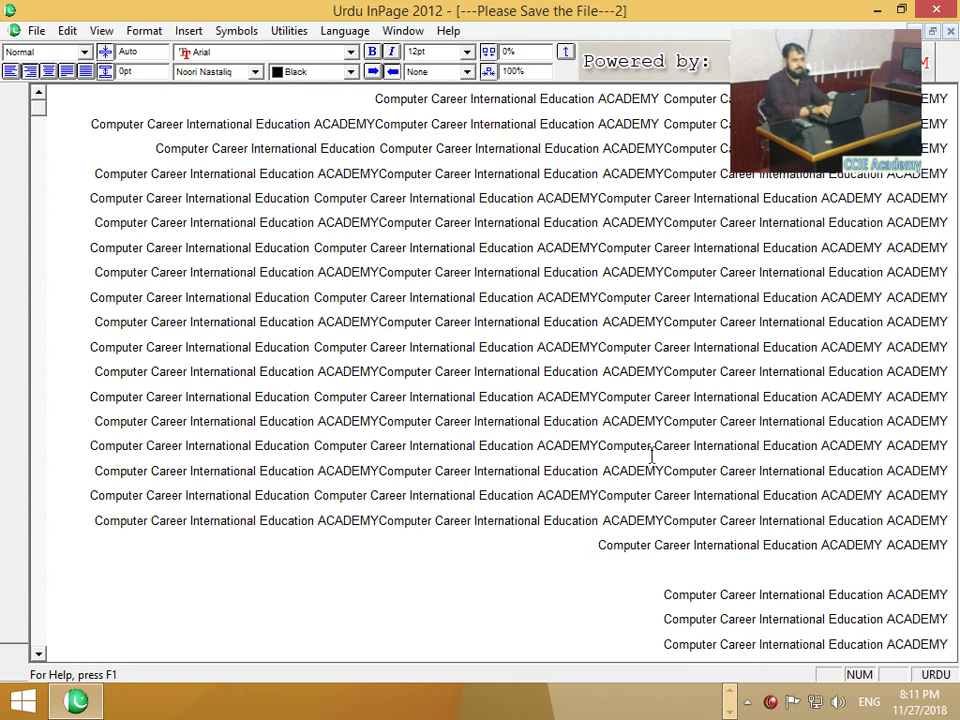
{"action": "left_click", "coordinate": [66, 32]}
{"action": "mouse_move", "coordinate": [195, 393]}
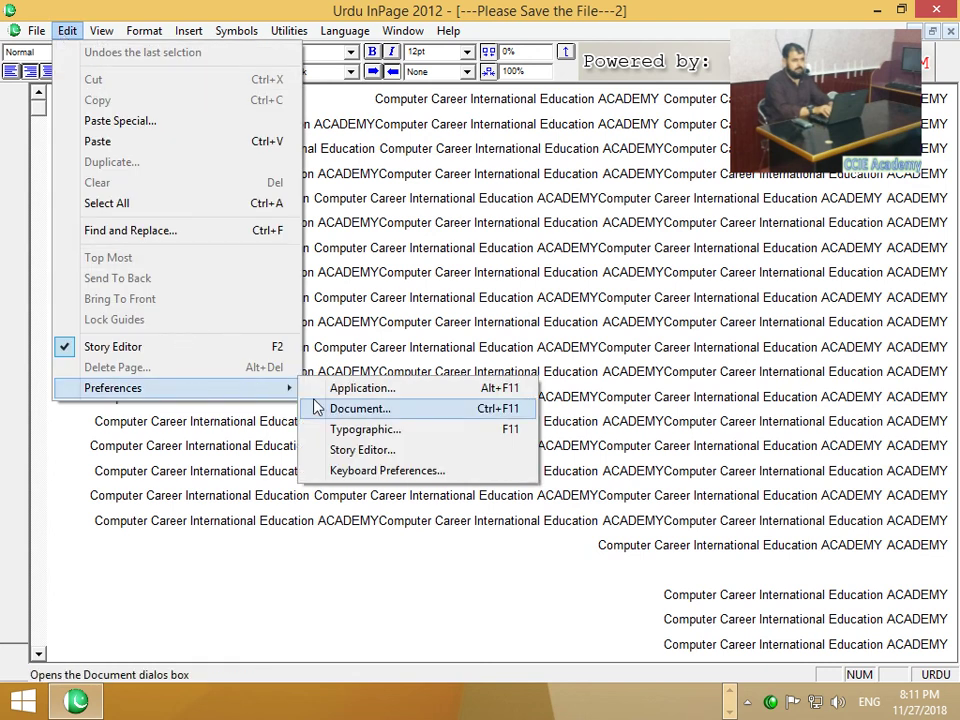
{"action": "left_click", "coordinate": [386, 453]}
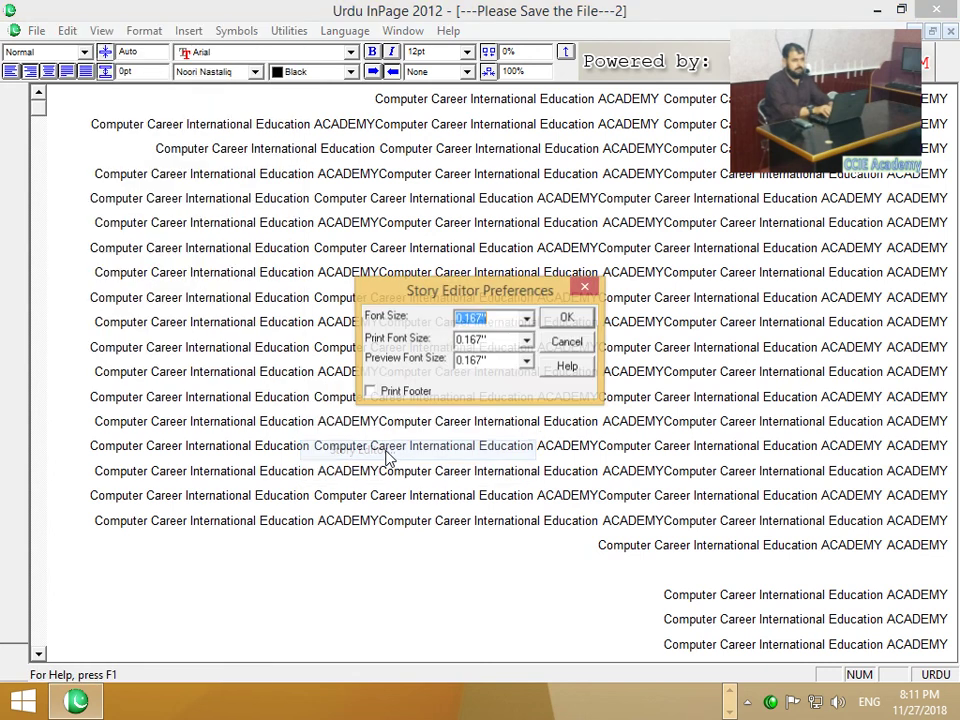
{"action": "left_click", "coordinate": [474, 318]}
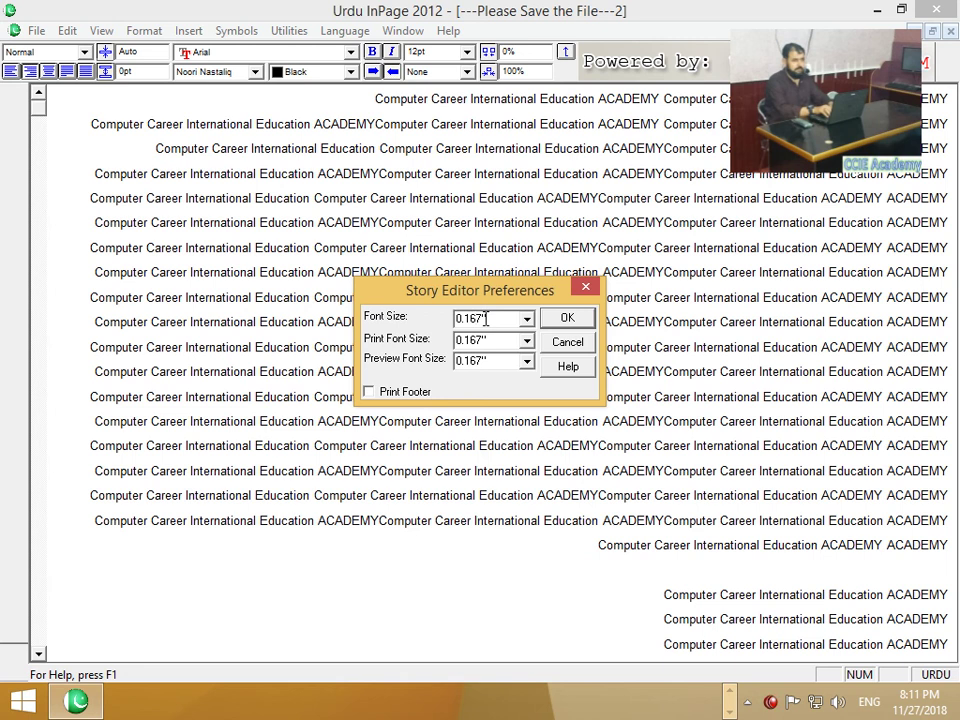
{"action": "left_click_drag", "start_coordinate": [483, 318], "coordinate": [459, 318]}
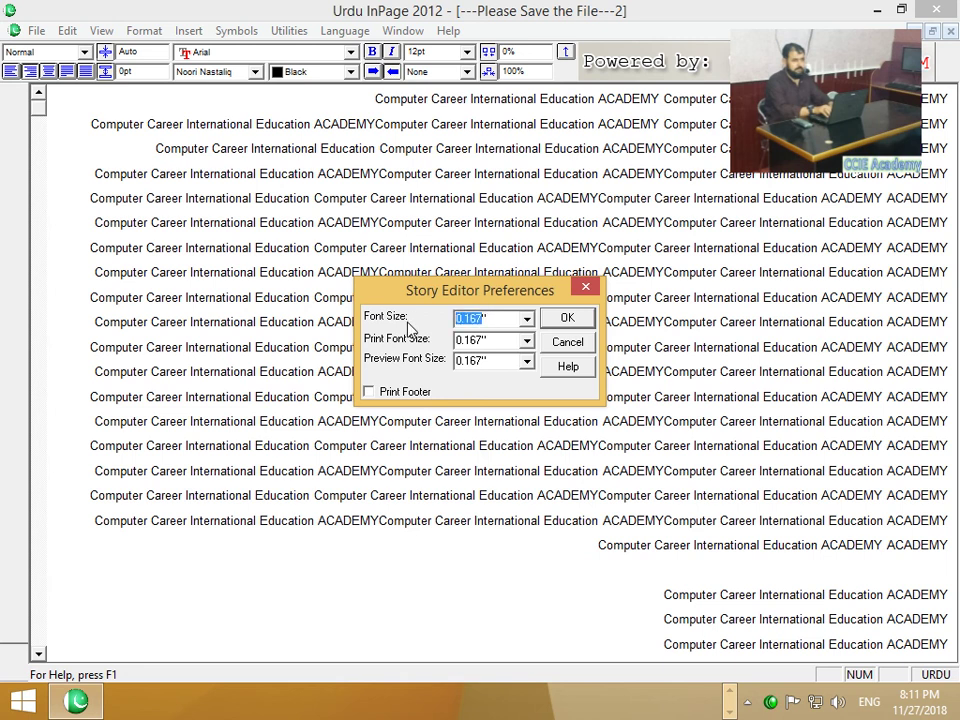
{"action": "type", "text": "0"}
{"action": "left_click", "coordinate": [566, 317]}
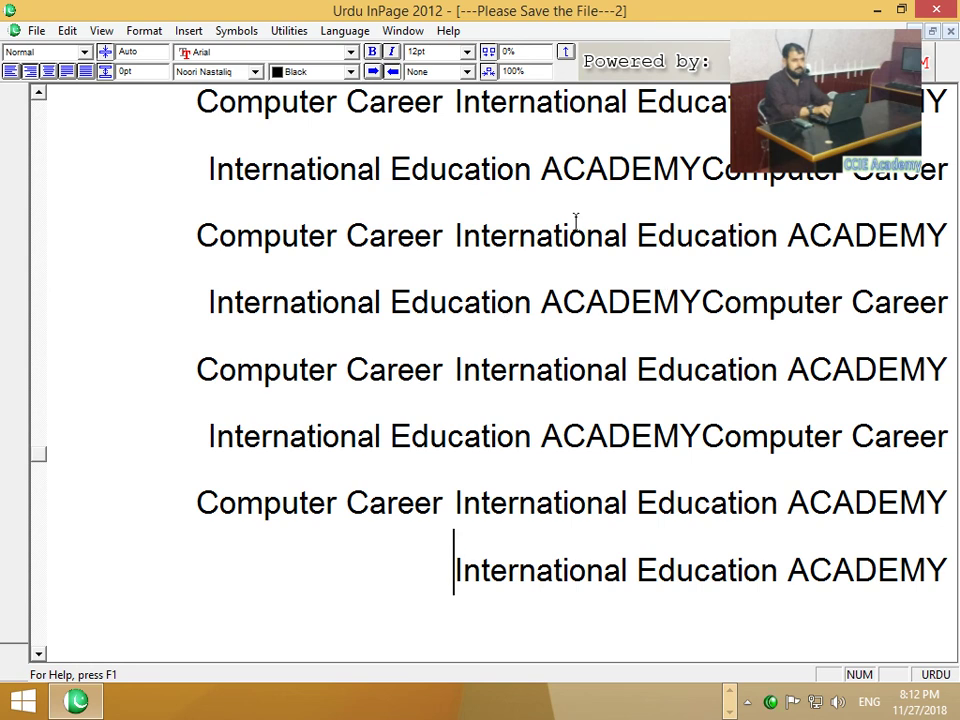
Step: Leave the Story Editor for the page layout and look over the available preference categories
{"action": "left_click", "coordinate": [67, 31]}
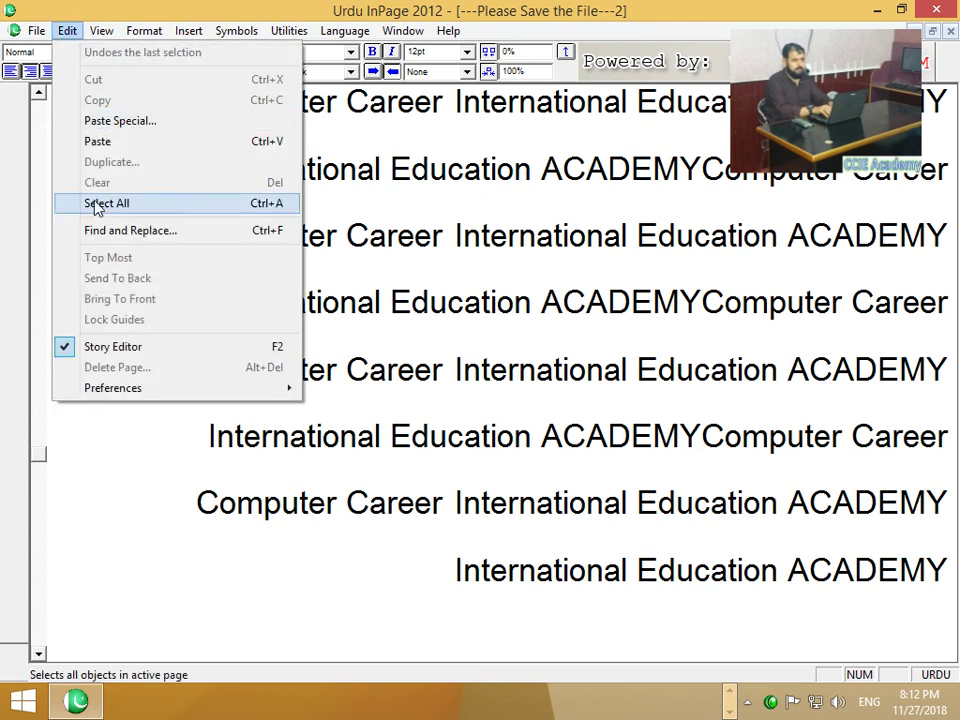
{"action": "left_click", "coordinate": [100, 347]}
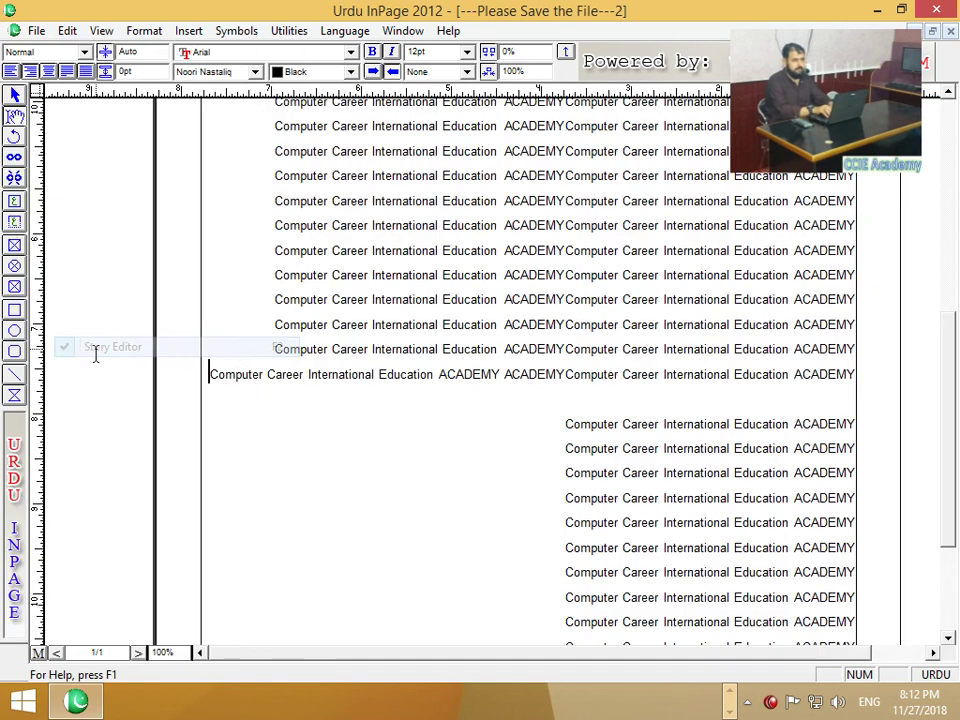
{"action": "left_click_drag", "start_coordinate": [950, 405], "coordinate": [953, 199]}
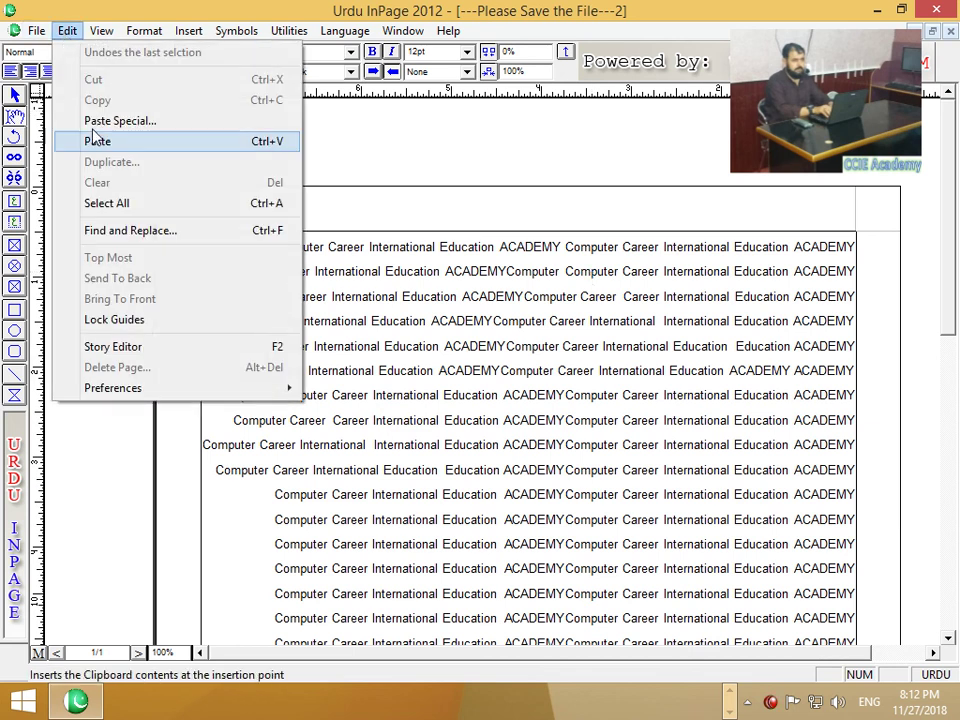
{"action": "mouse_move", "coordinate": [221, 395]}
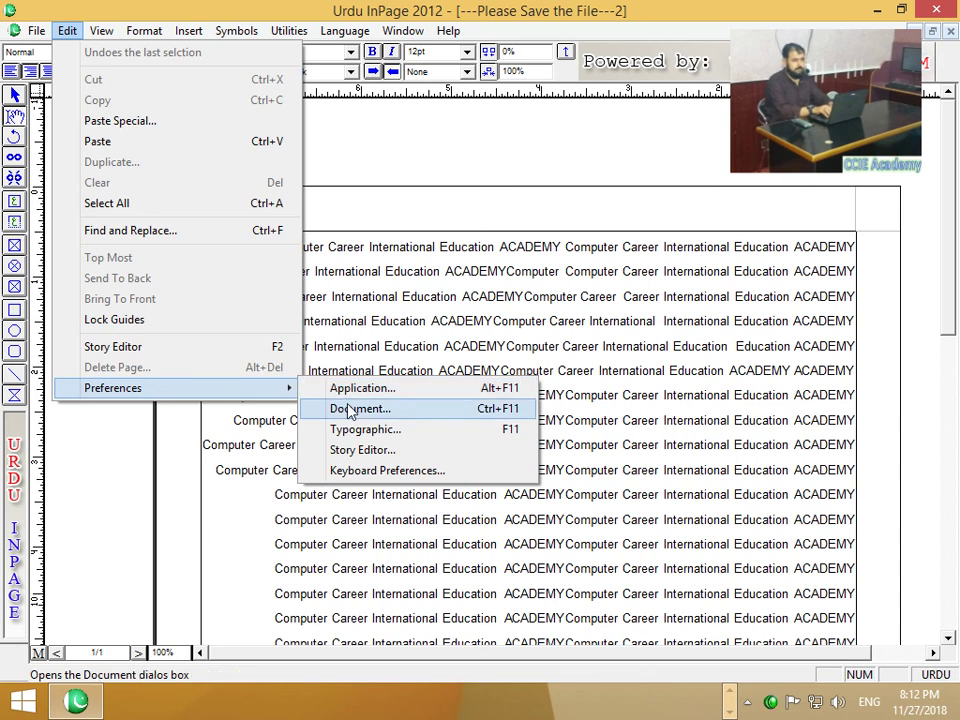
{"action": "left_click", "coordinate": [479, 280]}
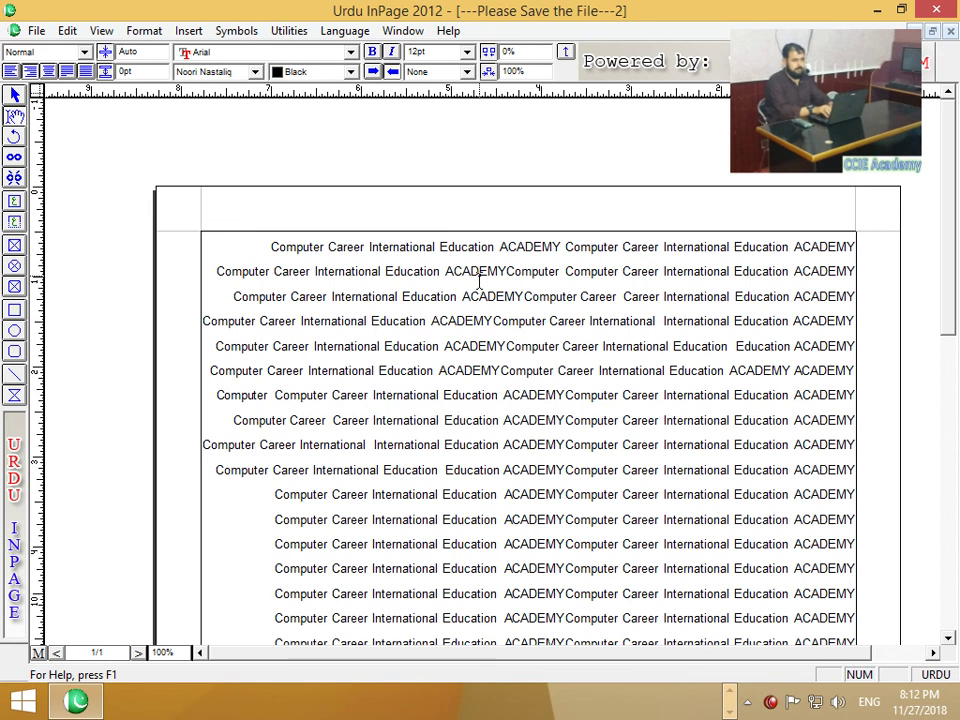